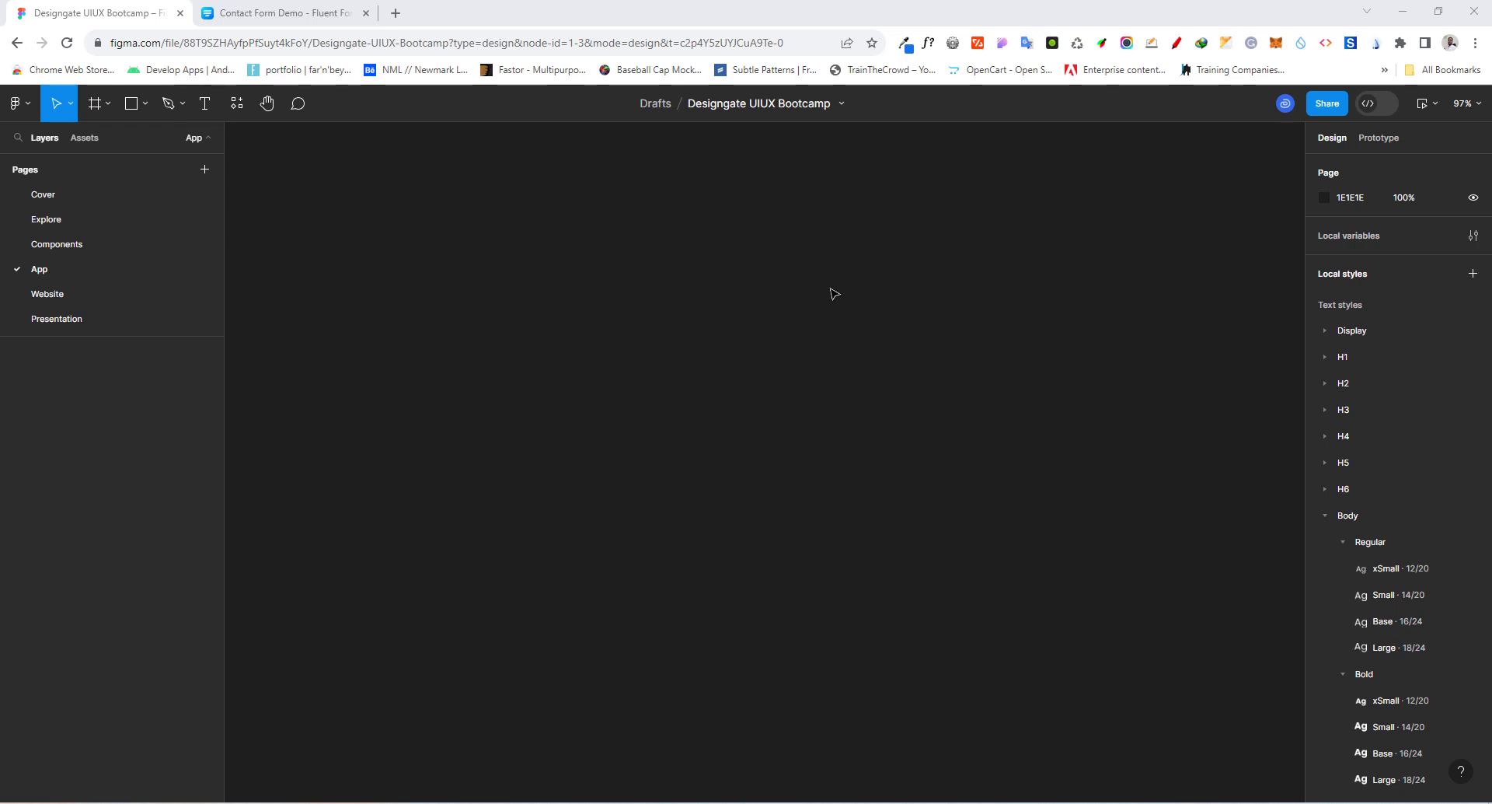
# On the Contact Form Demo page, draw red arrows pointing to the First Name label, its placeholder and its input box.
pyautogui.click(293, 17)
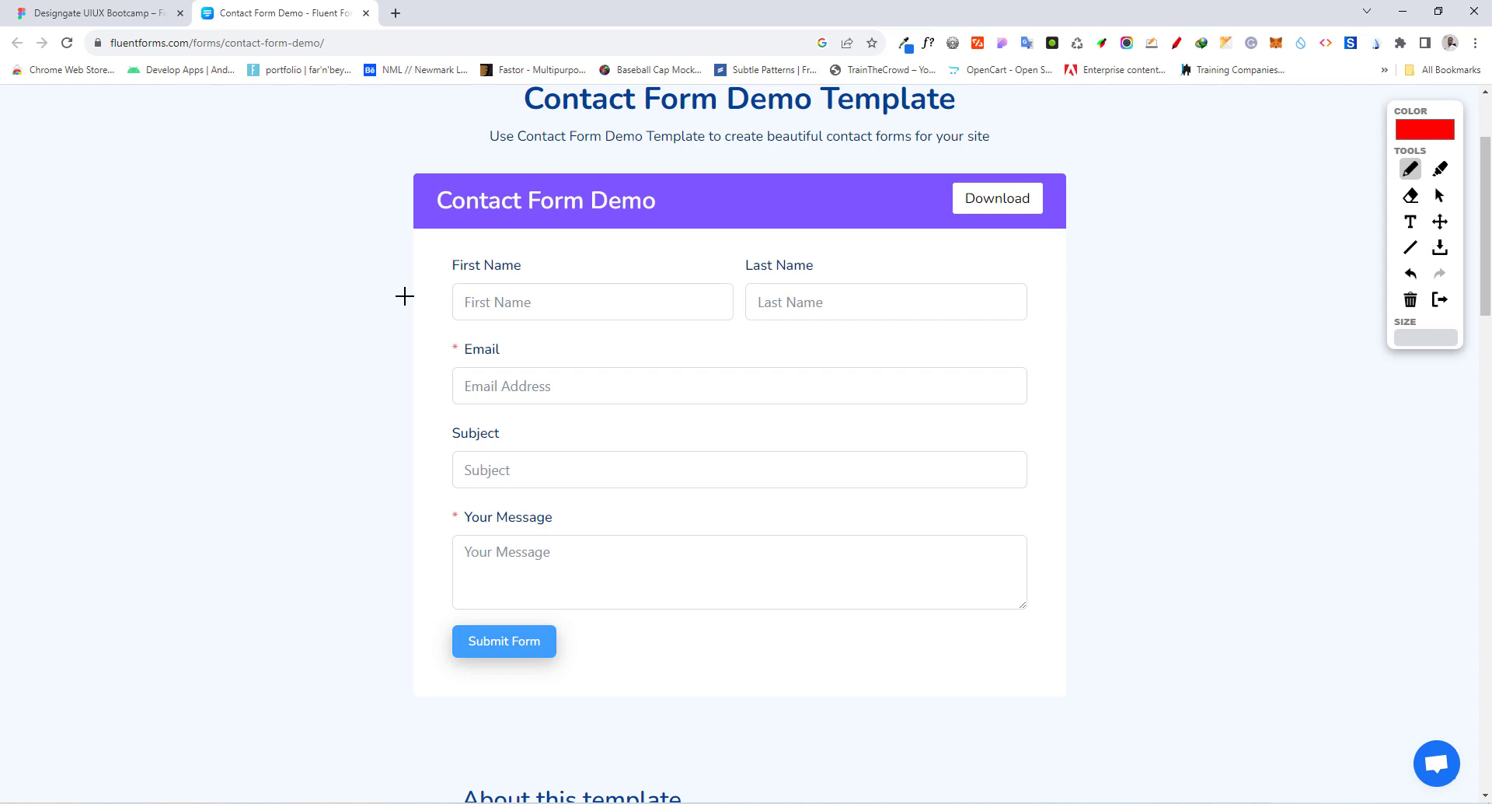
pyautogui.click(791, 237)
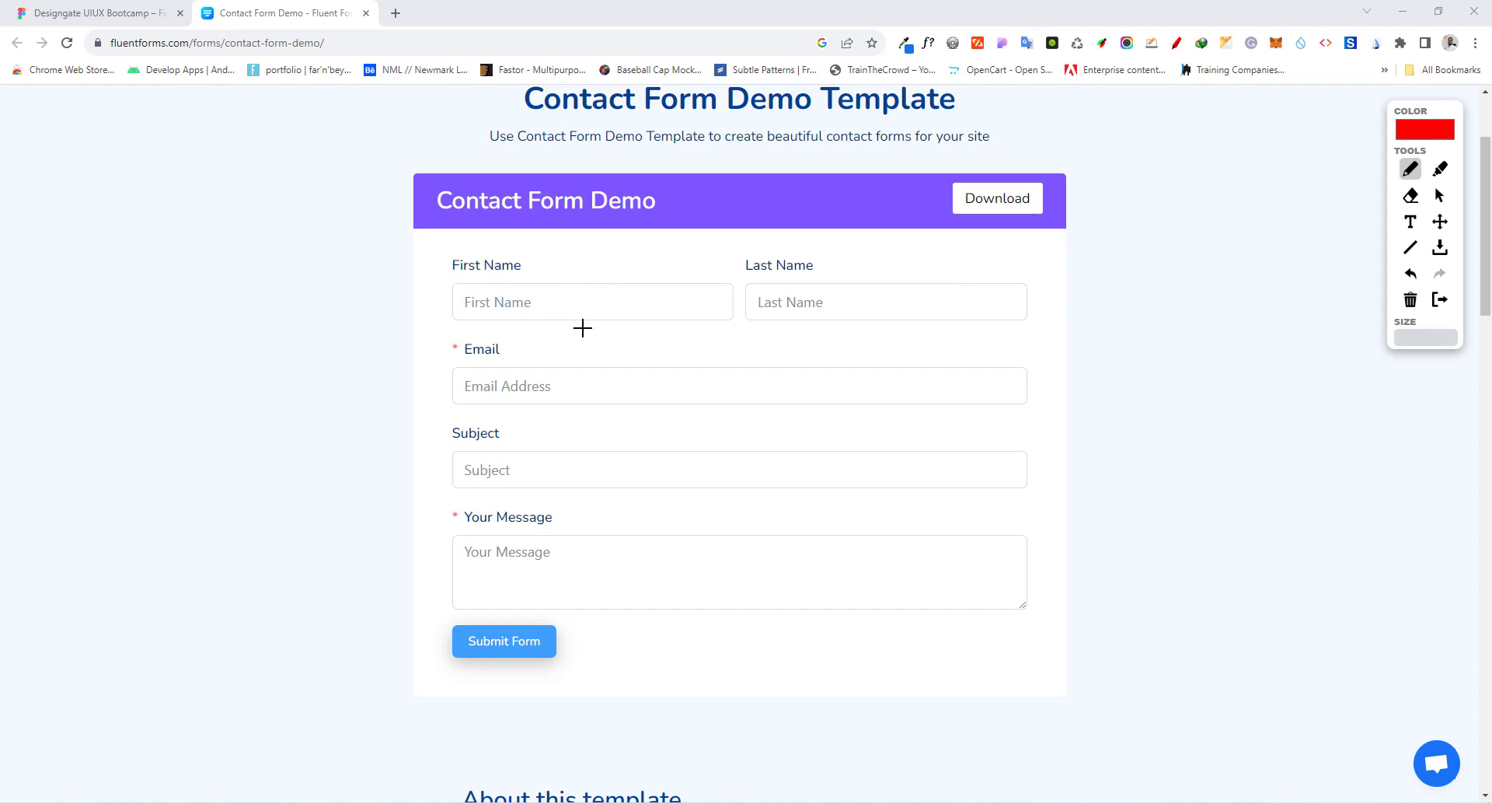
pyautogui.moveTo(383, 272)
pyautogui.mouseDown()
pyautogui.moveTo(457, 264)
pyautogui.moveTo(443, 277)
pyautogui.mouseUp()
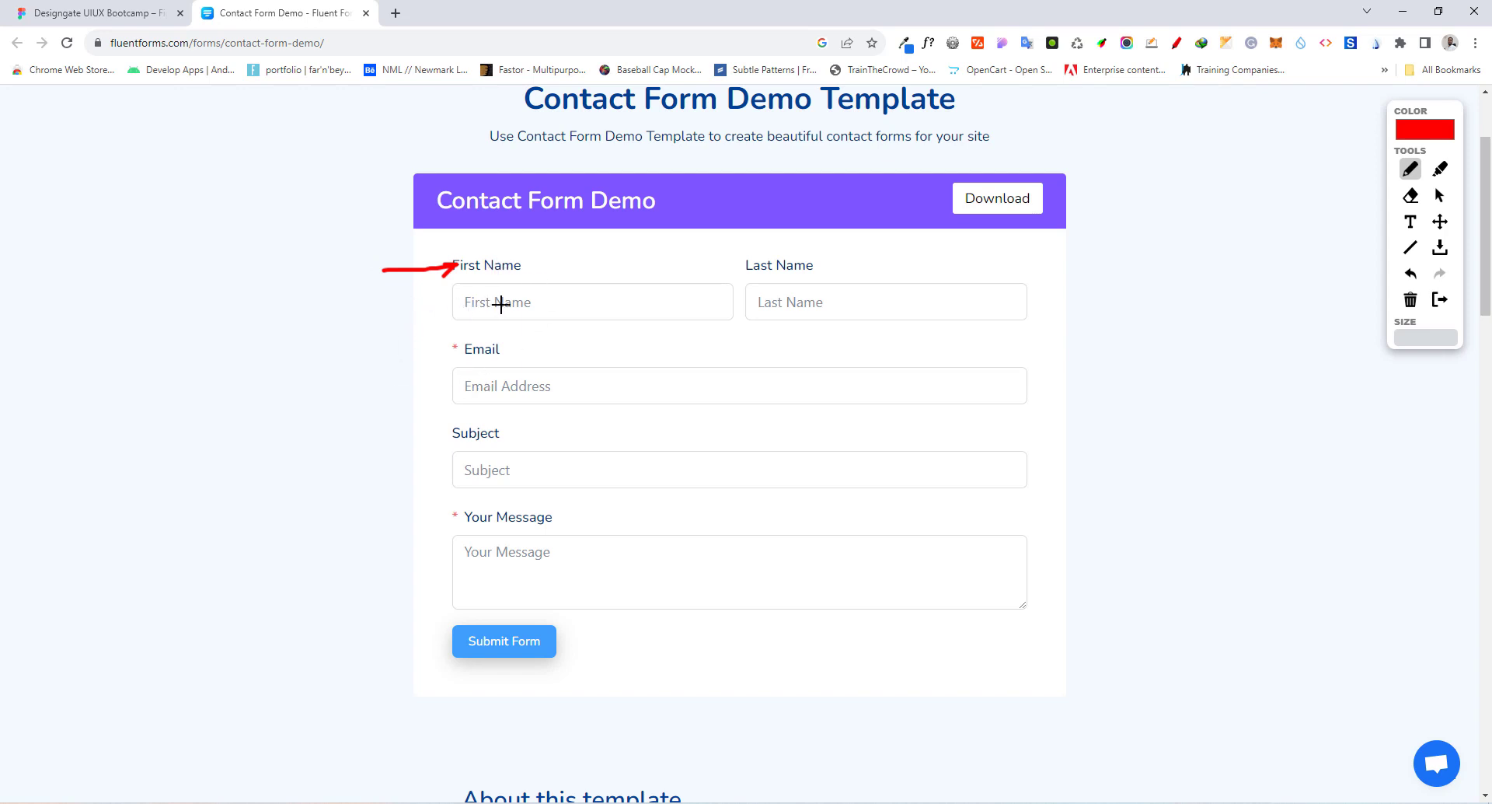
pyautogui.moveTo(399, 310); pyautogui.dragTo(487, 300)
pyautogui.moveTo(675, 330)
pyautogui.mouseDown()
pyautogui.moveTo(596, 301)
pyautogui.moveTo(602, 314)
pyautogui.moveTo(596, 294)
pyautogui.moveTo(626, 312)
pyautogui.mouseUp()
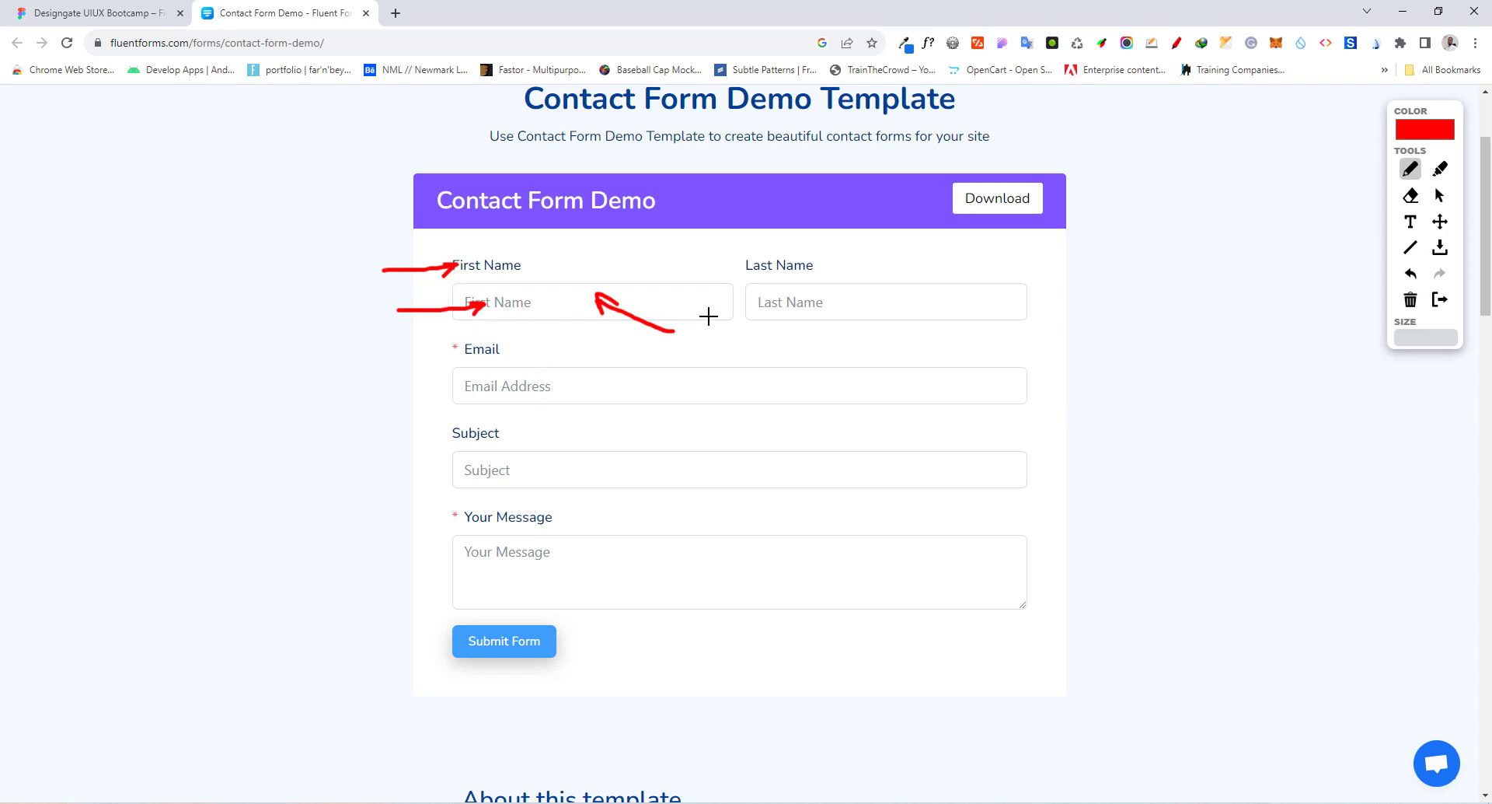
# Mark icon spots in red at both ends of the First Name field and underline the Email field.
pyautogui.moveTo(714, 290)
pyautogui.mouseDown()
pyautogui.moveTo(703, 300)
pyautogui.moveTo(715, 308)
pyautogui.mouseUp()
pyautogui.moveTo(459, 295); pyautogui.dragTo(464, 303)
pyautogui.moveTo(462, 412)
pyautogui.mouseDown()
pyautogui.moveTo(689, 409)
pyautogui.moveTo(467, 413)
pyautogui.moveTo(668, 412)
pyautogui.mouseUp()
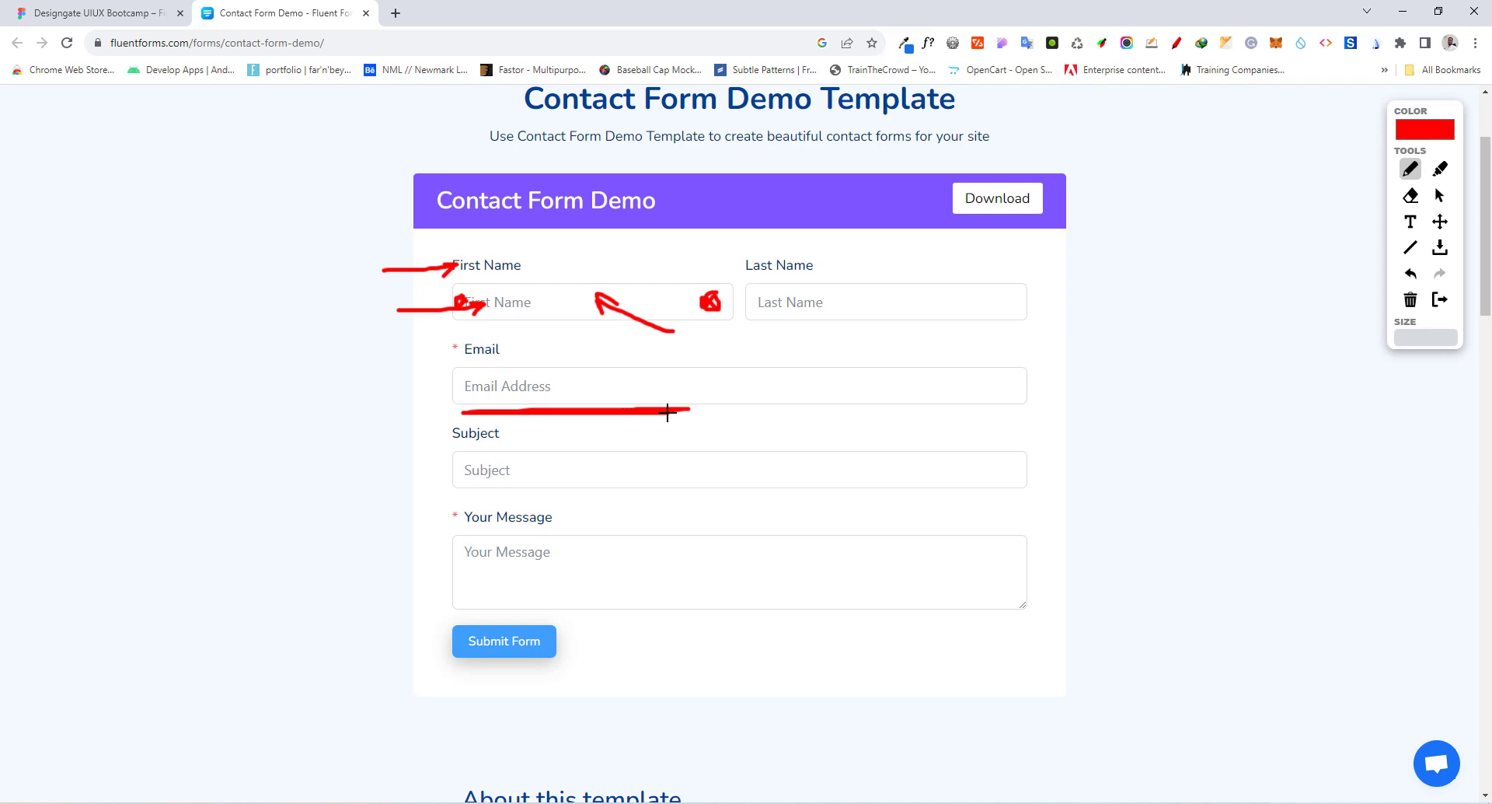
# Switch to the Figma file and create a text layer on the empty canvas reading "Label".
pyautogui.click(113, 11)
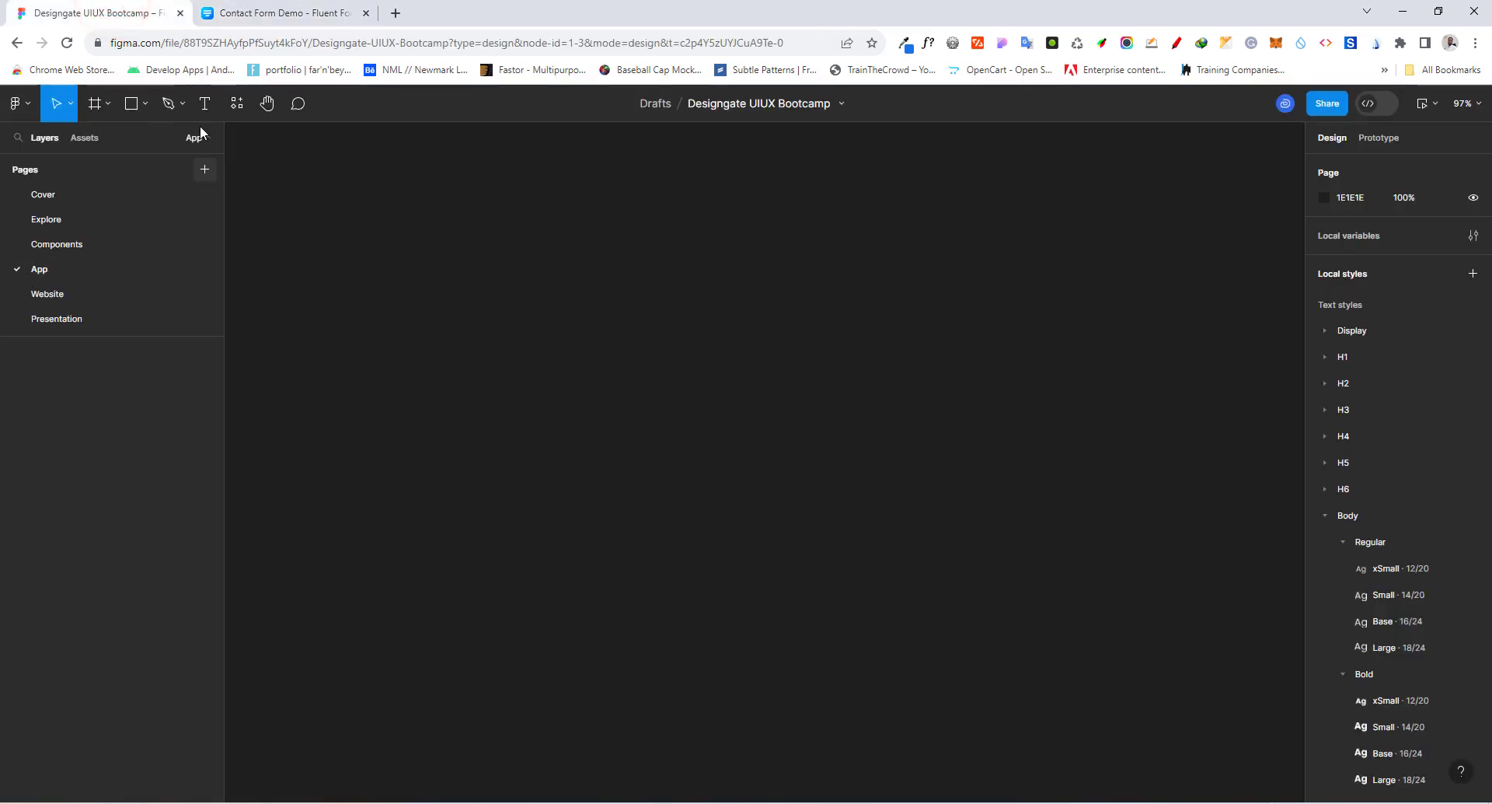
pyautogui.click(204, 103)
pyautogui.click(432, 397)
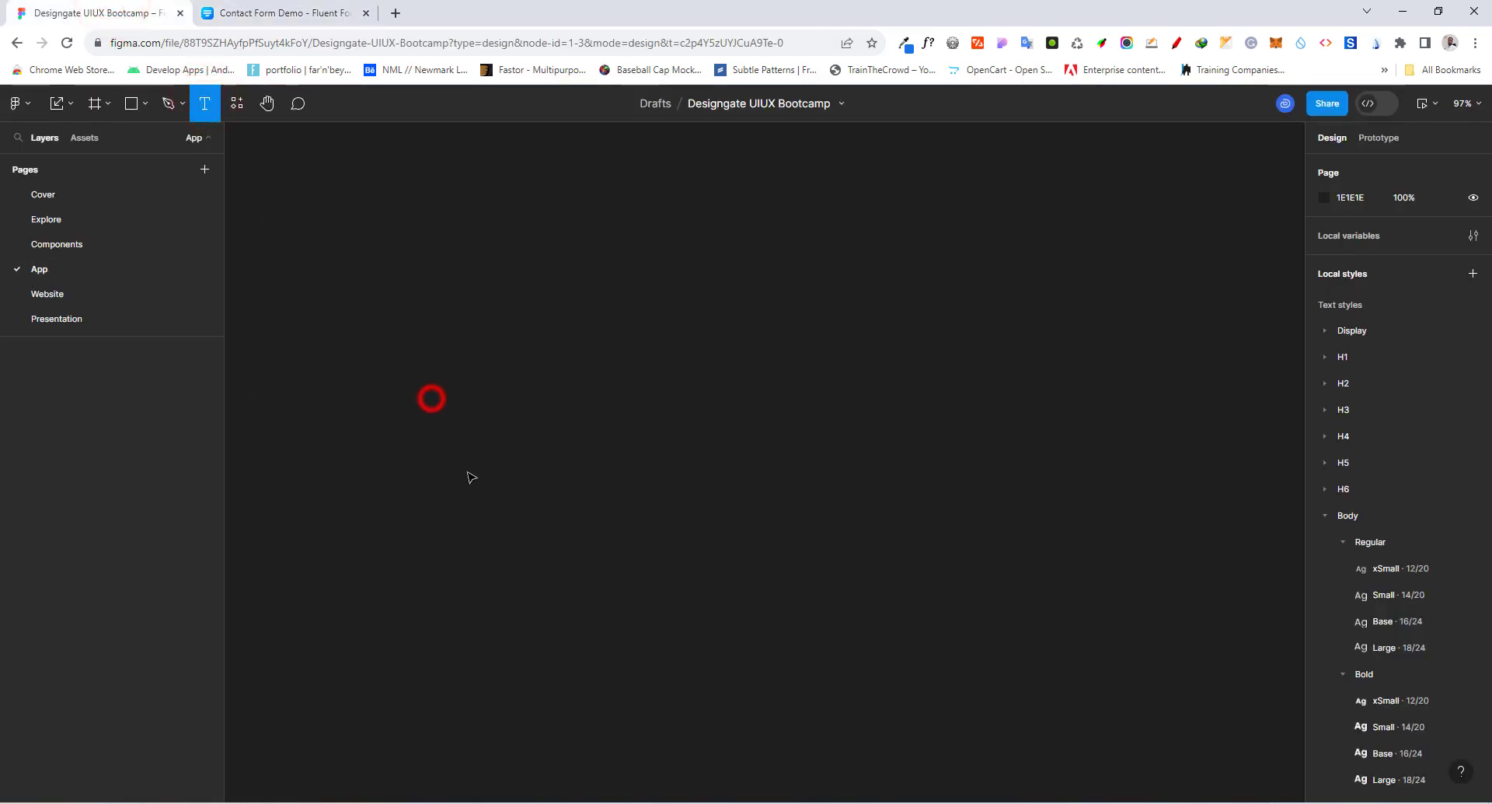
pyautogui.write(':')
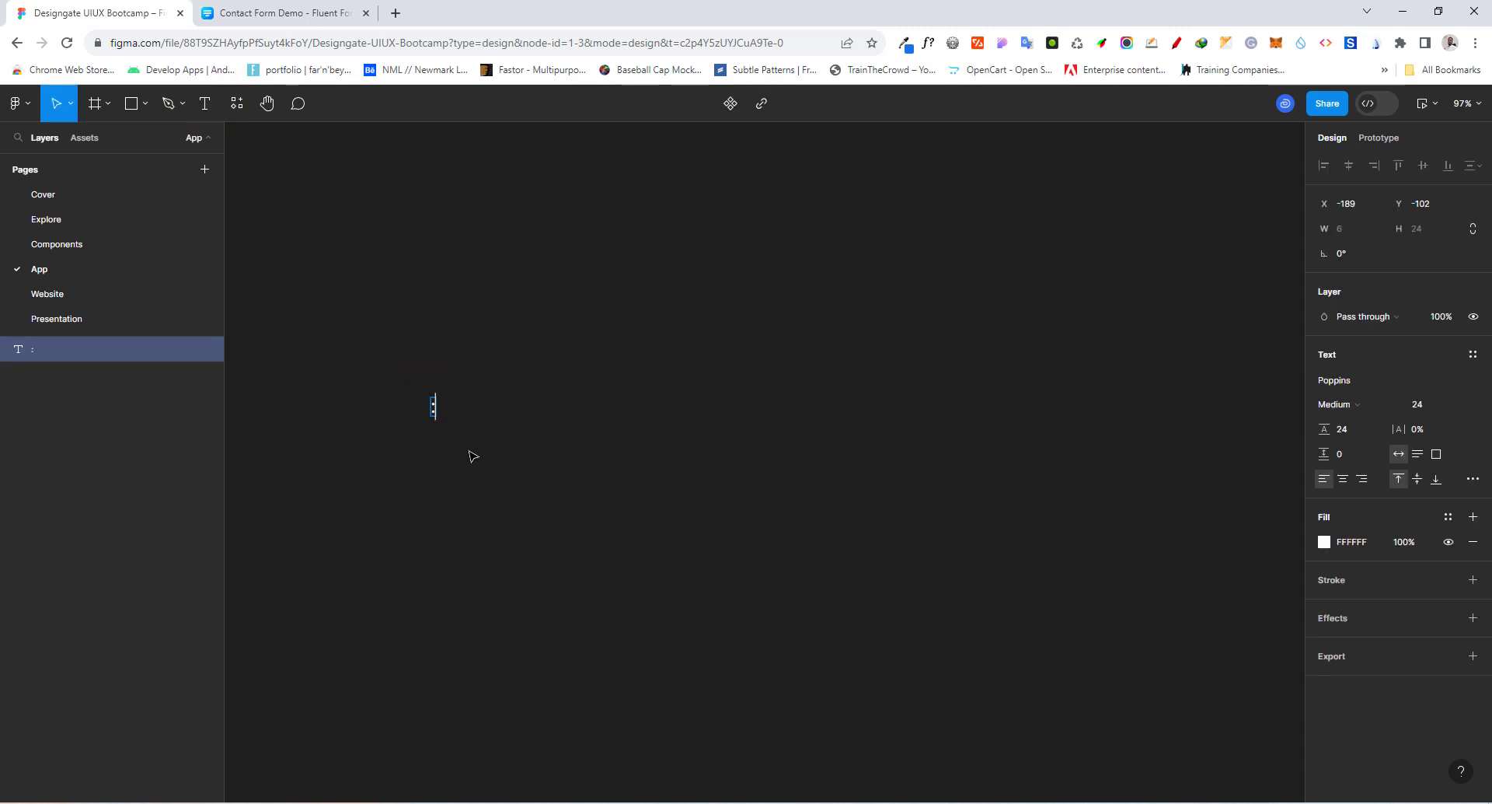
pyautogui.press('BackSpace')
pyautogui.write('Label')
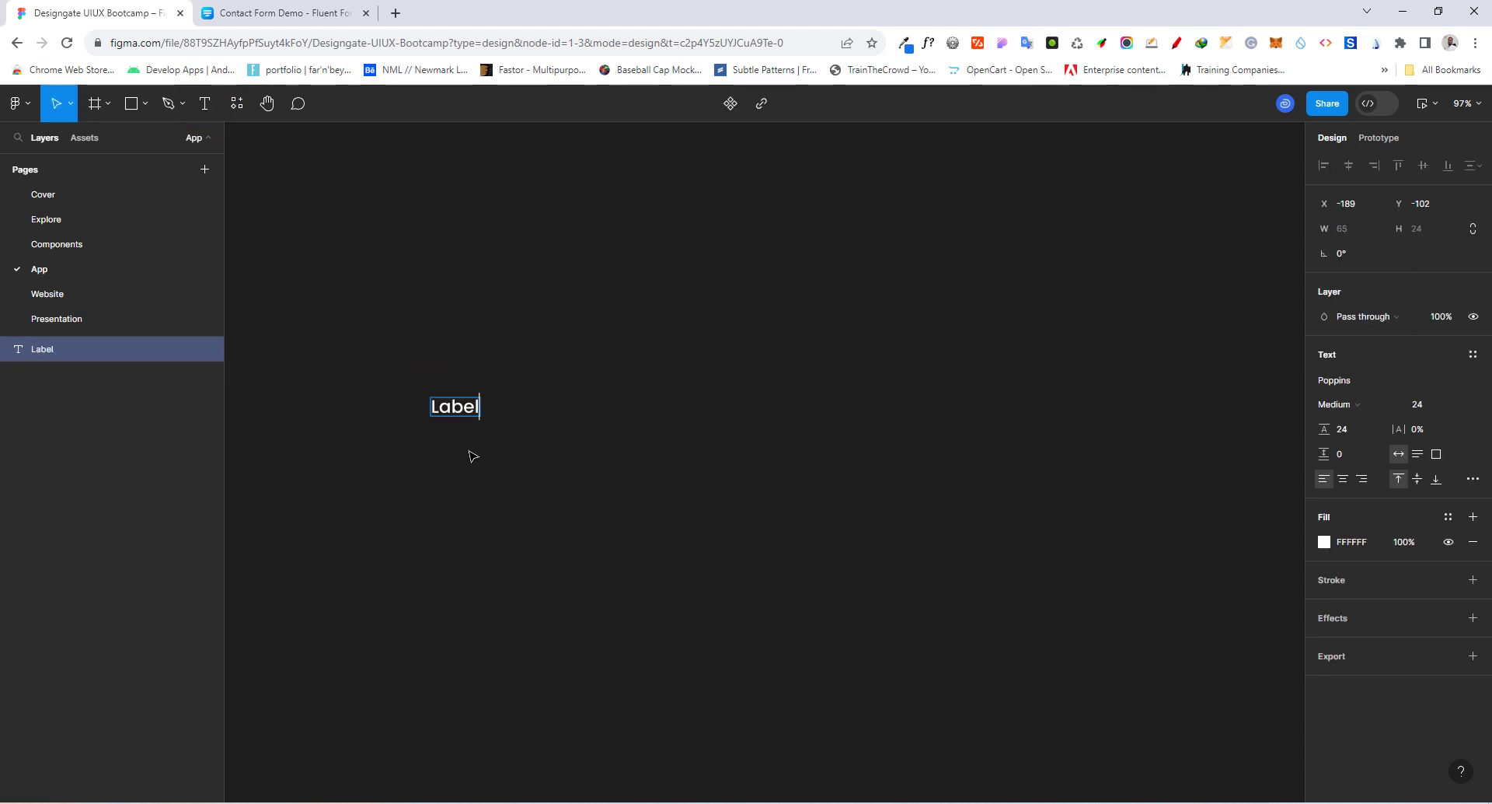
pyautogui.scroll(10, 472, 456)
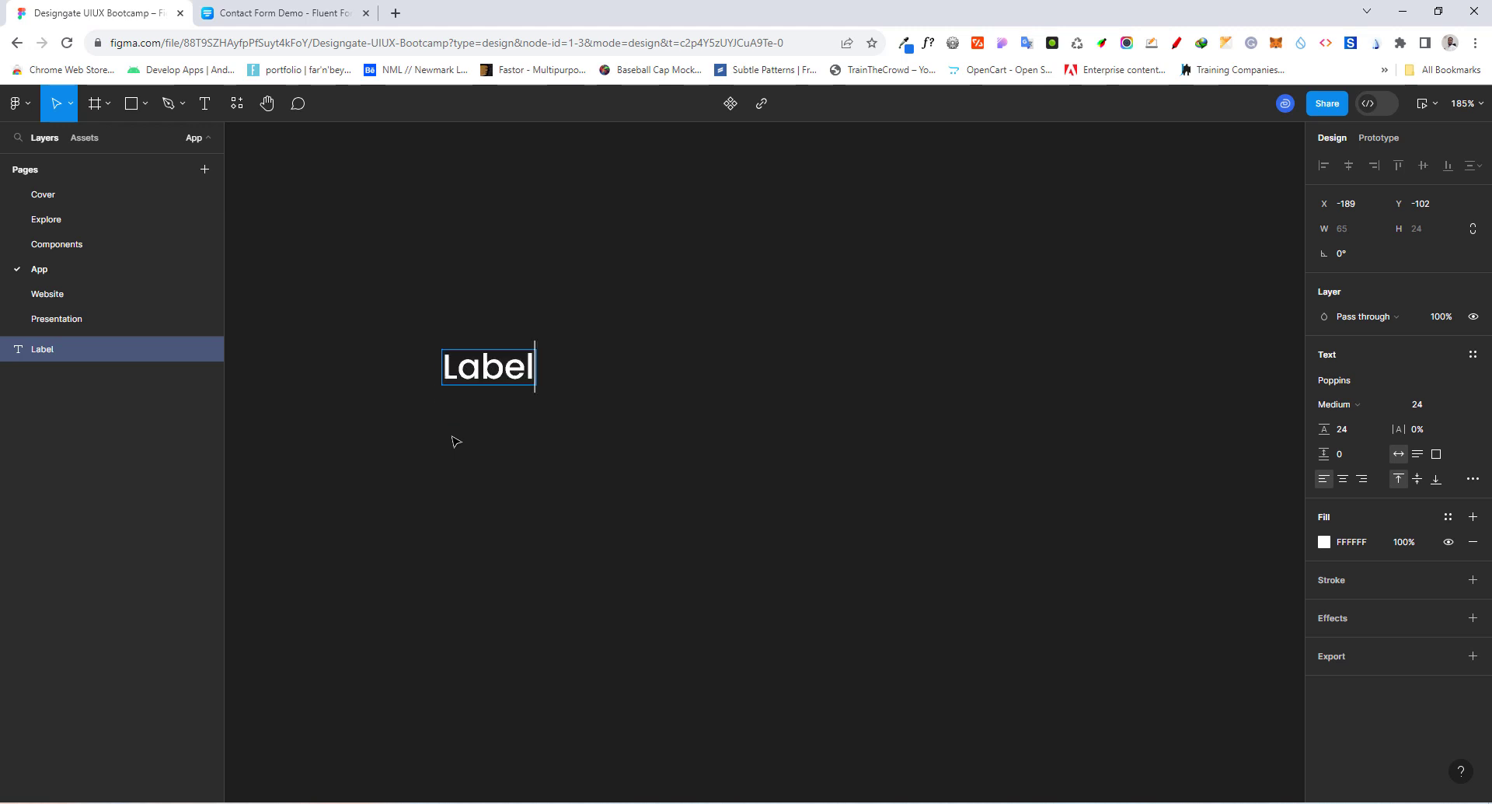
# Add the lines "Placeholder/Value" and "L&R Icons" beneath "Label" in the same text layer.
pyautogui.press('Return')
pyautogui.write('P')
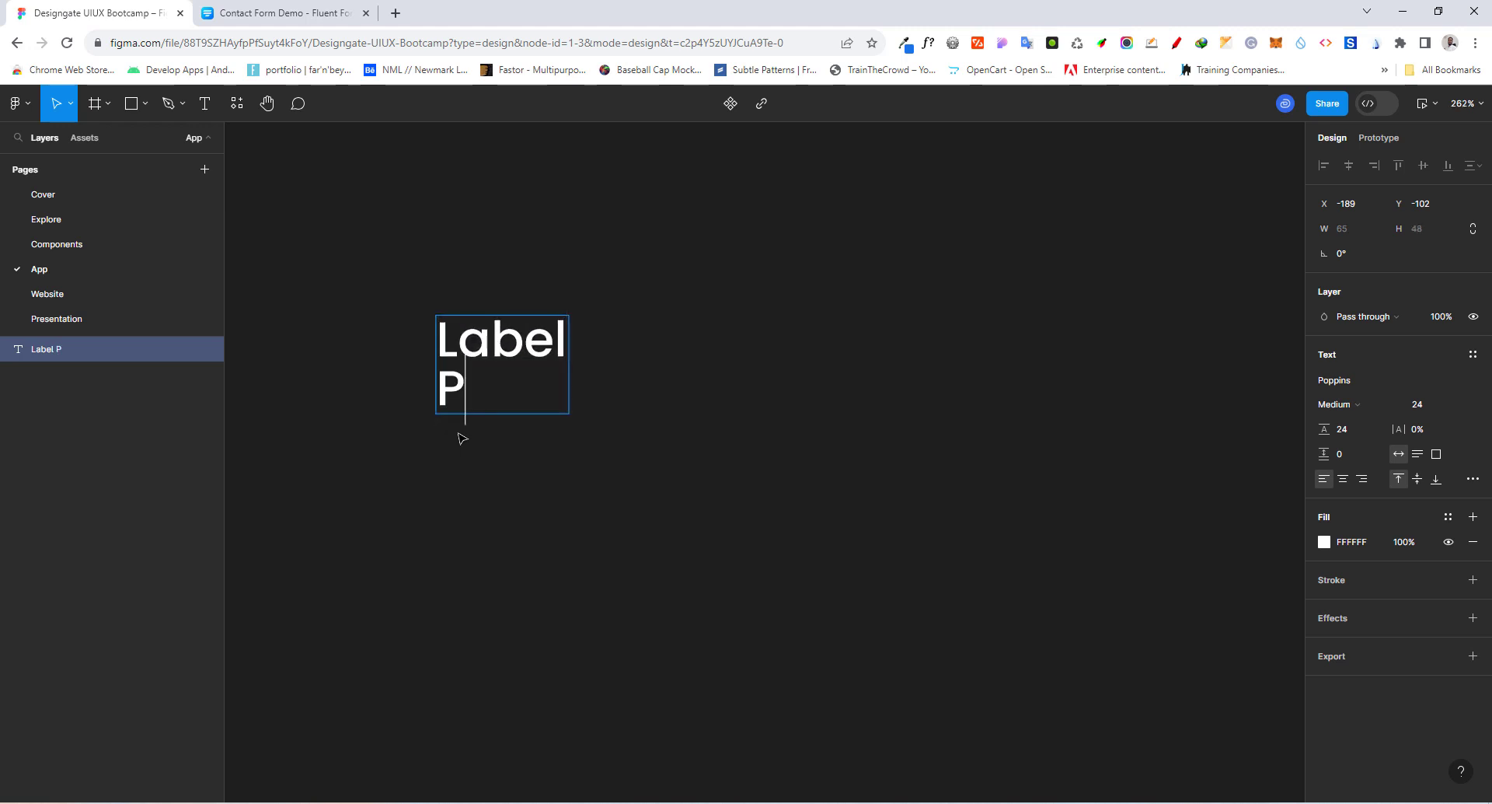
pyautogui.write('laceholder')
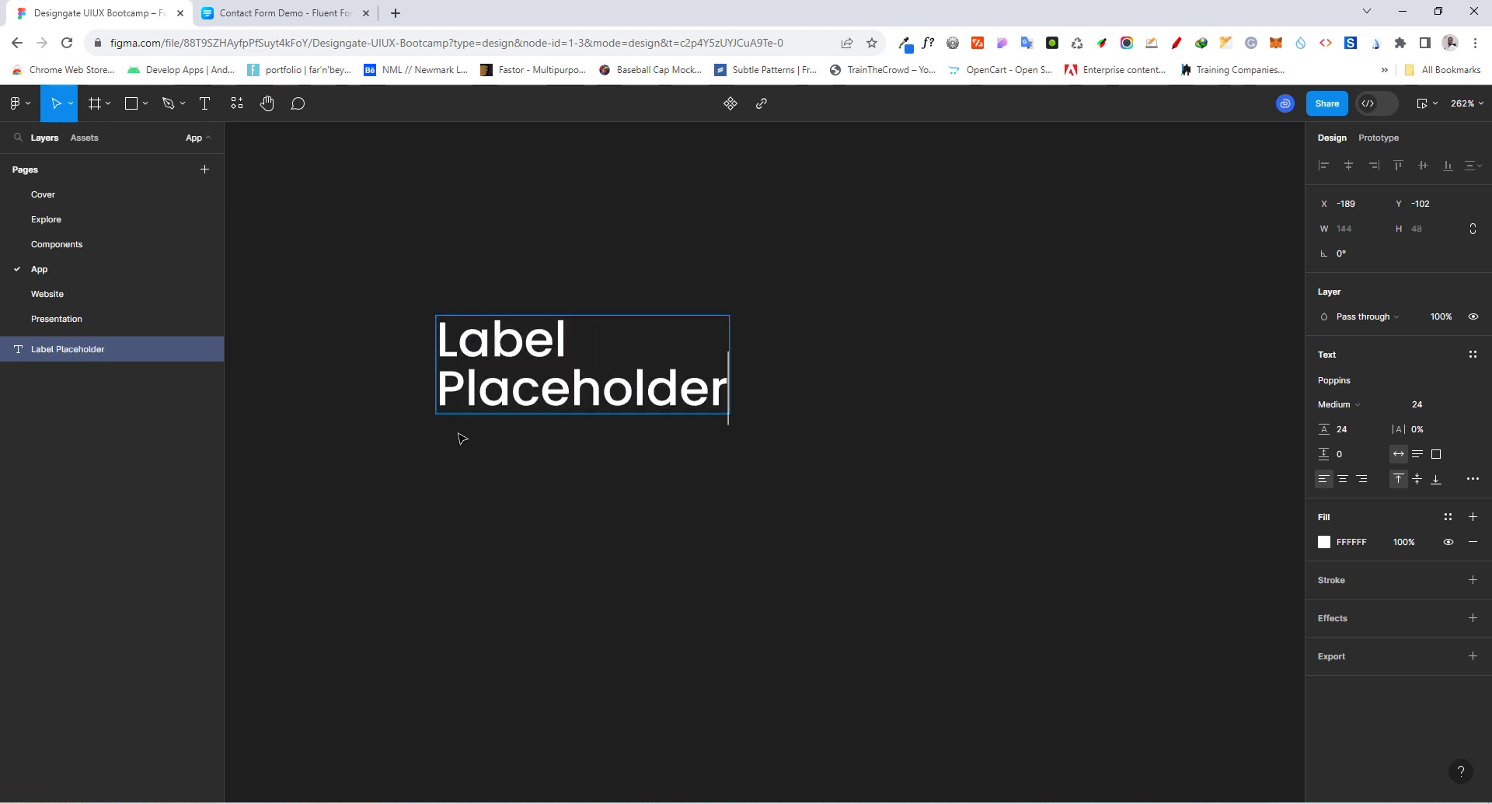
pyautogui.write('/Value')
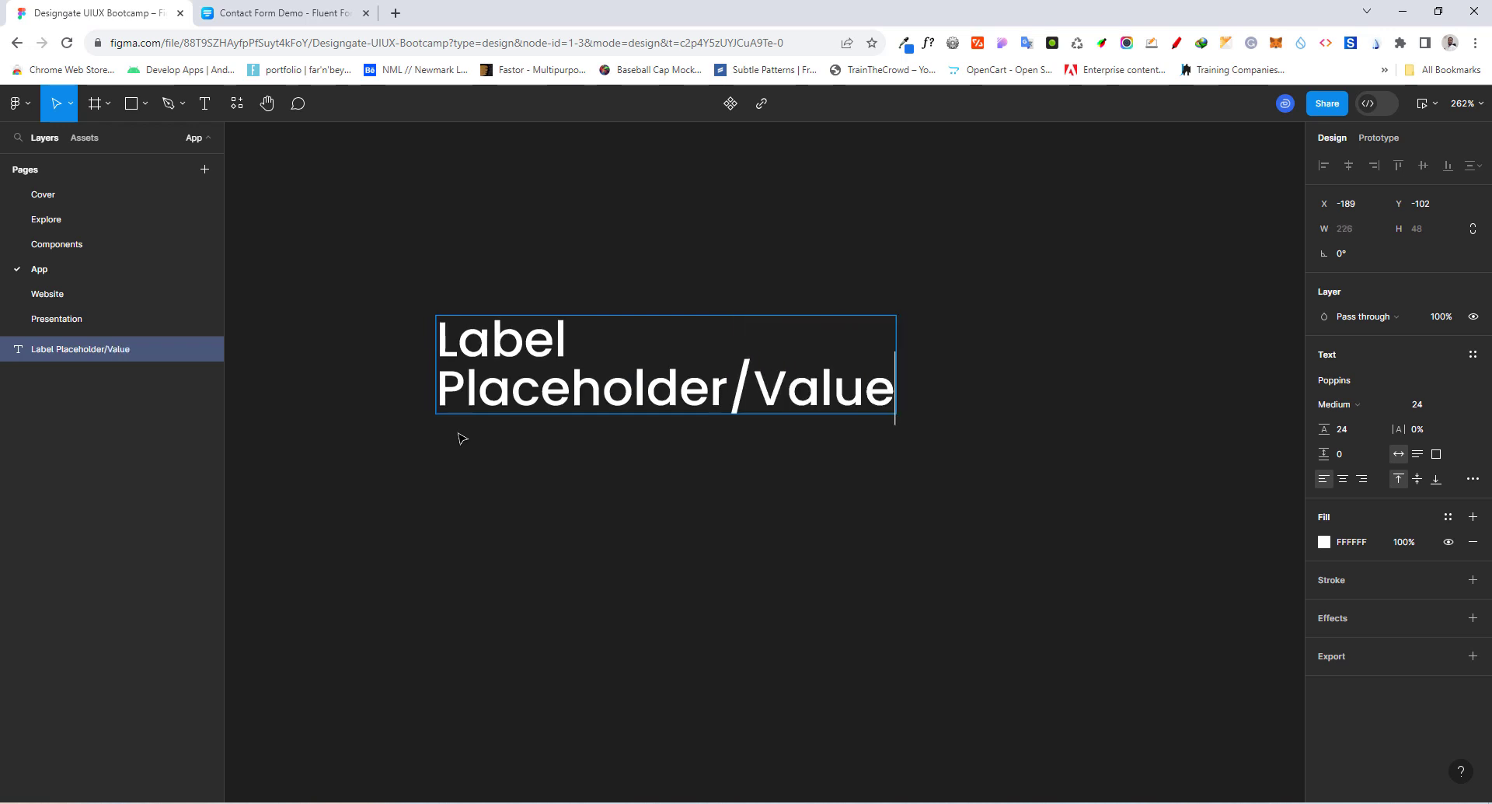
pyautogui.press('Return')
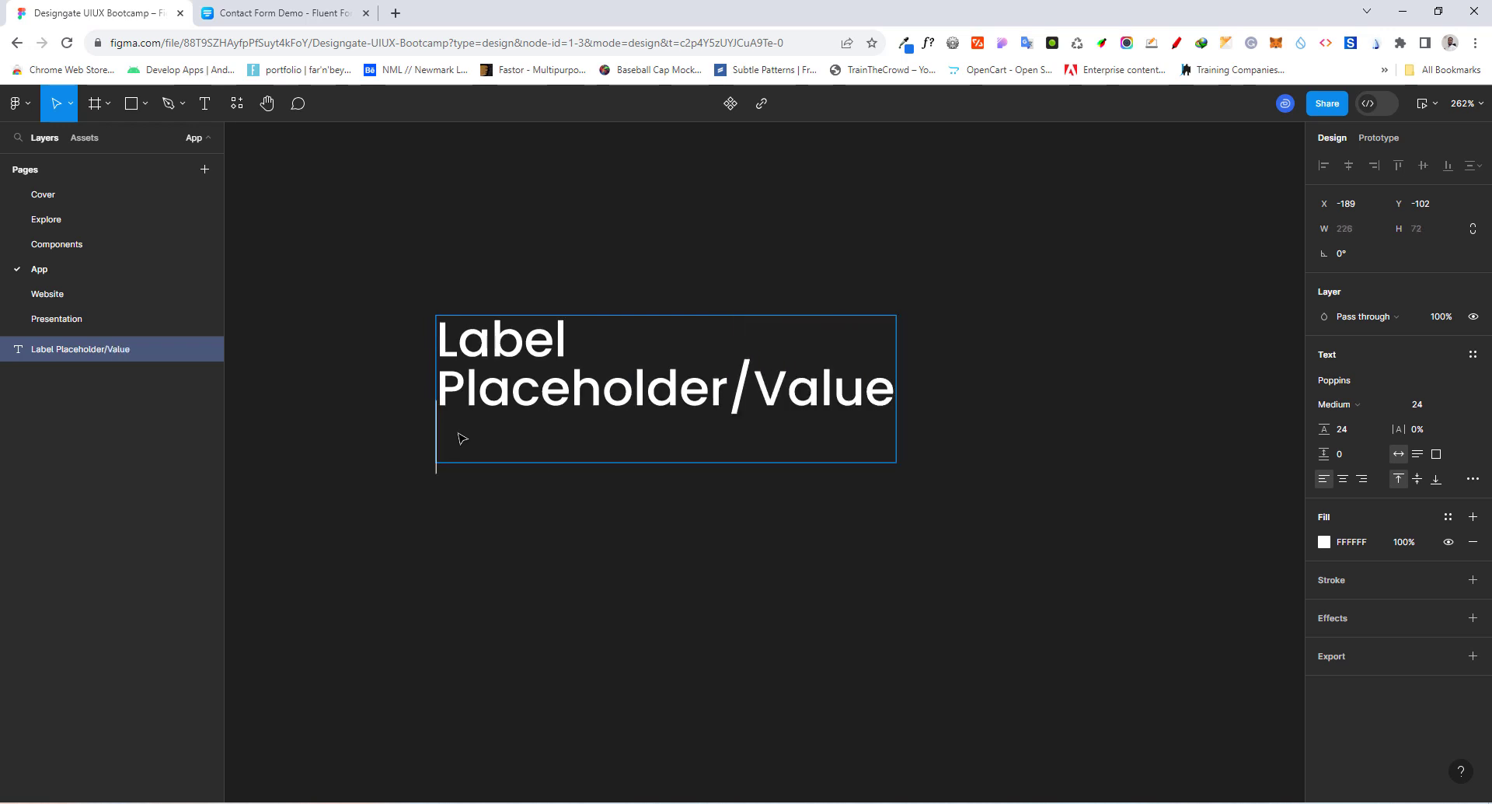
pyautogui.write('L&R Icons')
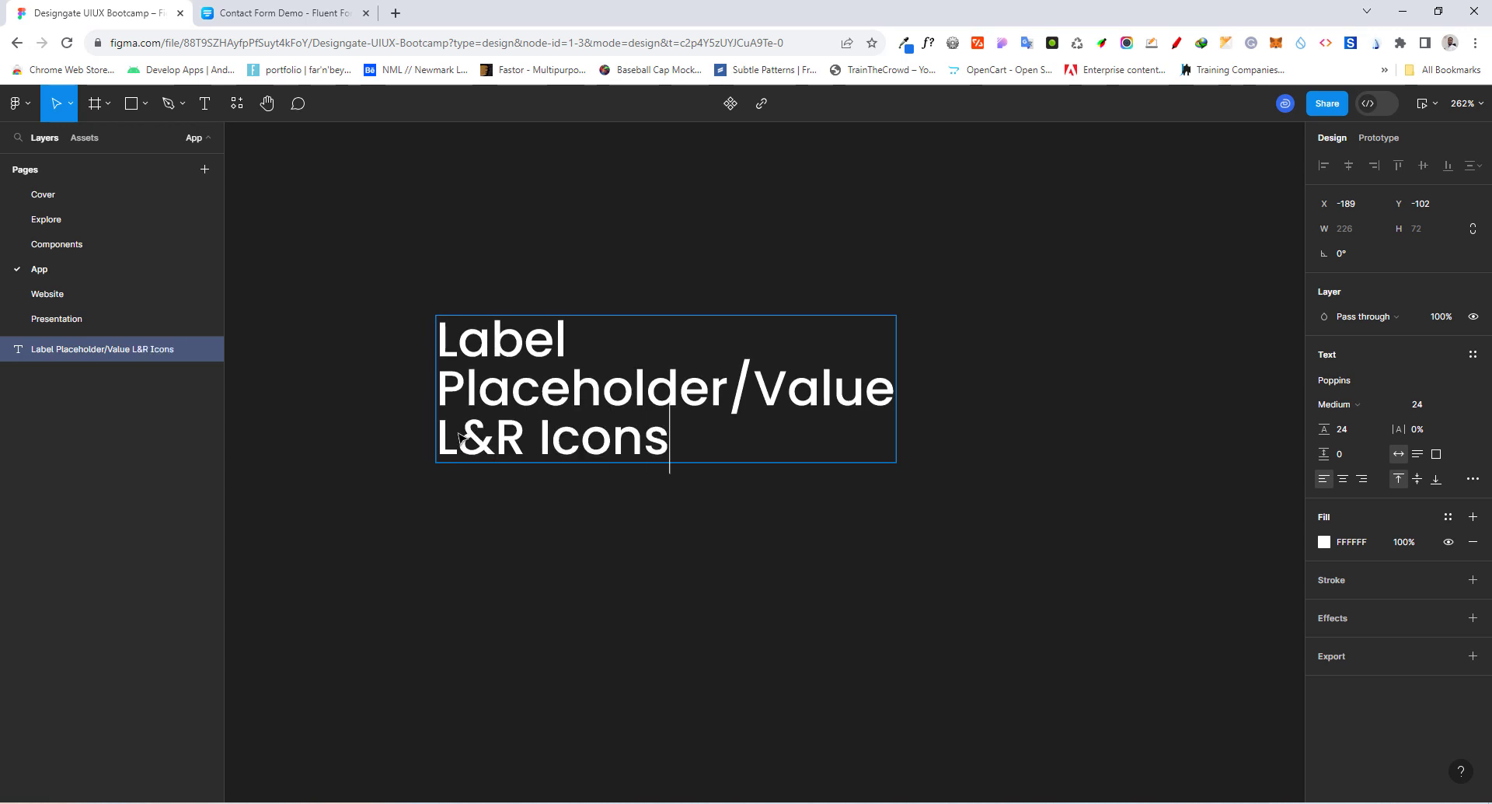
# Add "Feedback" and "Forget Password" as the last two lines of the text list and finish editing.
pyautogui.press('Return')
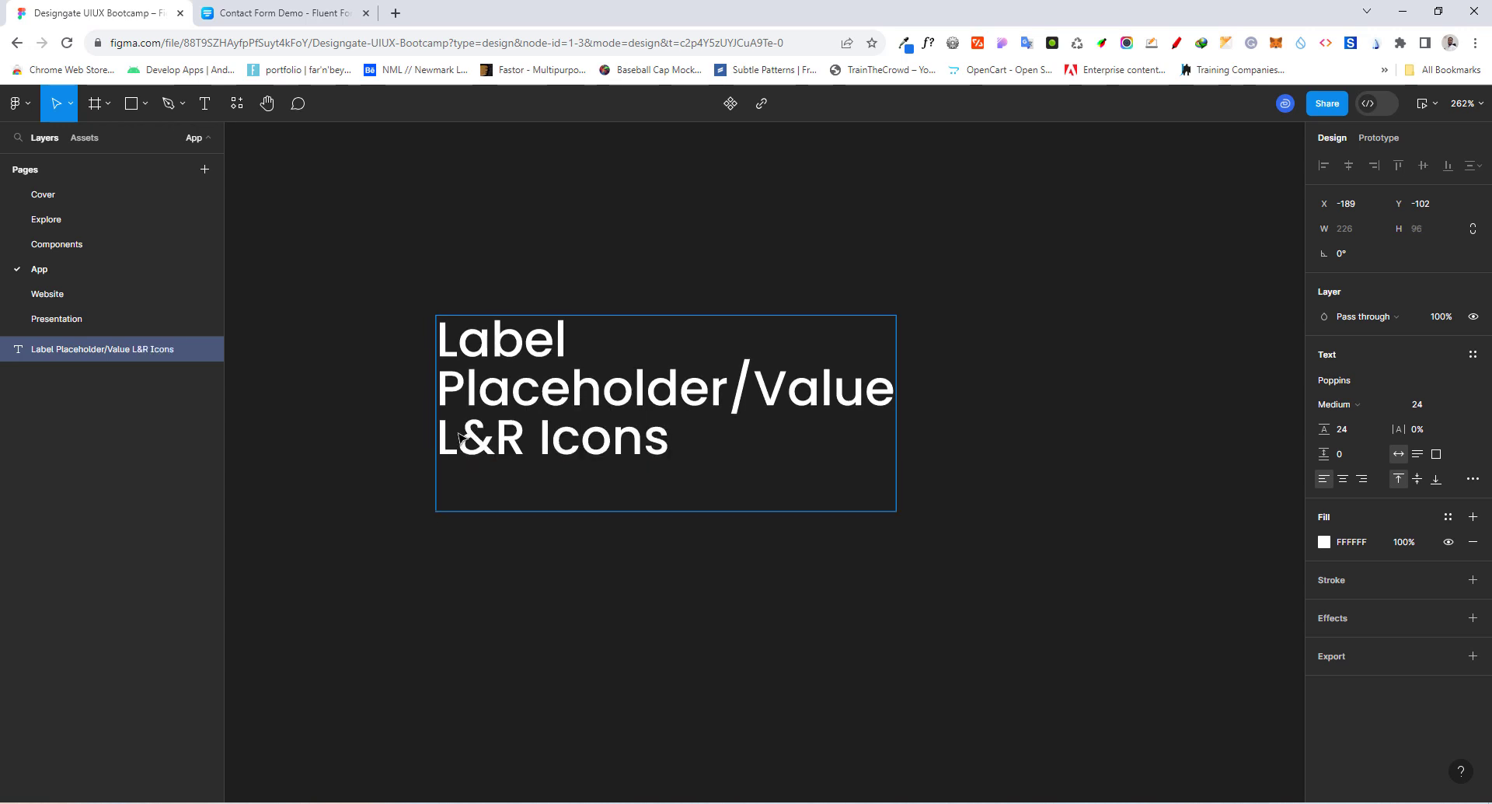
pyautogui.write('Fee')
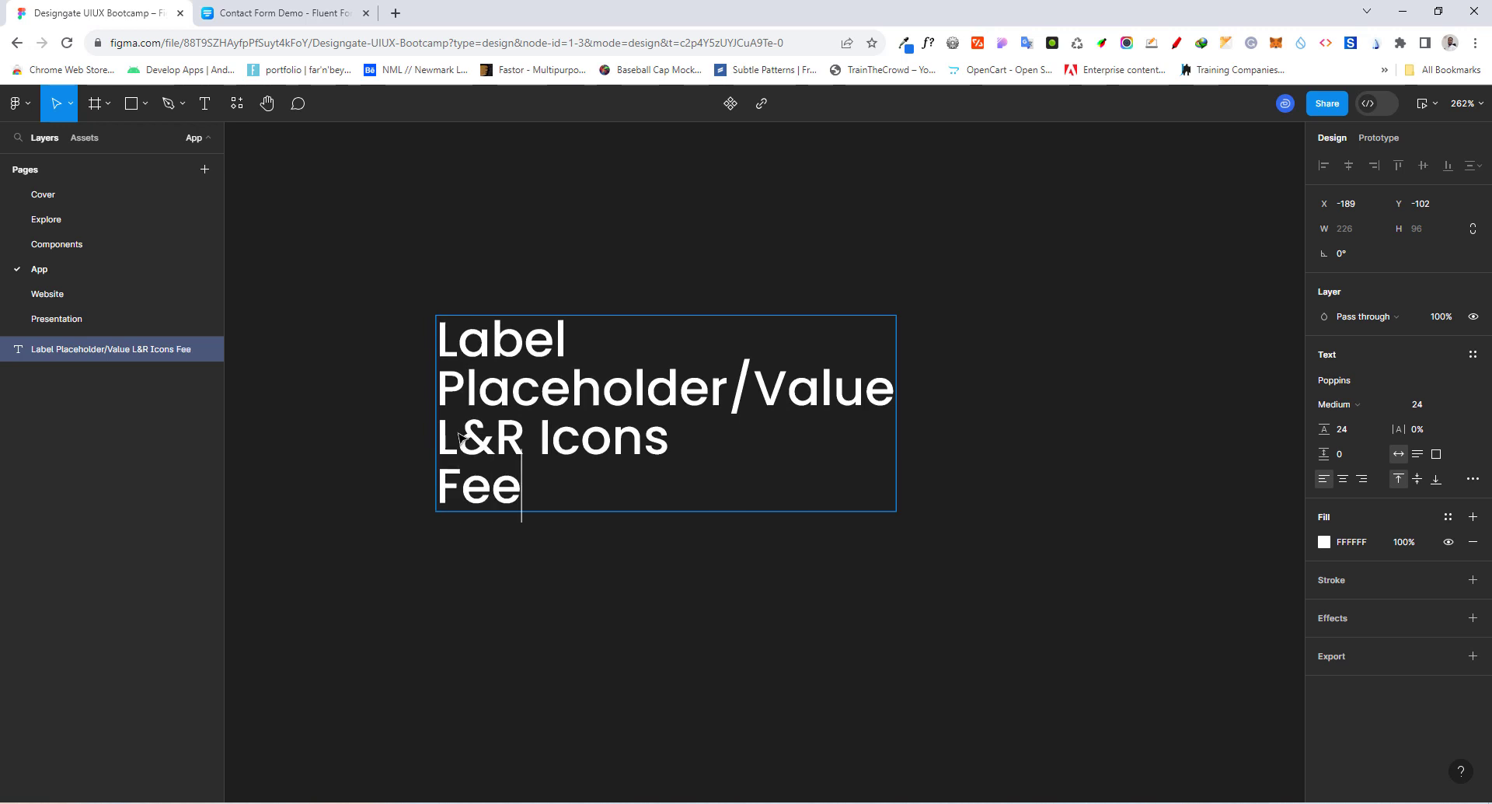
pyautogui.write('dback')
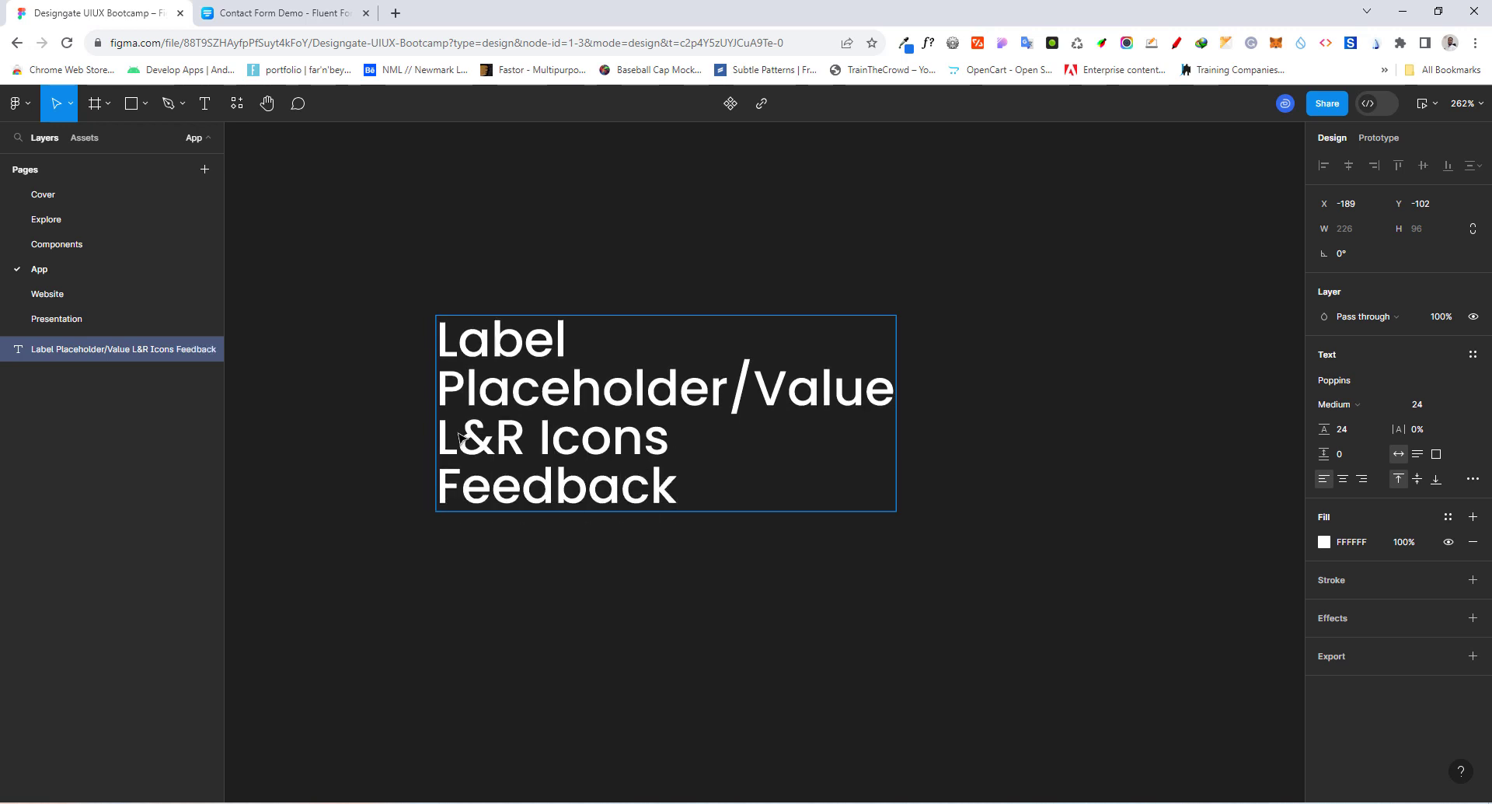
pyautogui.press('Return')
pyautogui.write('F')
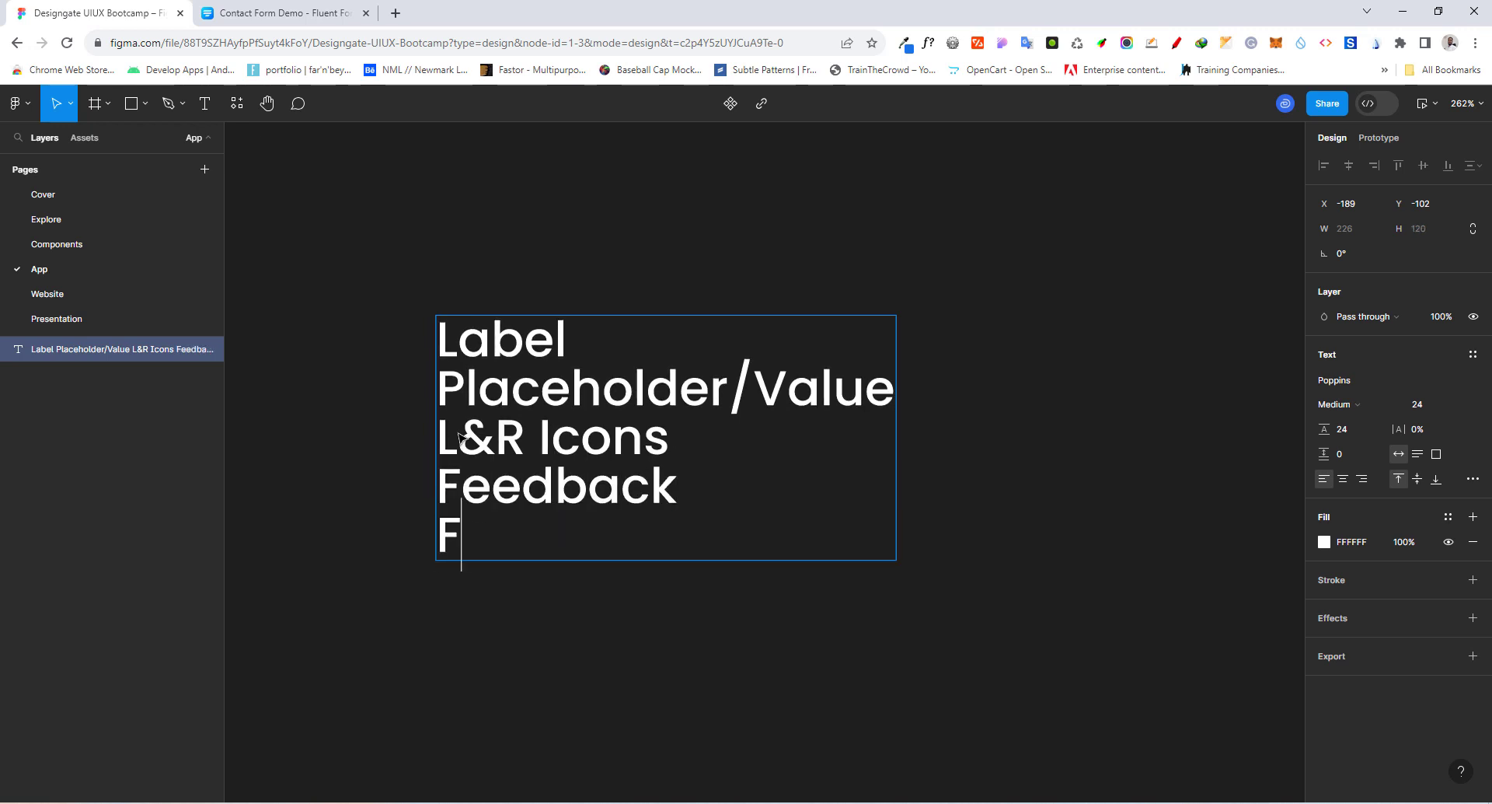
pyautogui.write('orget Password')
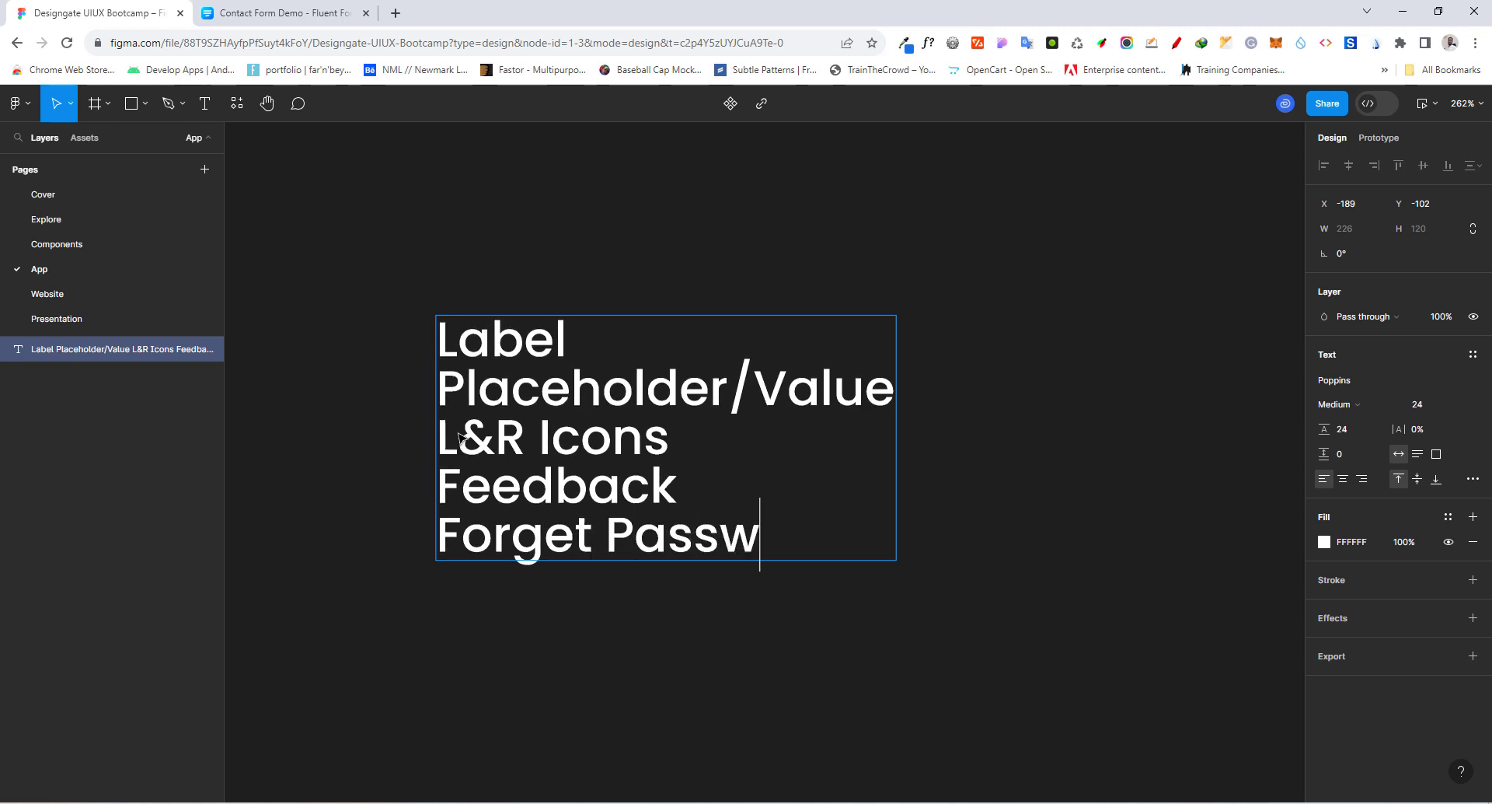
pyautogui.press('Escape')
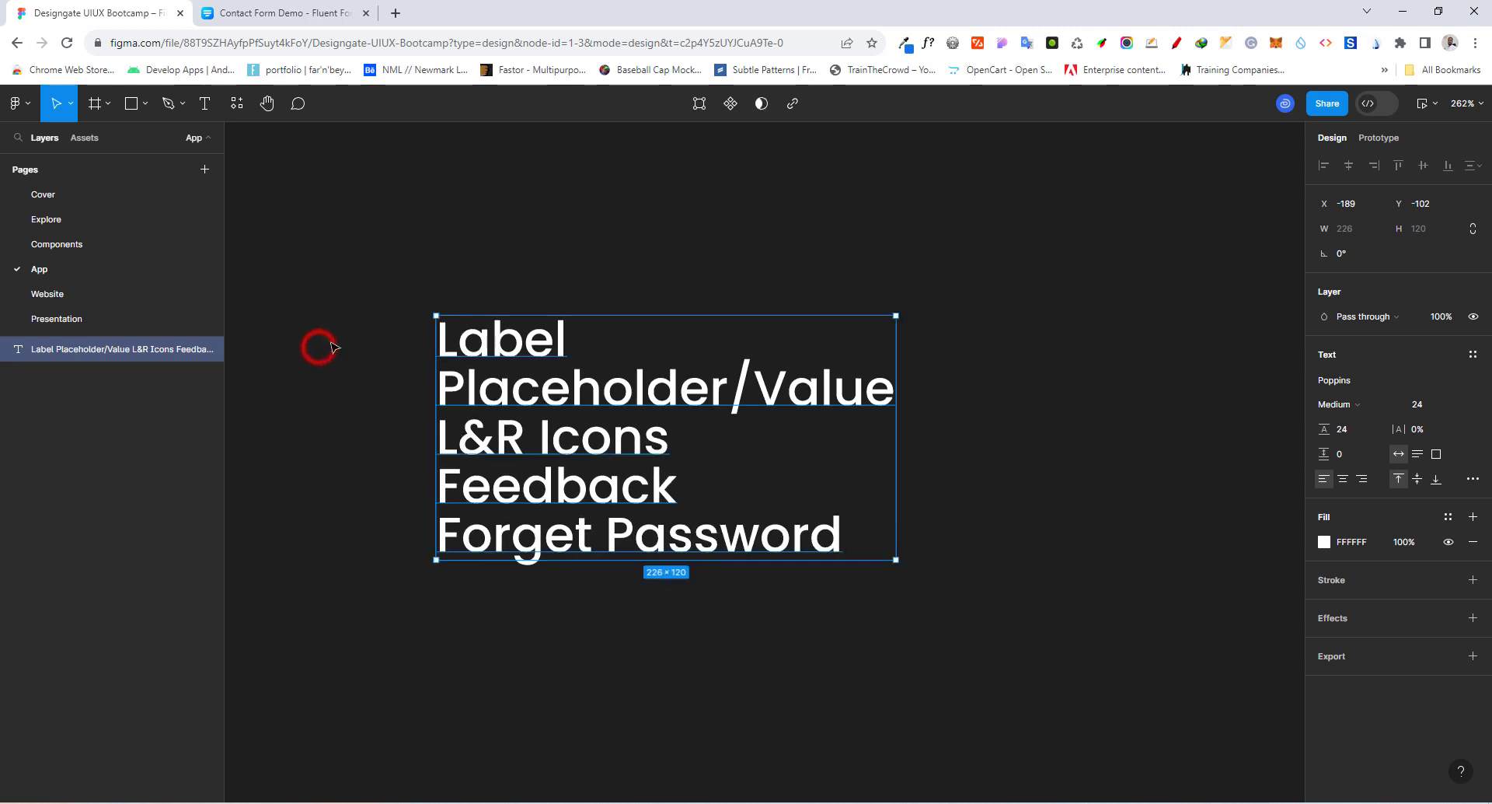
# Create a phone frame from the iPhone 14 & 15 Pro Max preset.
pyautogui.scroll(-3, 316, 346)
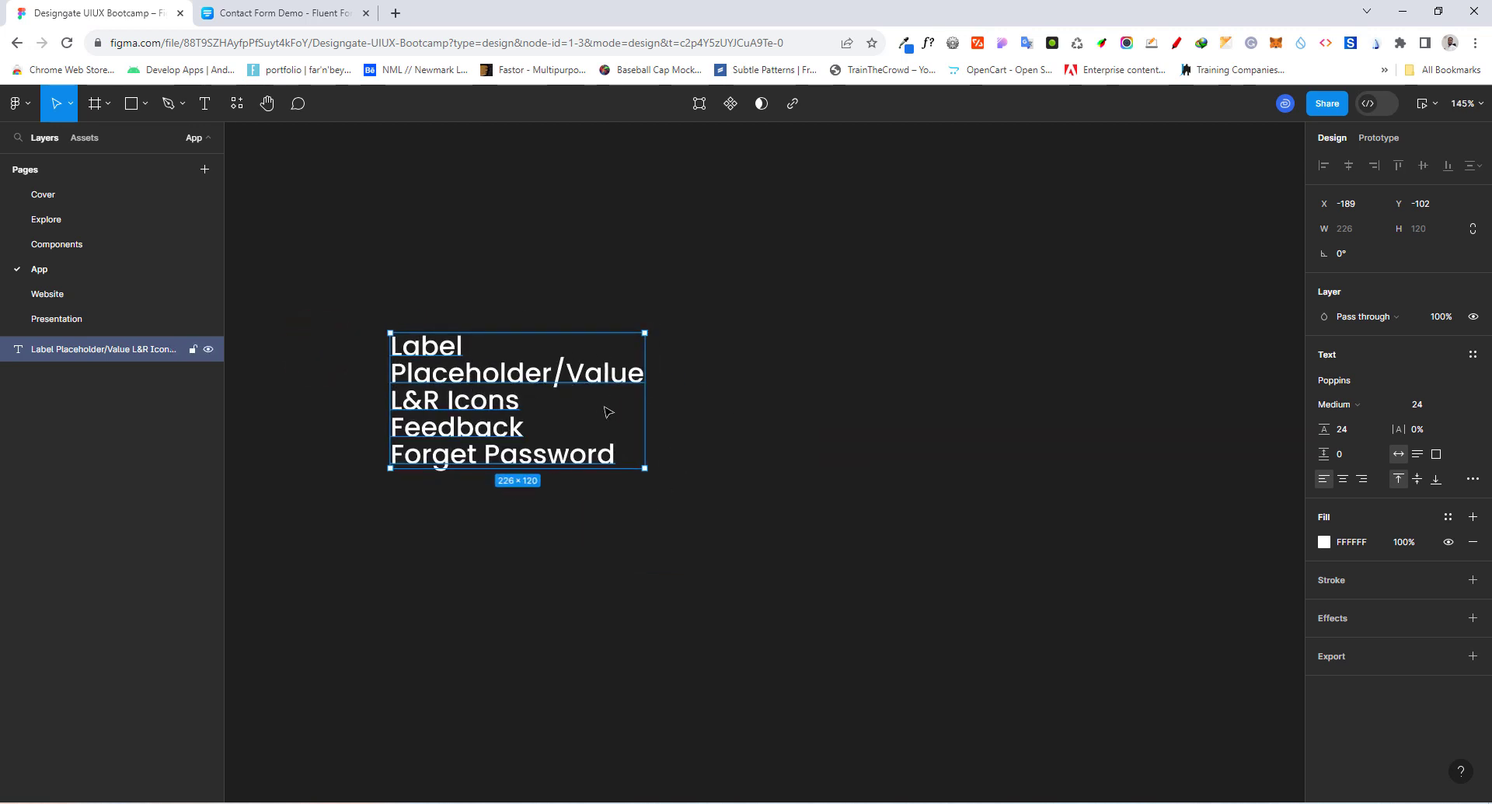
pyautogui.scroll(-2, 557, 449)
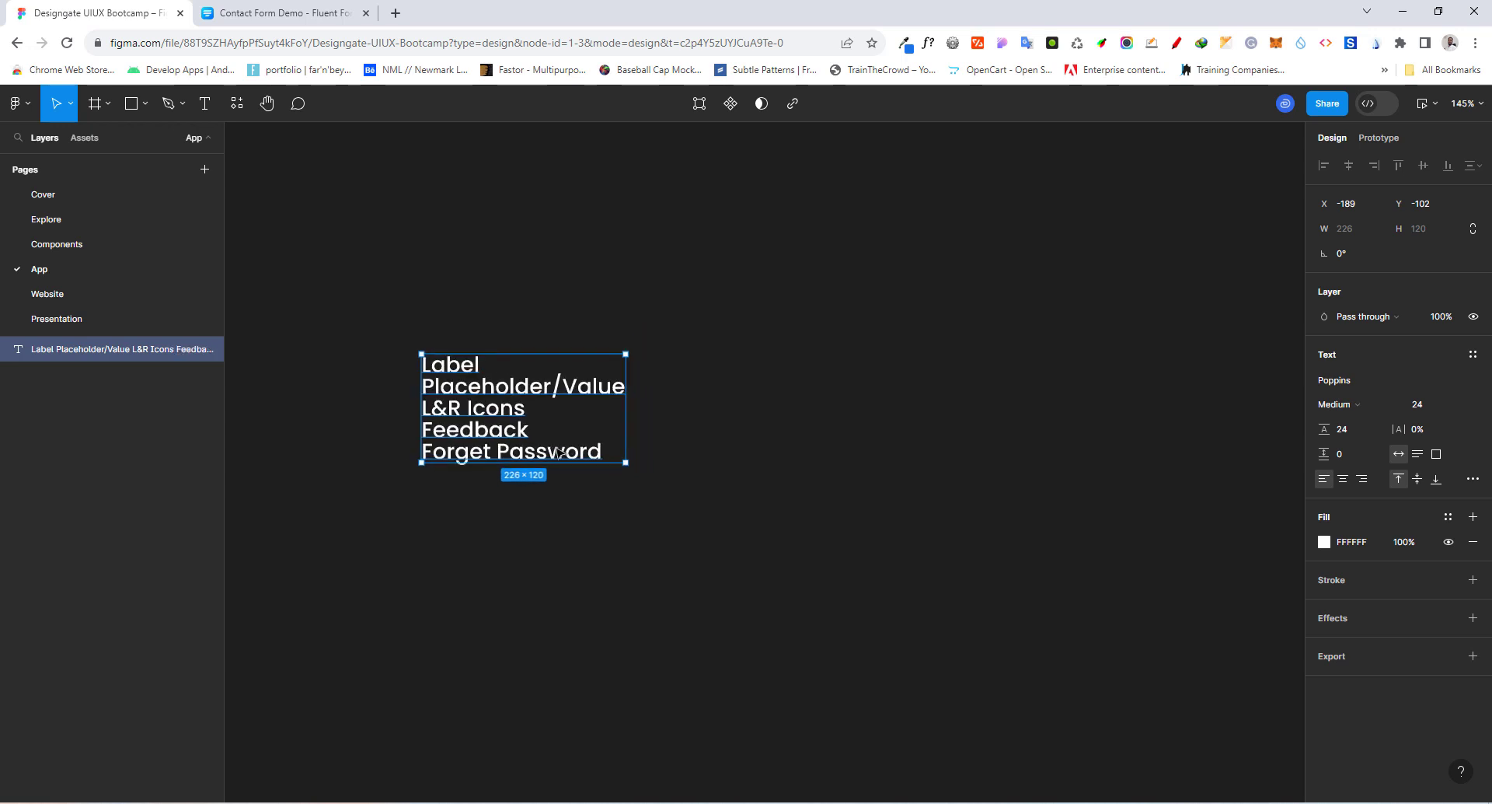
pyautogui.click(95, 104)
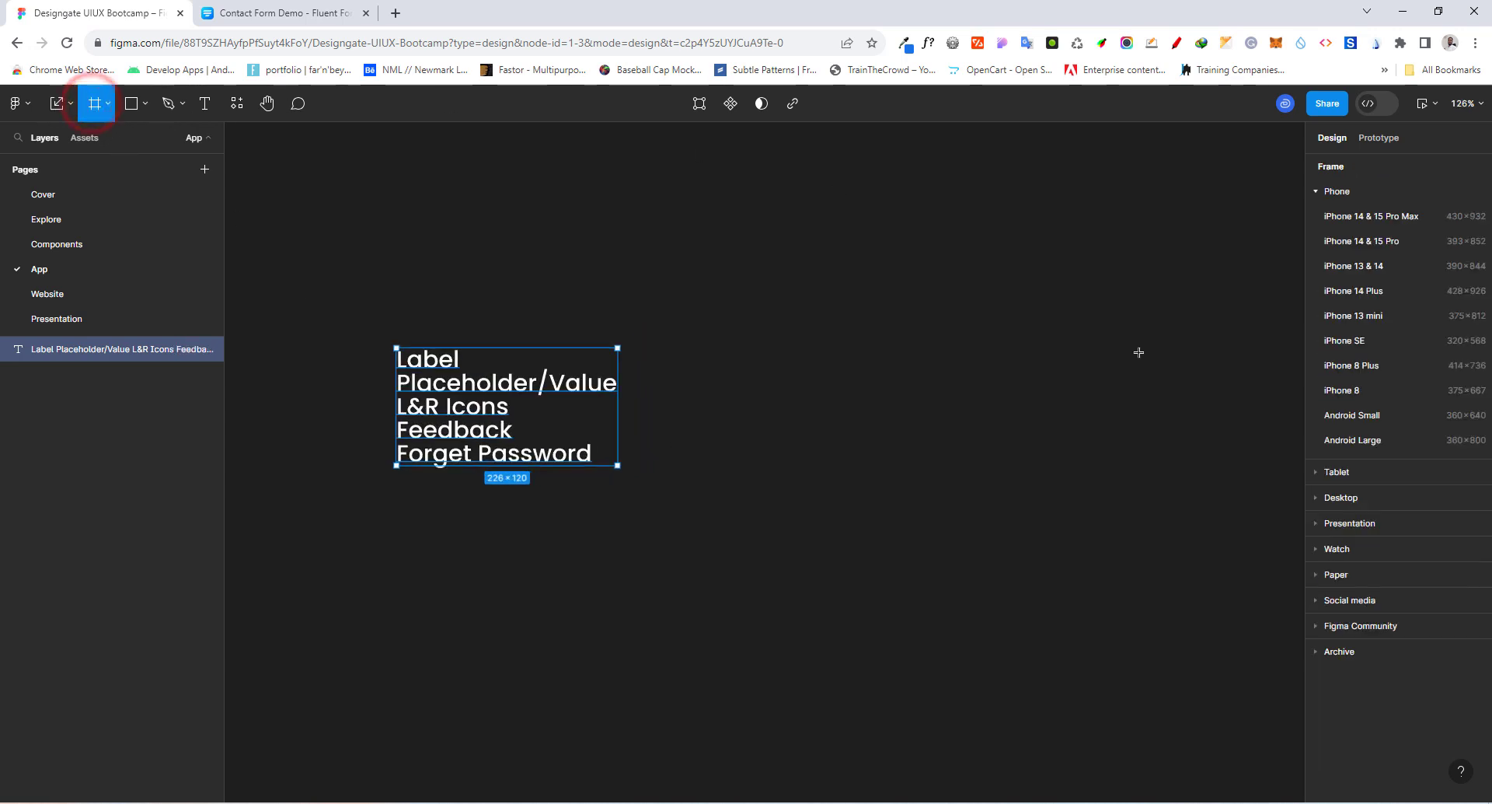
pyautogui.click(1339, 217)
pyautogui.scroll(-1, 750, 583)
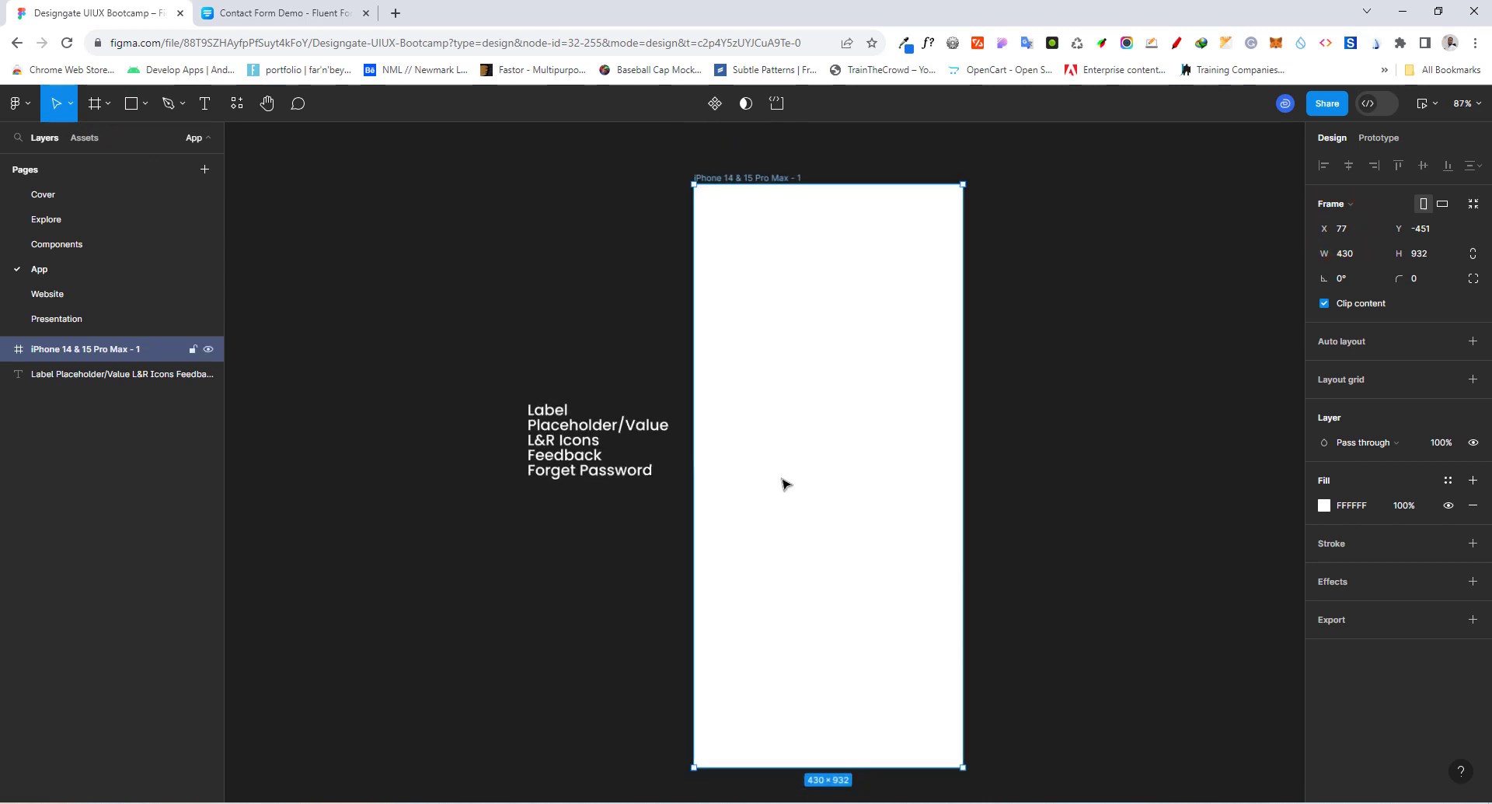
# Move the text list straight up to about Y -317, beside the upper part of the phone frame.
pyautogui.scroll(3, 901, 237)
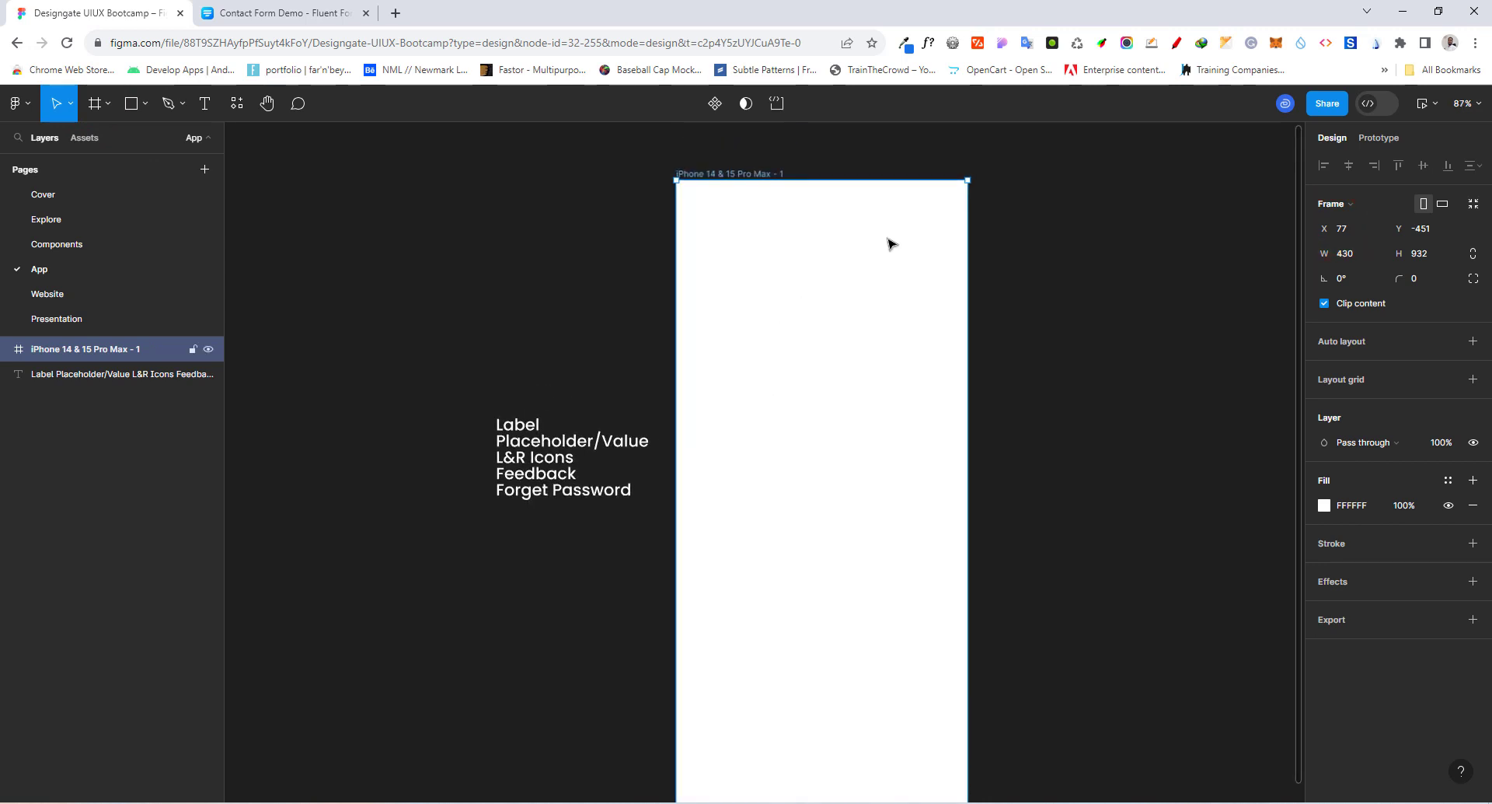
pyautogui.scroll(1, 897, 169)
pyautogui.click(517, 498)
pyautogui.moveTo(520, 334); pyautogui.dragTo(519, 327)
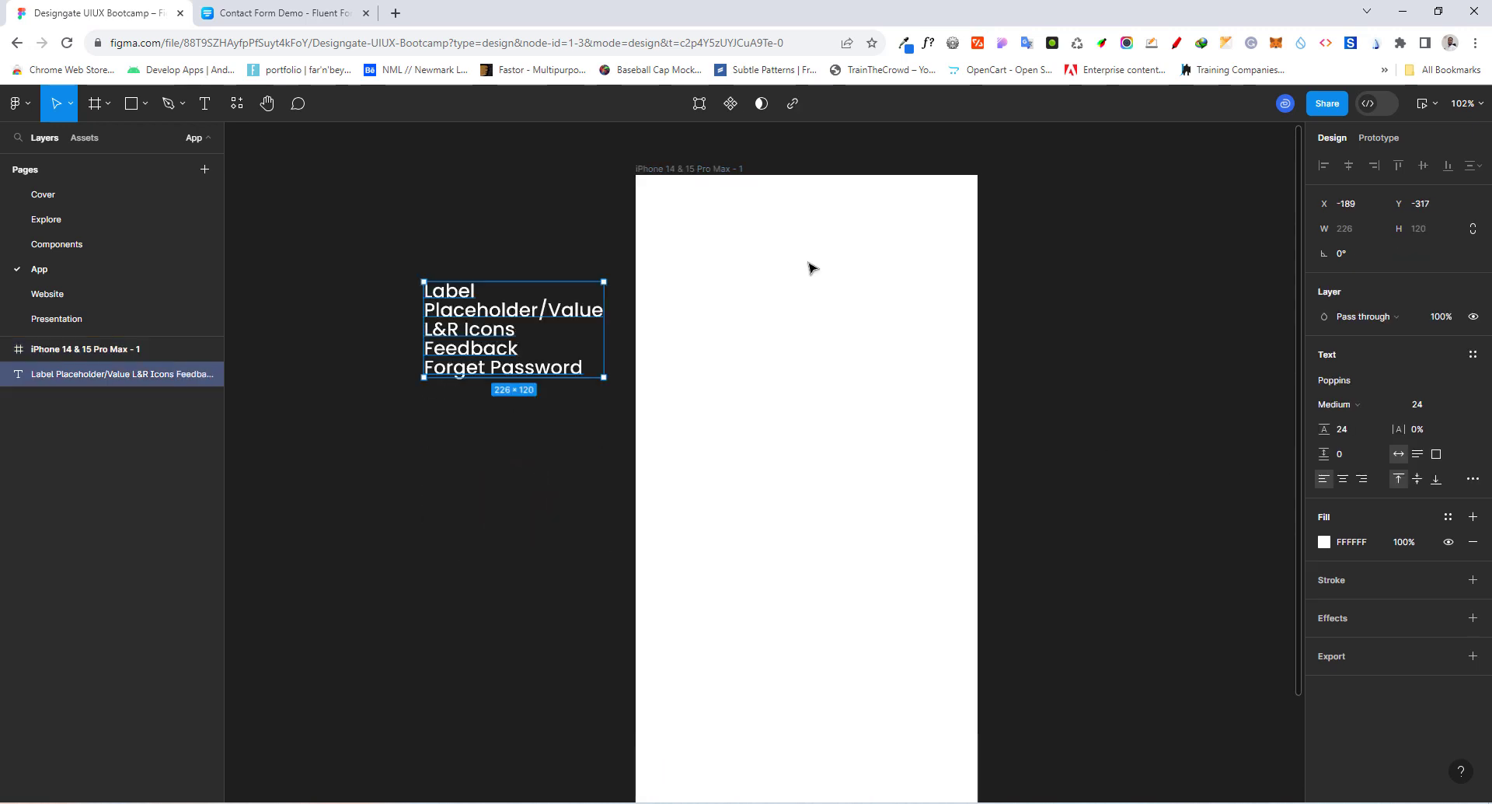
# Apply the 2-Col-Grid layout grid style to the phone frame.
pyautogui.click(691, 167)
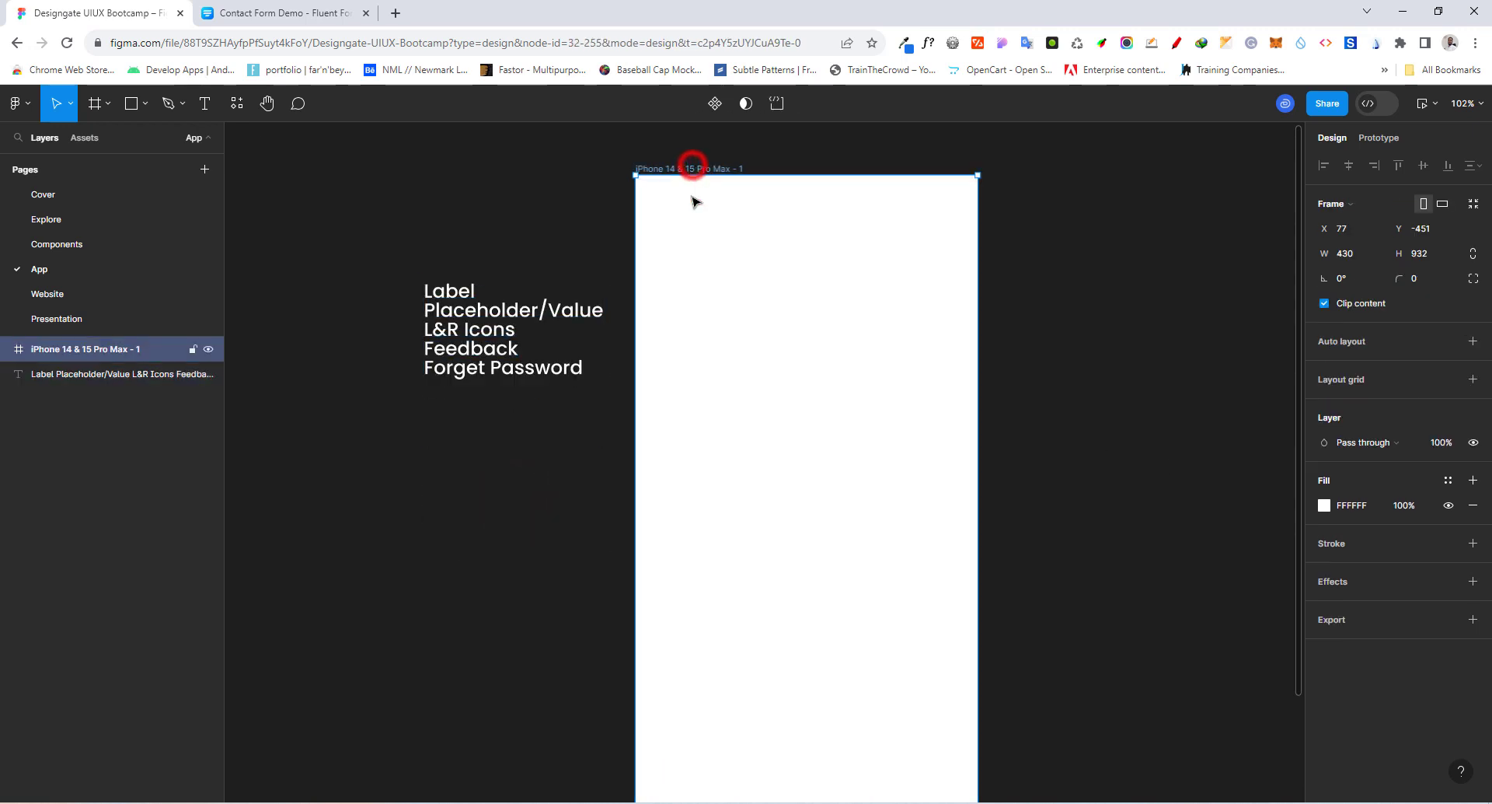
pyautogui.click(1449, 380)
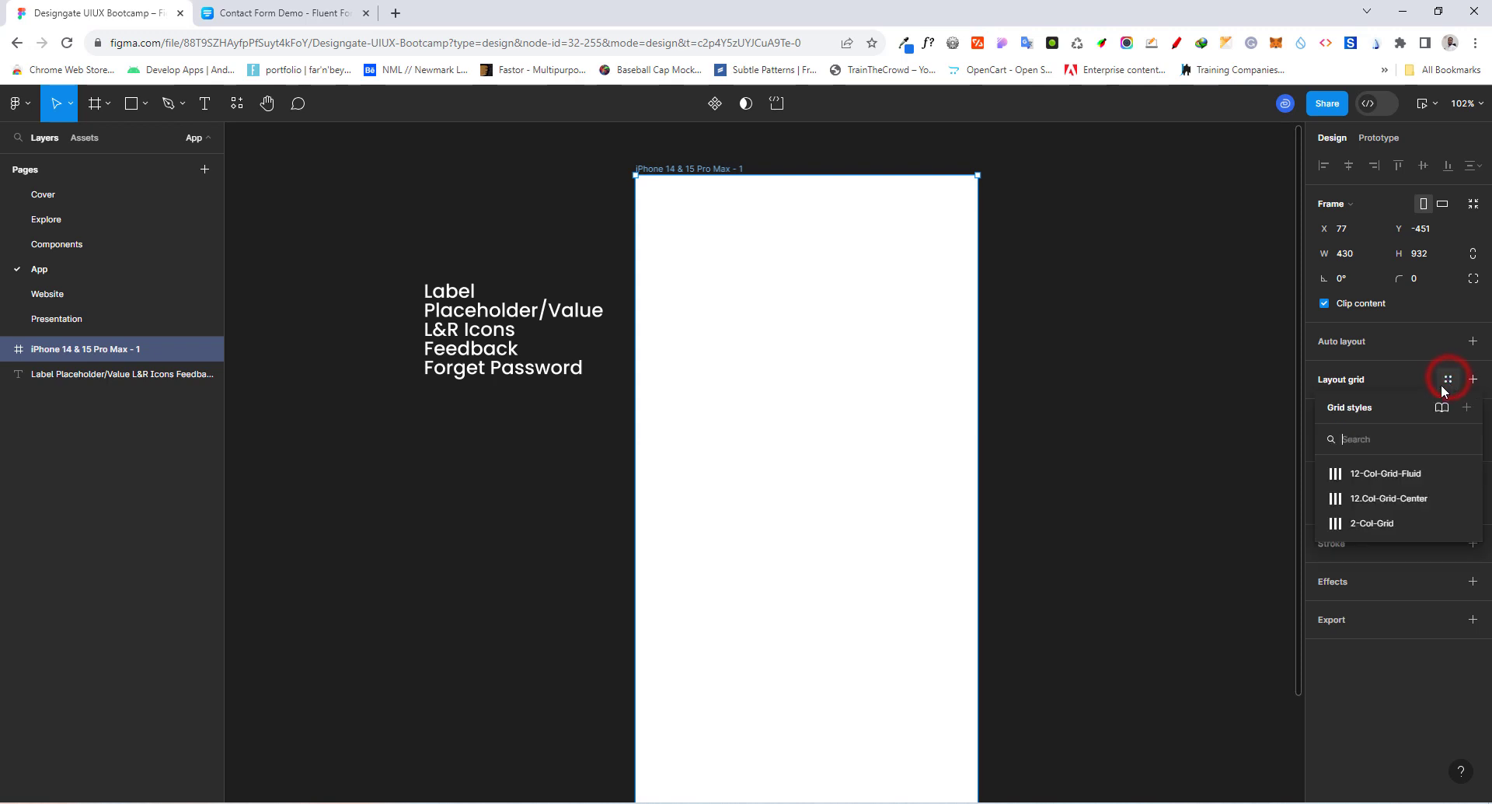
pyautogui.click(1389, 523)
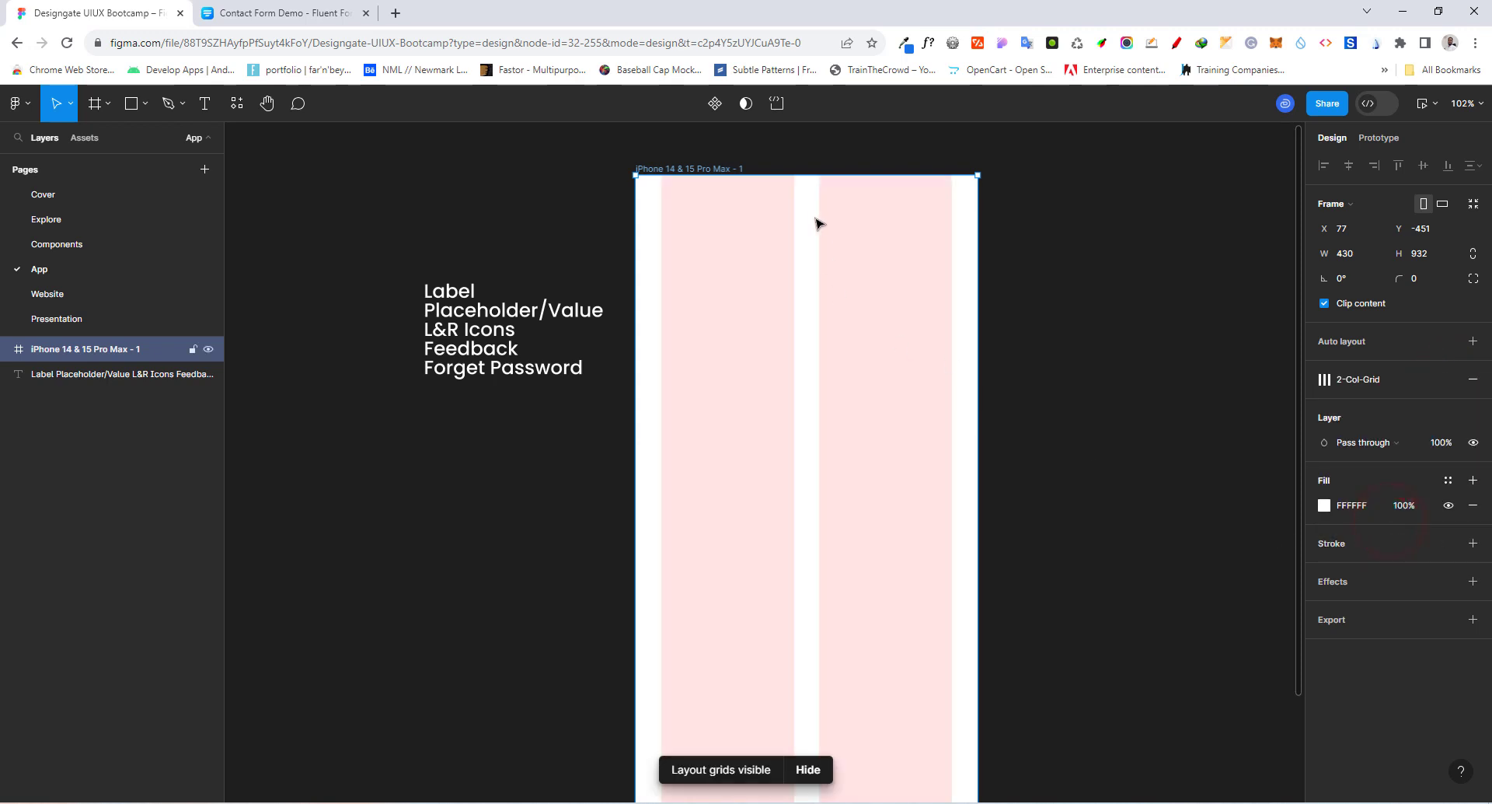
# Place a new text layer on the canvas below the text list, outside the phone frame.
pyautogui.scroll(2, 890, 195)
pyautogui.scroll(1, 1039, 490)
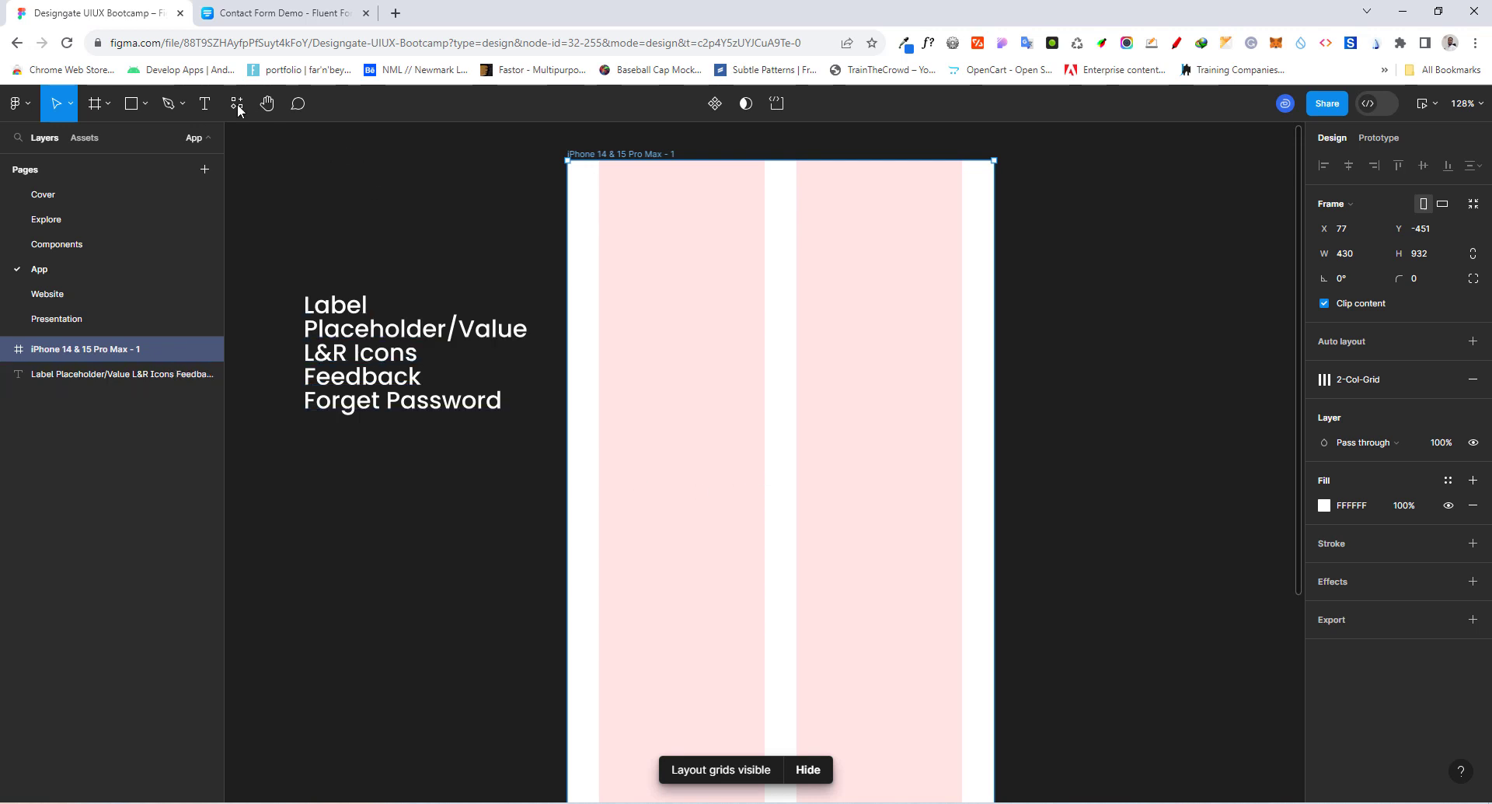
pyautogui.click(206, 103)
pyautogui.click(429, 519)
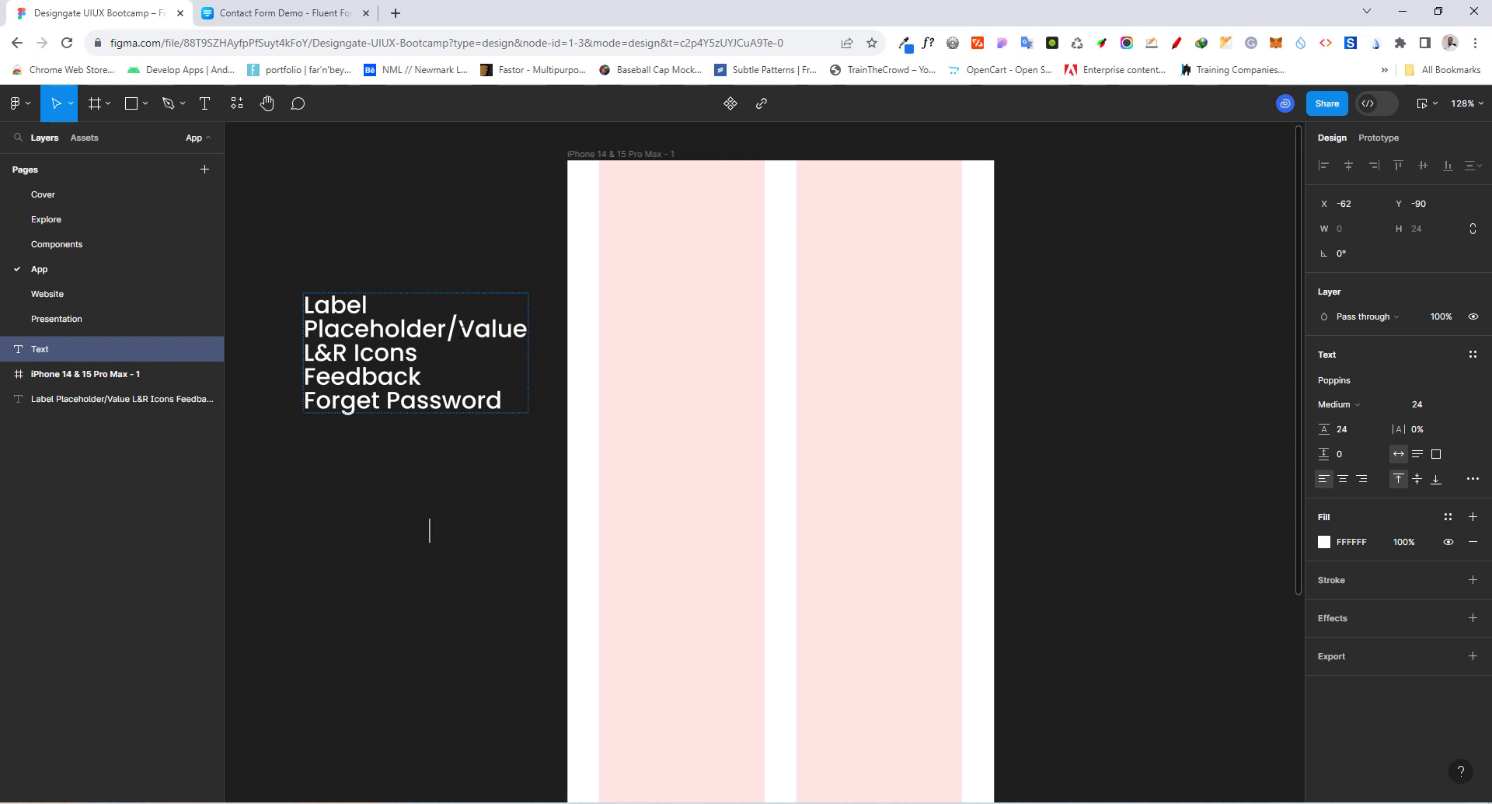
pyautogui.write('Place')
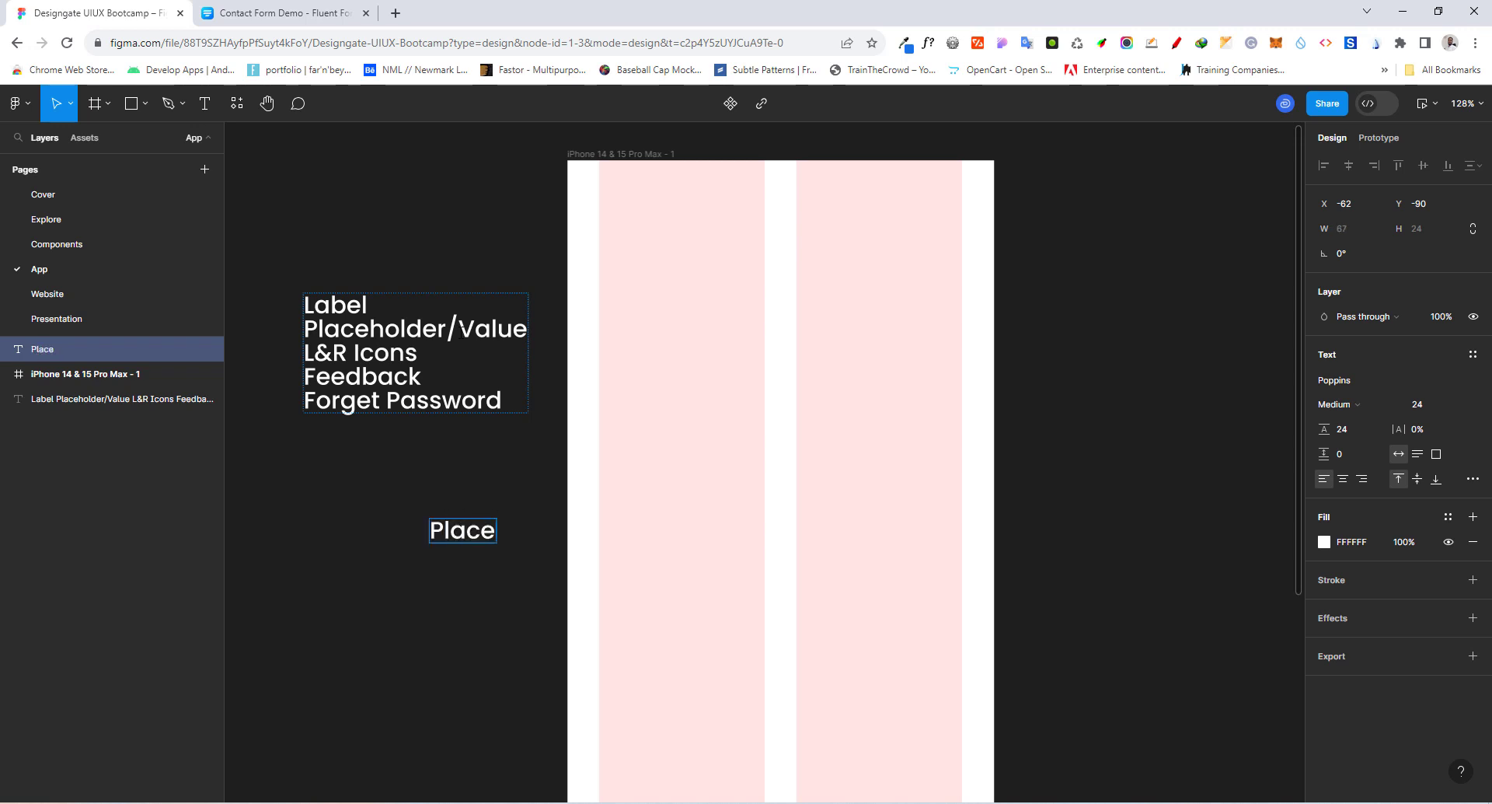
pyautogui.press('BackSpace')
pyautogui.press('BackSpace')
pyautogui.press('BackSpace')
pyautogui.press('BackSpace')
pyautogui.press('BackSpace')
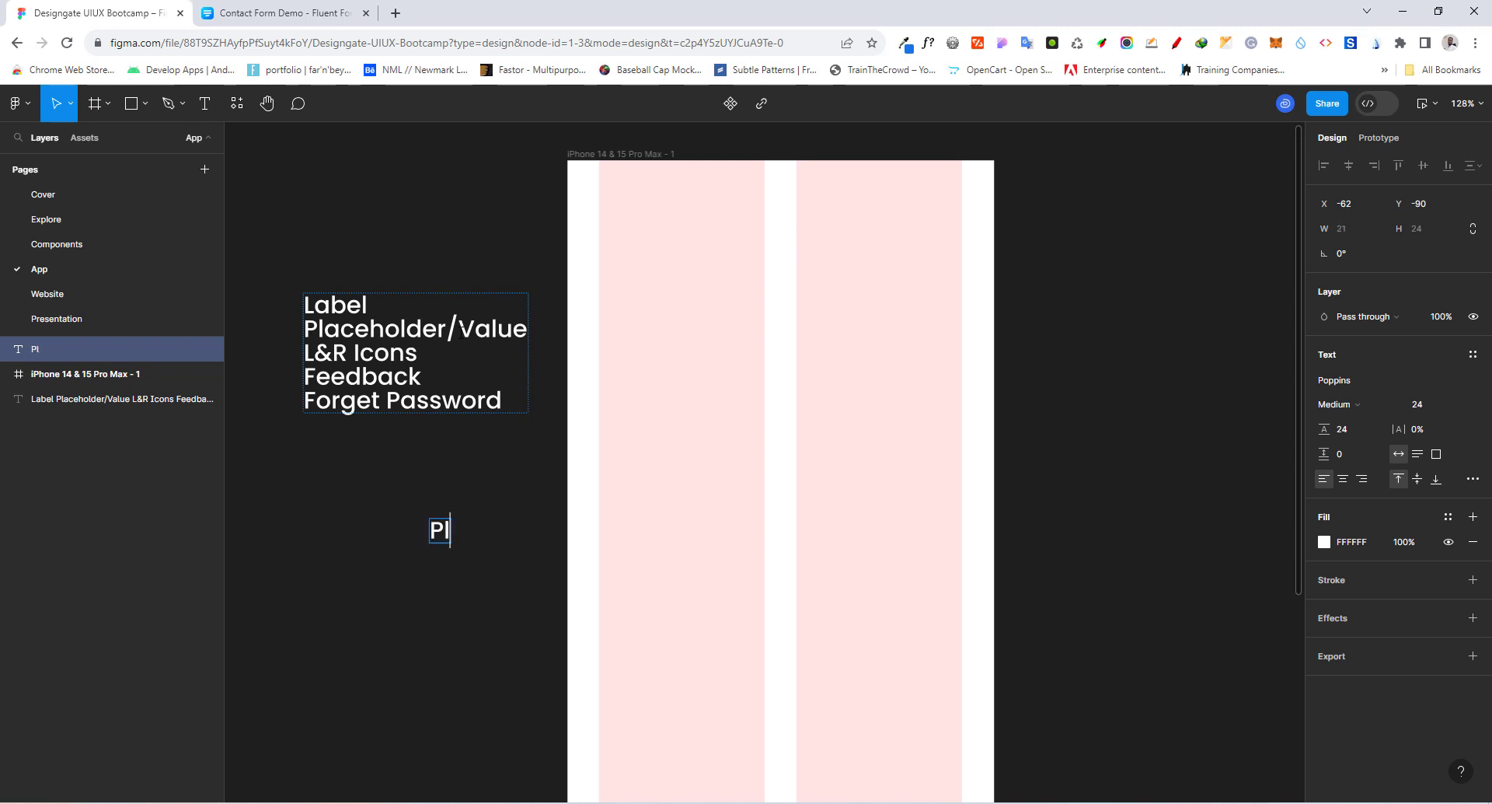
# Enter "User Input" in the new text layer and move it to about X -96, Y -122, below the text list.
pyautogui.write('User')
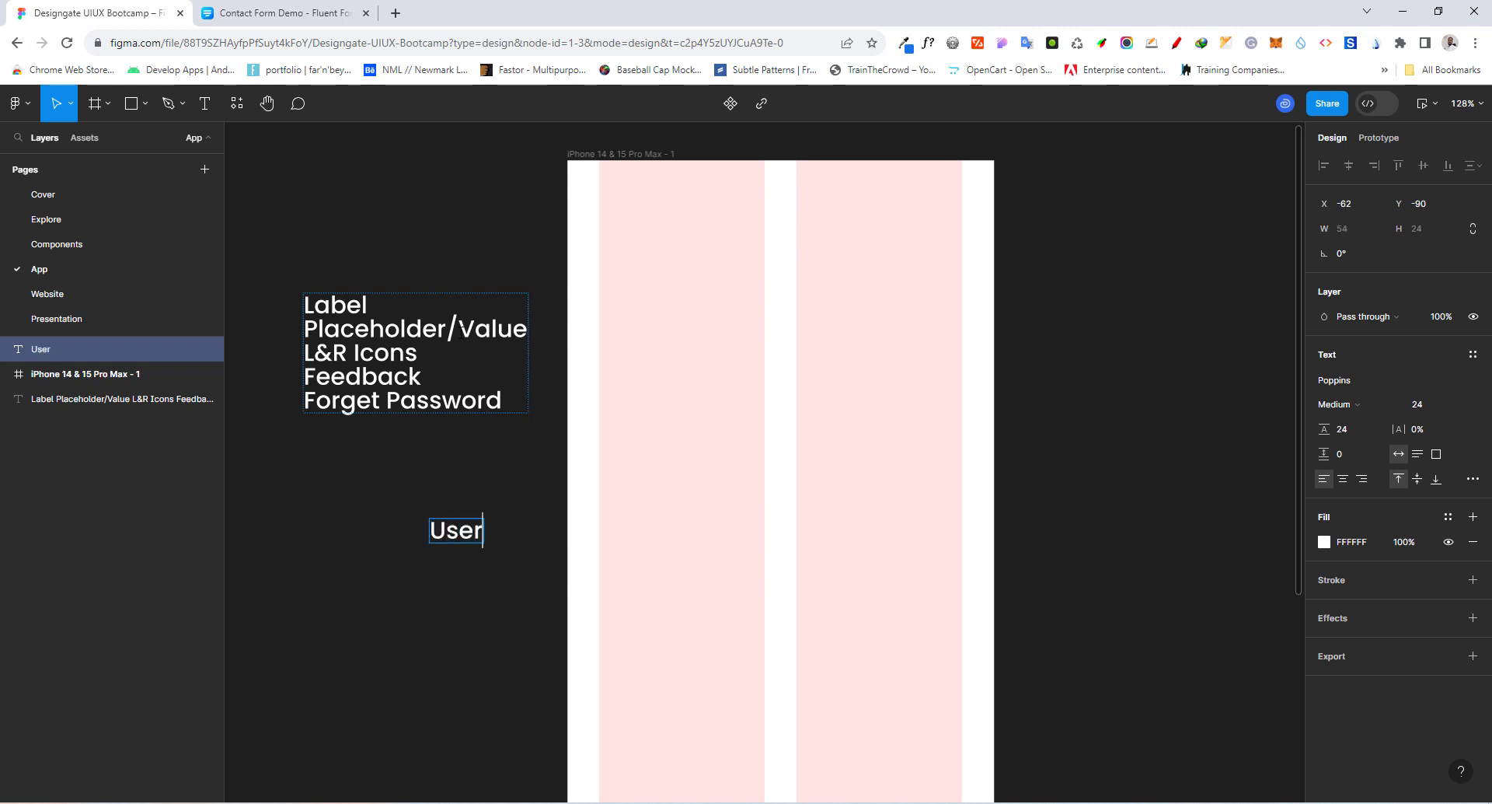
pyautogui.write(' Input')
pyautogui.press('Escape')
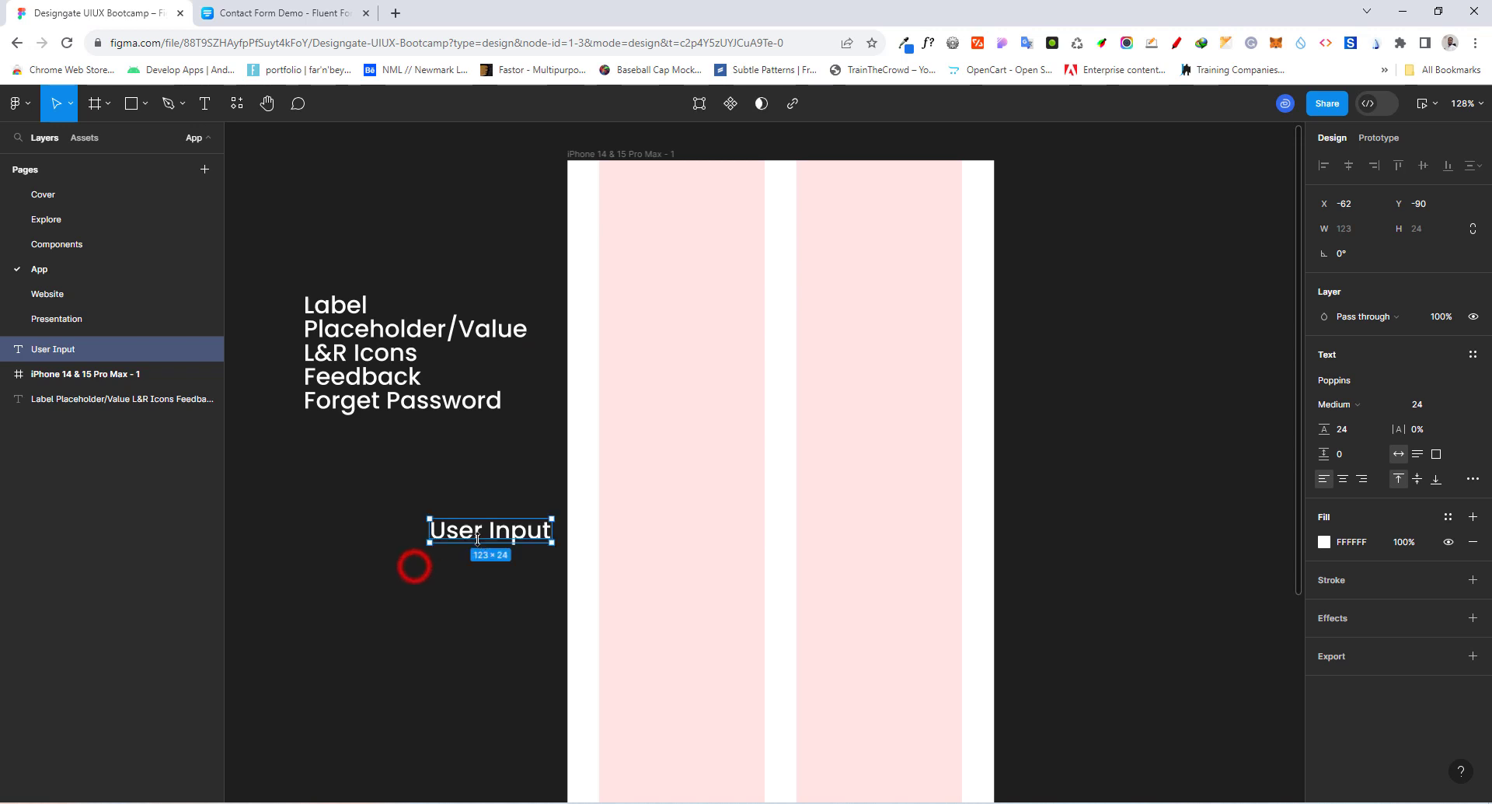
pyautogui.moveTo(482, 545); pyautogui.dragTo(448, 512)
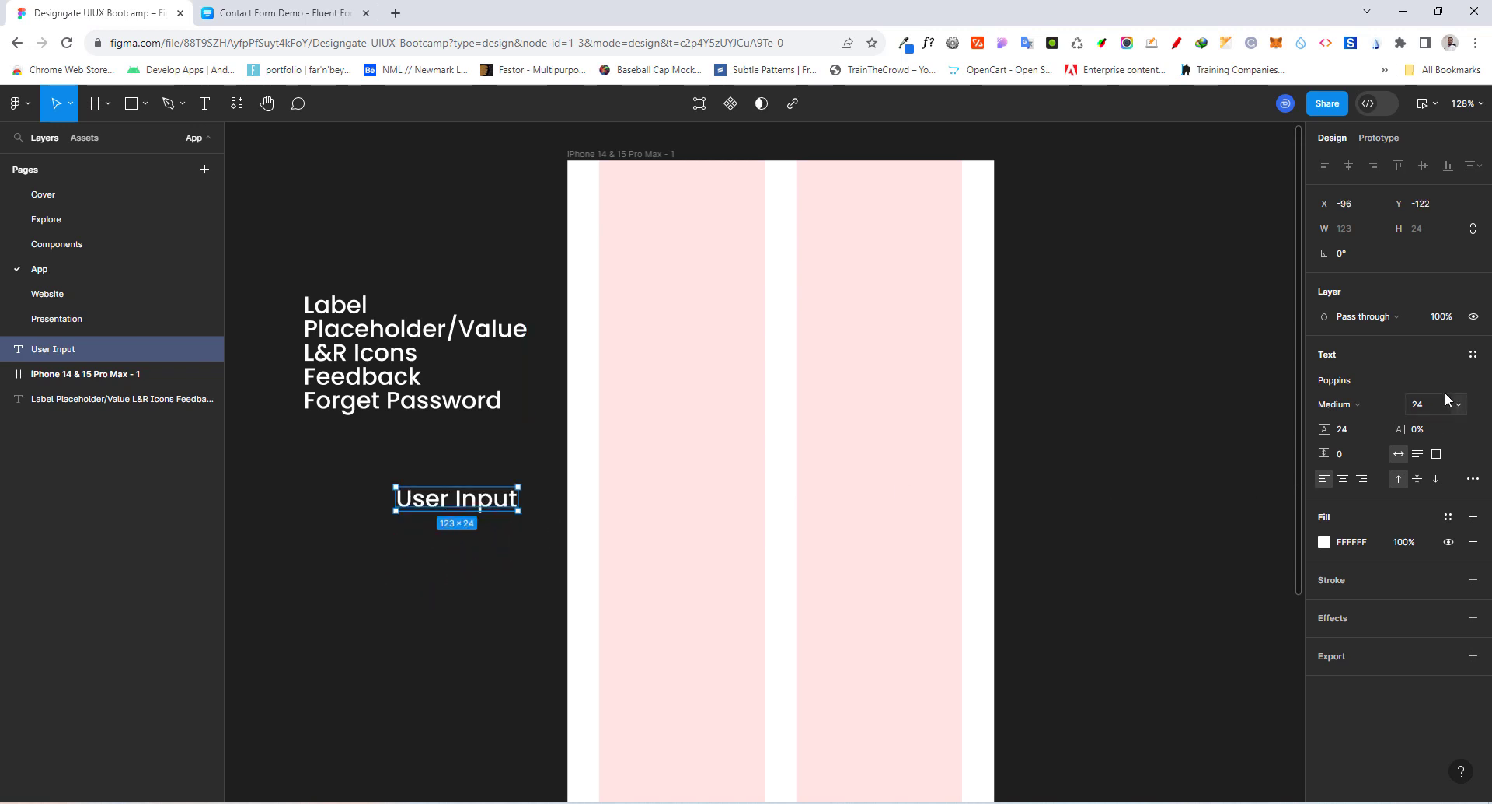
# Apply the Body/Regular/Small 14/20 text style to the User Input text.
pyautogui.click(1473, 354)
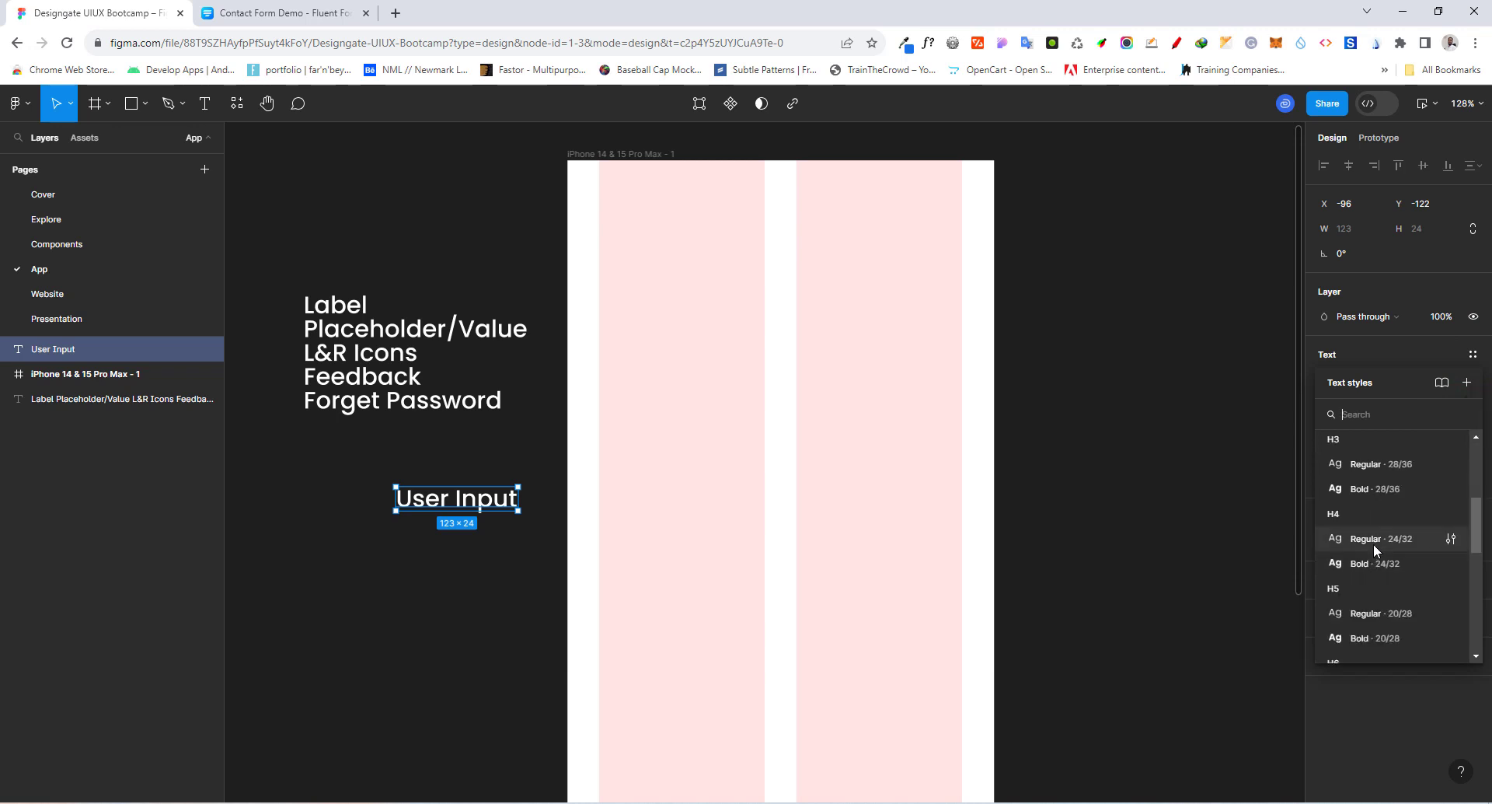
pyautogui.scroll(-10, 1374, 544)
pyautogui.scroll(-1, 1373, 544)
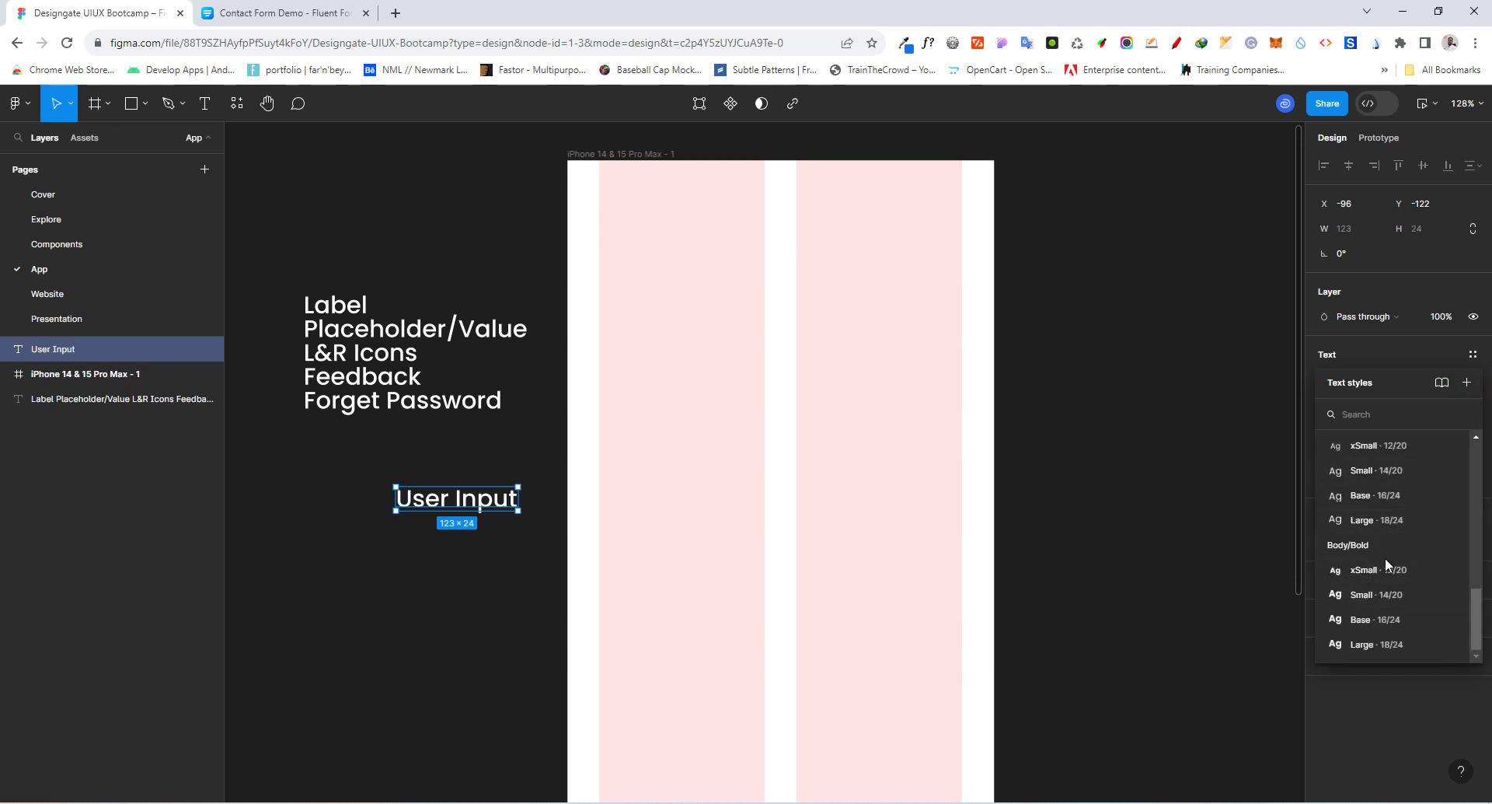
pyautogui.scroll(2, 1387, 560)
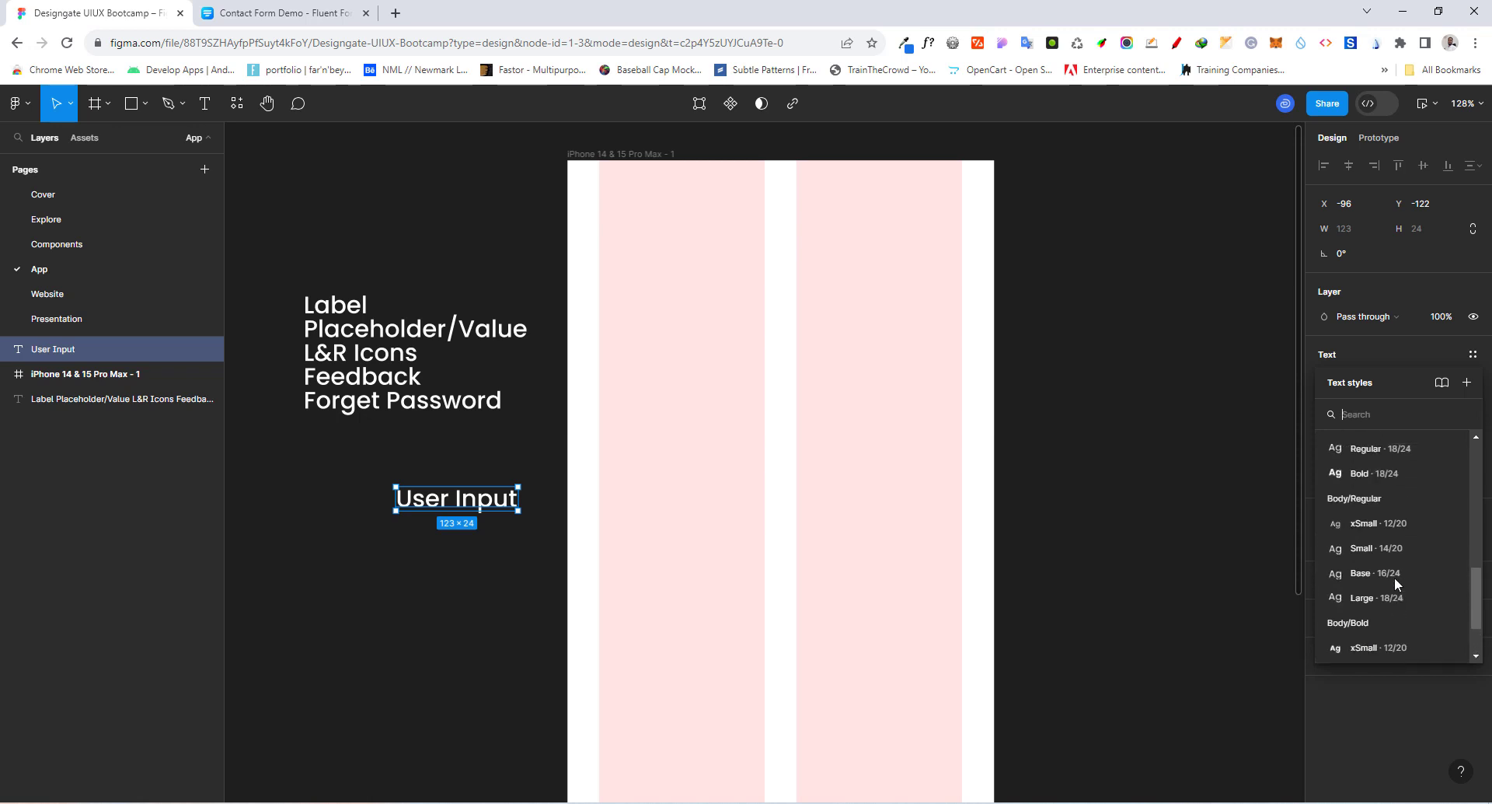
pyautogui.click(1360, 548)
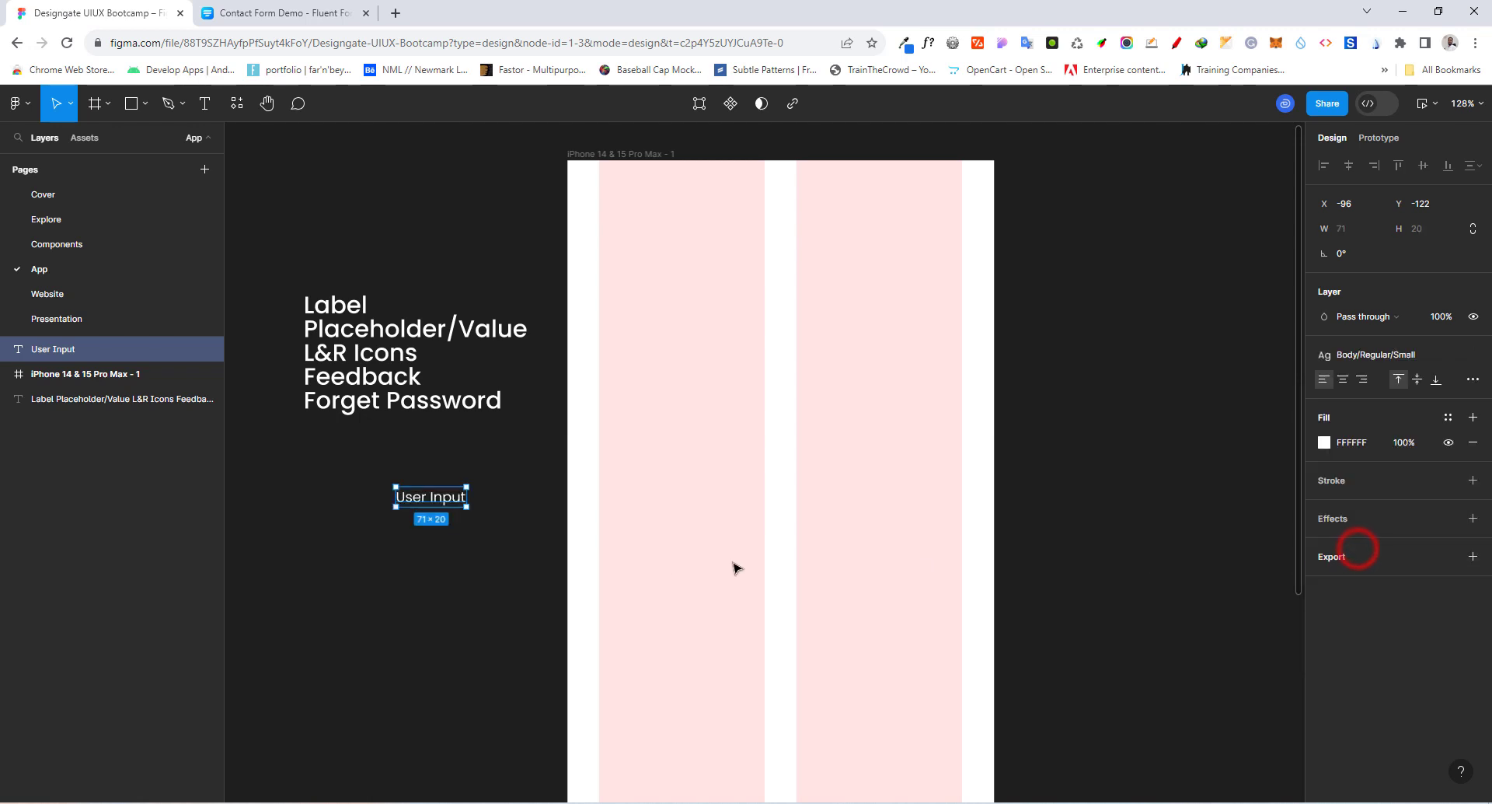
# Apply the Neutral/neutral-900 fill style to the User Input text and move it to about X -76, Y -152.
pyautogui.click(1456, 417)
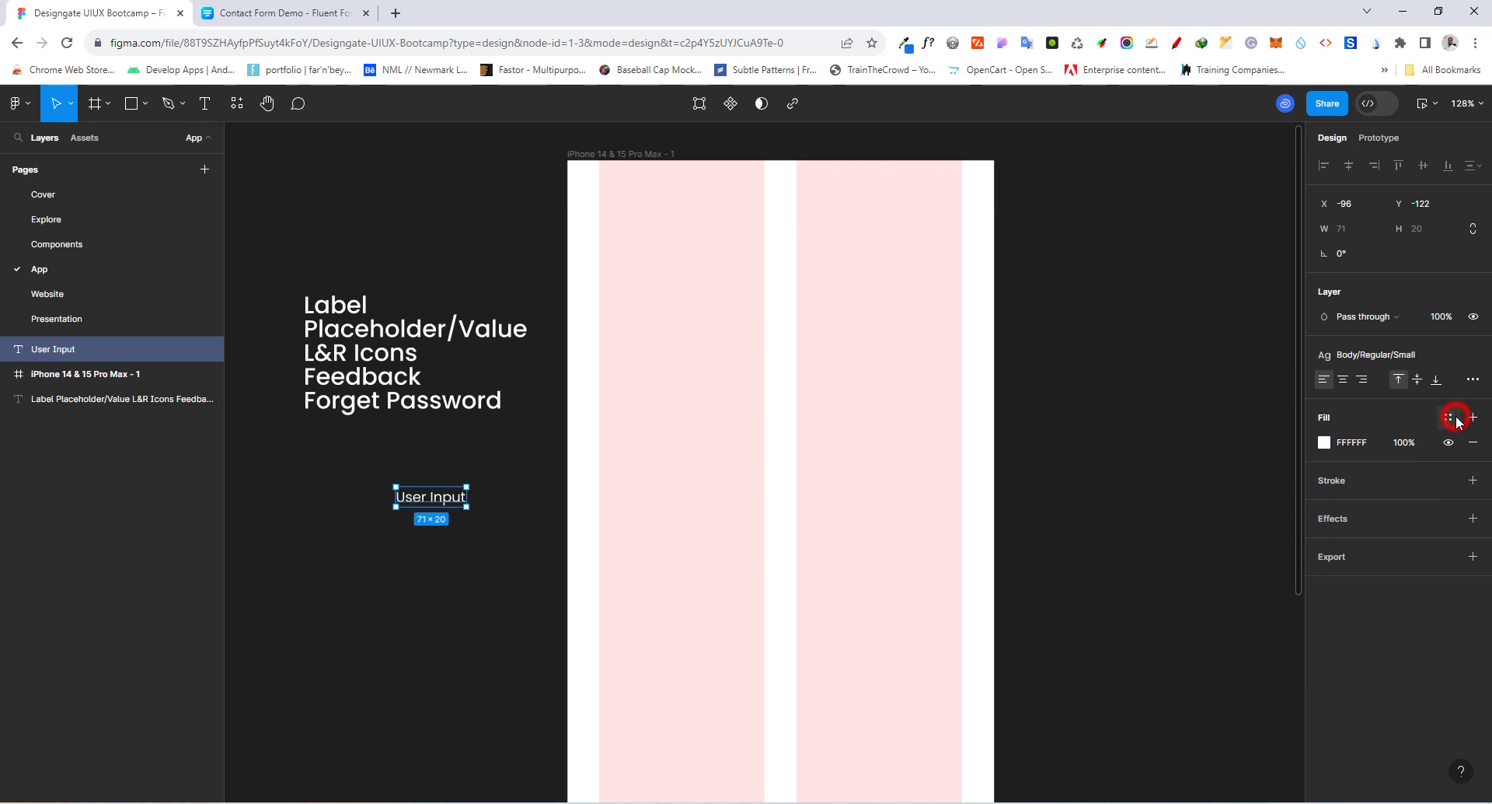
pyautogui.scroll(-15, 1169, 625)
pyautogui.scroll(-3, 1172, 630)
pyautogui.click(1169, 719)
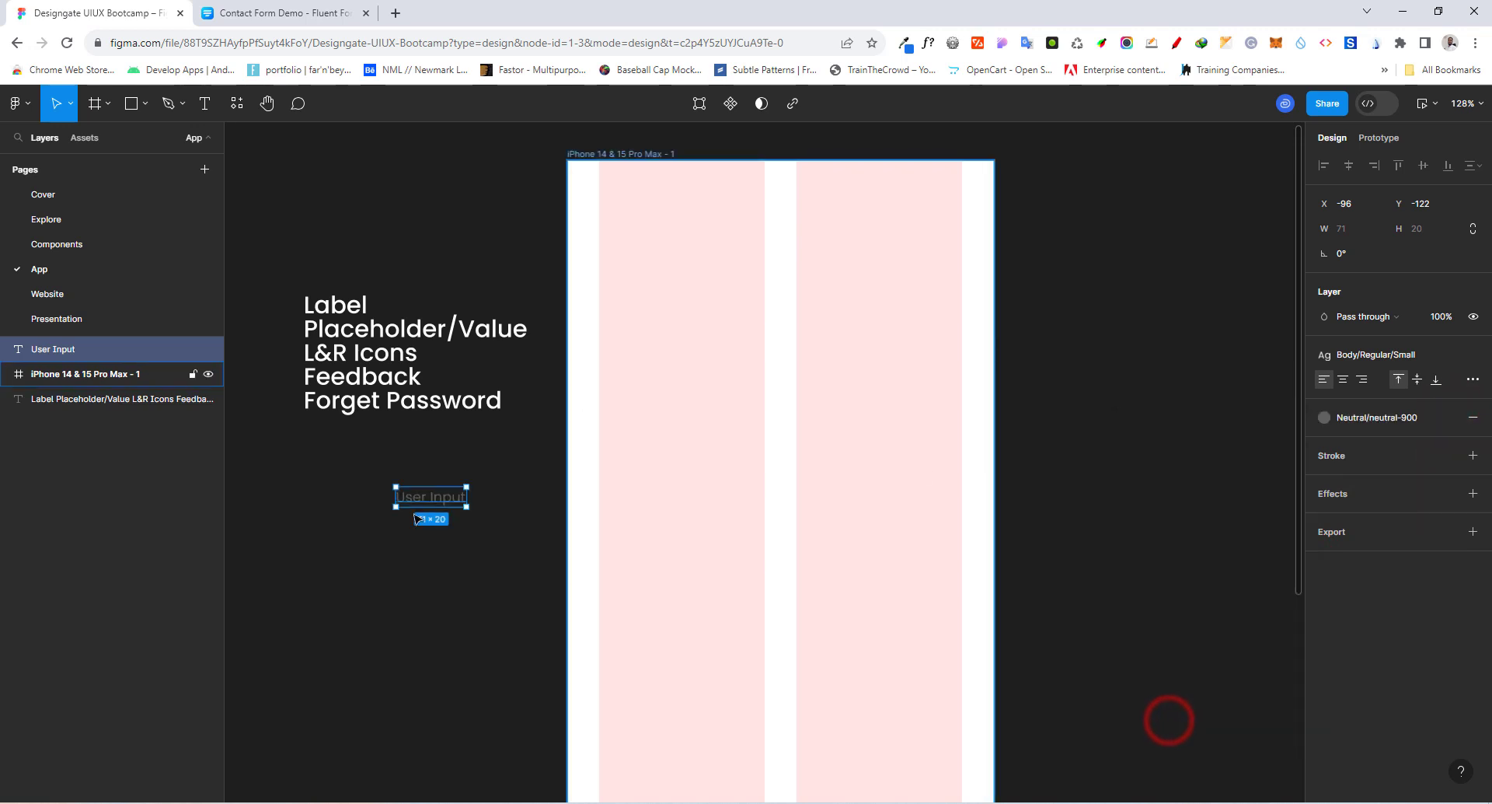
pyautogui.moveTo(439, 503); pyautogui.dragTo(459, 474)
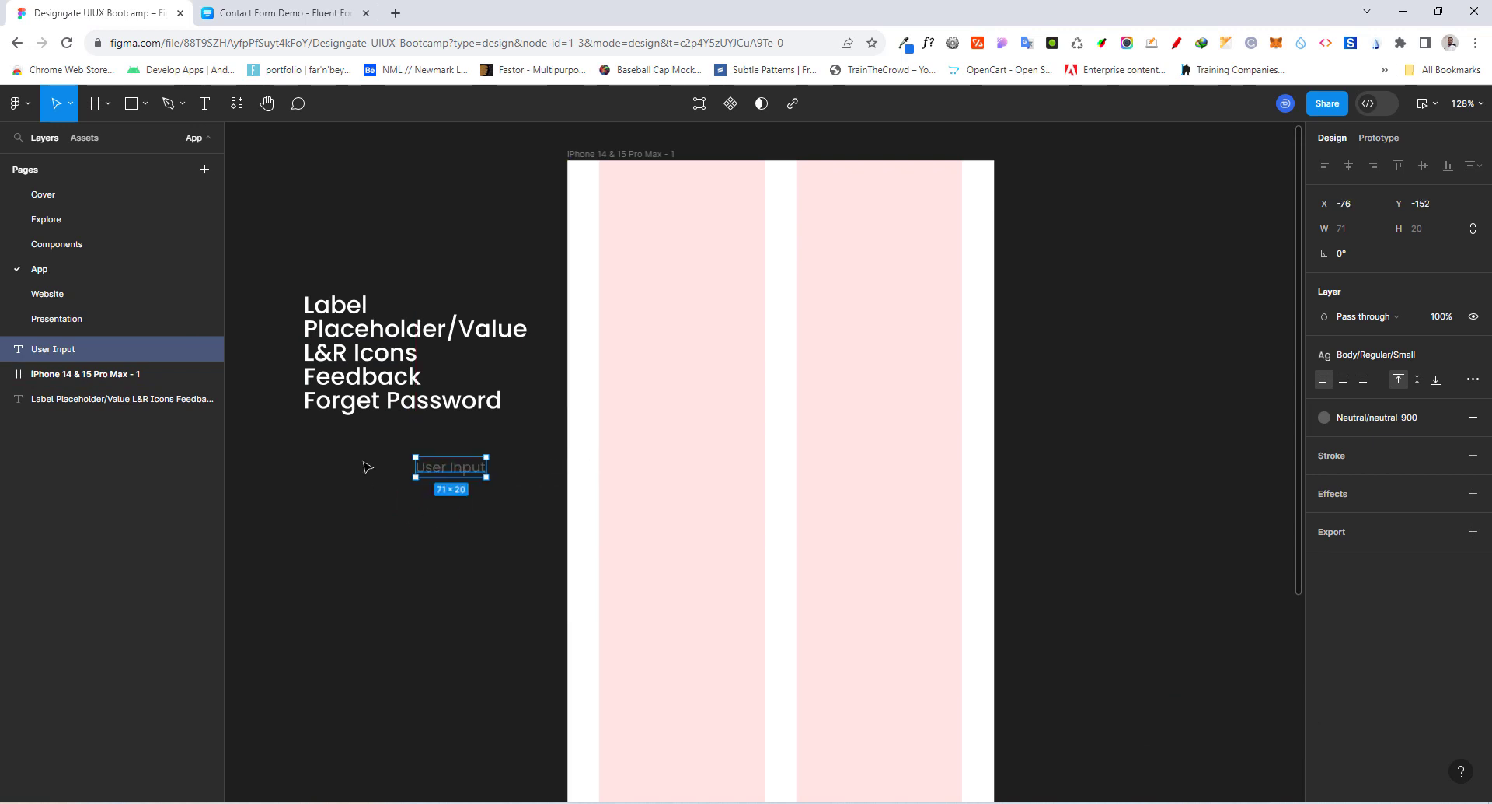
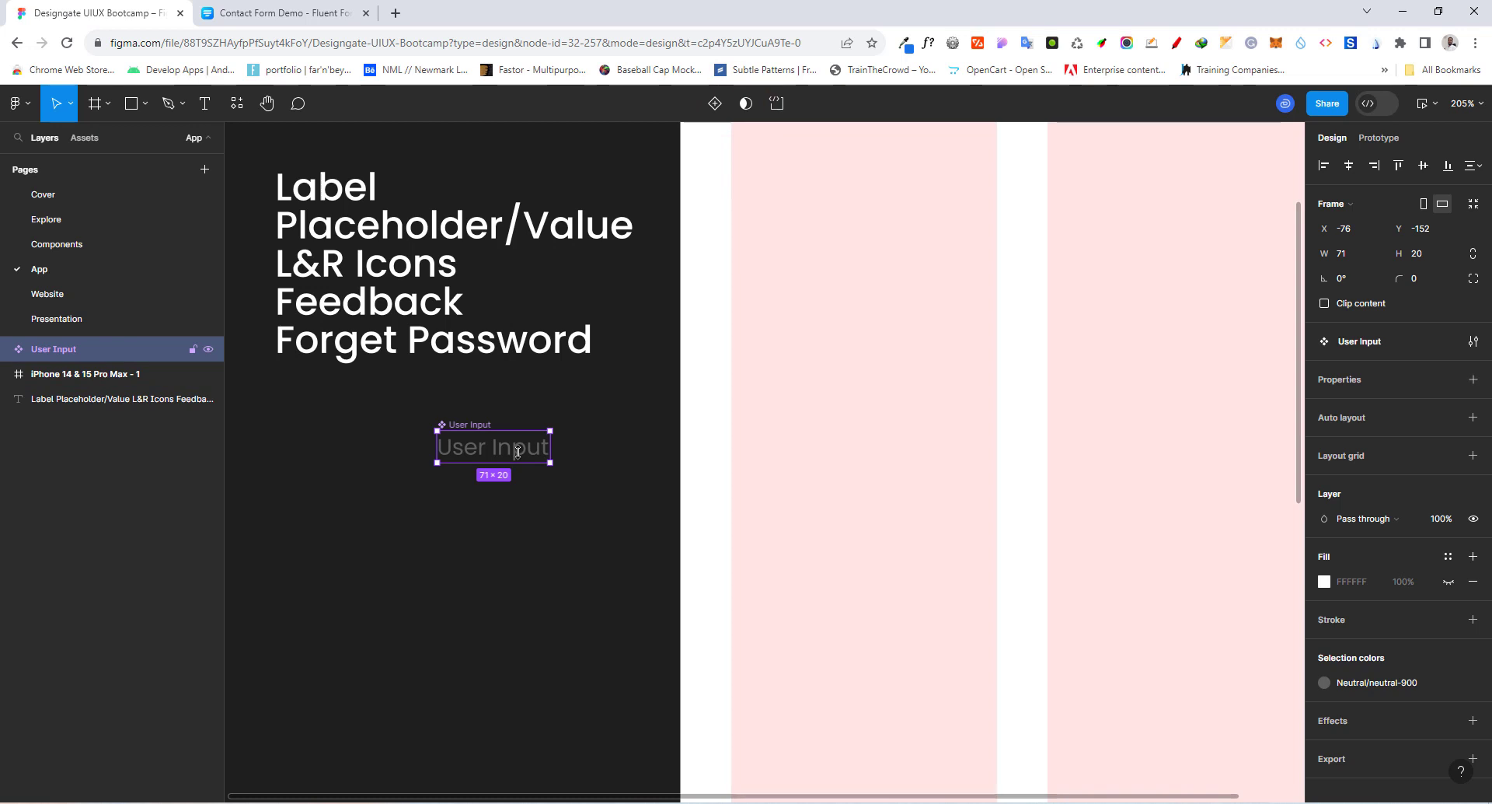
# Add a second variant to the User Input component, rename its property to UserInput and set the new variant's value to Off.
pyautogui.click(715, 103)
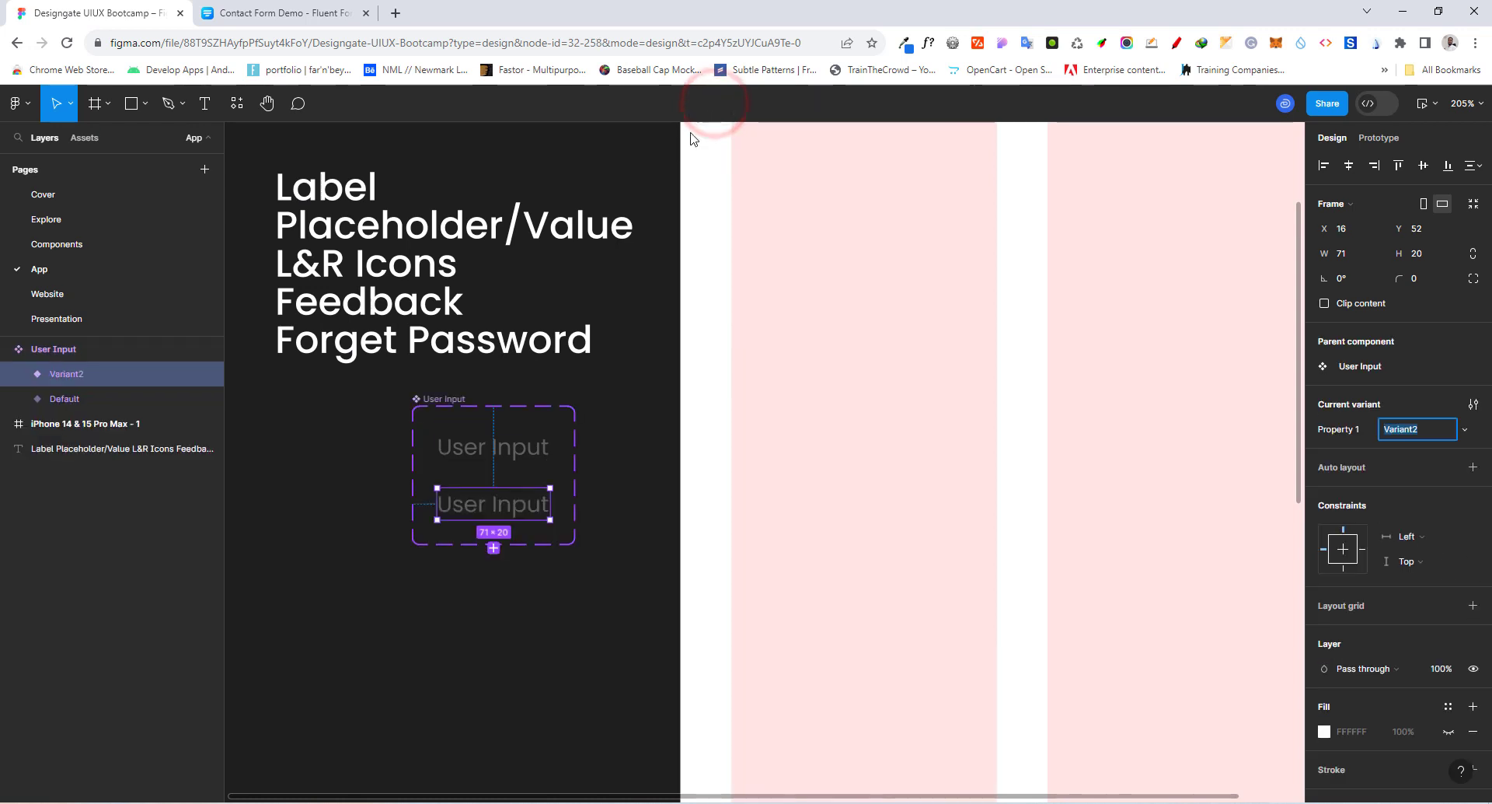
pyautogui.click(1336, 431)
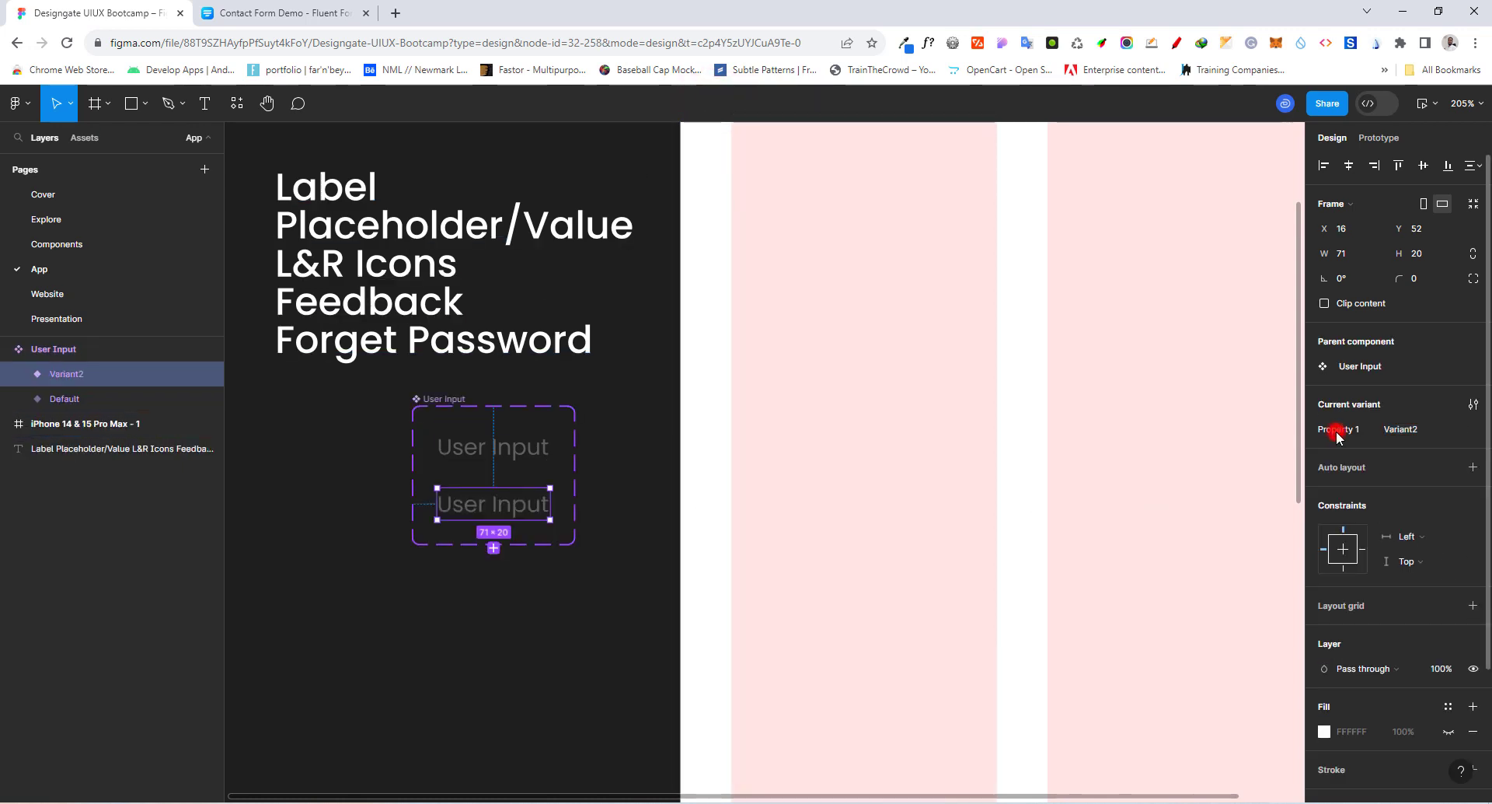
pyautogui.click(1336, 430)
pyautogui.write('UserInput')
pyautogui.click(1399, 429)
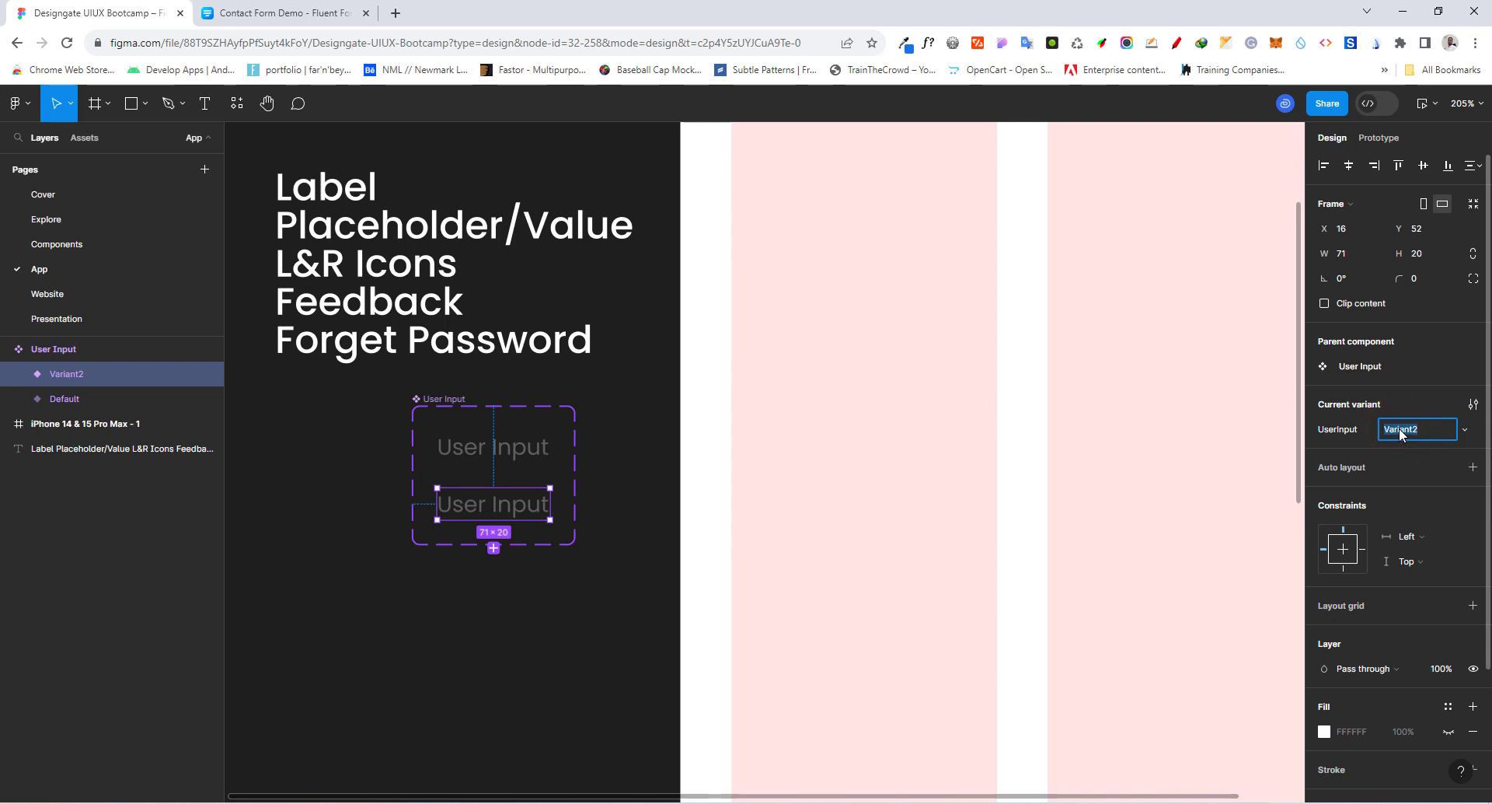
pyautogui.press('Return')
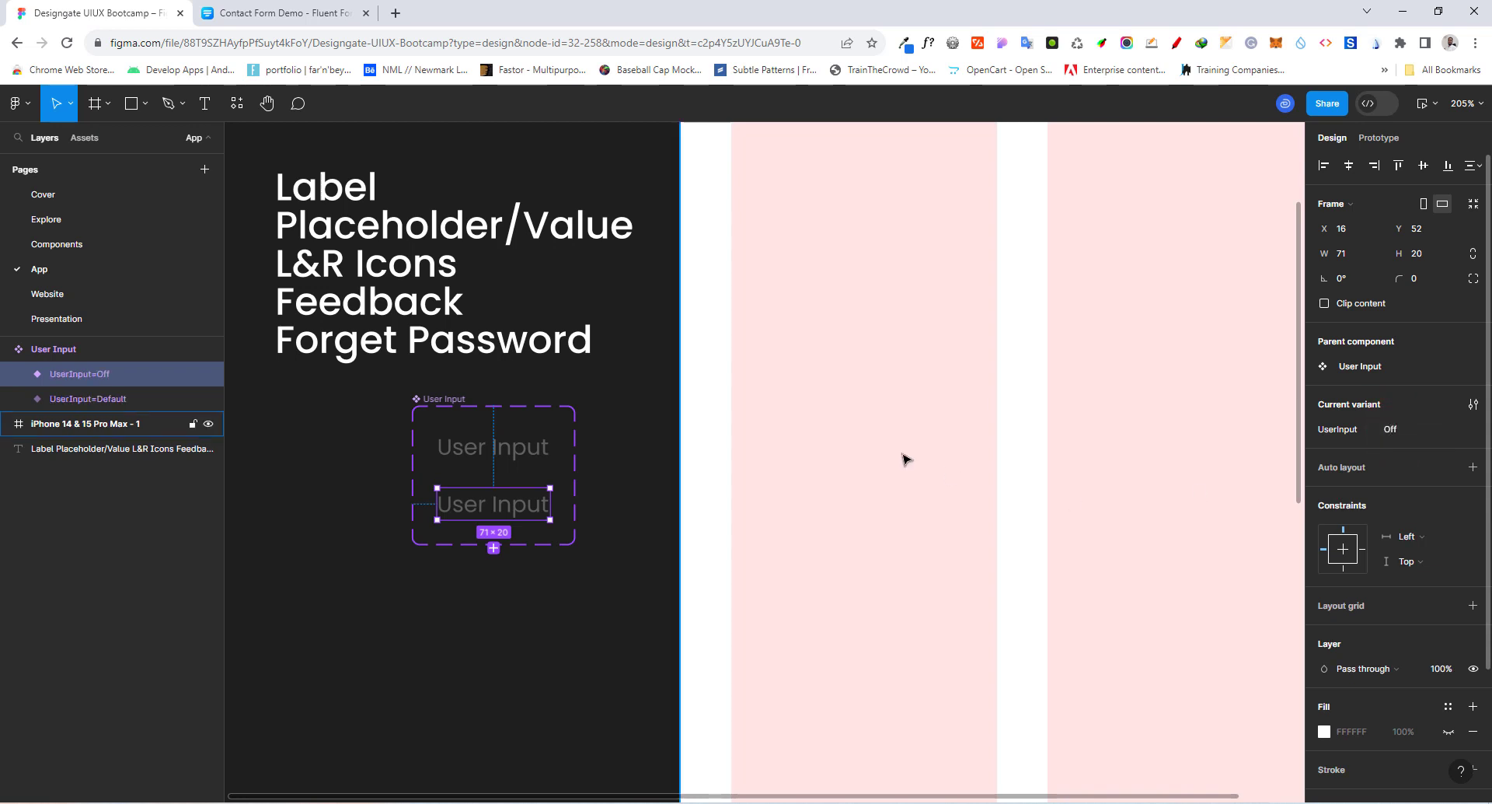
# Set the UserInput value of the upper variant to On.
pyautogui.click(501, 457)
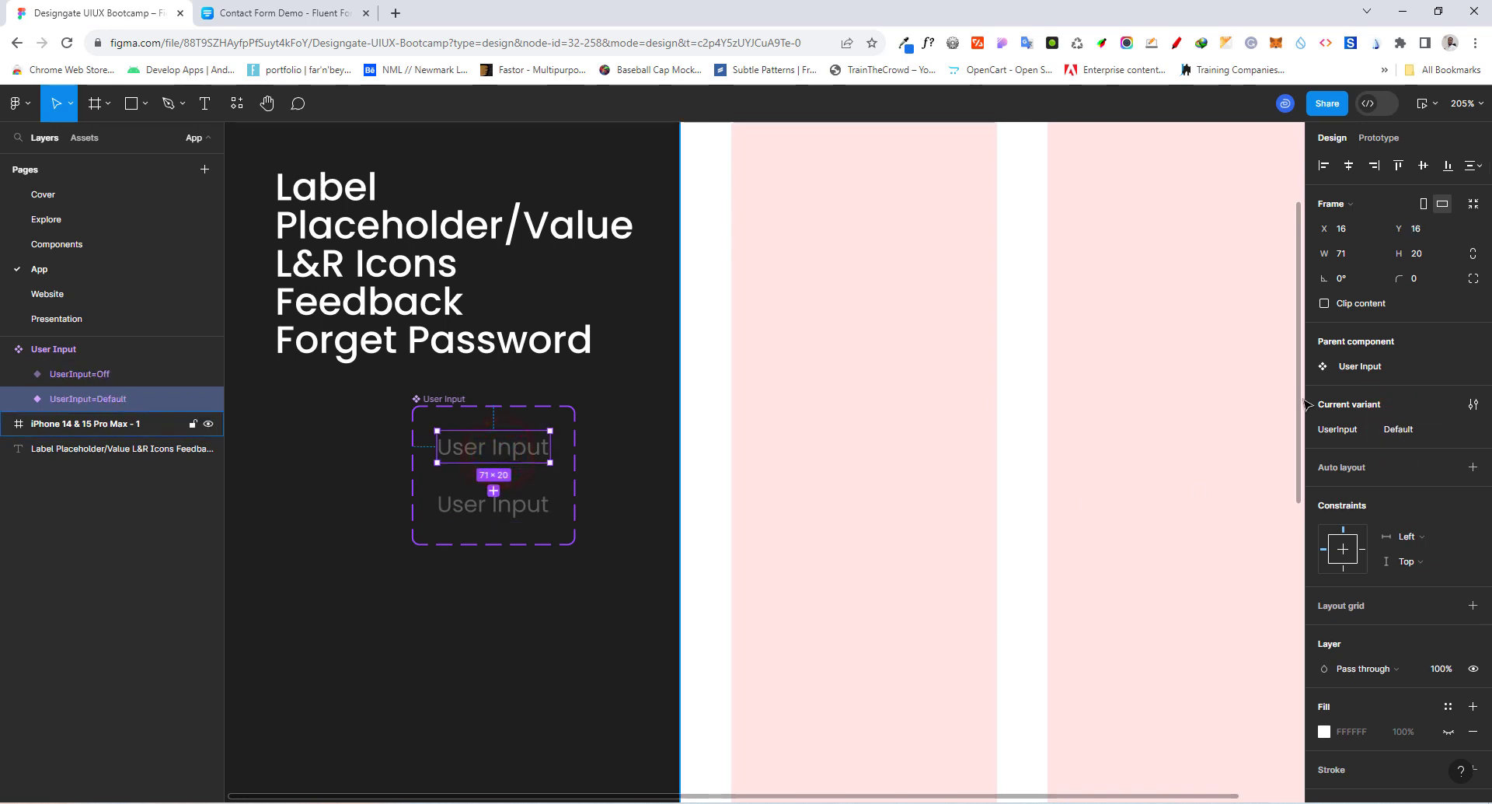
pyautogui.click(1392, 429)
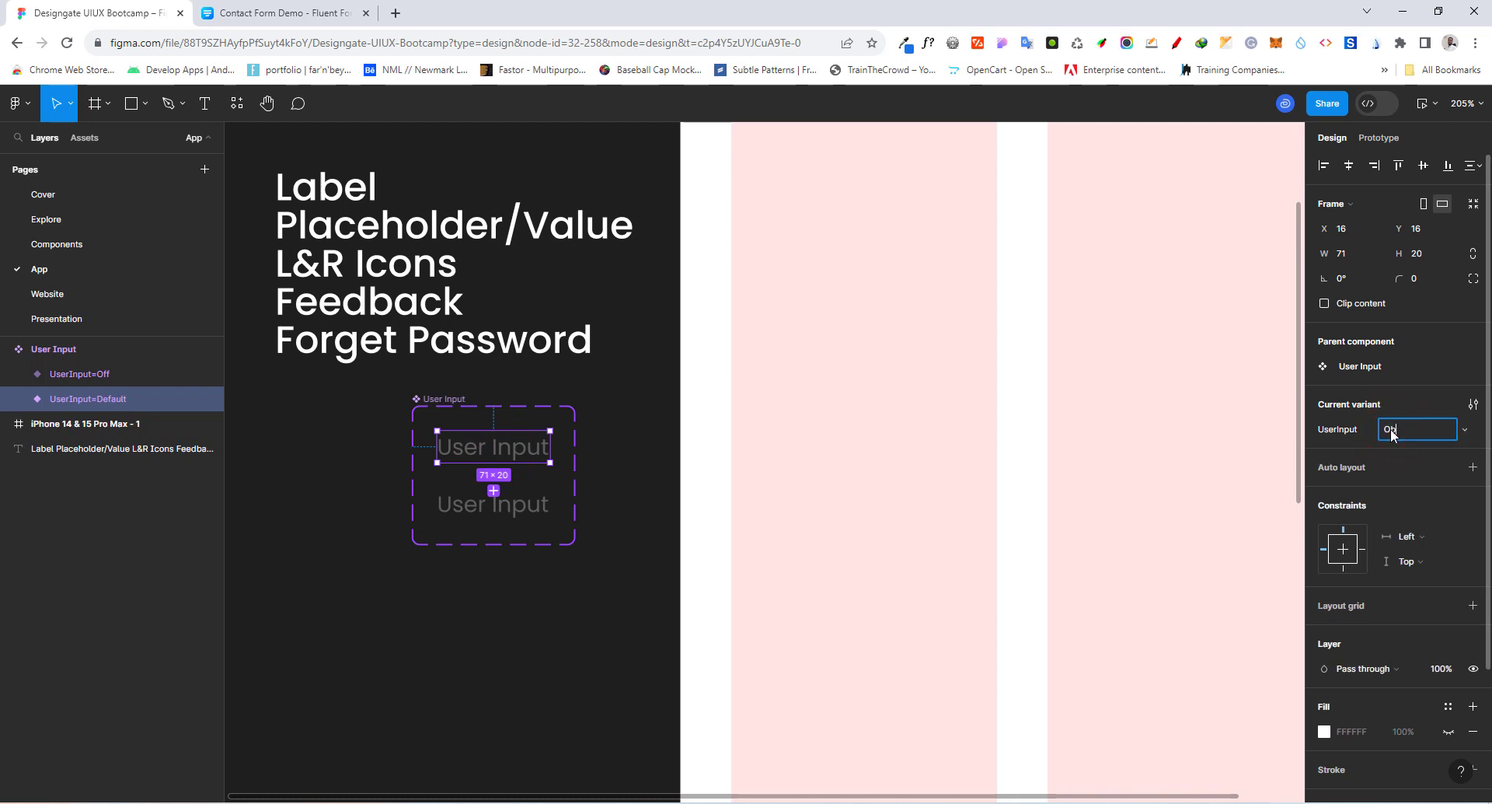
pyautogui.press('Return')
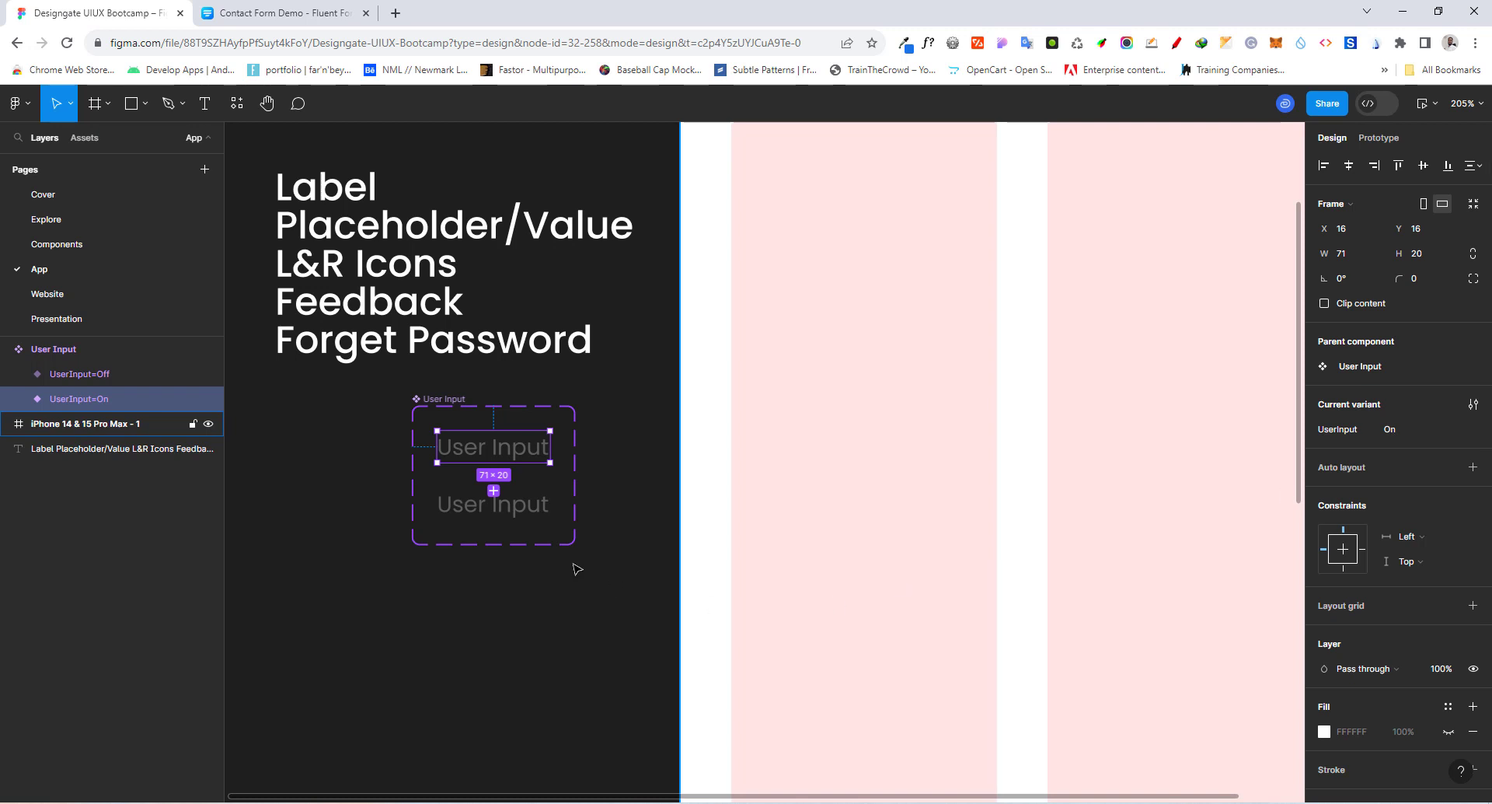
# Create a text component property named On for the text layer inside the UserInput=On variant, keeping User Input as its value.
pyautogui.click(500, 510)
pyautogui.click(488, 444)
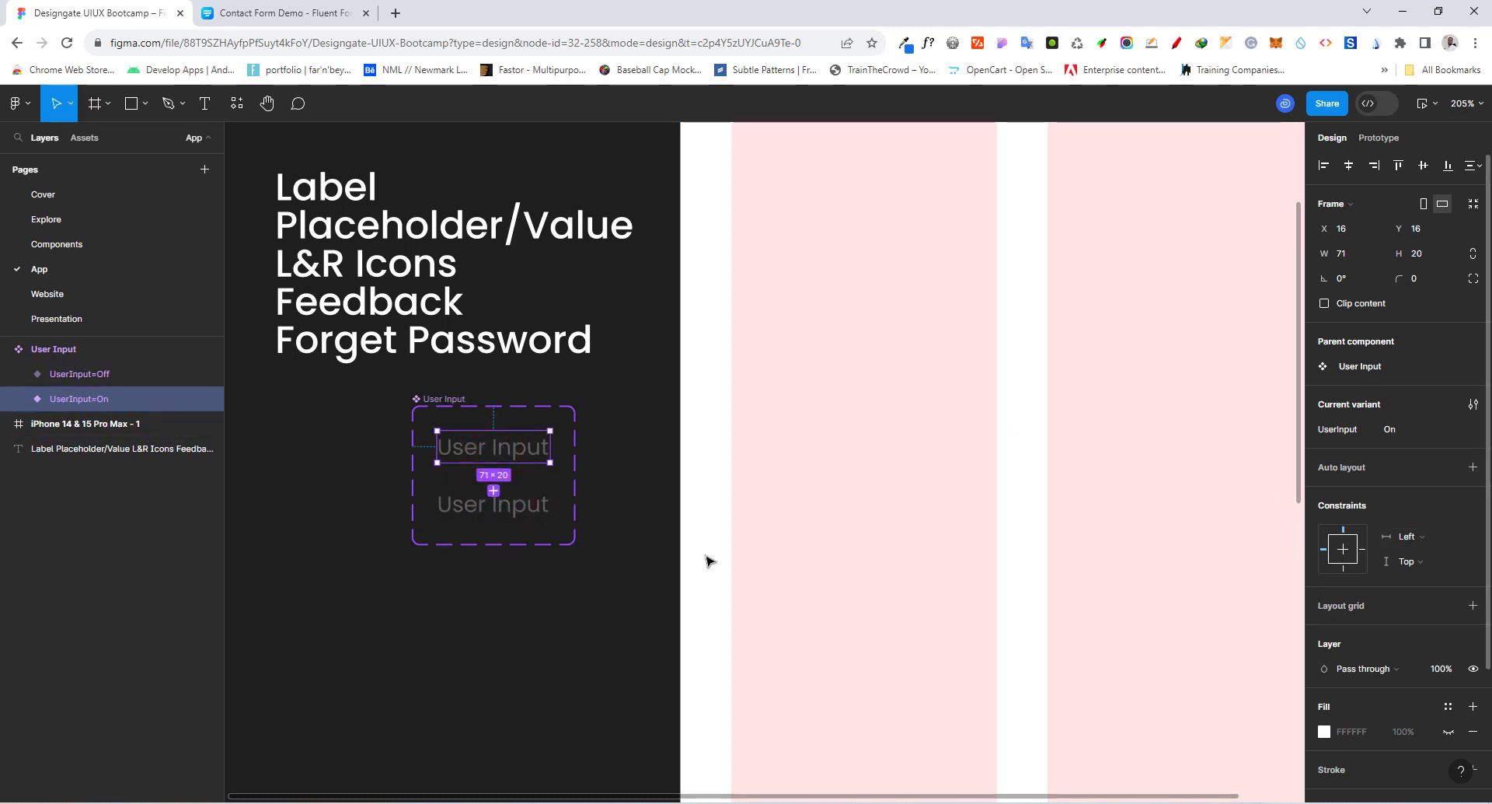
pyautogui.click(482, 449)
pyautogui.click(482, 448)
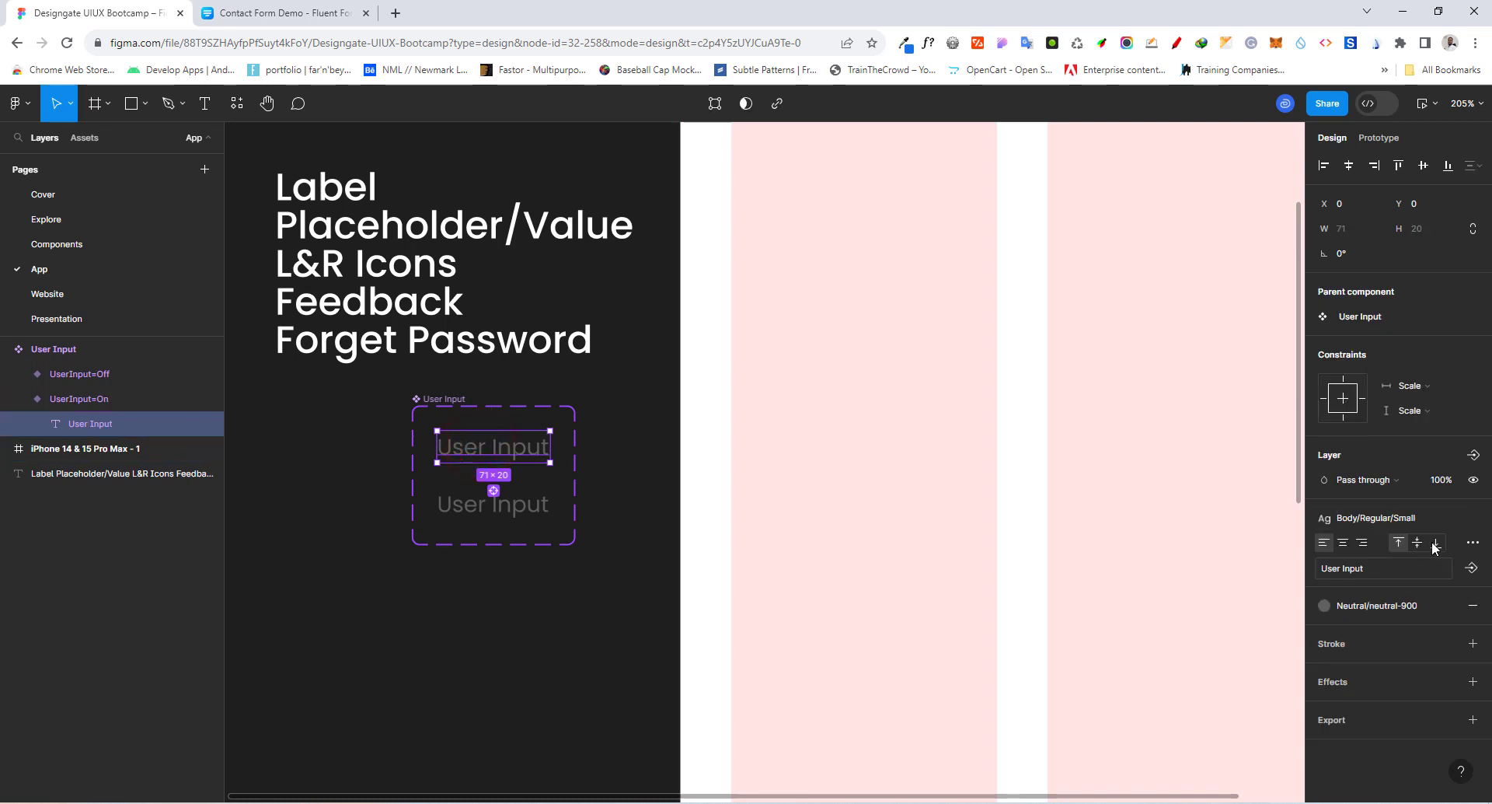
pyautogui.click(1471, 568)
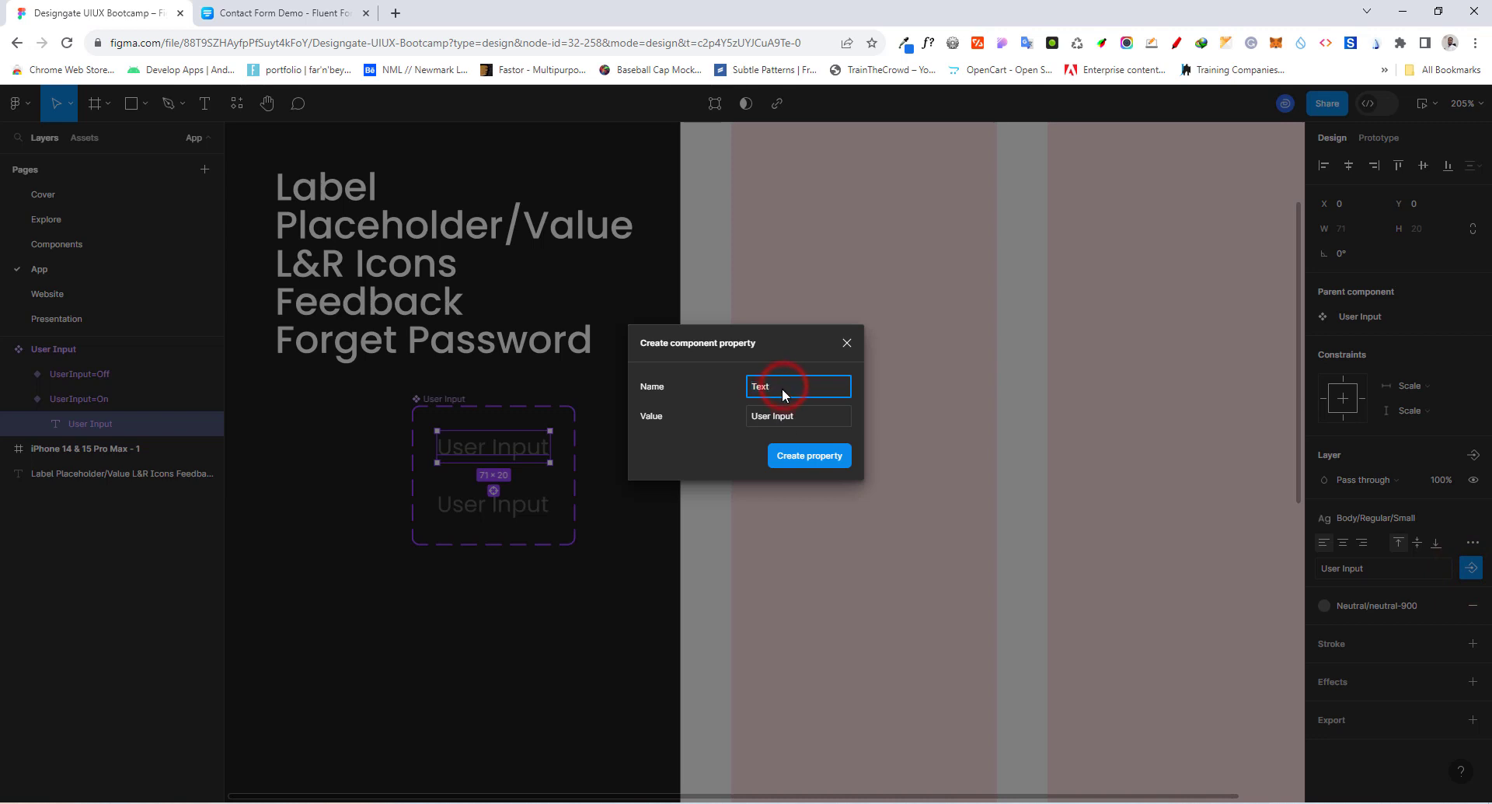
pyautogui.press('BackSpace')
pyautogui.press('BackSpace')
pyautogui.press('BackSpace')
pyautogui.press('BackSpace')
pyautogui.write('On')
pyautogui.click(801, 456)
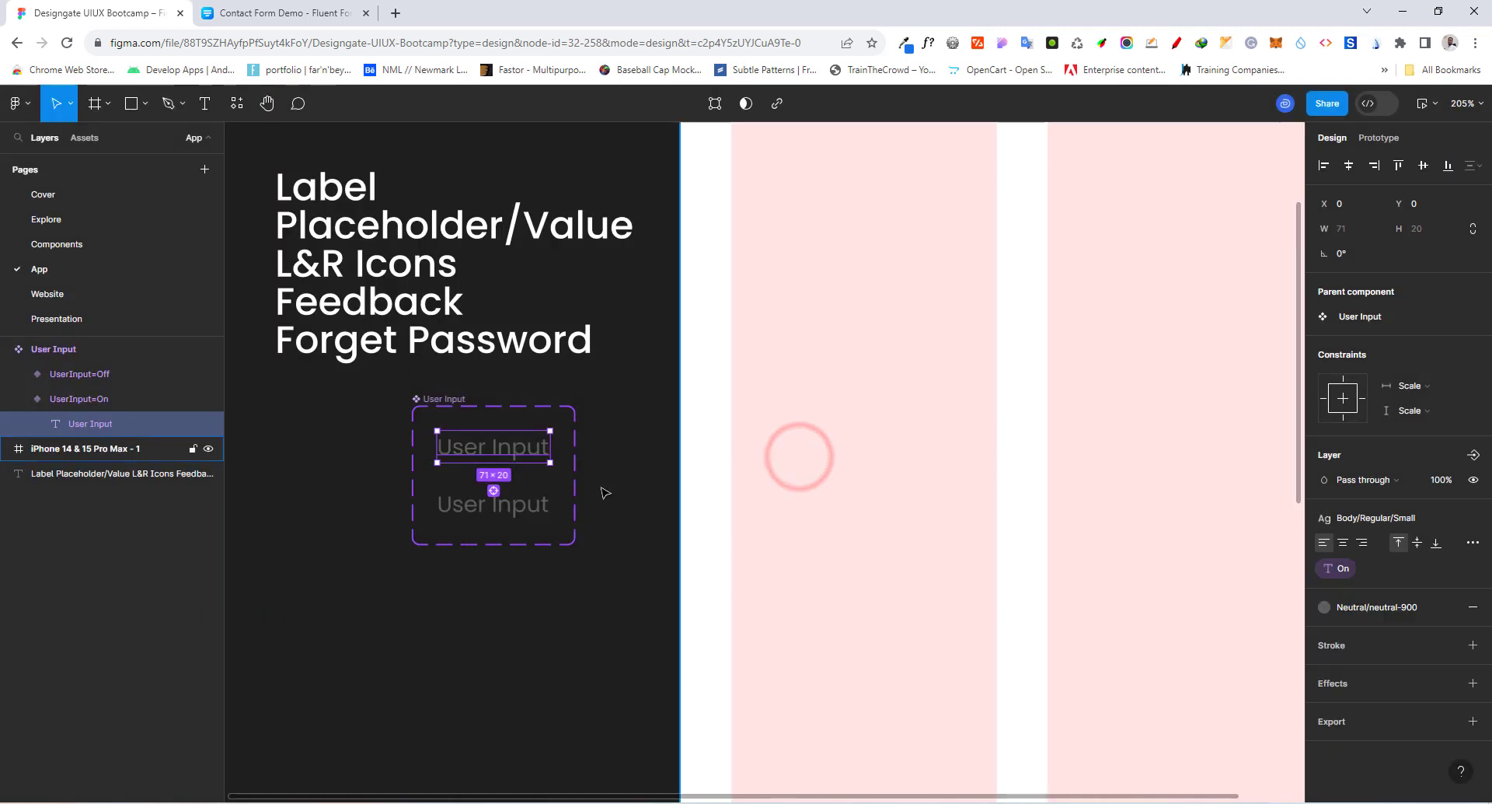
# Create a separate text component property named Off for the text layer inside the UserInput=Off variant, with the value User Input.
pyautogui.click(476, 494)
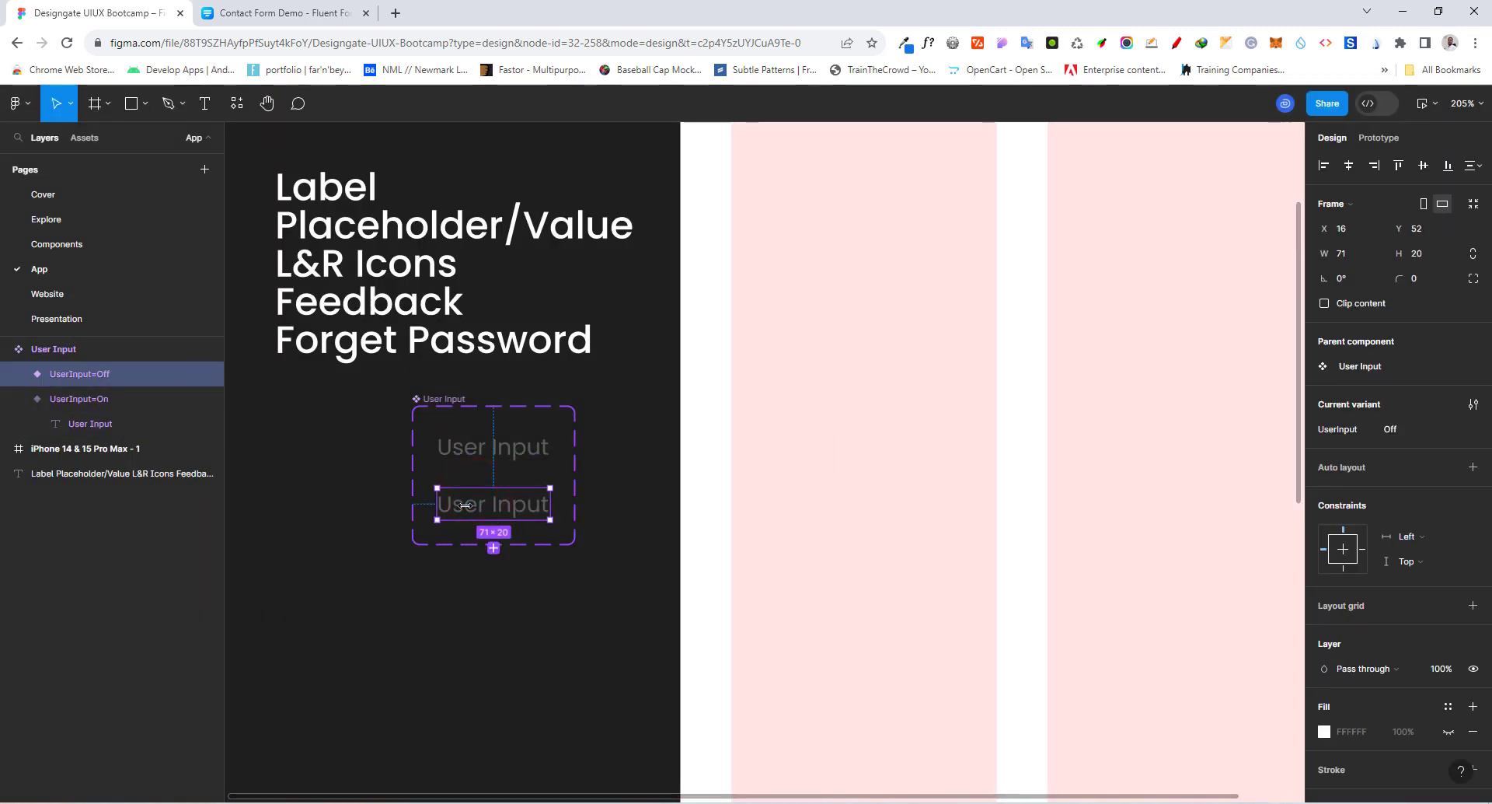
pyautogui.click(458, 504)
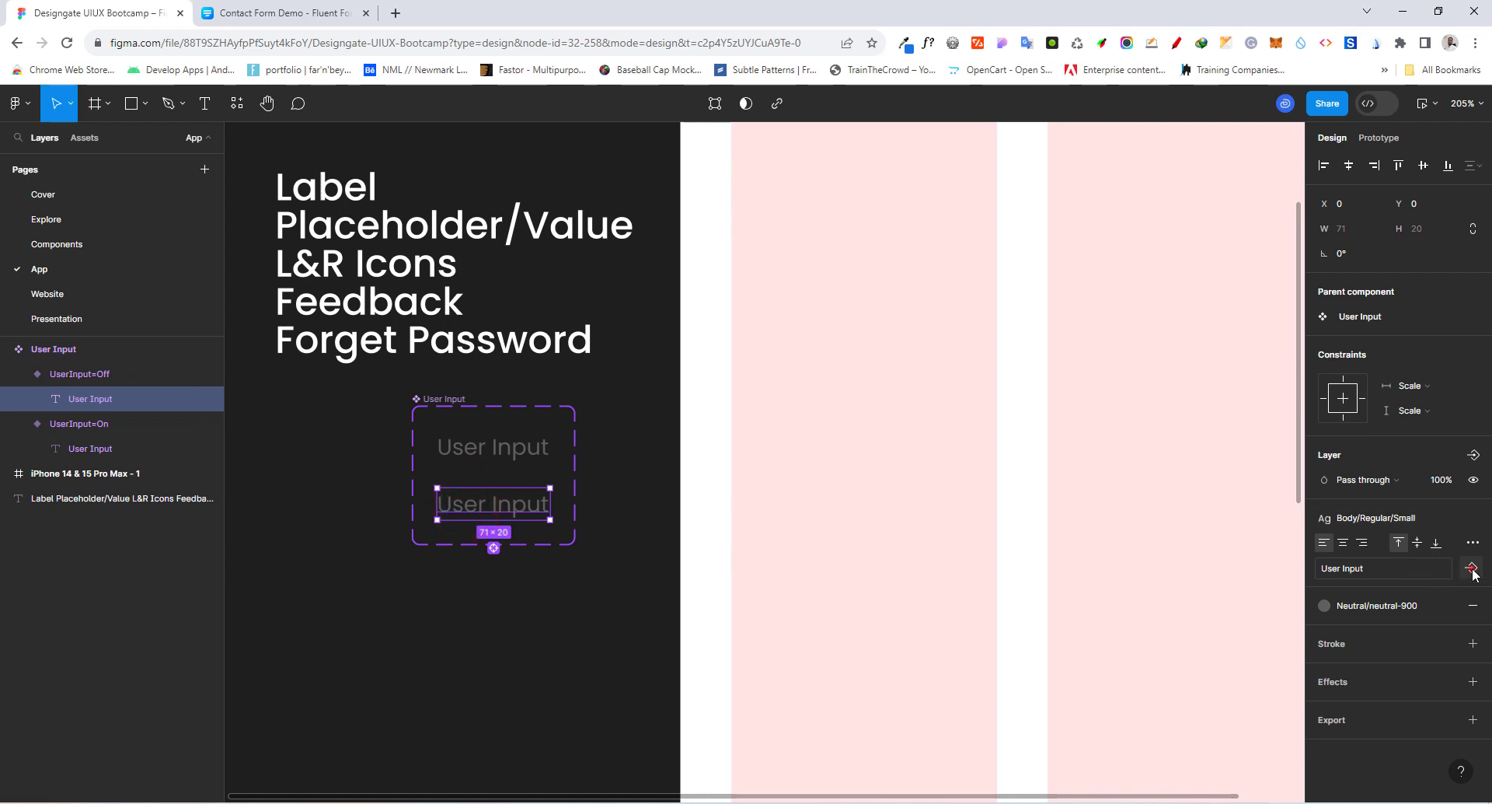
pyautogui.click(1473, 568)
pyautogui.click(1390, 632)
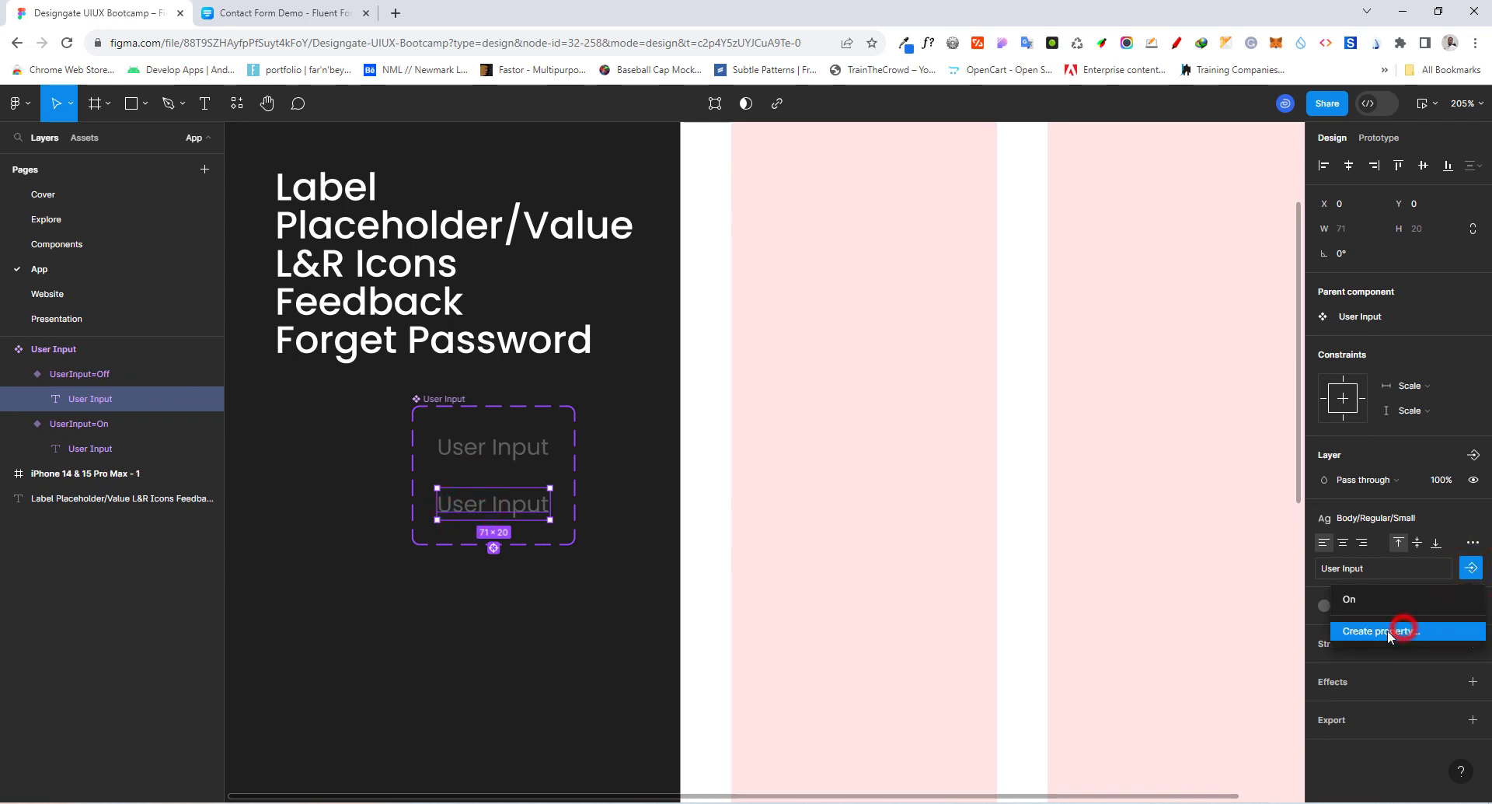
pyautogui.write('Of')
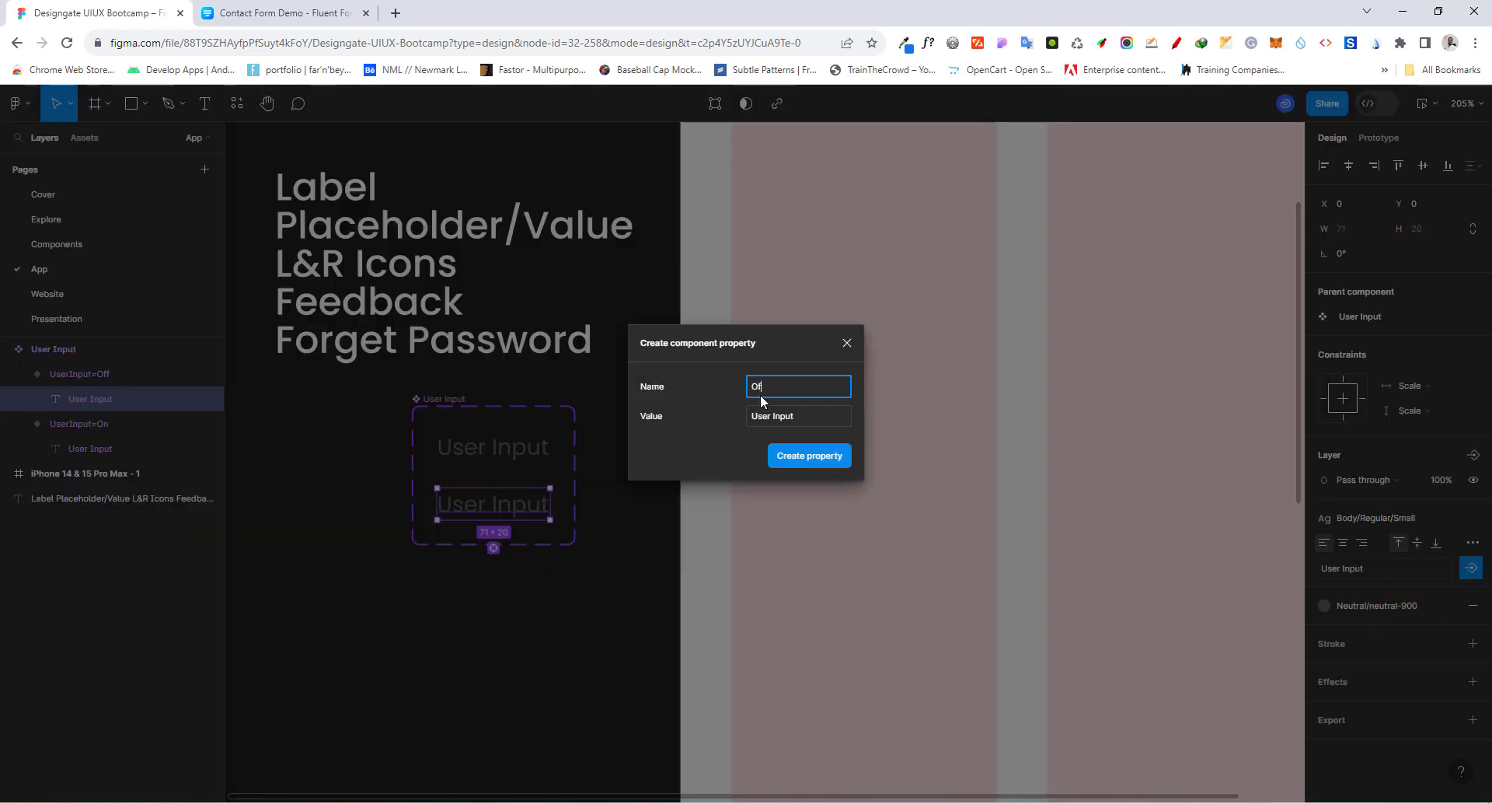
pyautogui.write('f')
pyautogui.click(786, 453)
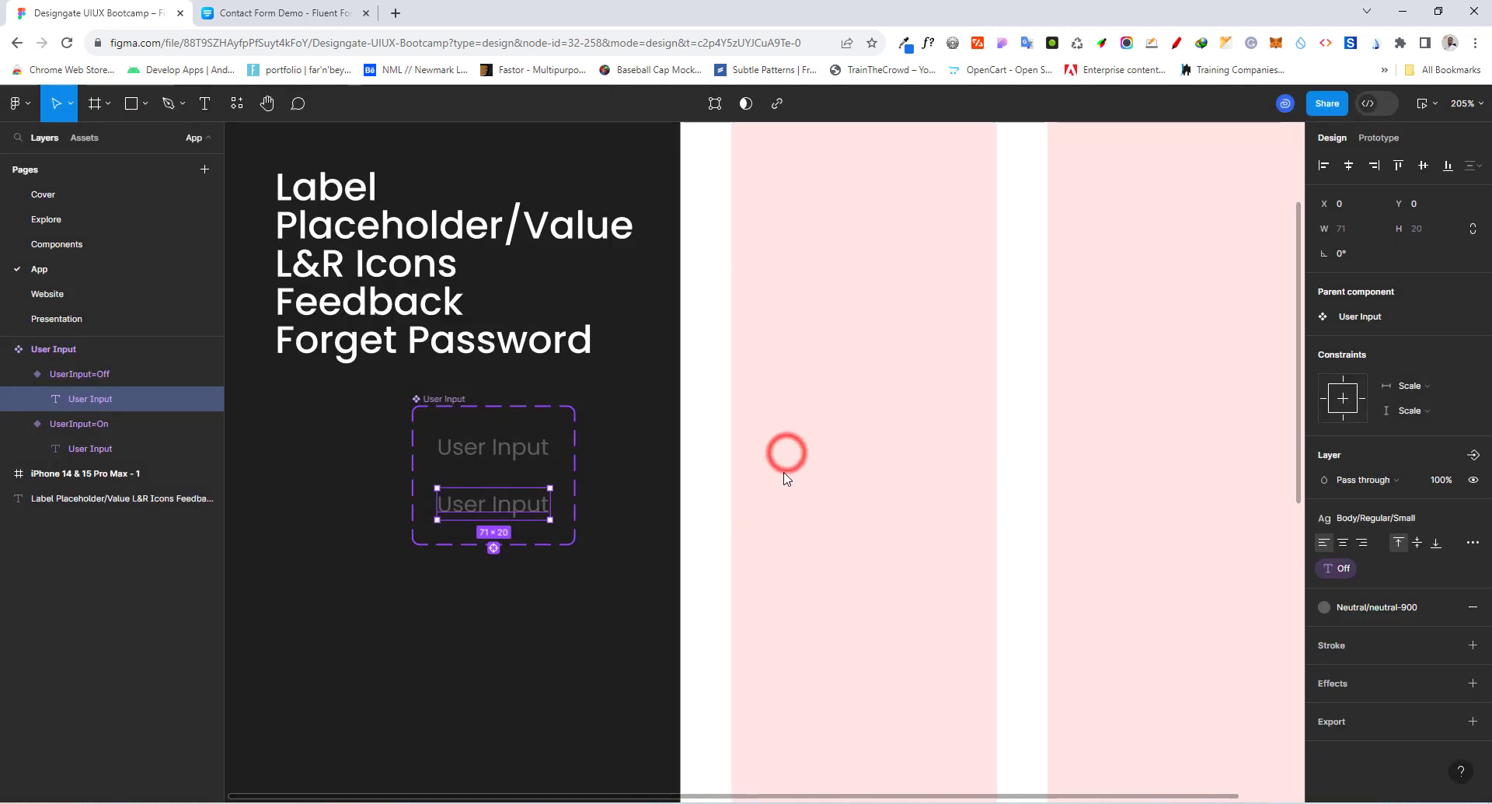
# Move the User Input component set slightly up and left to about X -98, Y -172.
pyautogui.click(608, 389)
pyautogui.scroll(-2, 557, 303)
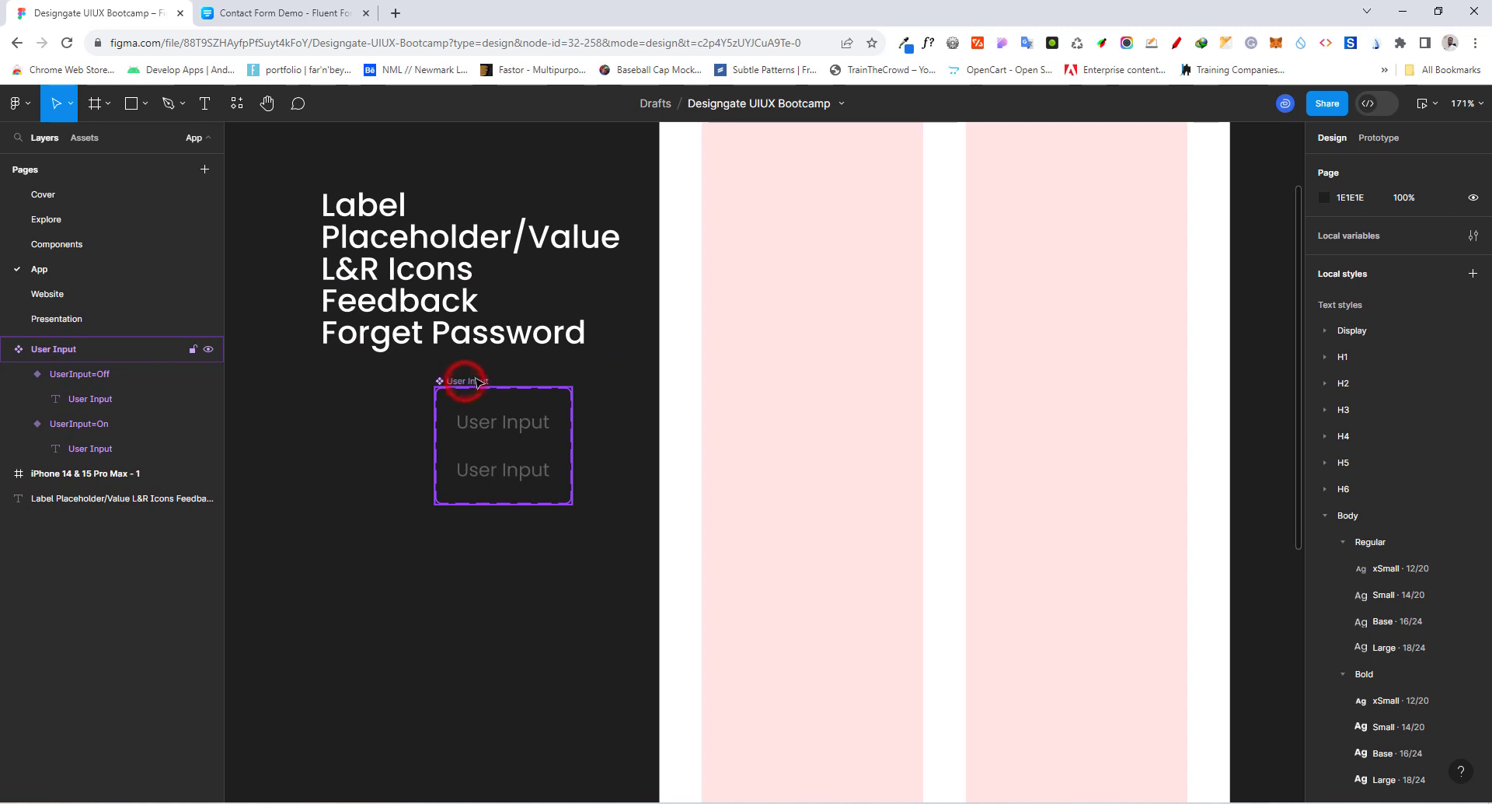
pyautogui.moveTo(467, 383); pyautogui.dragTo(460, 381)
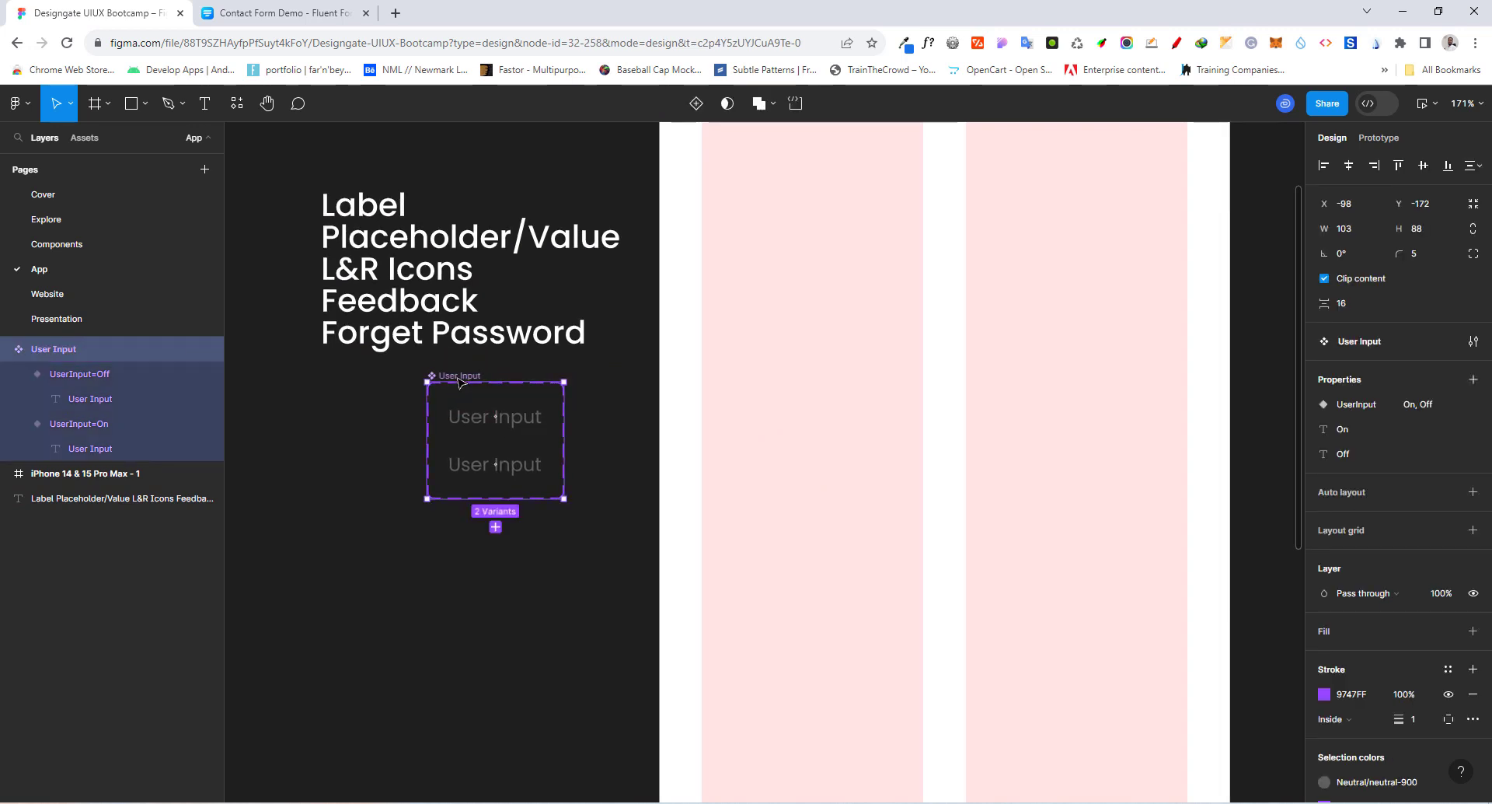
# Place an instance of the User Input component in the phone frame's first grid column at about X 87, Y 314.
pyautogui.click(84, 137)
pyautogui.click(83, 170)
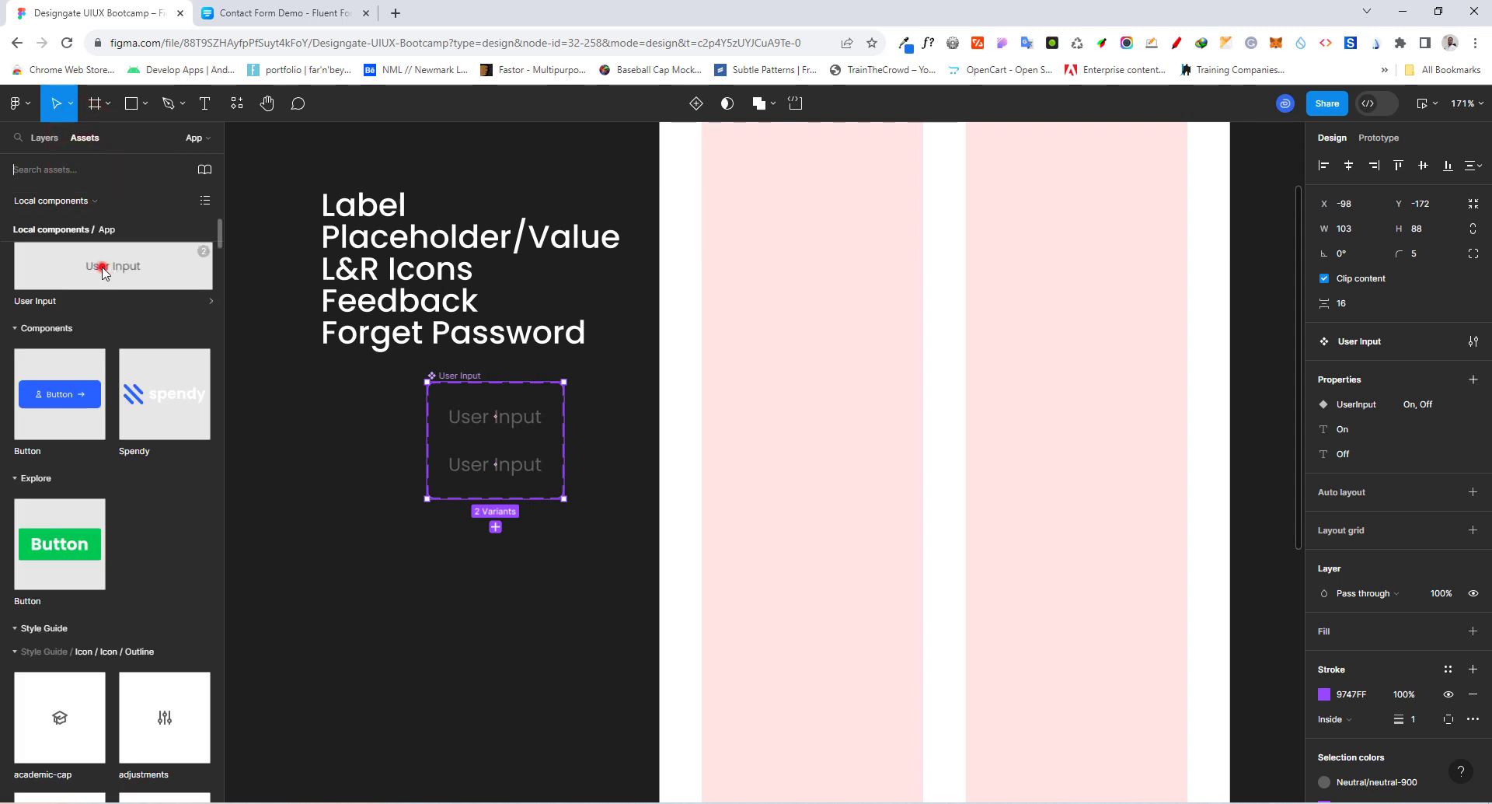
pyautogui.moveTo(102, 272); pyautogui.dragTo(806, 443)
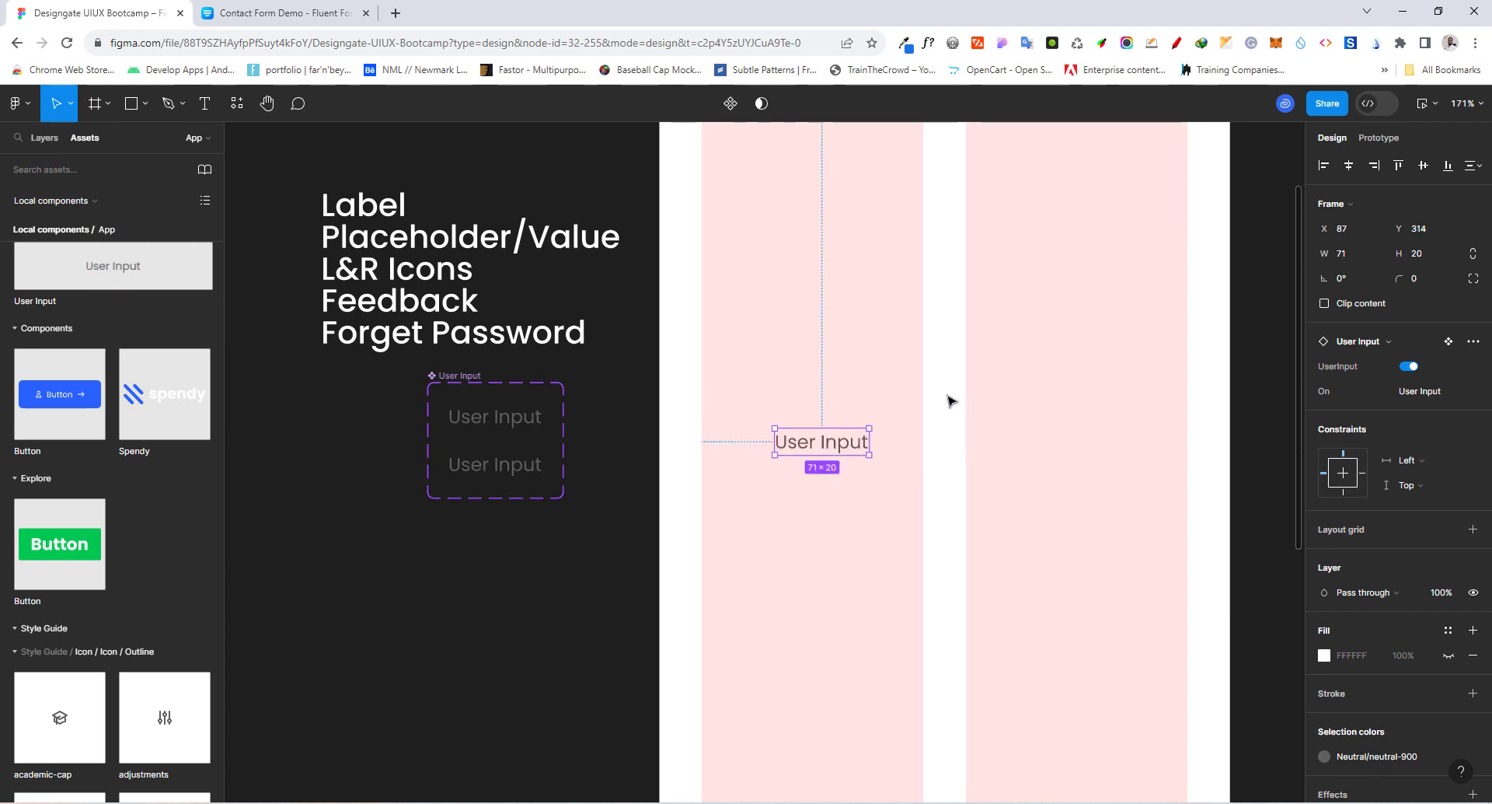
# Search the assets for user and place a user-circle icon before the User Input text at about X 37, Y 310.
pyautogui.scroll(2, 949, 401)
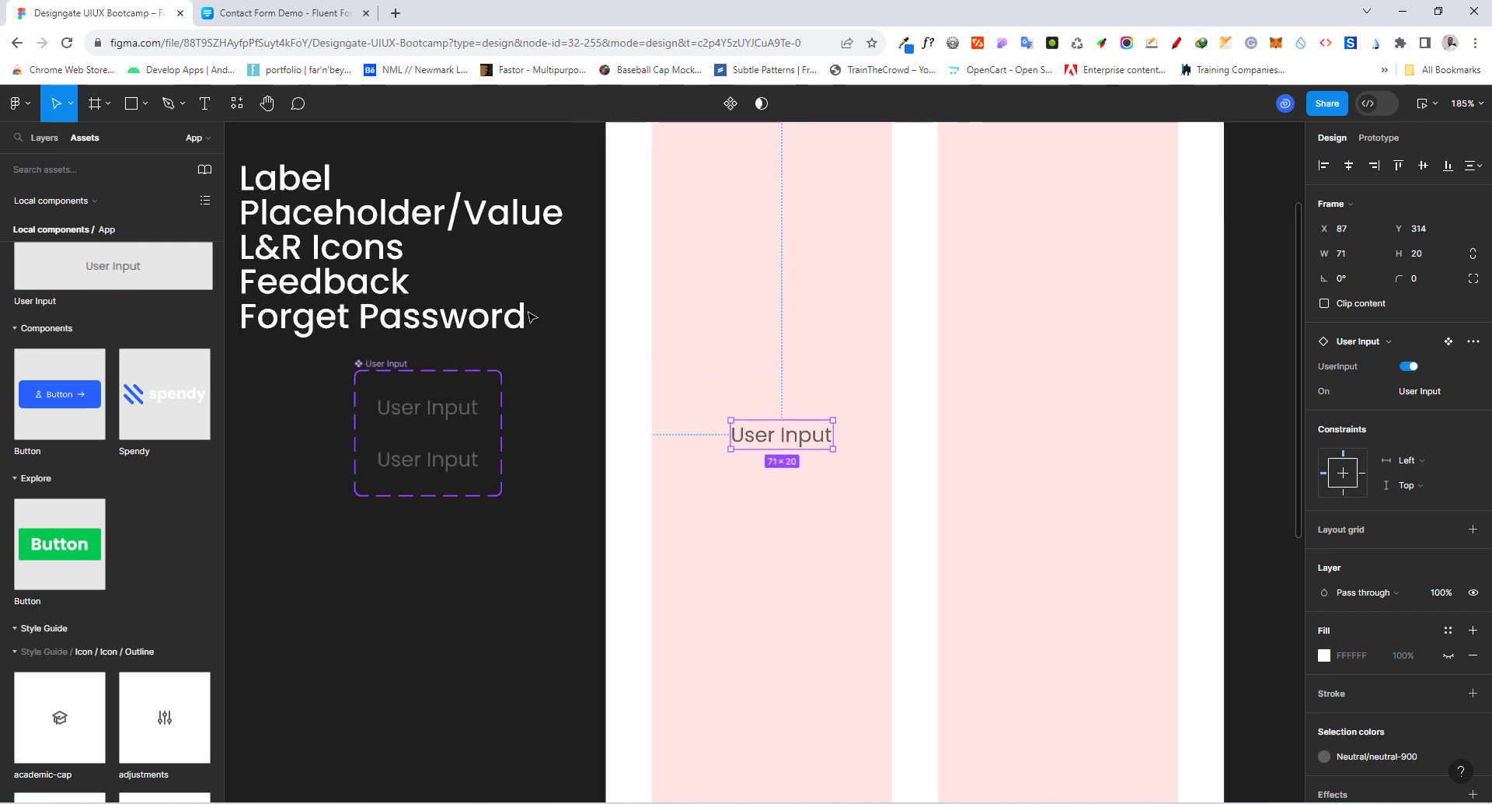
pyautogui.scroll(2, 902, 481)
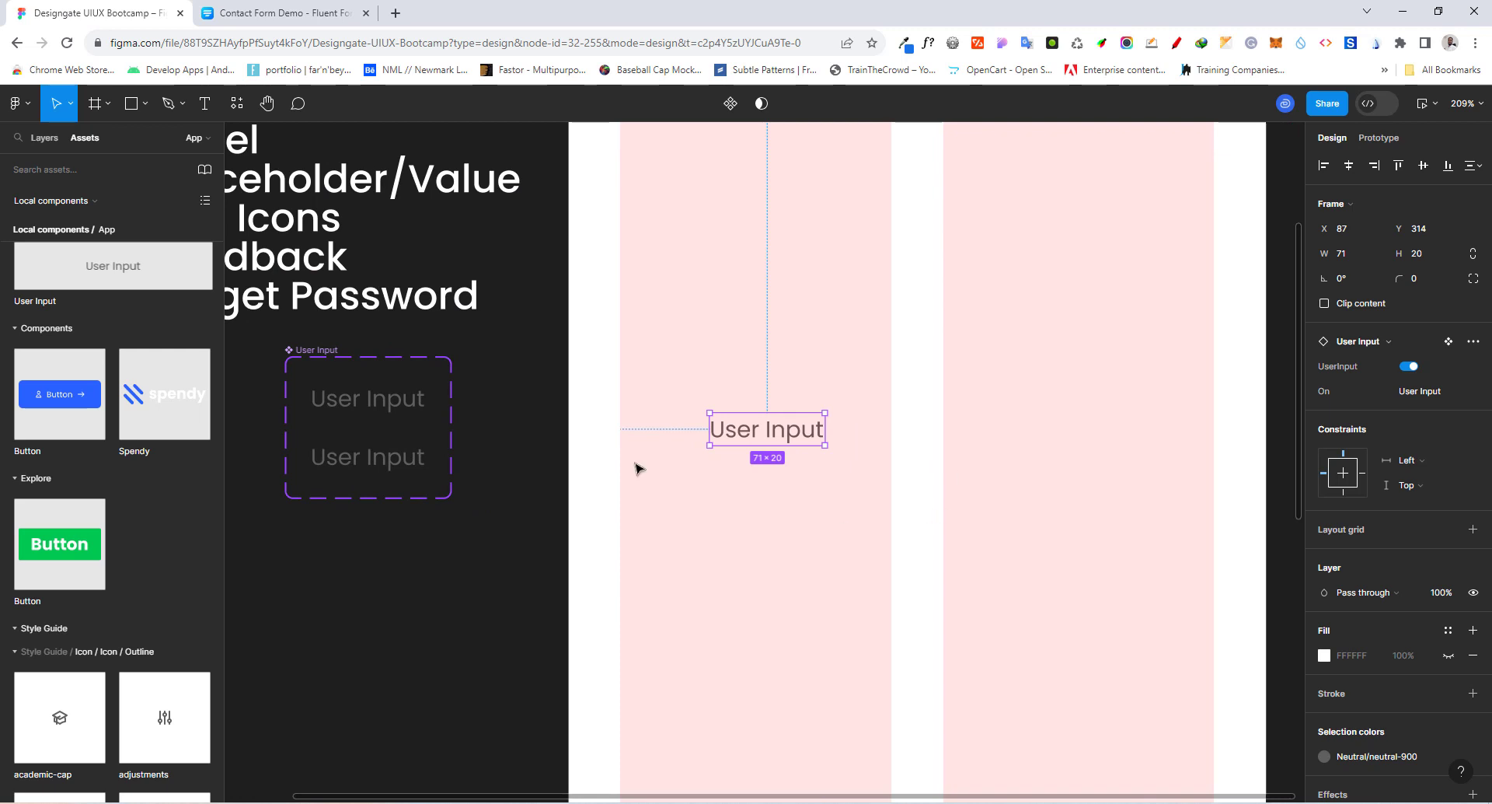
pyautogui.click(69, 170)
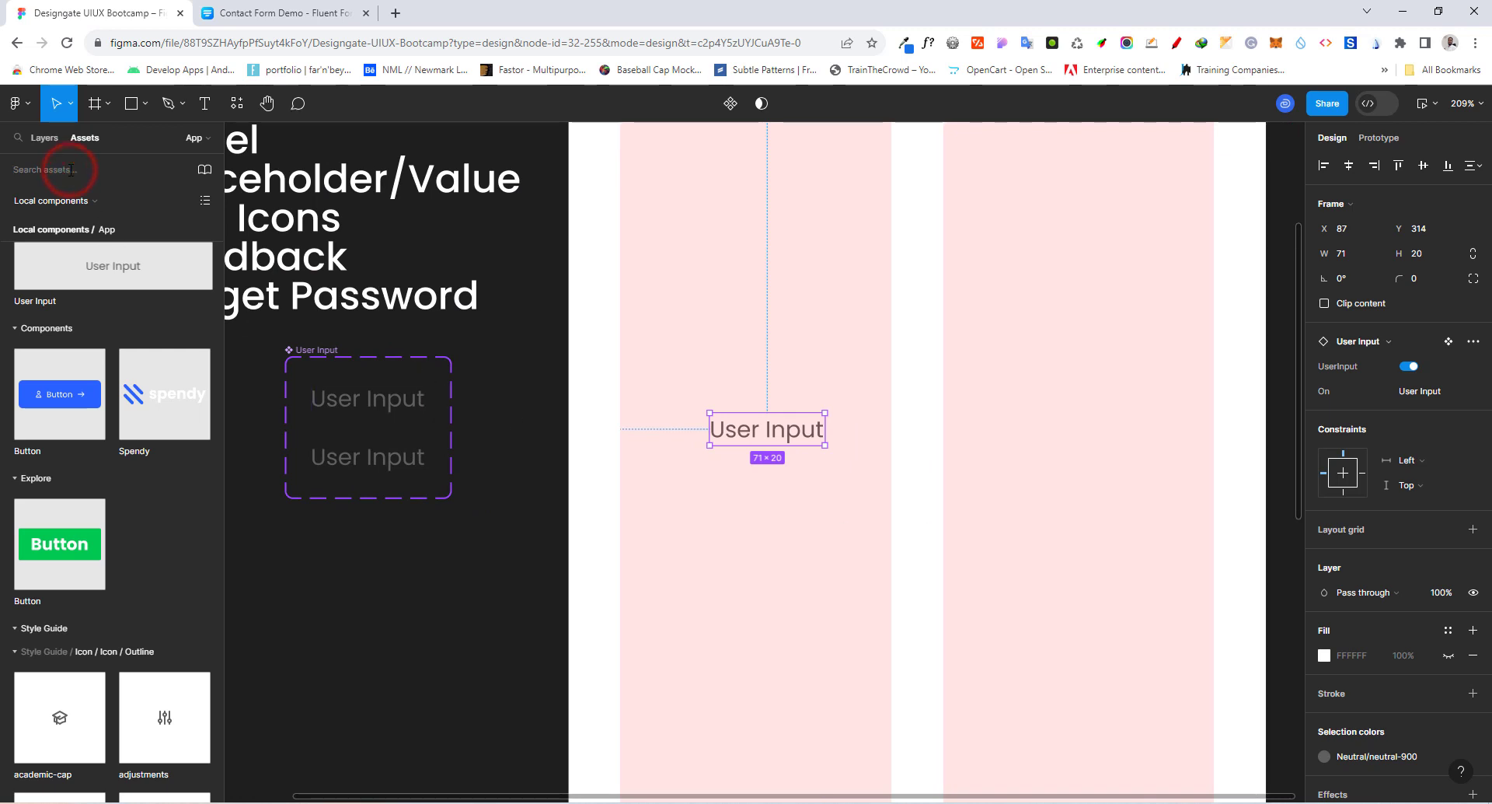
pyautogui.write('user')
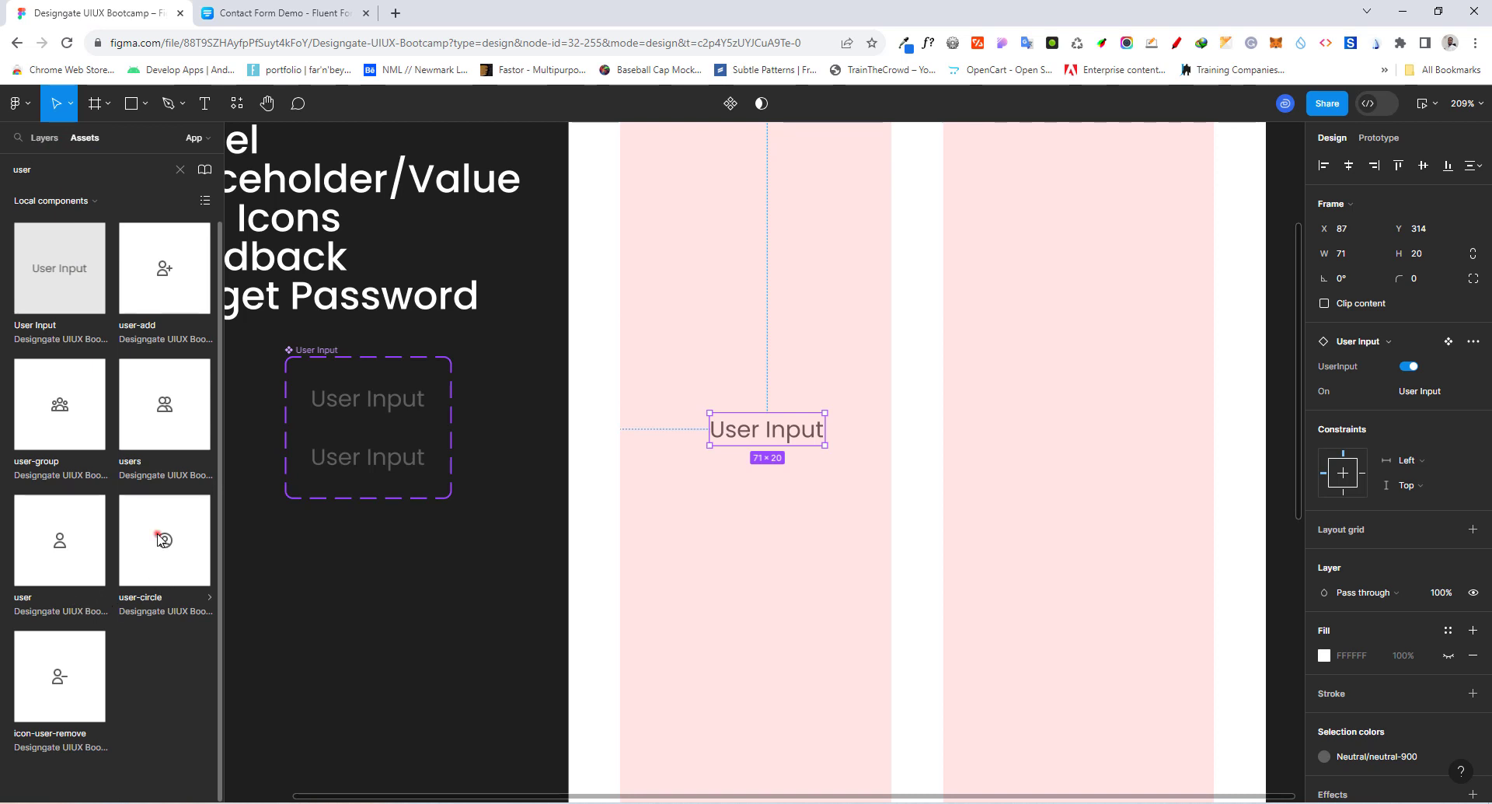
pyautogui.moveTo(164, 540); pyautogui.dragTo(649, 432)
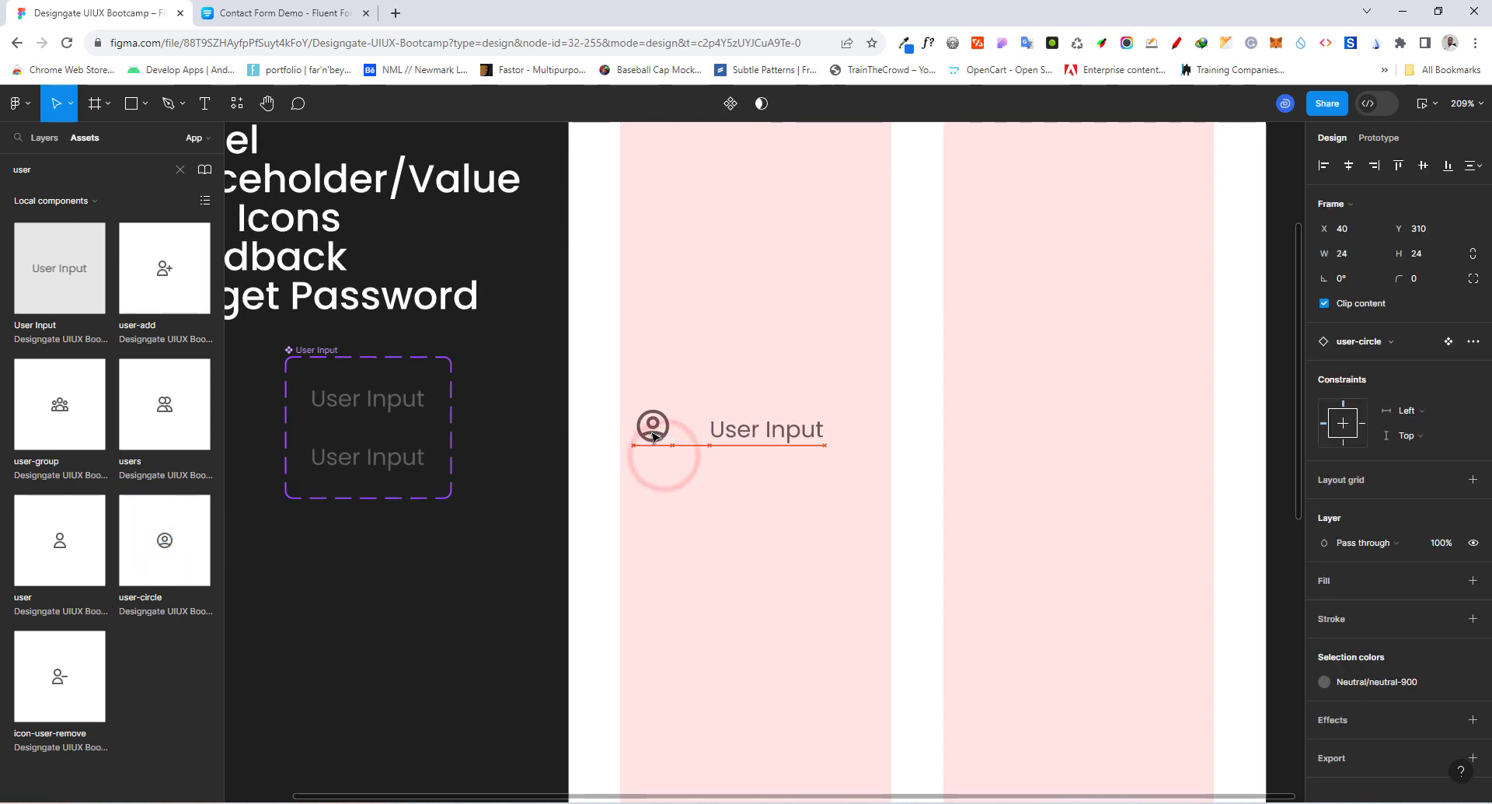
# Search the assets for eye and place an eye-off icon after the User Input text at about X 205, Y 306.
pyautogui.moveTo(56, 166); pyautogui.dragTo(13, 166)
pyautogui.write('eye')
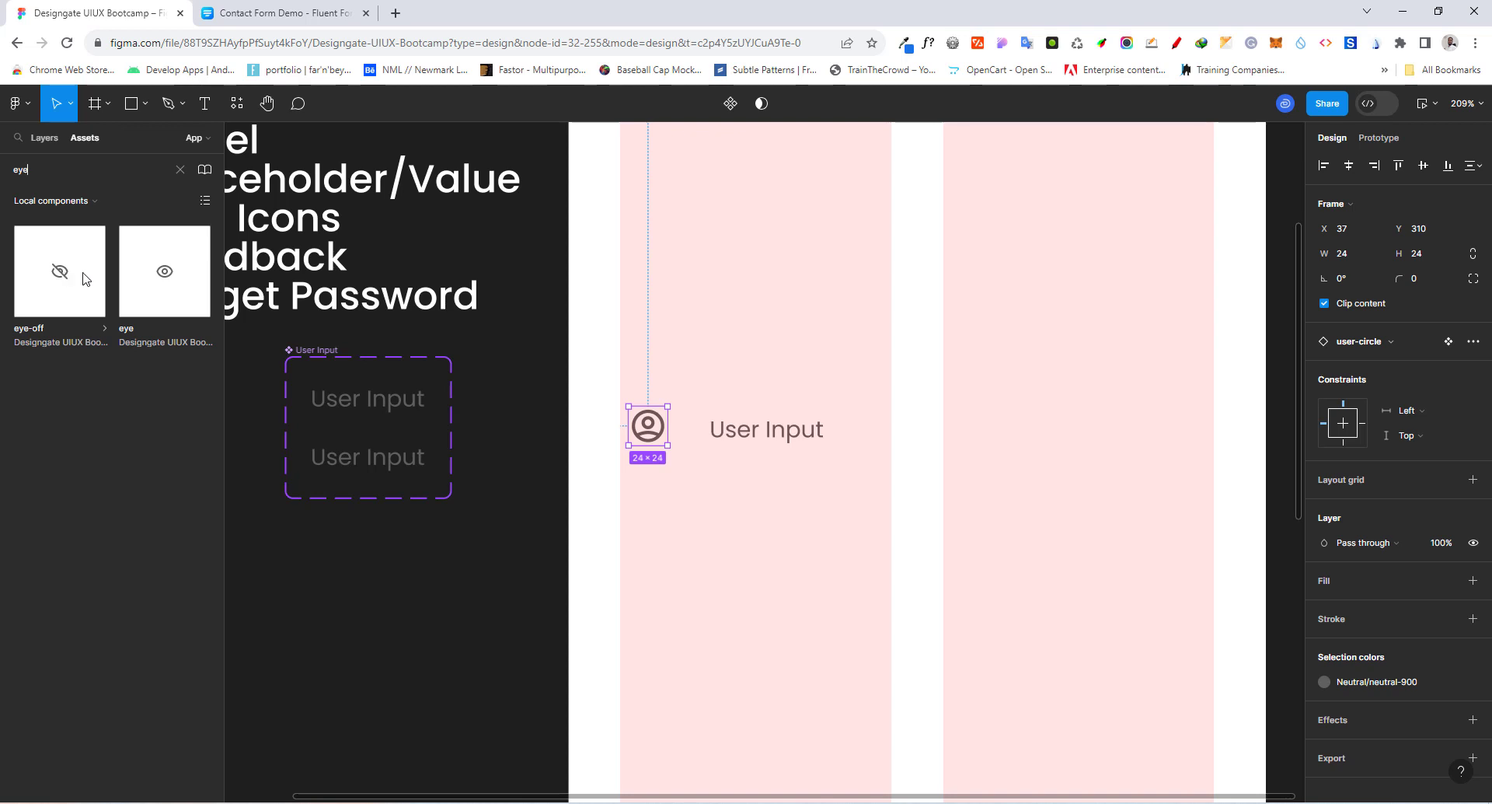
pyautogui.moveTo(77, 291); pyautogui.dragTo(936, 420)
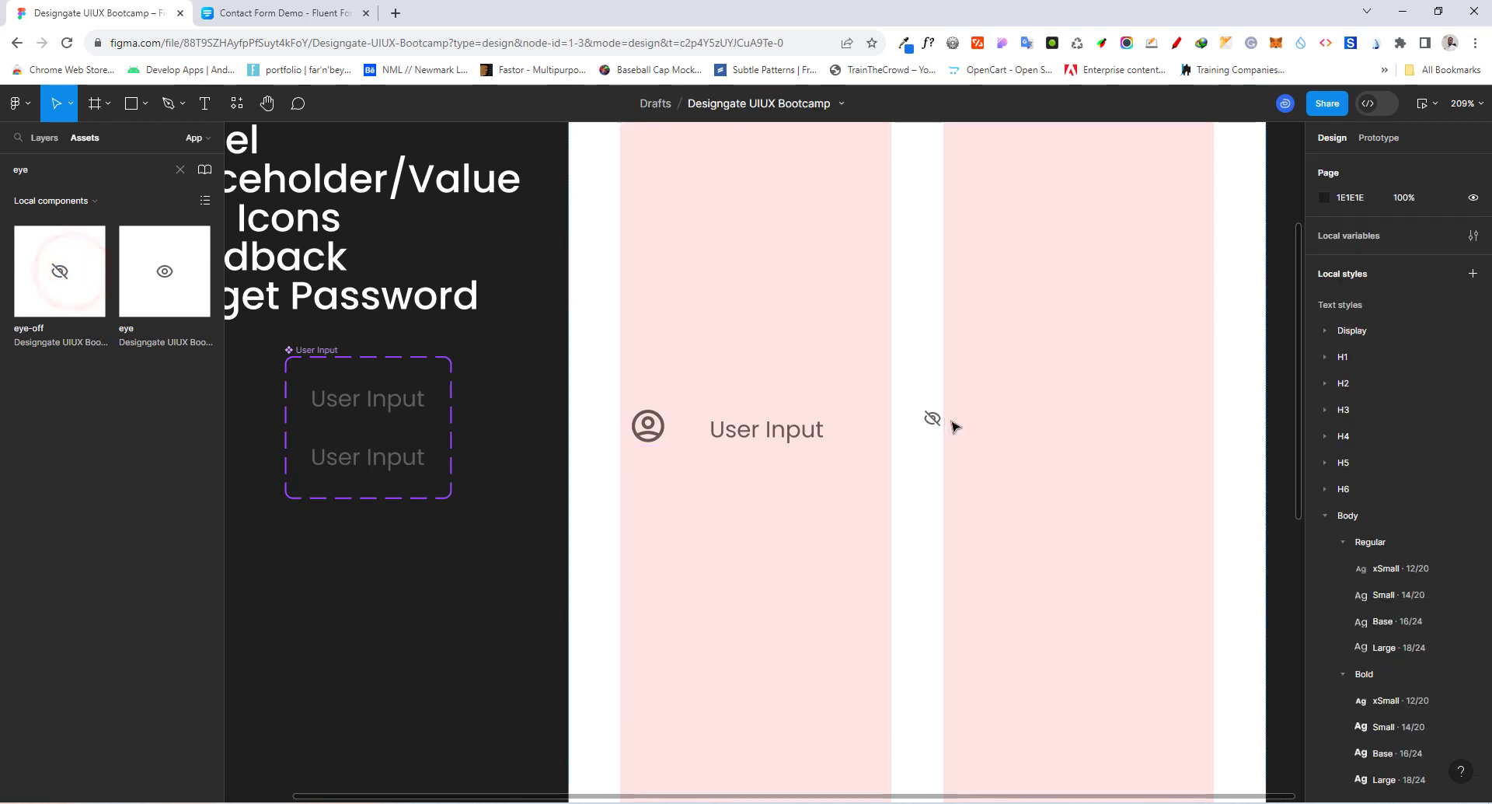
pyautogui.scroll(-2, 622, 443)
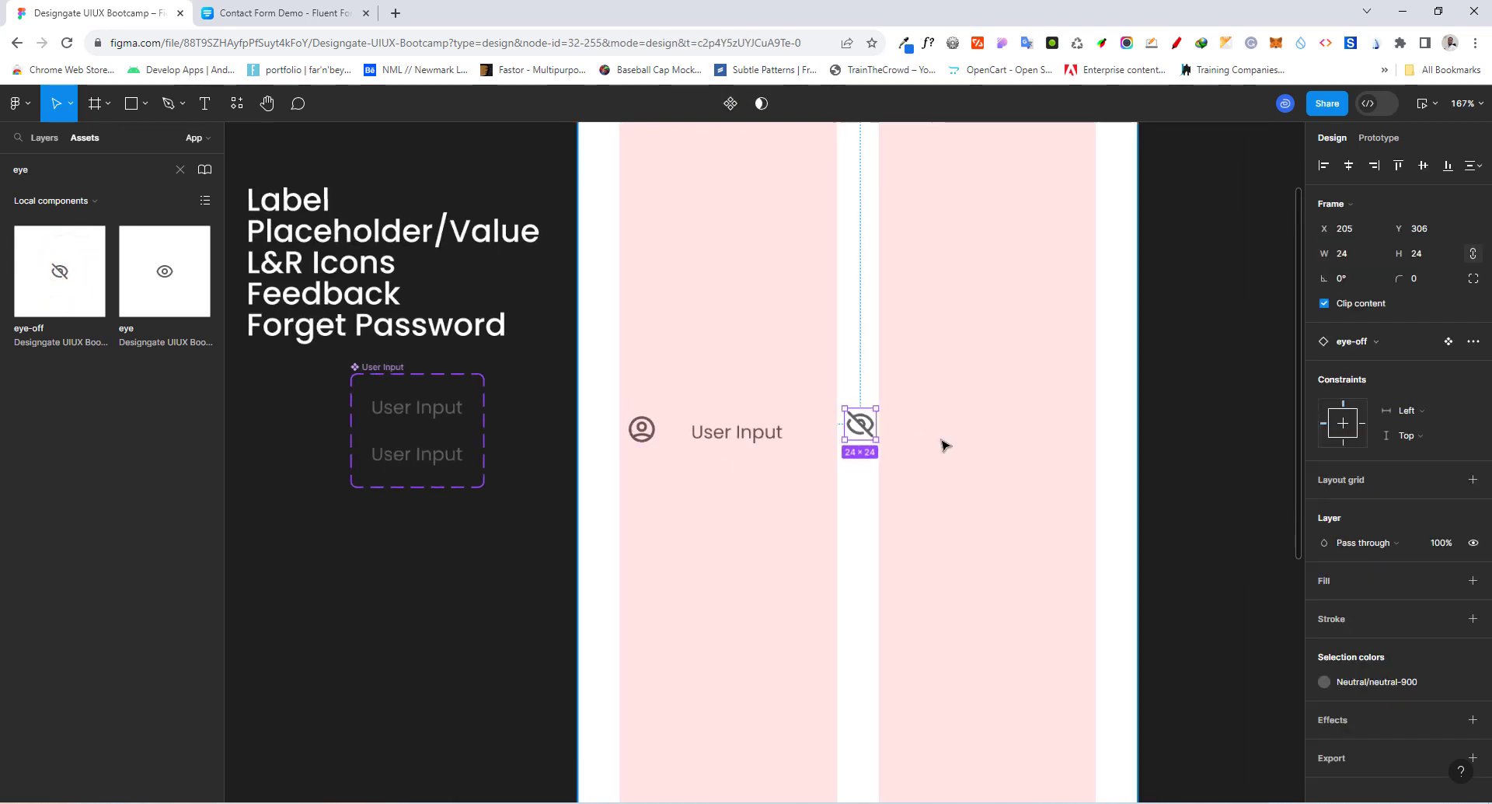
# Scale the eye-off icon proportionally to 16 × 16.
pyautogui.scroll(1, 943, 439)
pyautogui.scroll(3, 971, 443)
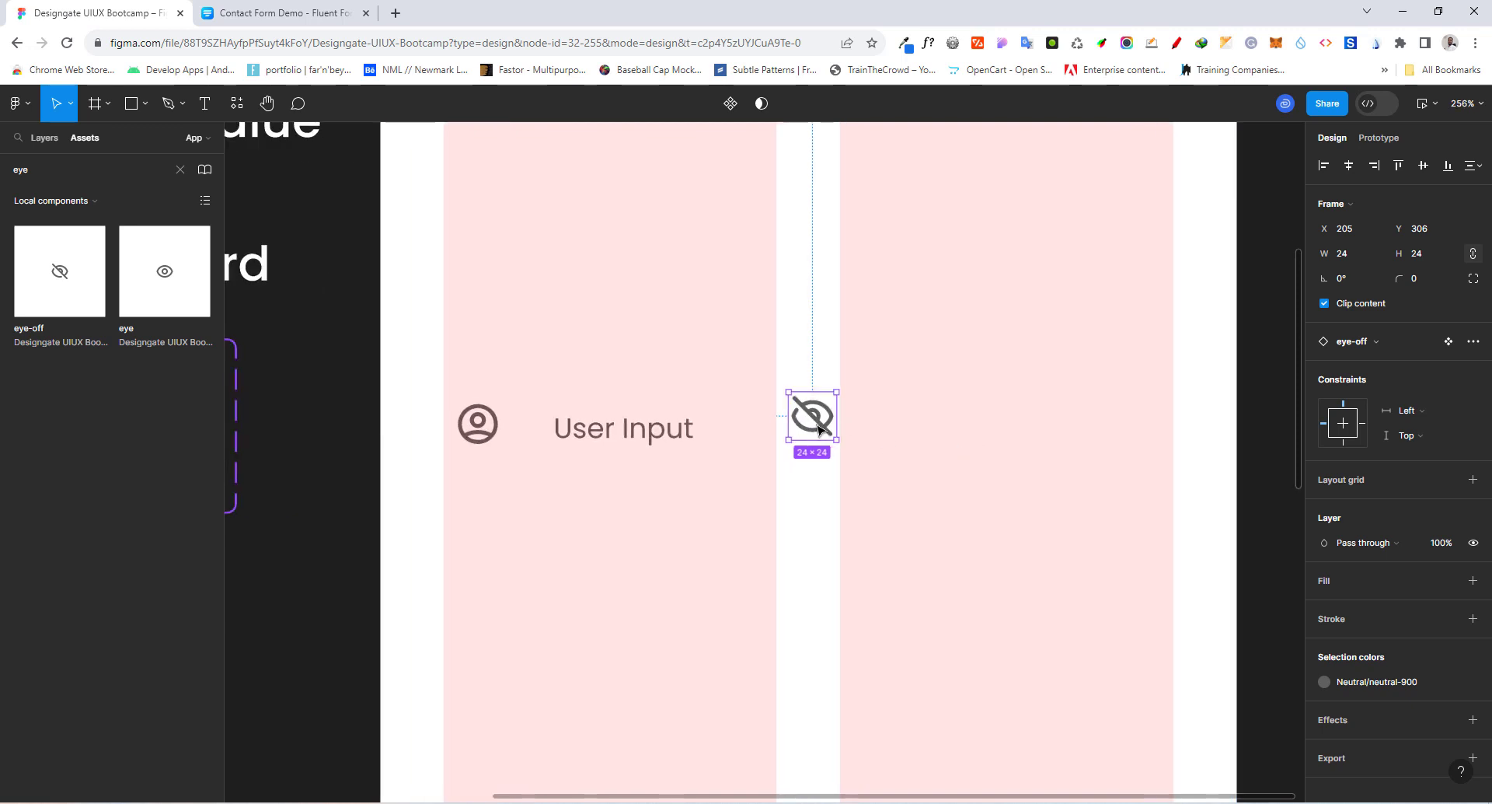
pyautogui.press('k')
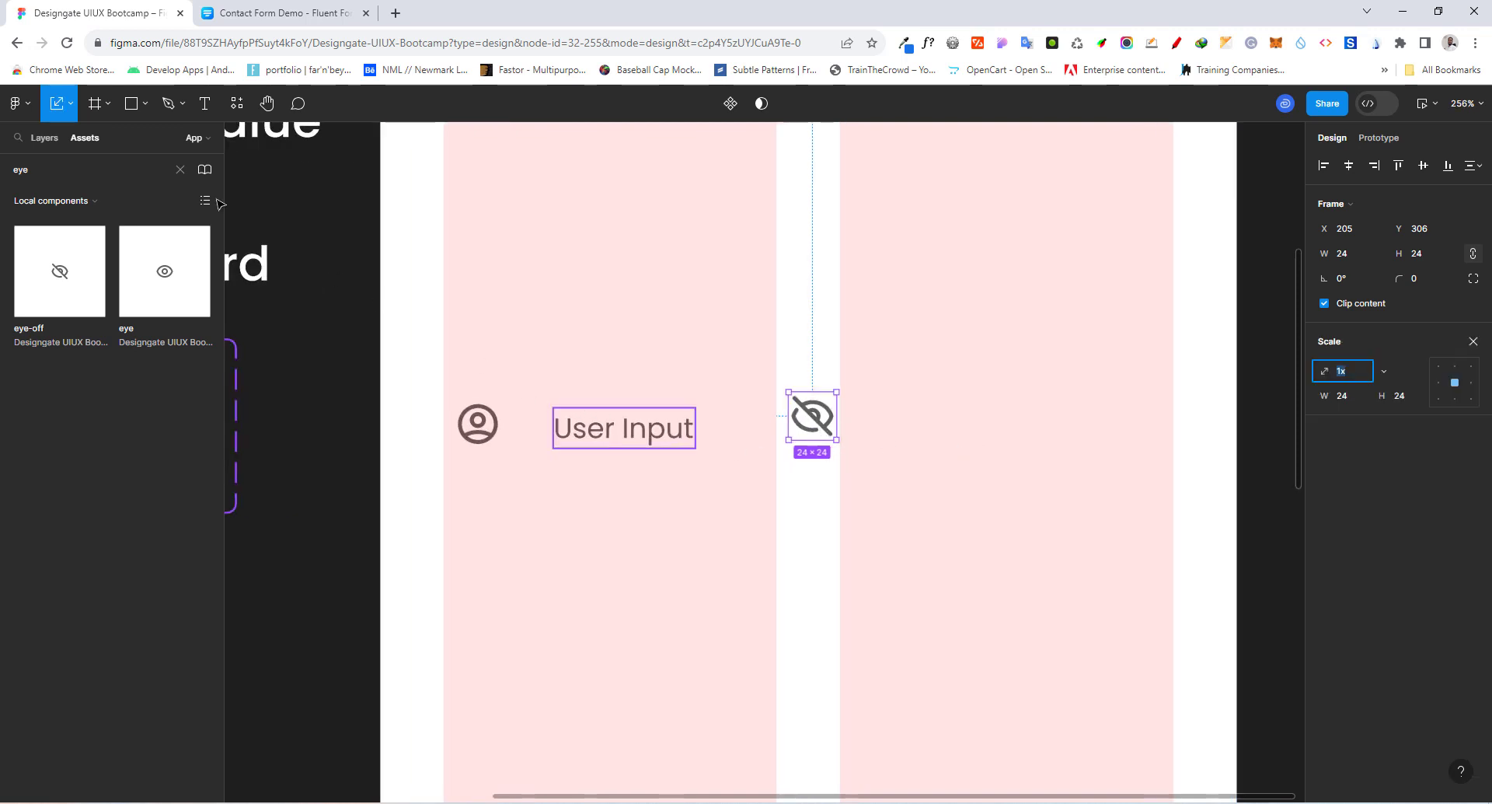
pyautogui.click(1351, 404)
pyautogui.press('Escape')
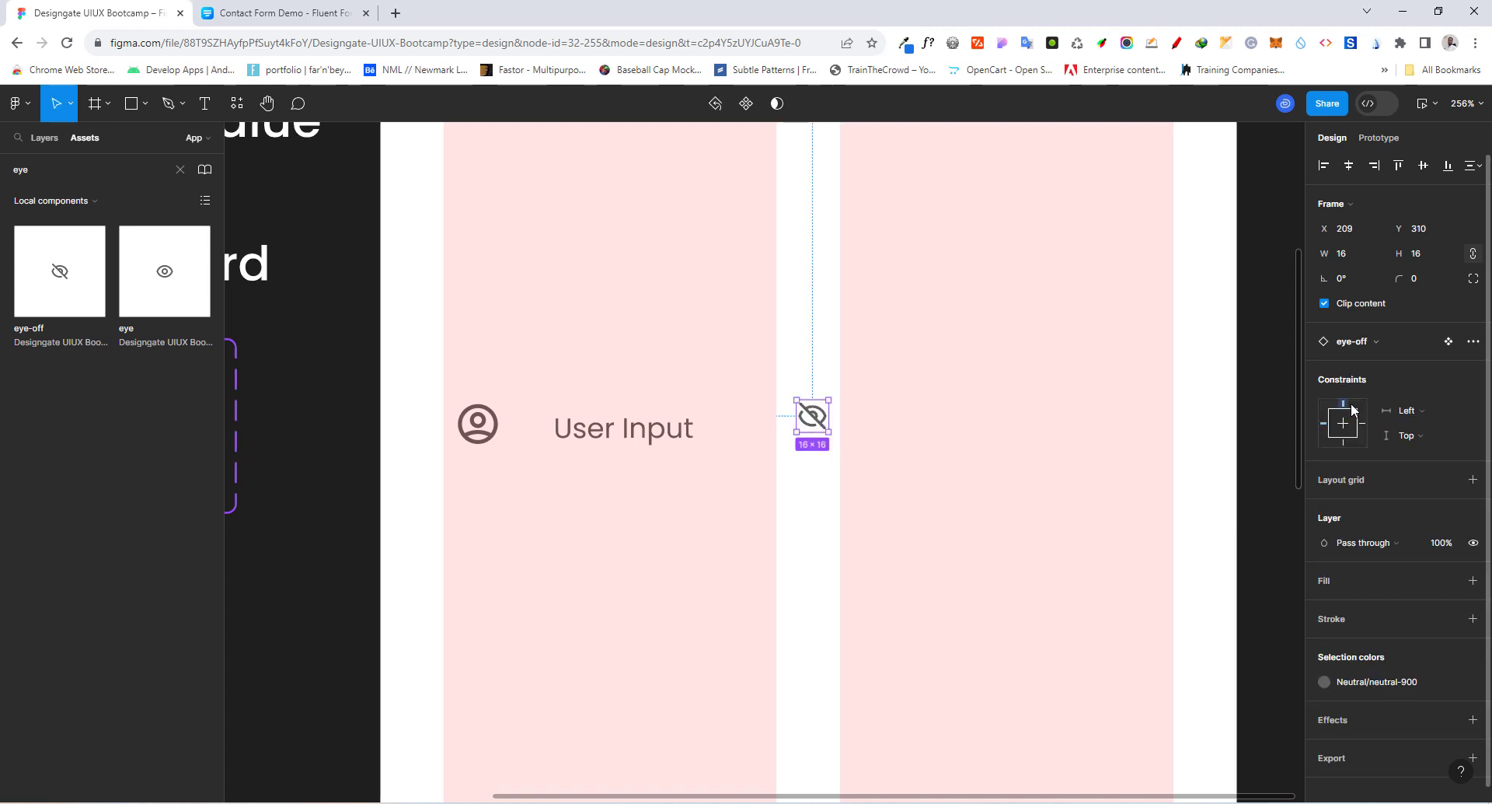
# Scale the user-circle icon proportionally to a width of 16.
pyautogui.click(477, 437)
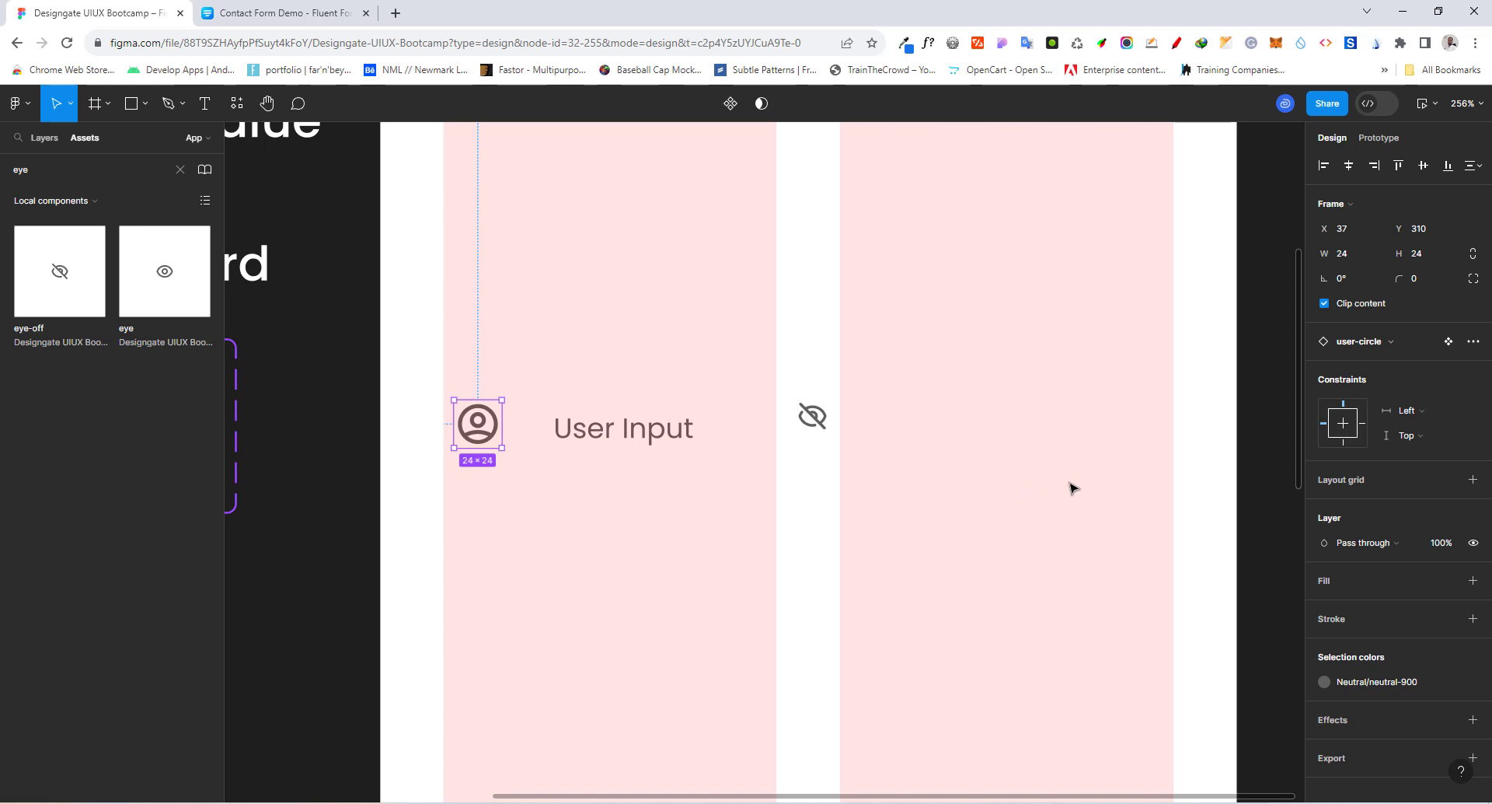
pyautogui.press('k')
pyautogui.click(1347, 402)
pyautogui.write('16')
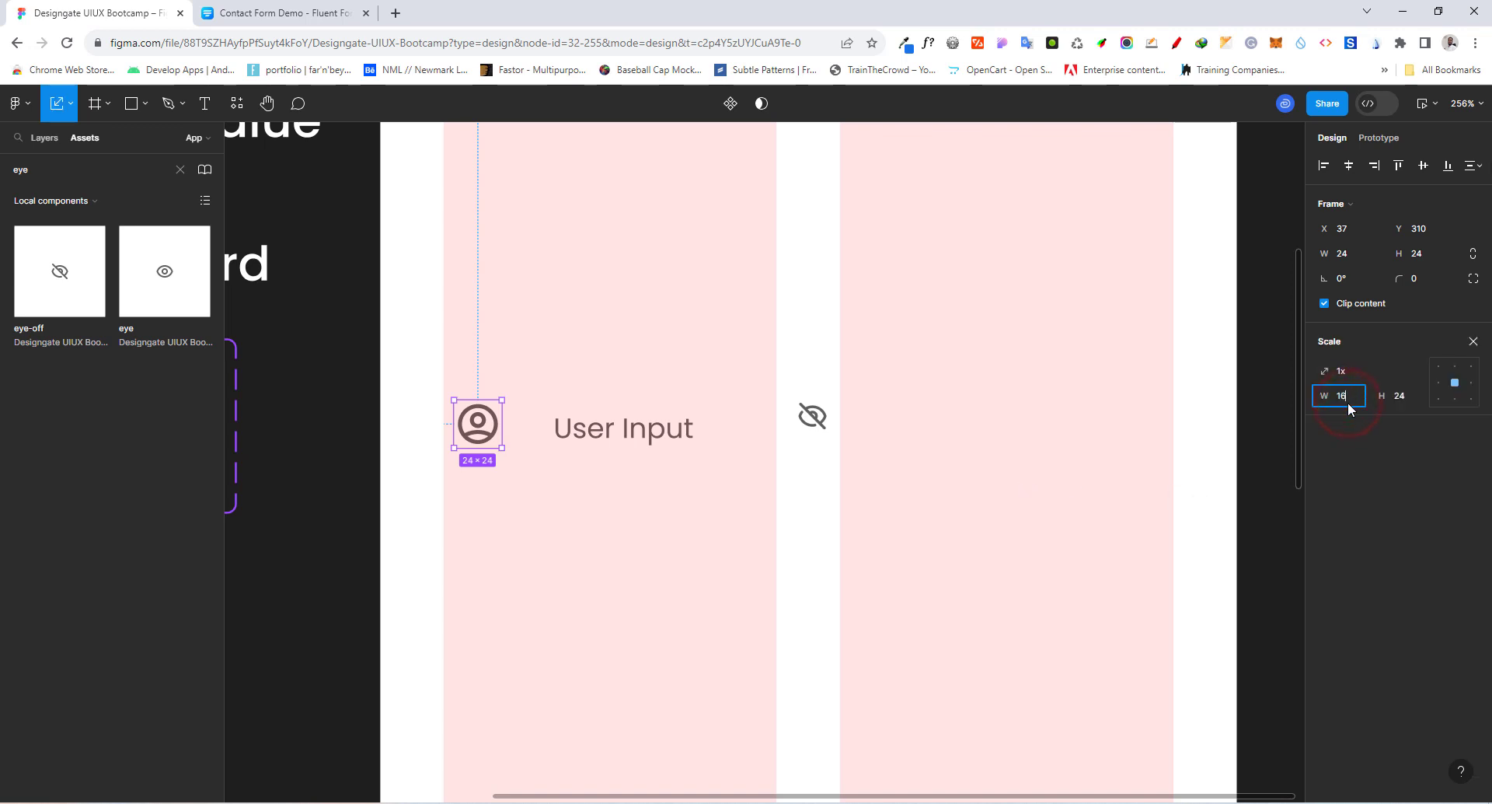
pyautogui.press('Return')
pyautogui.click(619, 510)
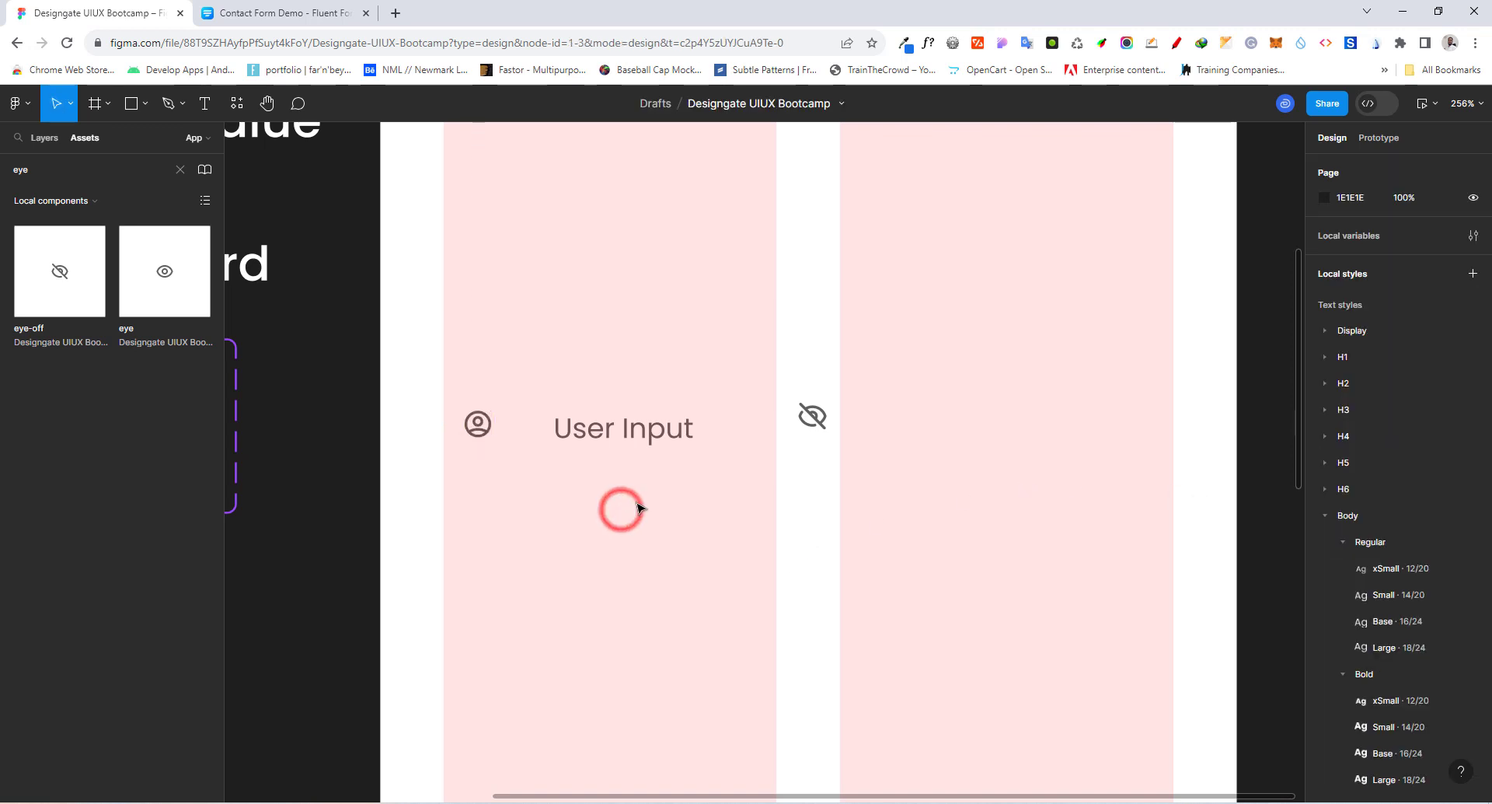
# Arrange one row: user-circle icon at about X 66, Y 318, User Input text at Y 318, eye-off icon at about X 340, Y 316.
pyautogui.scroll(2, 649, 493)
pyautogui.moveTo(433, 408); pyautogui.dragTo(496, 419)
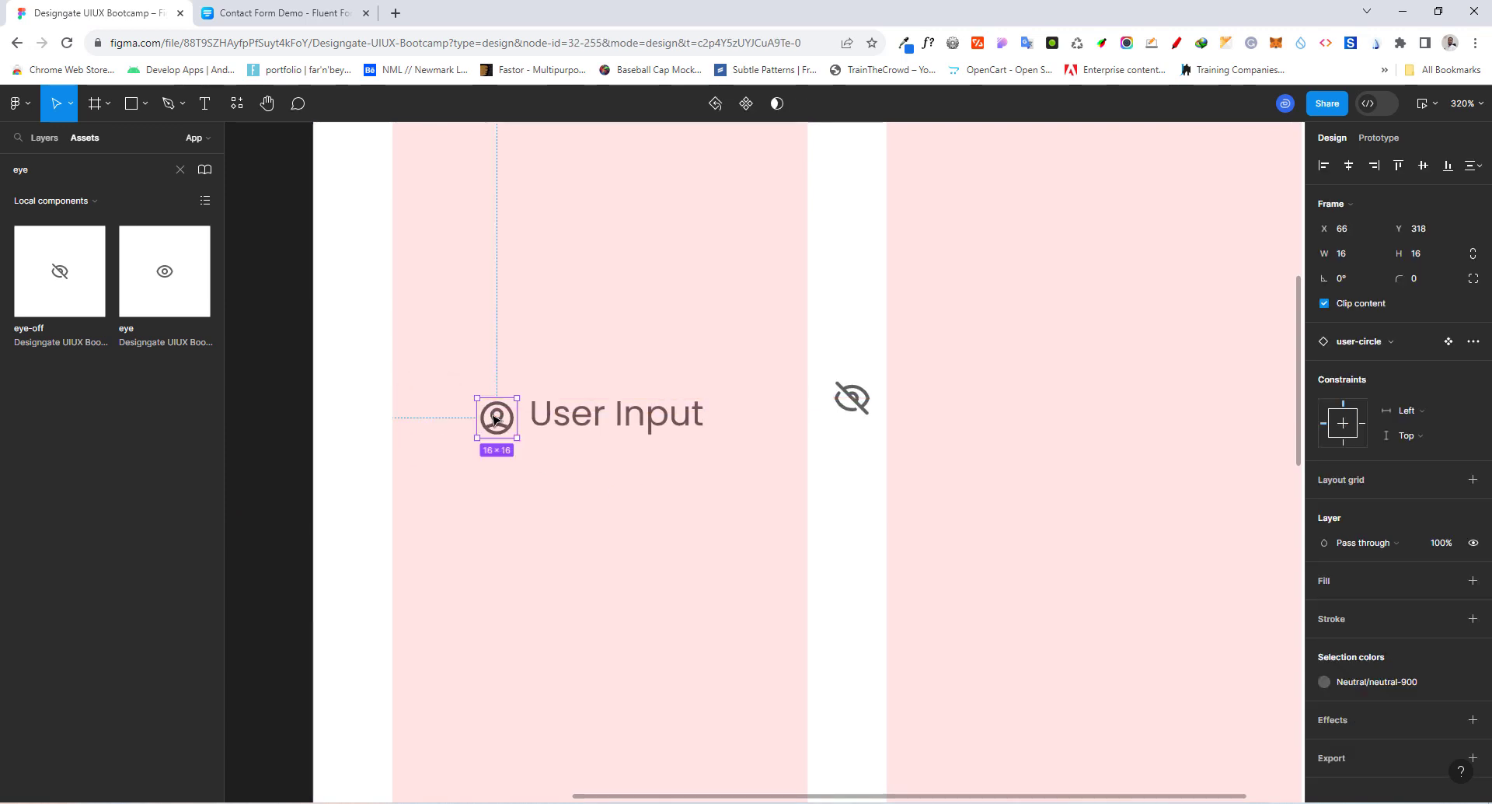
pyautogui.click(614, 419)
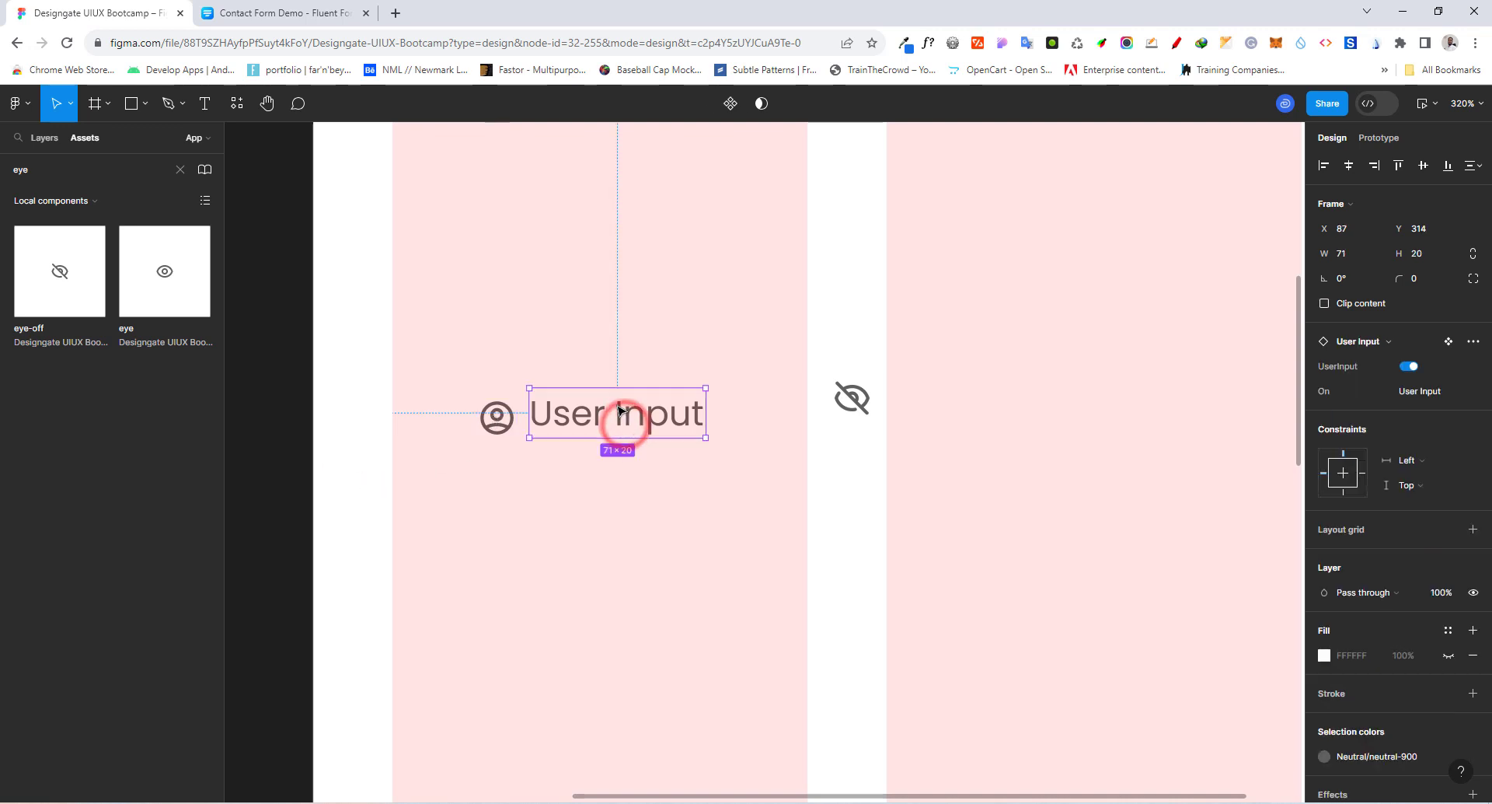
pyautogui.moveTo(614, 423); pyautogui.dragTo(614, 431)
pyautogui.scroll(-2, 514, 440)
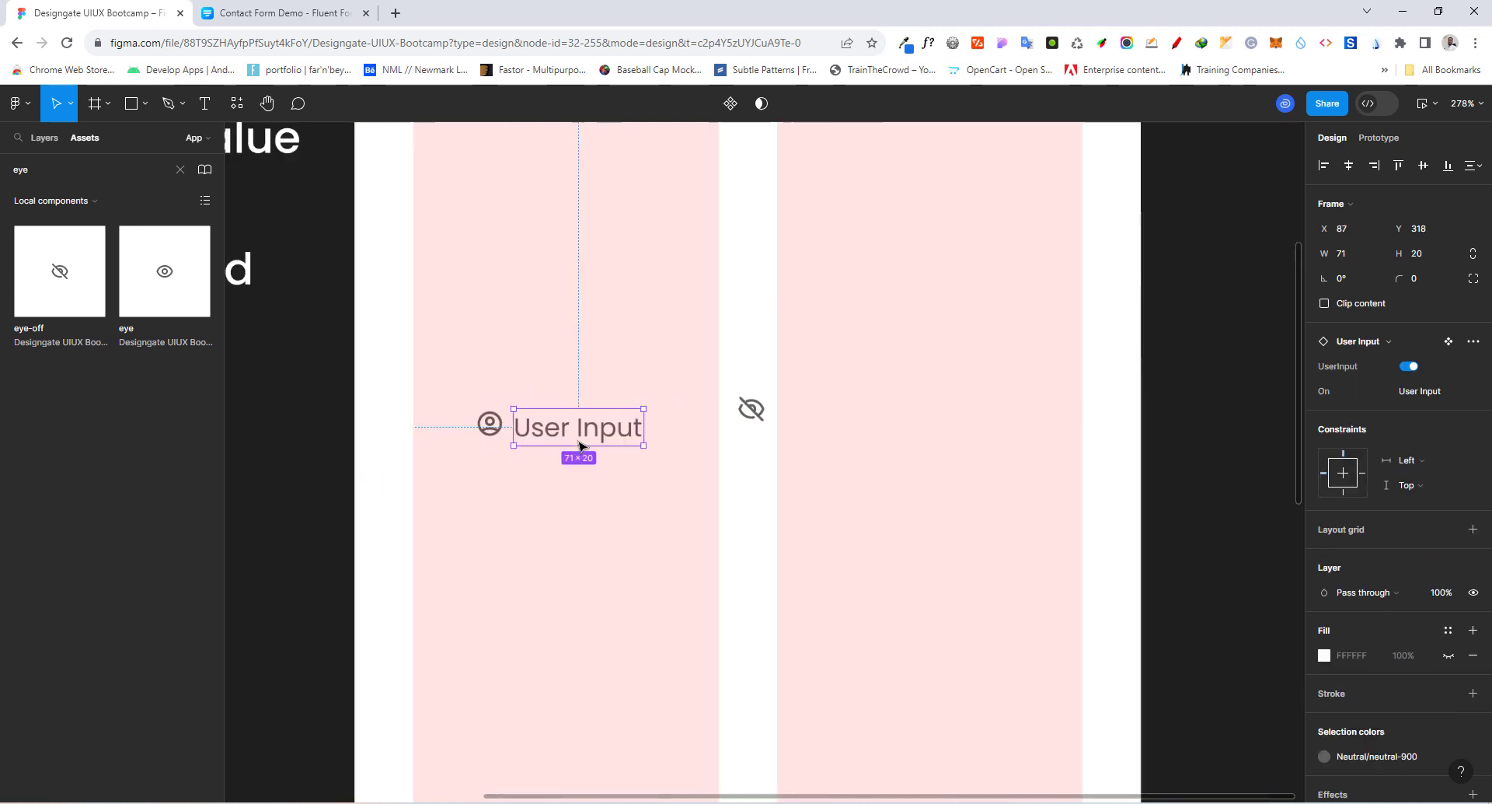
pyautogui.moveTo(764, 419); pyautogui.dragTo(991, 424)
# Wrap the user-circle icon and the User Input text together in an auto layout frame.
pyautogui.click(593, 427)
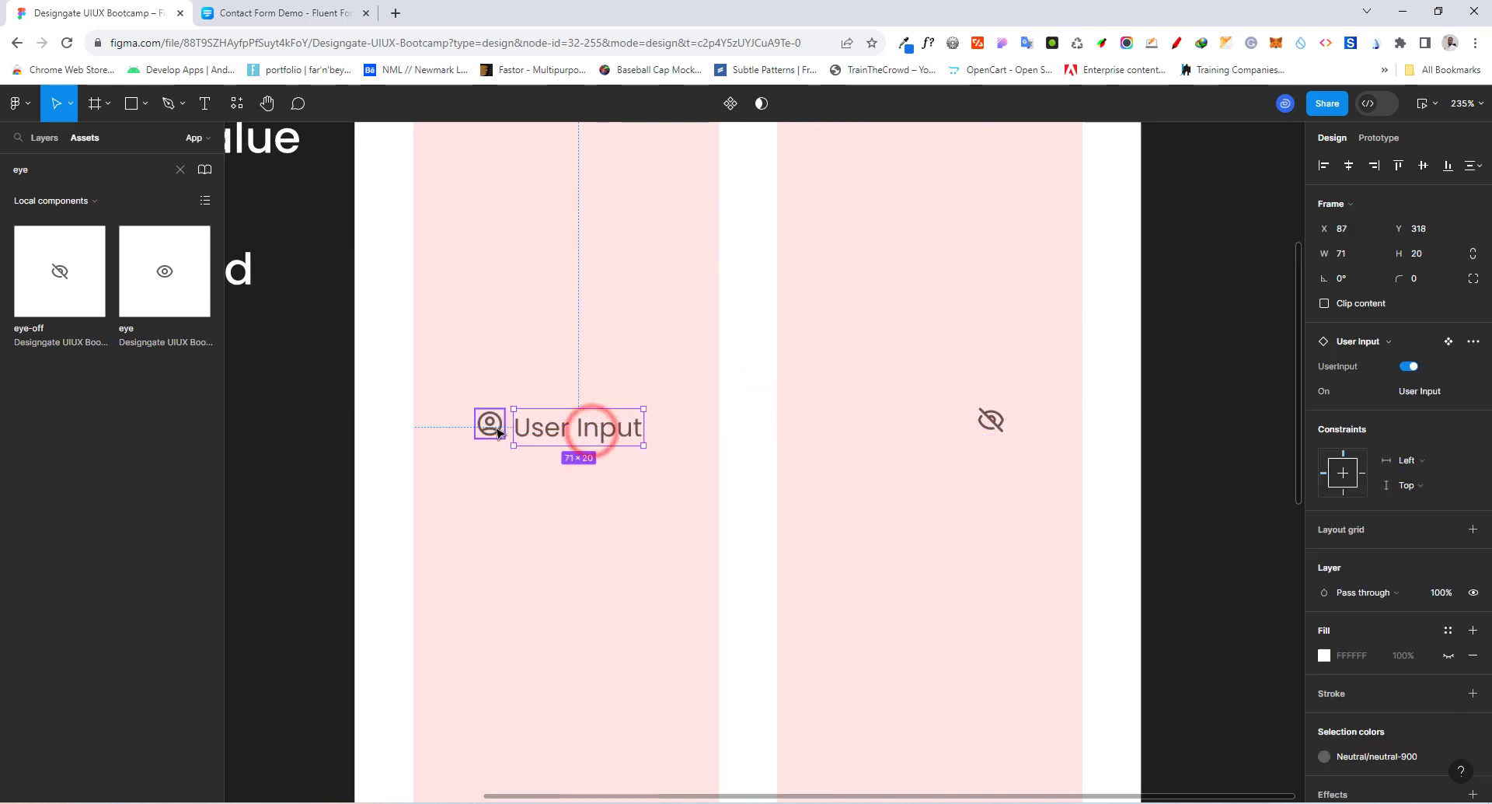
pyautogui.click(498, 433)
pyautogui.keyDown('shift'); pyautogui.click(981, 431); pyautogui.keyUp('shift')
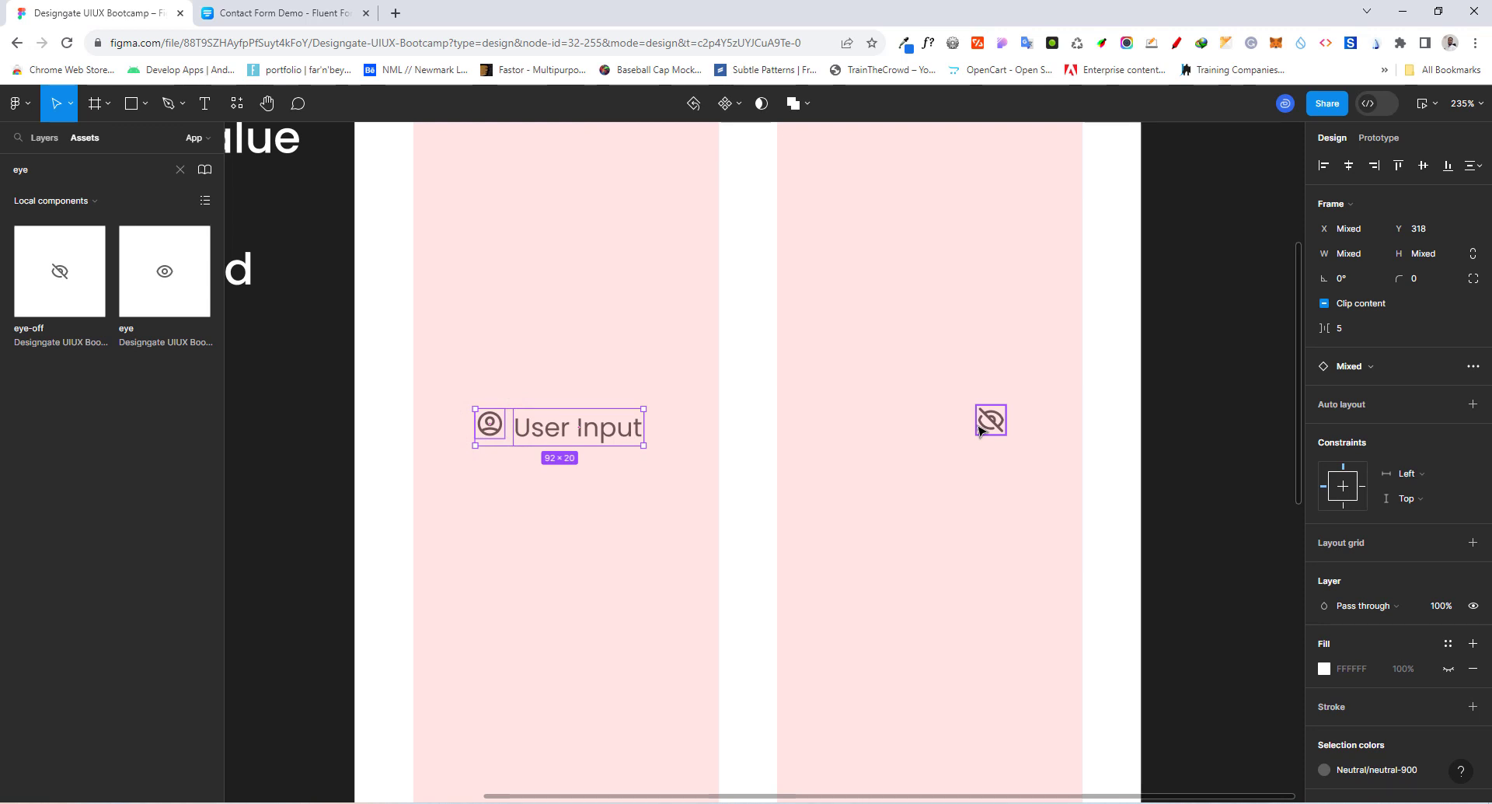
pyautogui.scroll(4, 536, 429)
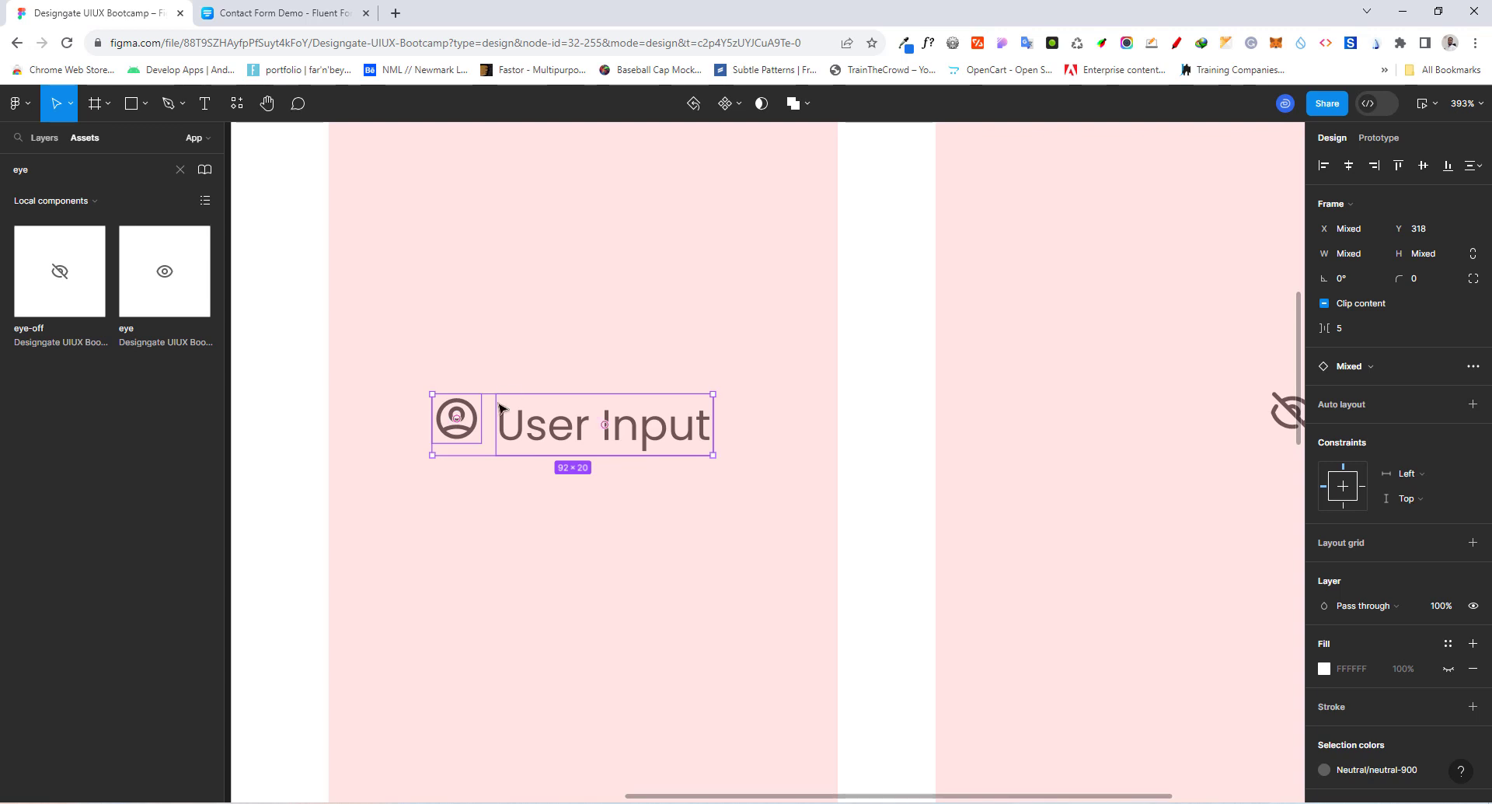
pyautogui.click(319, 370)
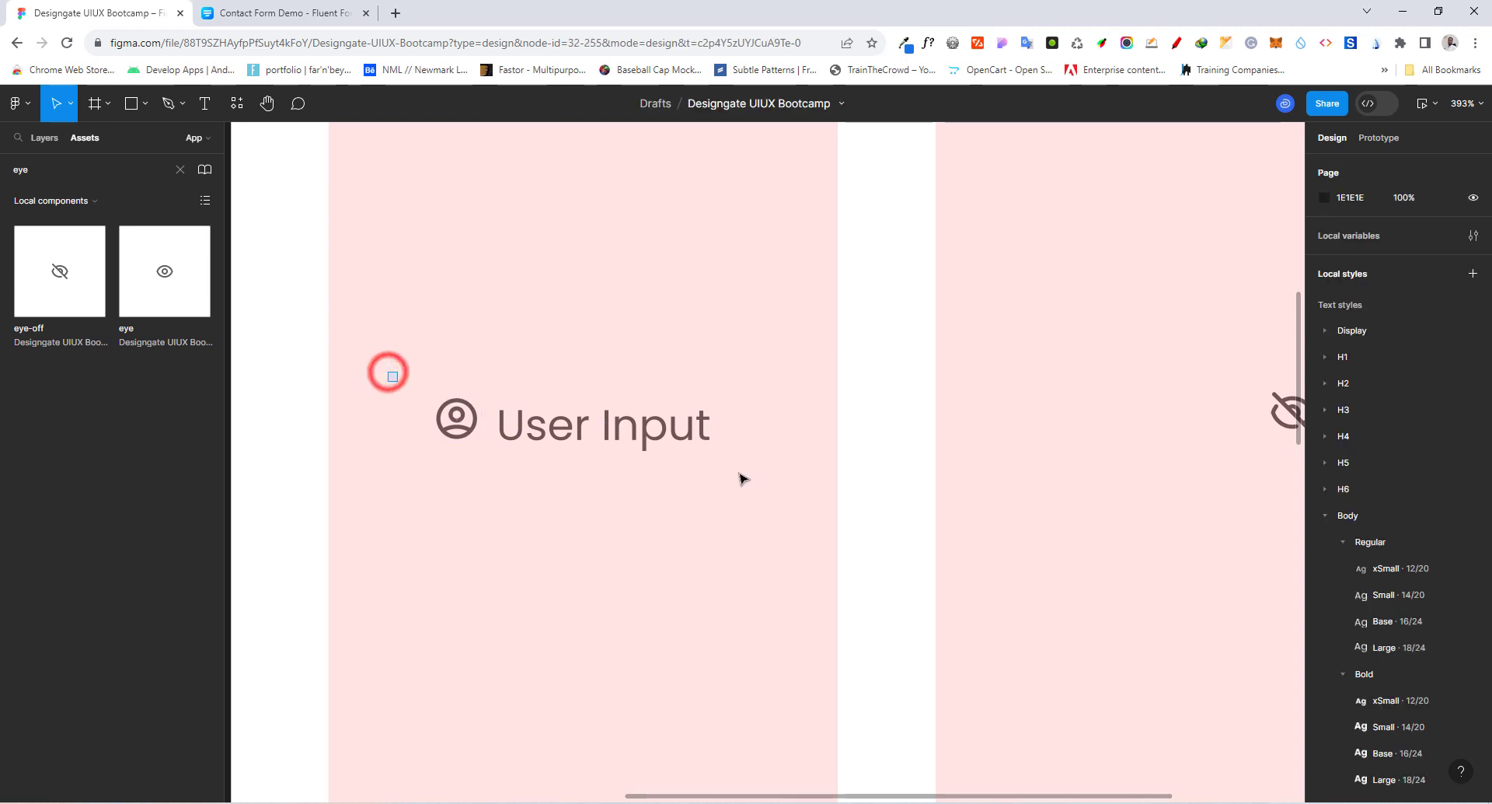
pyautogui.moveTo(741, 478); pyautogui.dragTo(786, 494)
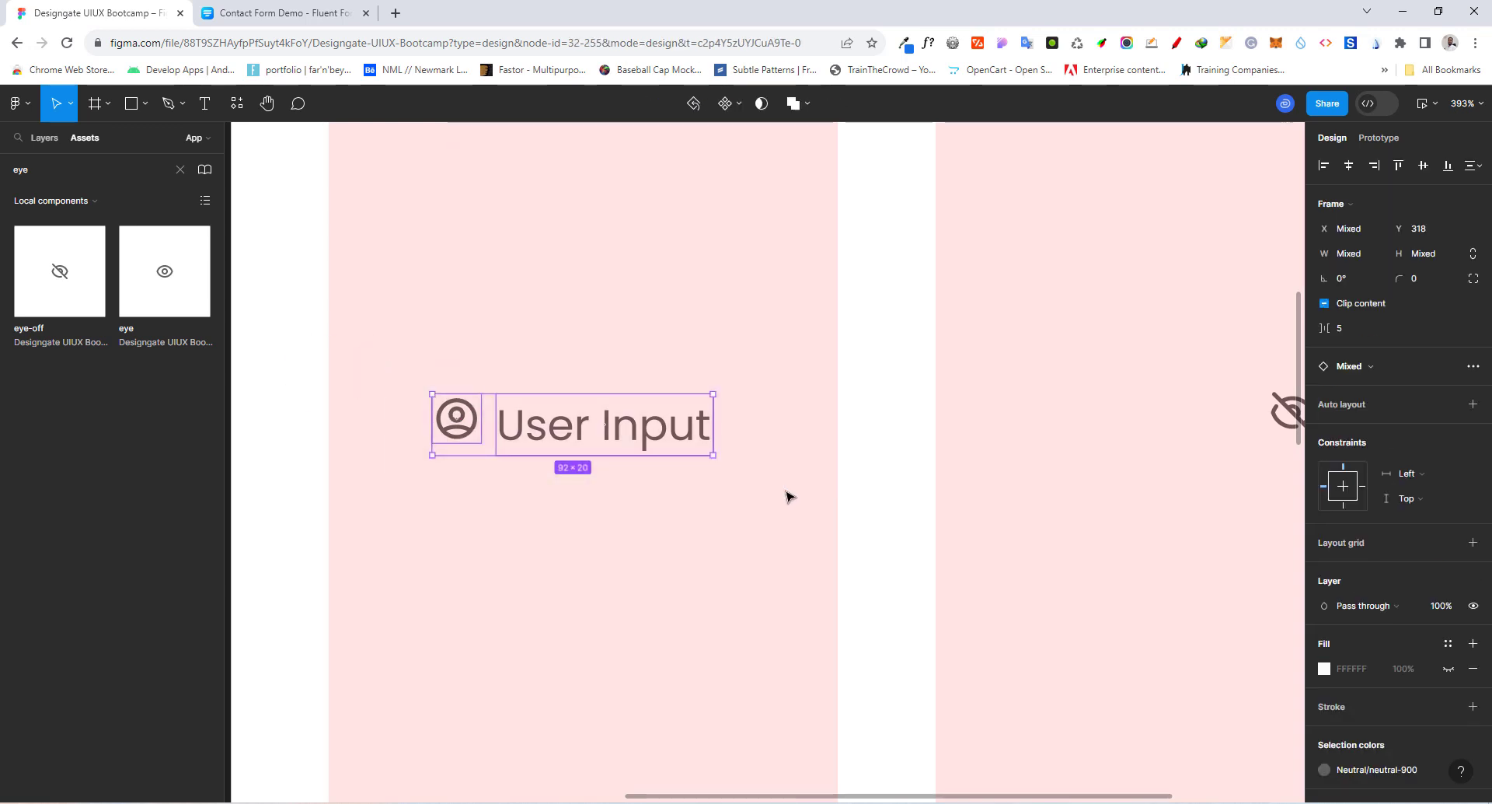
pyautogui.hotkey('shift', 'a')
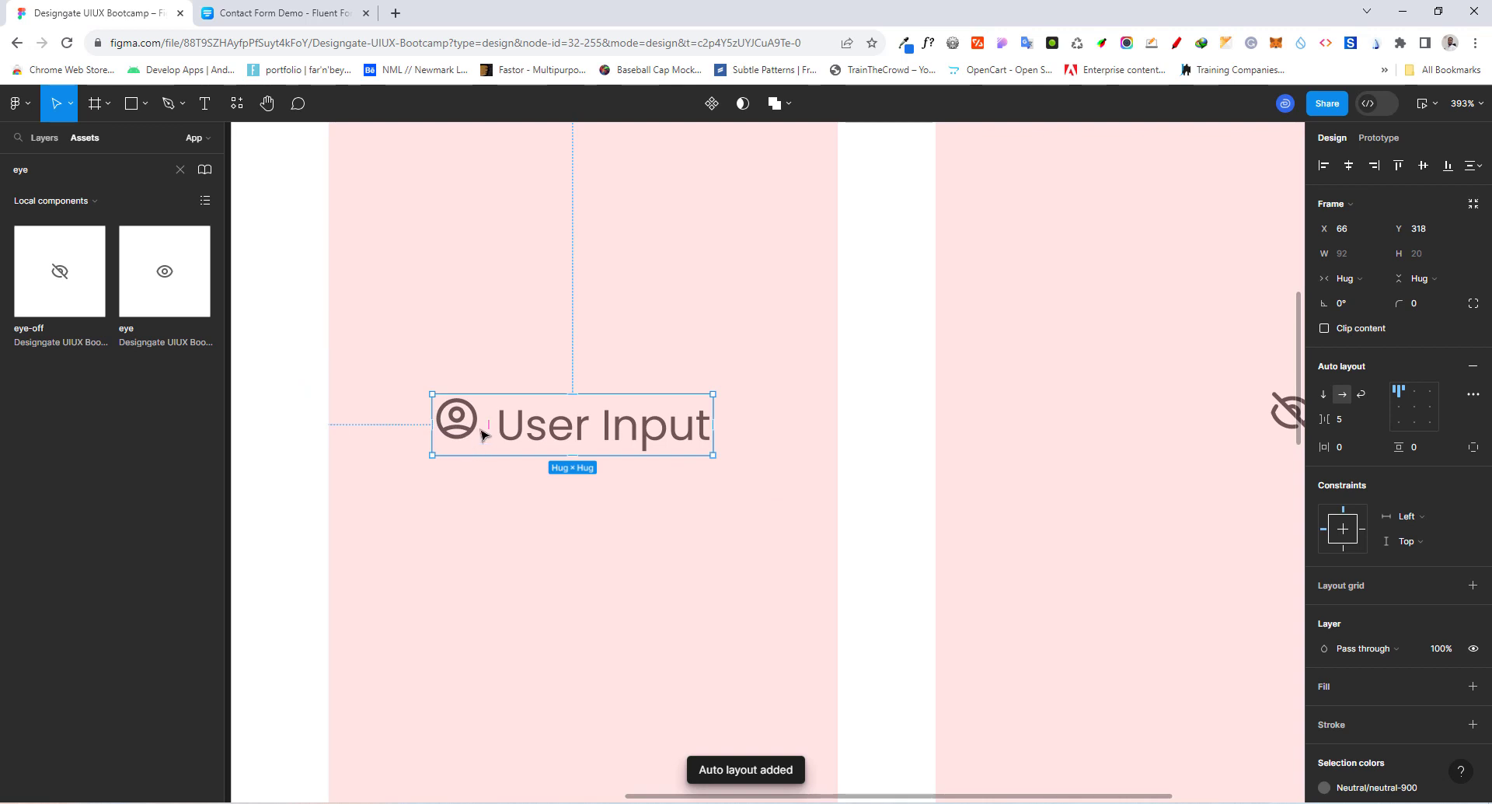
# Align the icon-and-text auto layout's items left and vertically centred, with a gap of 4 between them.
pyautogui.click(1399, 406)
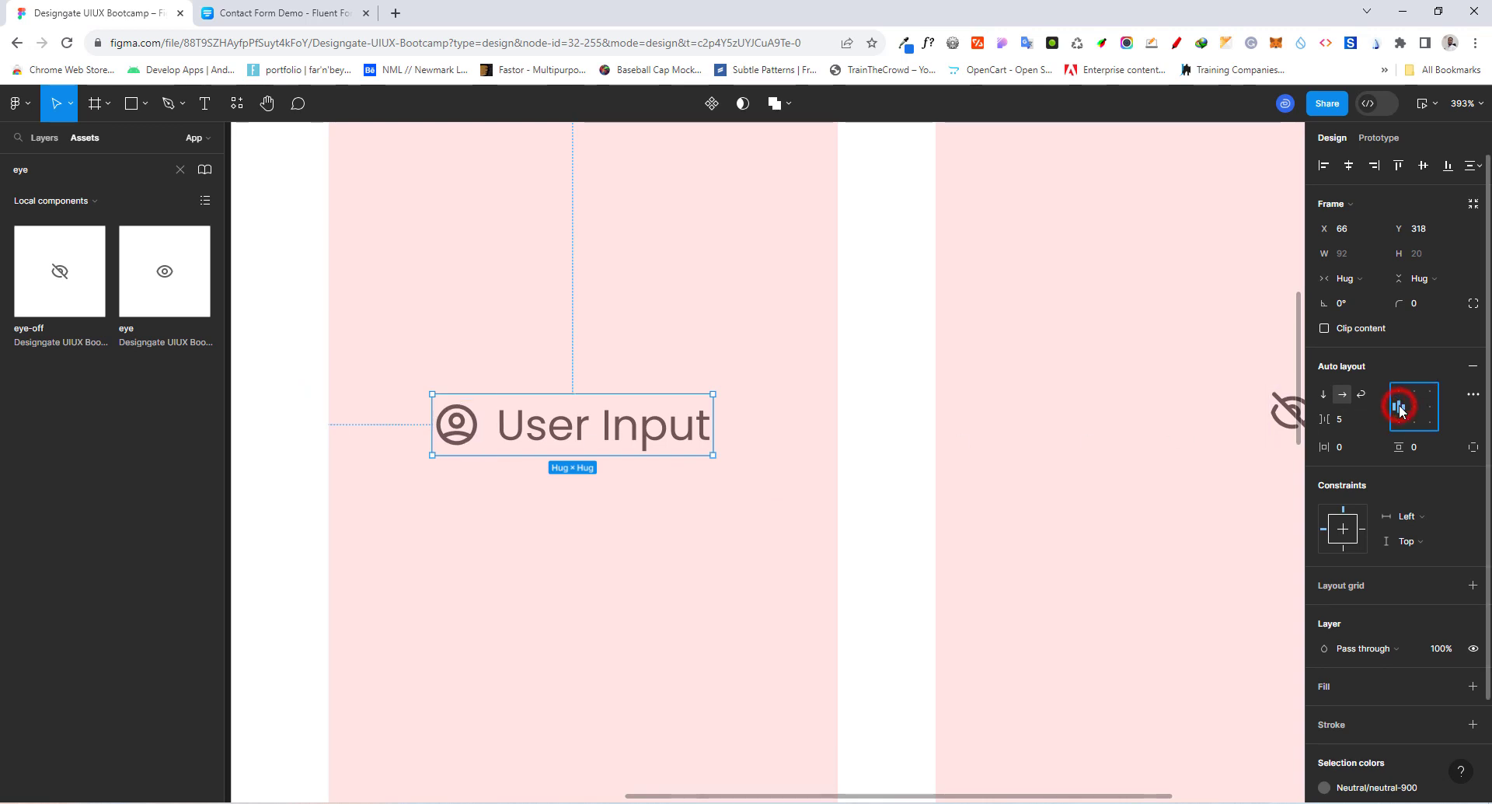
pyautogui.click(1340, 421)
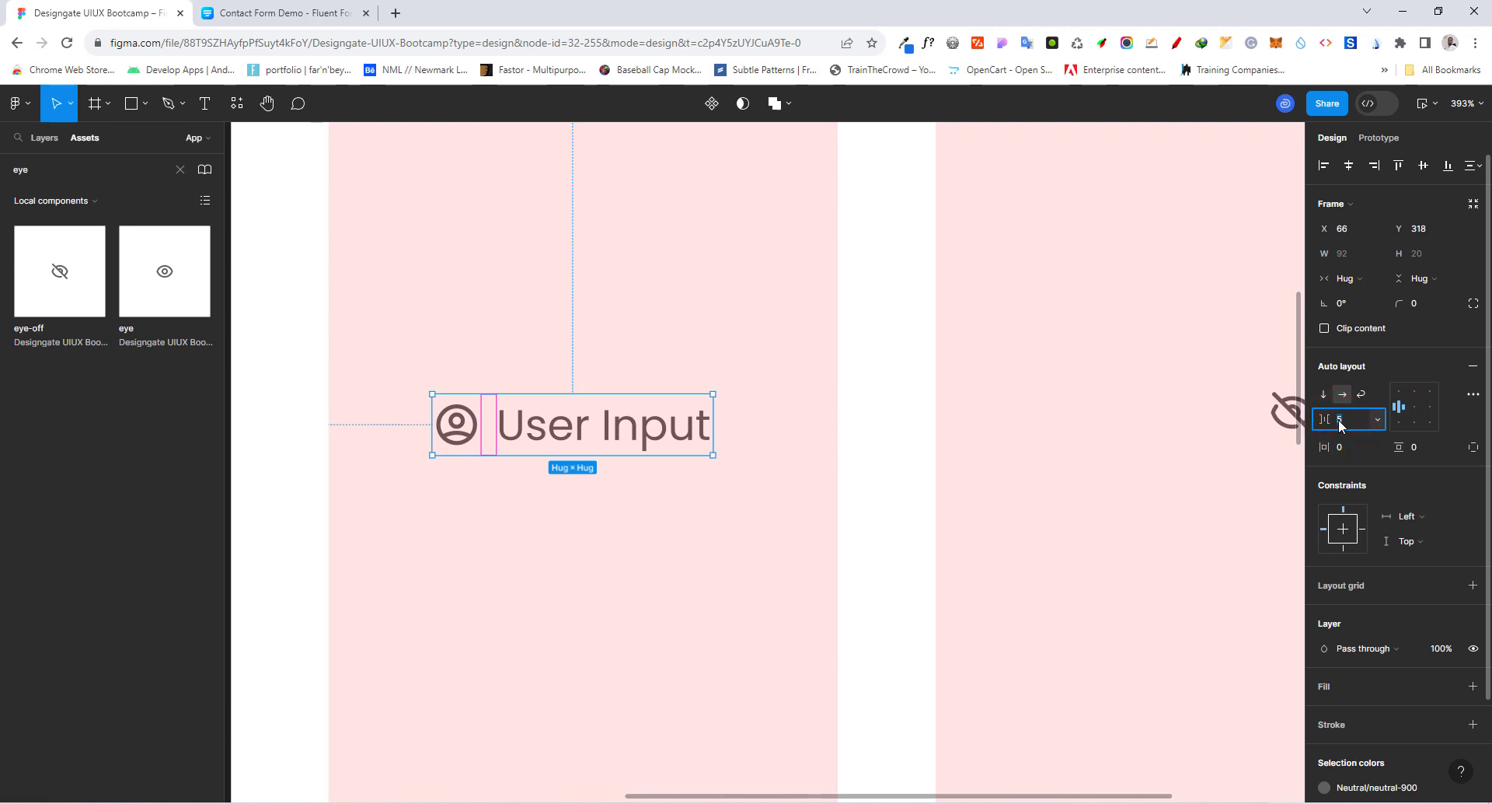
pyautogui.write('4')
pyautogui.press('Return')
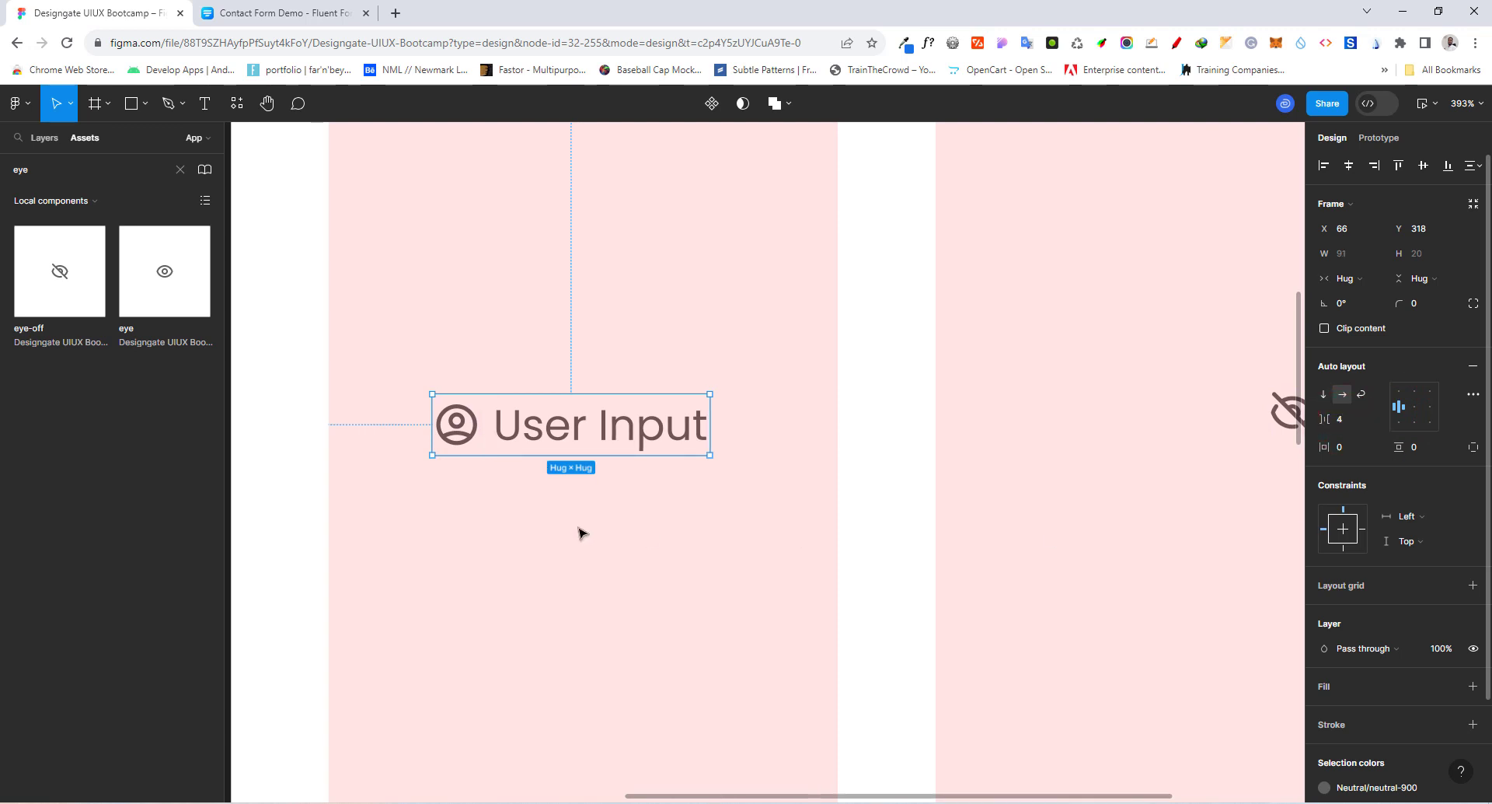
# Wrap the icon-and-text frame and the eye-off icon together in an outer horizontal auto layout frame.
pyautogui.keyDown('ctrl'); pyautogui.scroll(-2, 340, 463); pyautogui.keyUp('ctrl')
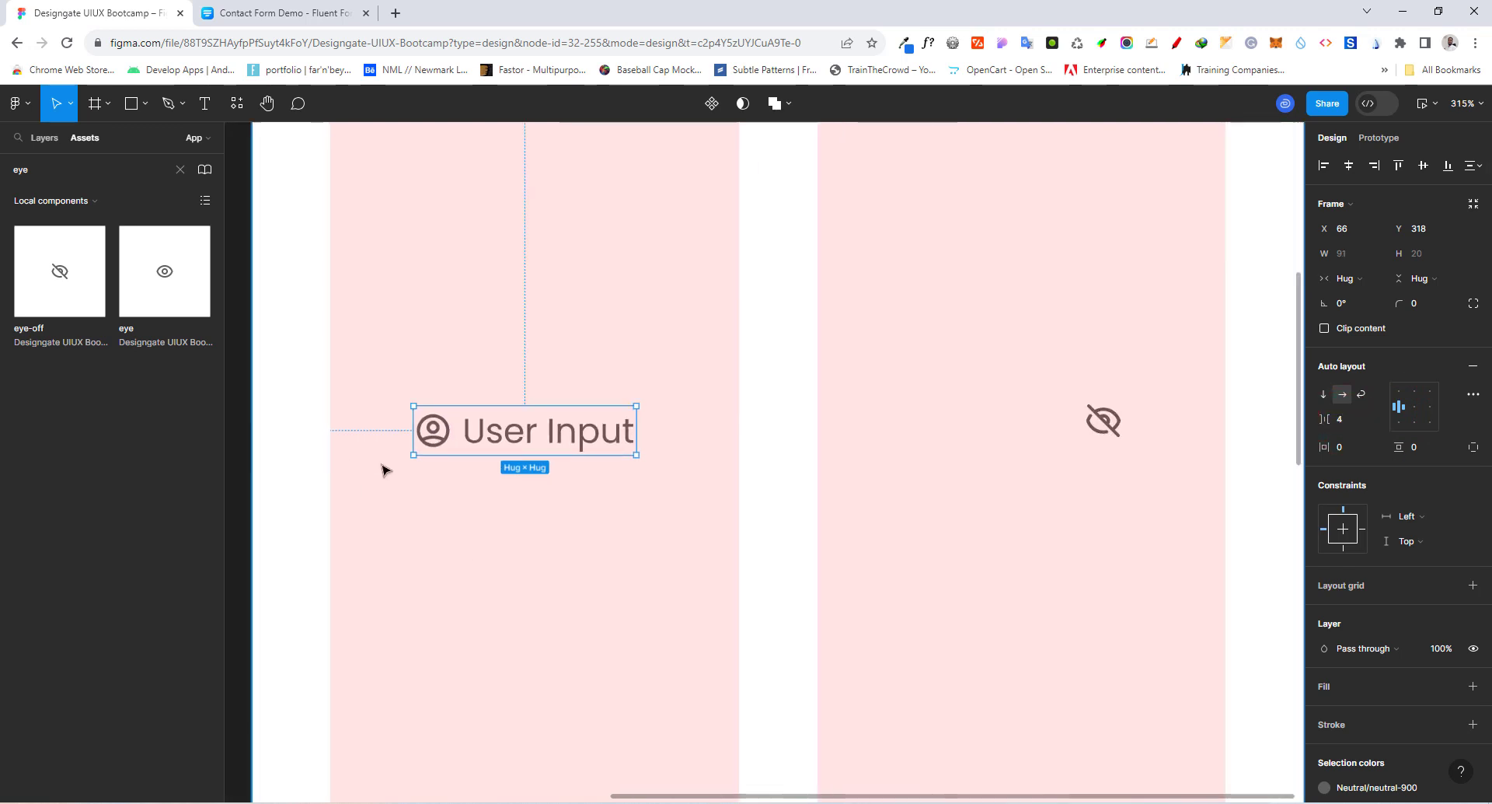
pyautogui.click(1104, 420)
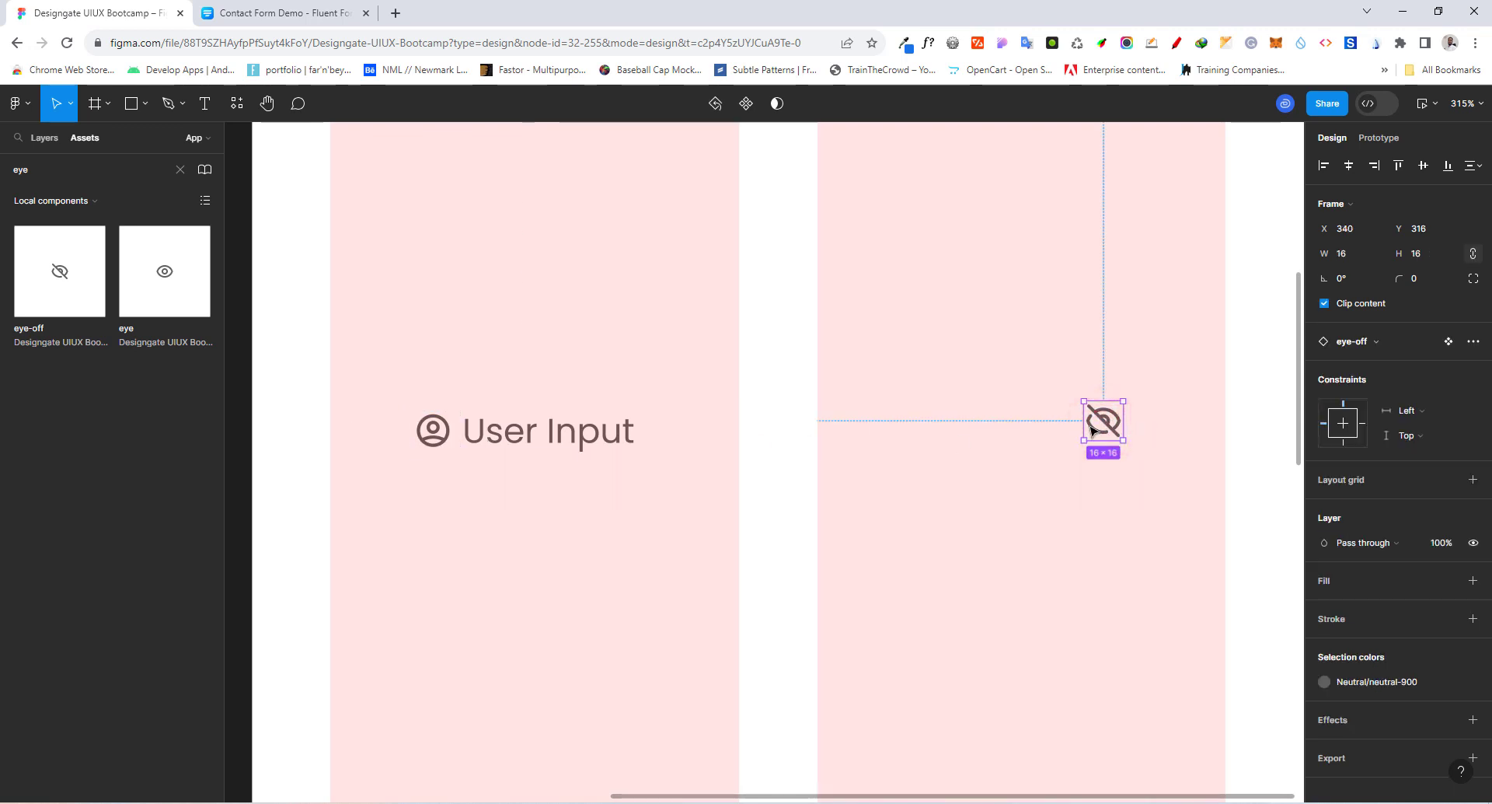
pyautogui.click(560, 432)
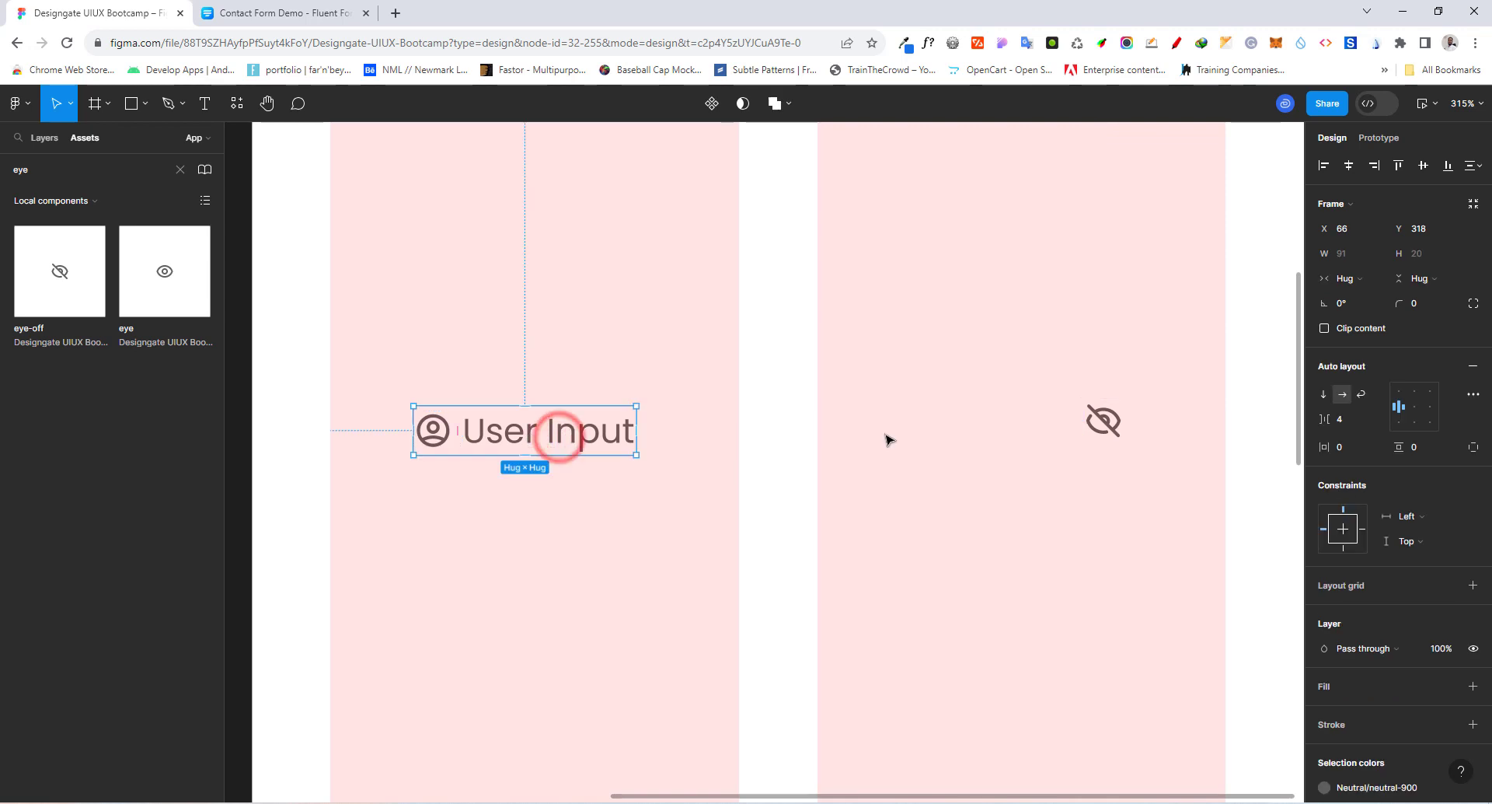
pyautogui.keyDown('shift'); pyautogui.click(1102, 431); pyautogui.keyUp('shift')
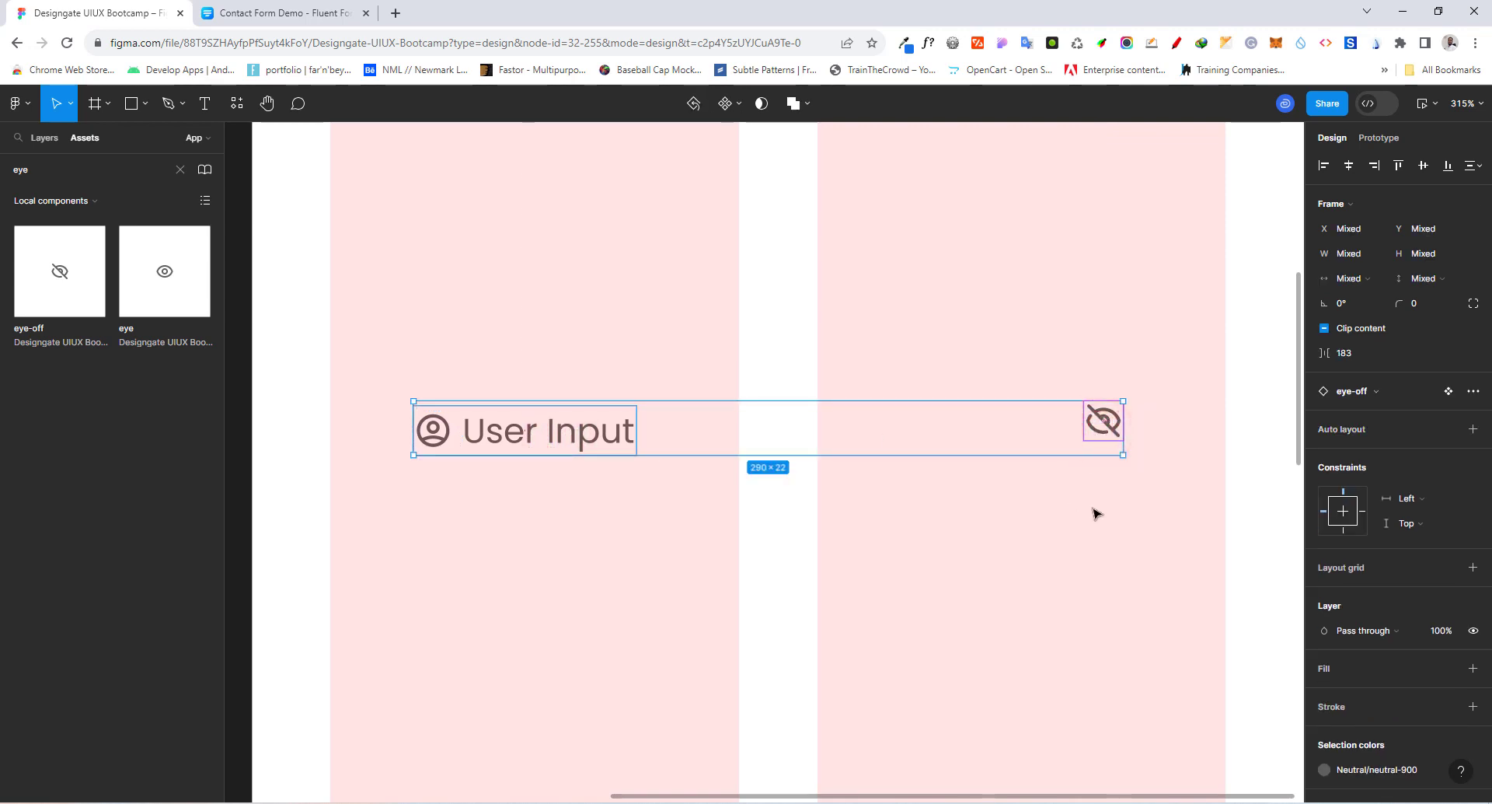
pyautogui.moveTo(392, 339); pyautogui.dragTo(1142, 493)
pyautogui.hotkey('shift', 'a')
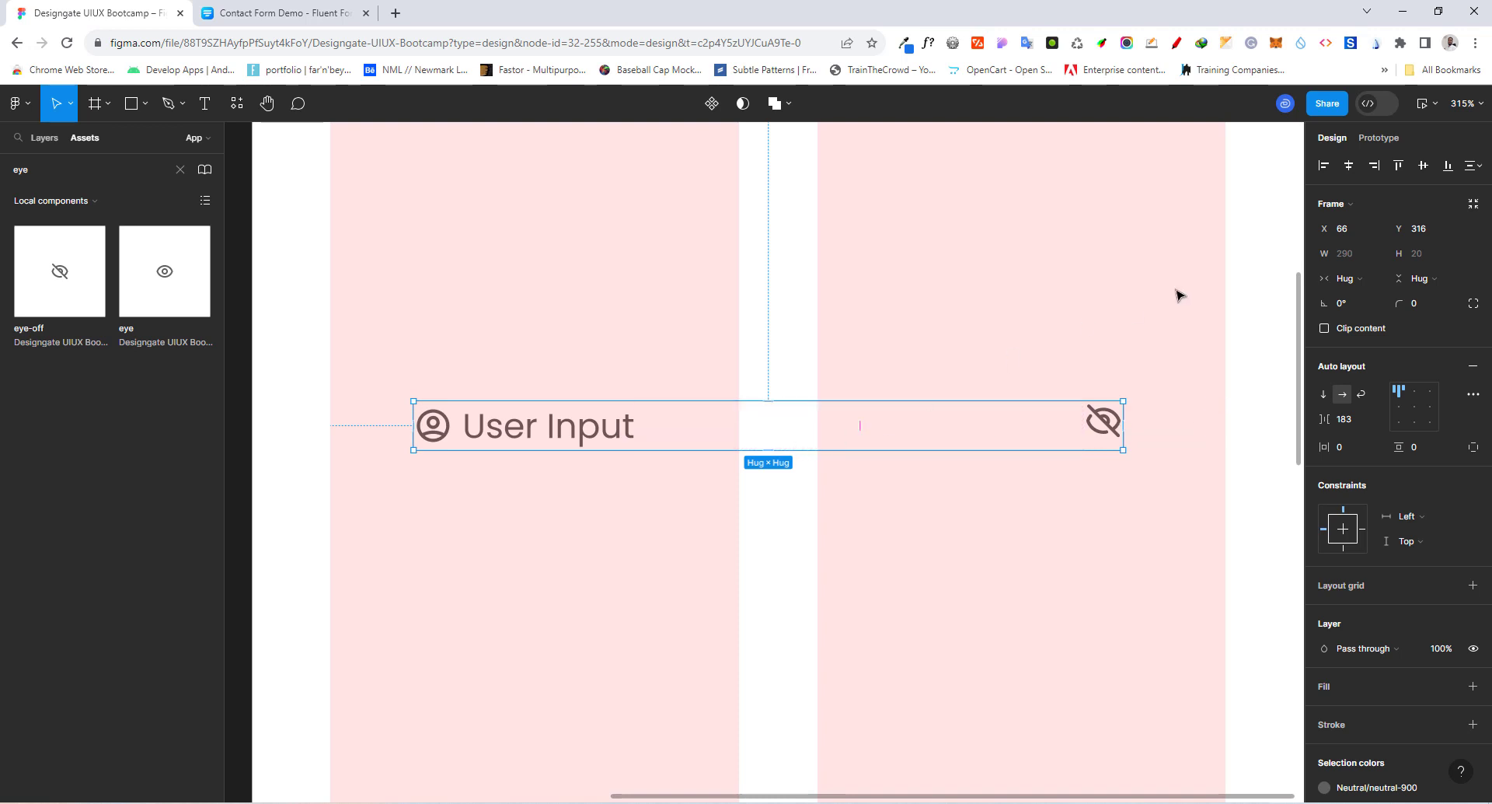
# Set the outer input frame's height to 48 and align its contents left and vertically centred.
pyautogui.click(1416, 254)
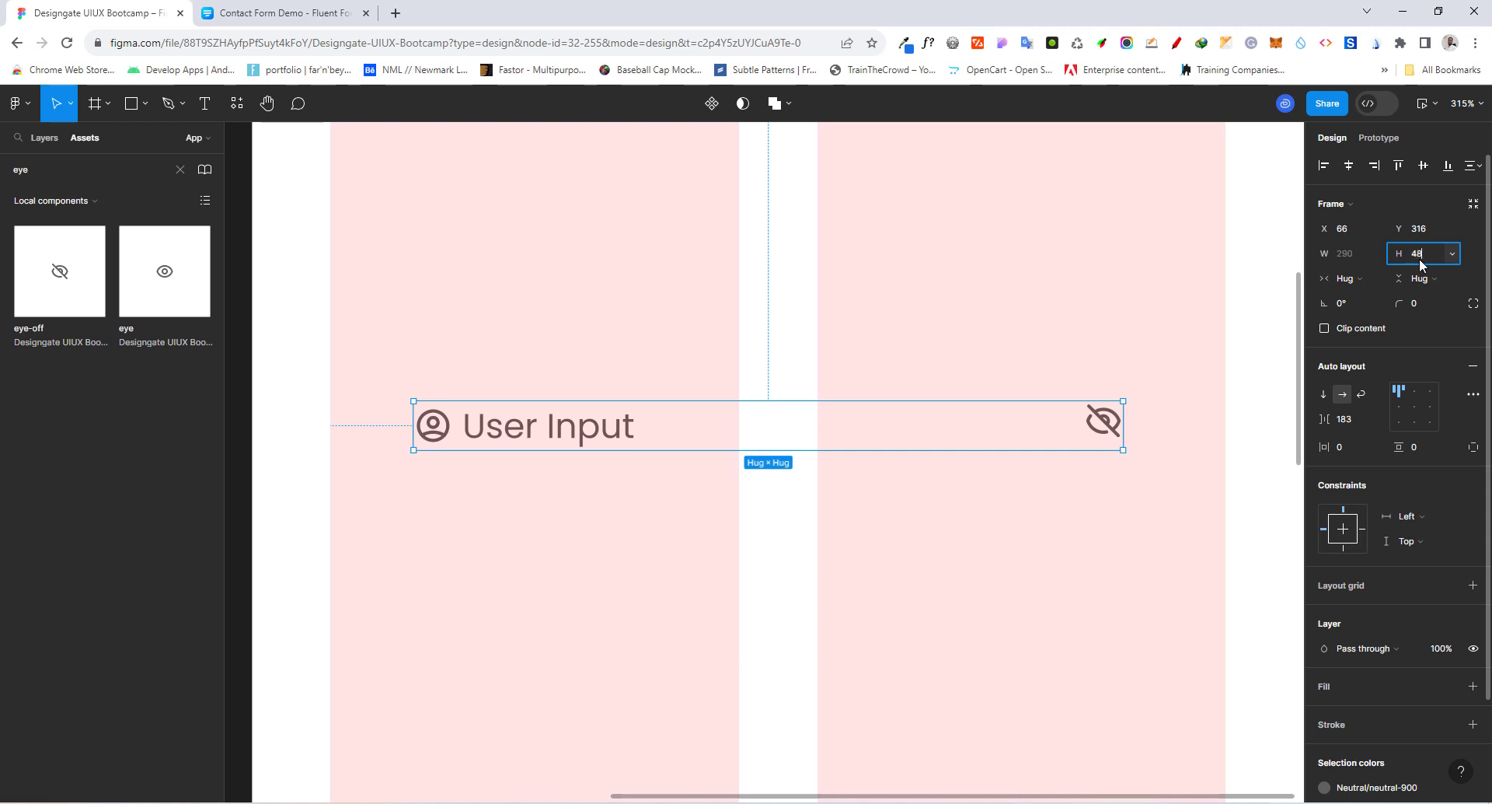
pyautogui.press('Return')
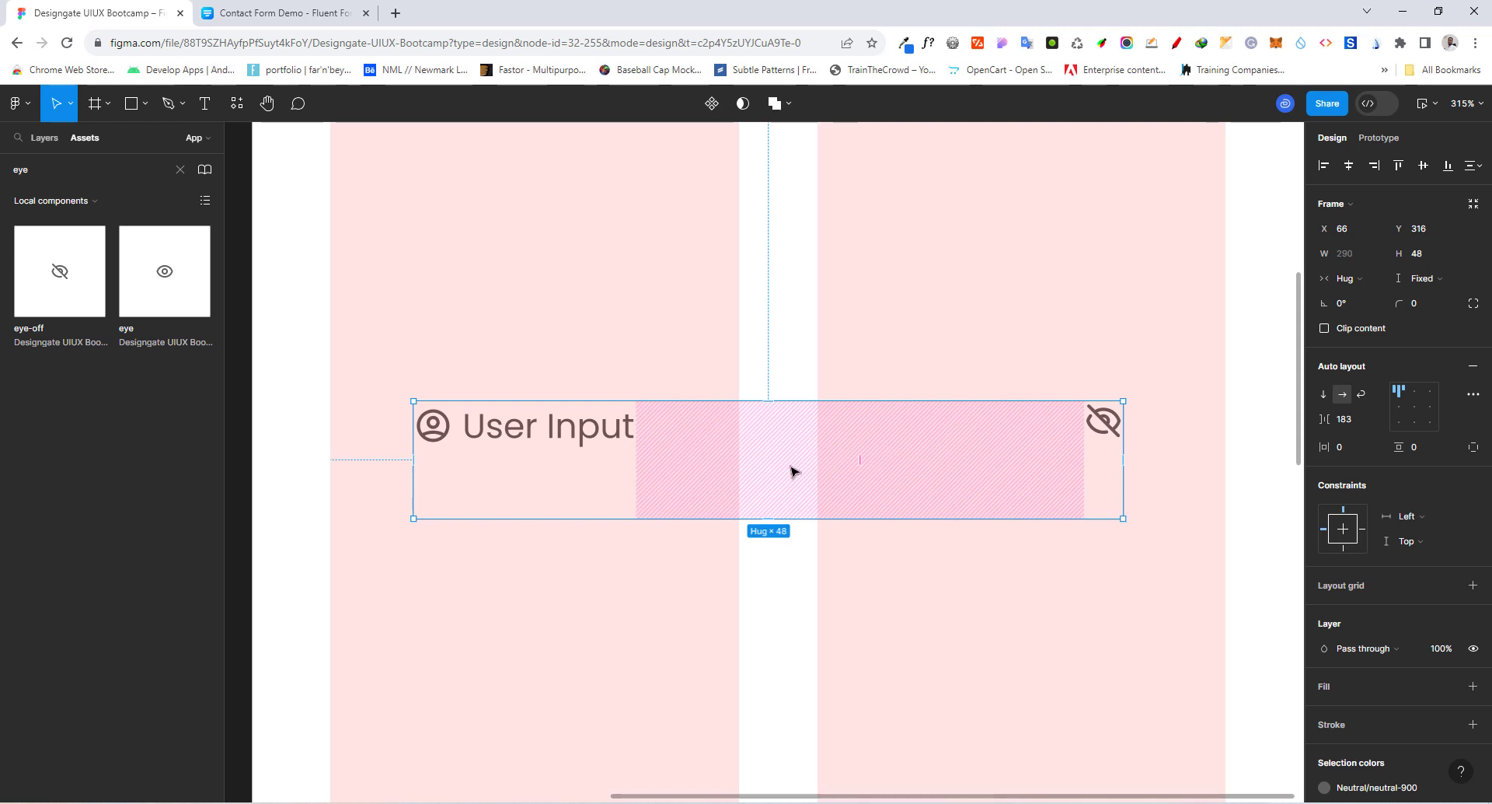
pyautogui.click(1398, 406)
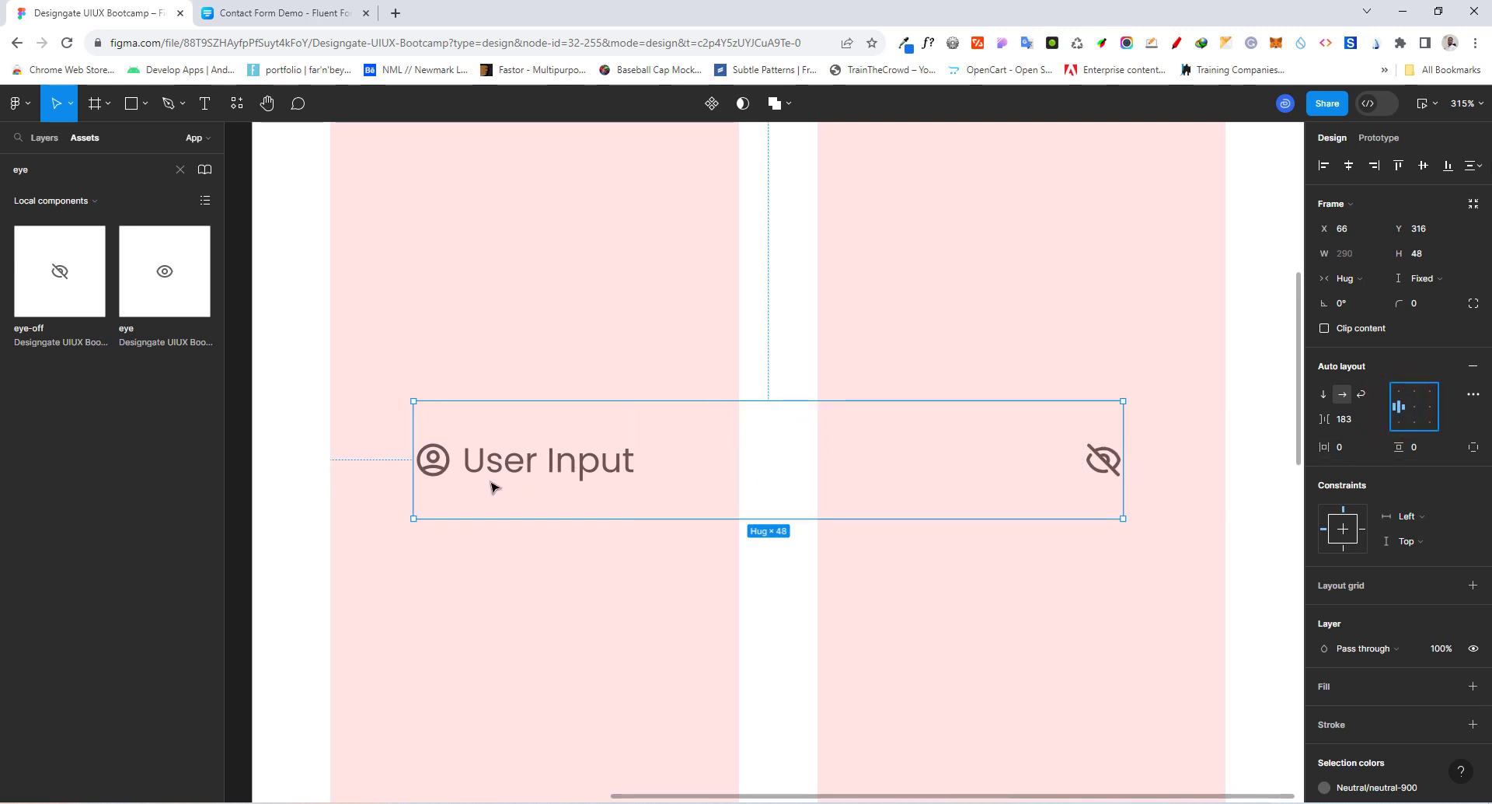
pyautogui.scroll(-2, 451, 448)
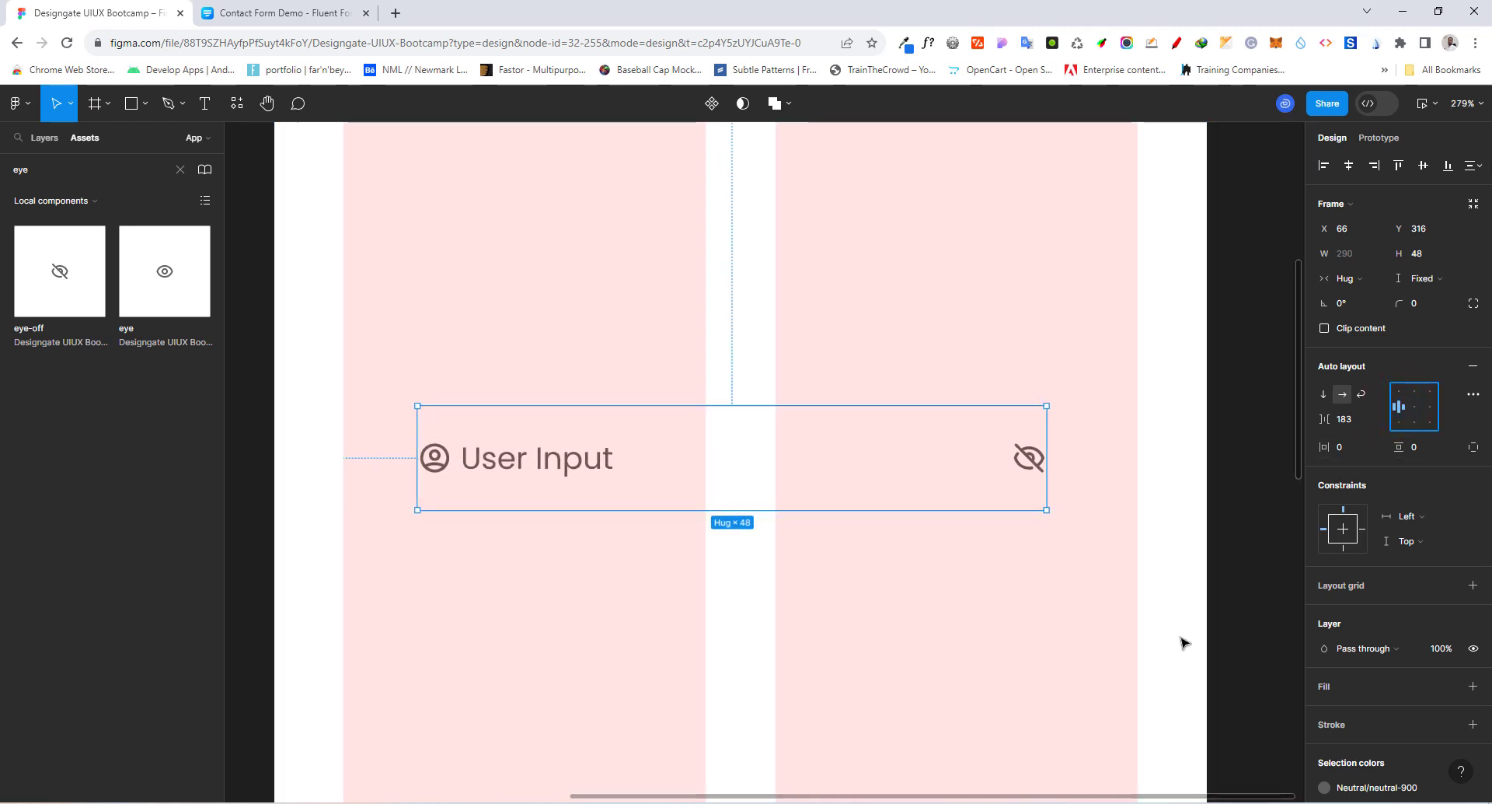
# Give the outer input frame a fill using the White colour style.
pyautogui.click(1473, 687)
pyautogui.click(1449, 686)
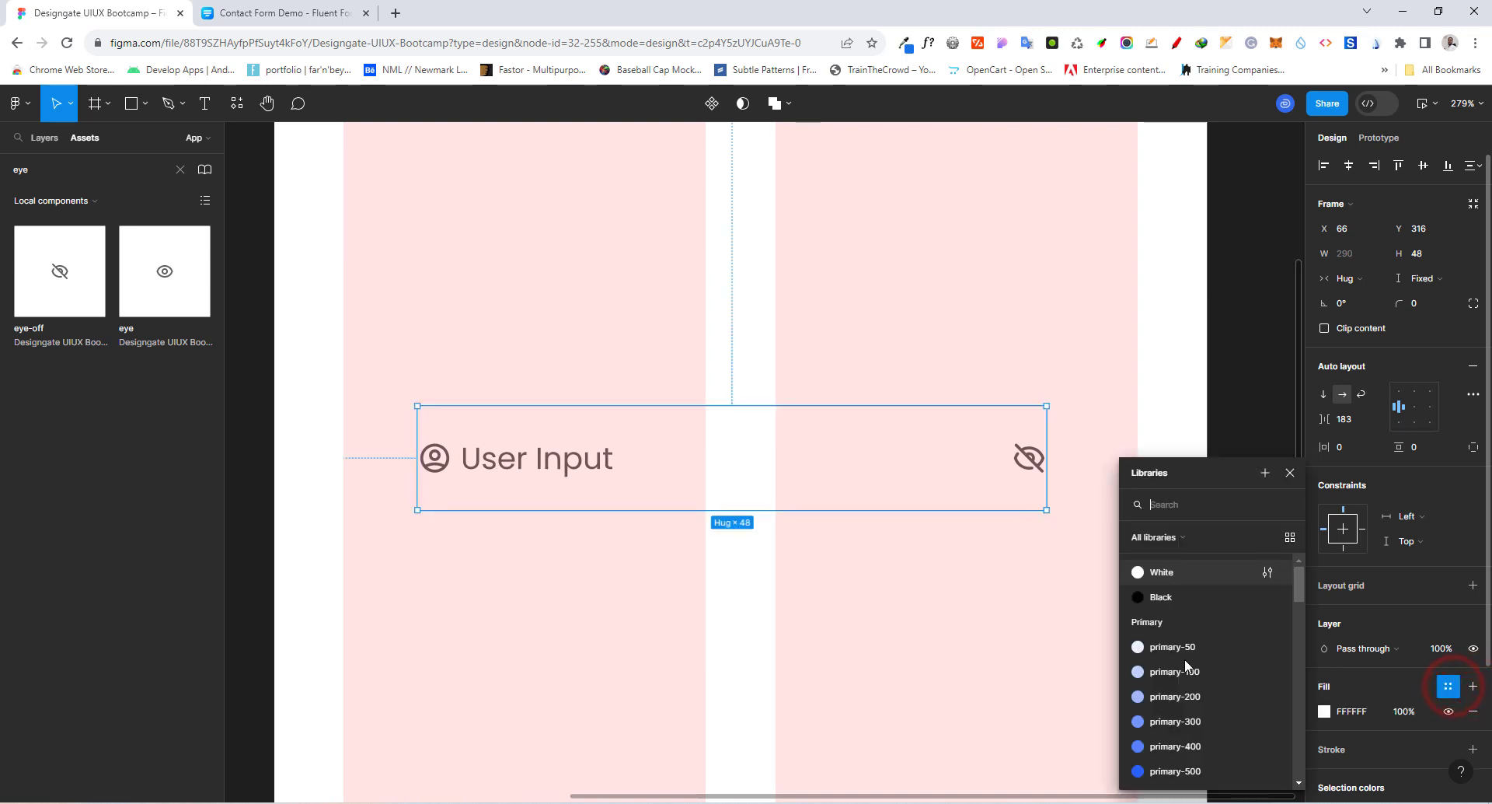
pyautogui.click(1167, 577)
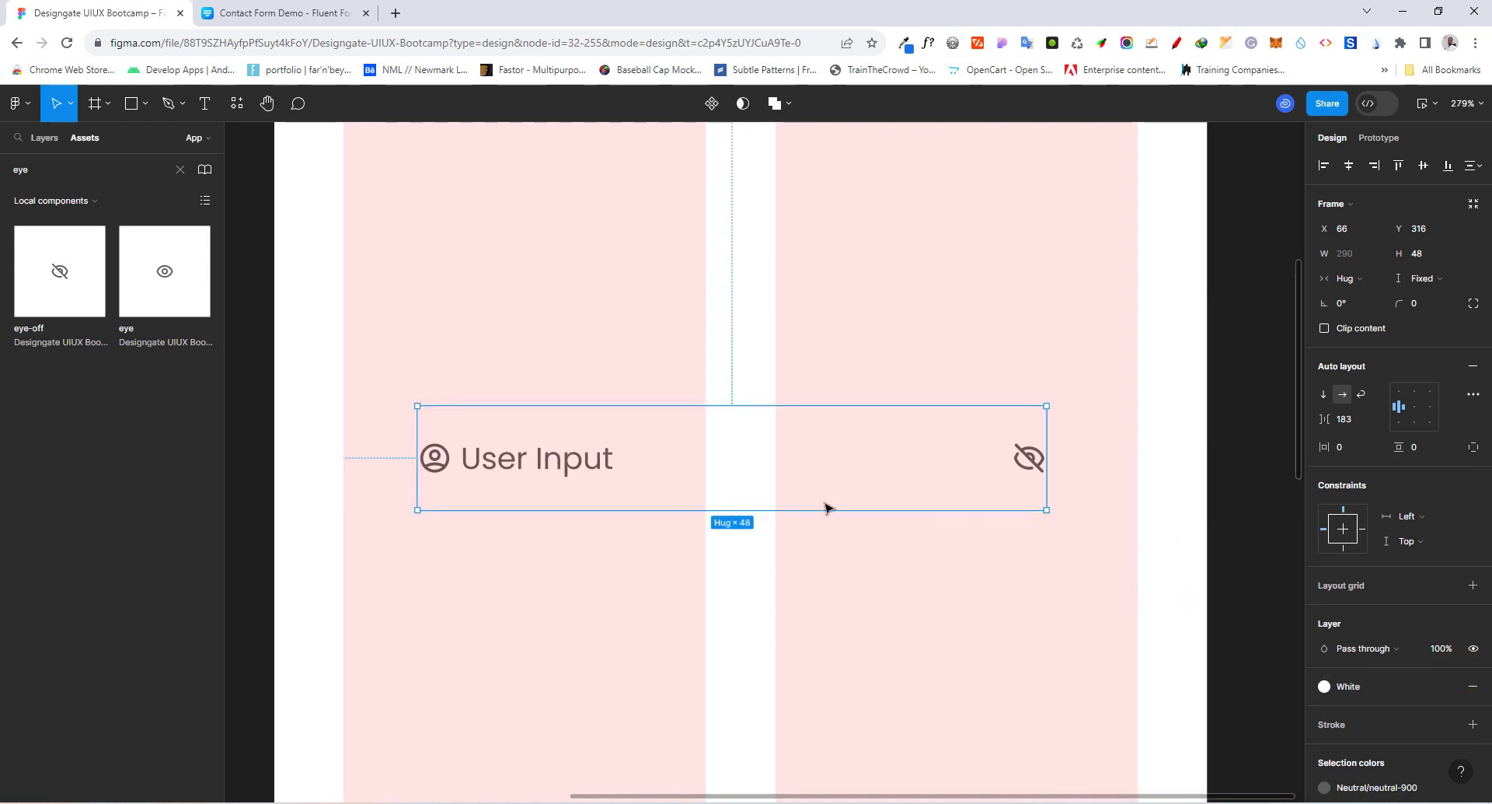
# Set the outer input frame's horizontal padding to 16.
pyautogui.scroll(-2, 530, 430)
pyautogui.scroll(-5, 507, 544)
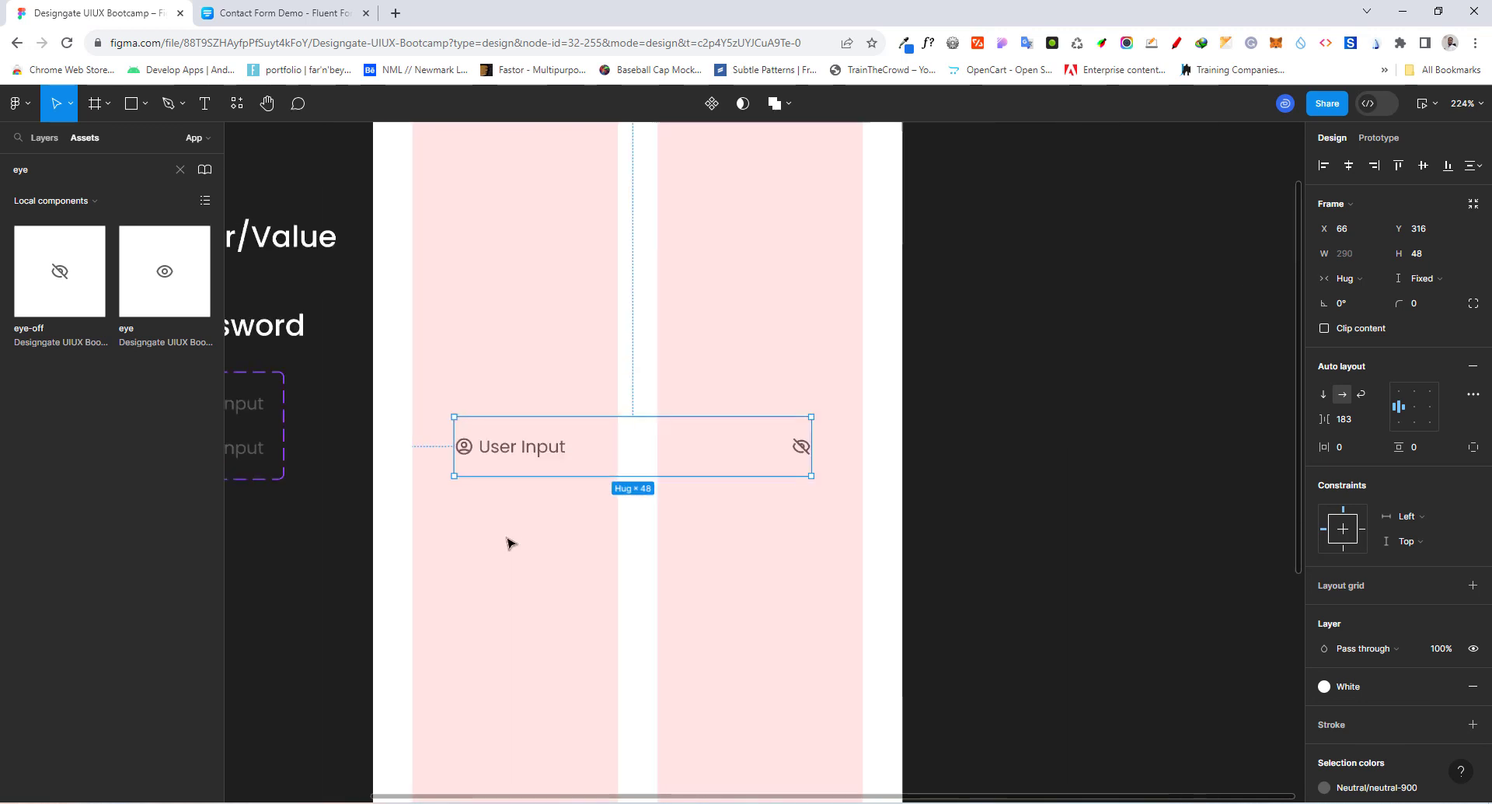
pyautogui.scroll(-4, 509, 472)
pyautogui.click(472, 219)
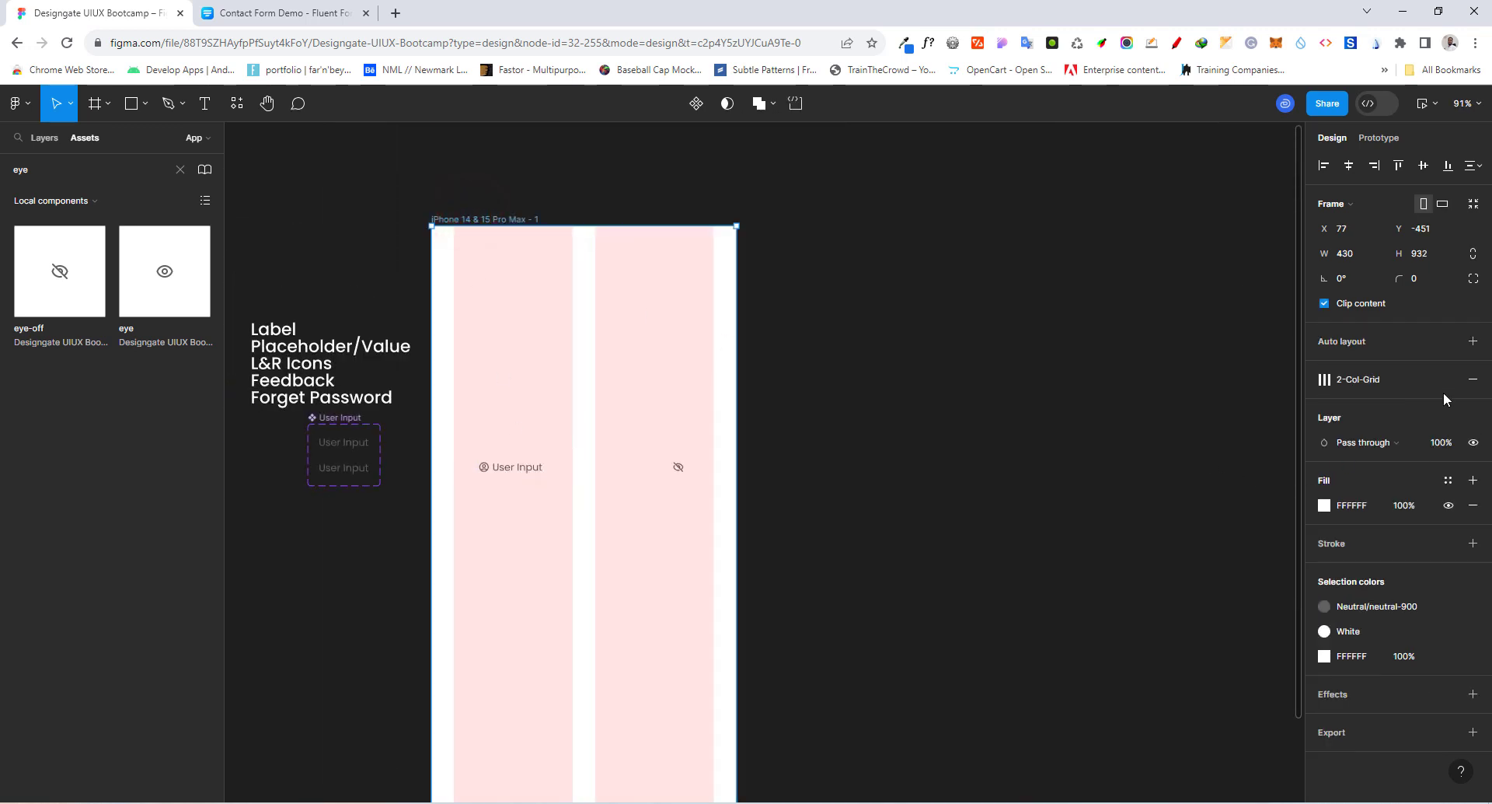
pyautogui.click(503, 474)
pyautogui.scroll(3, 490, 482)
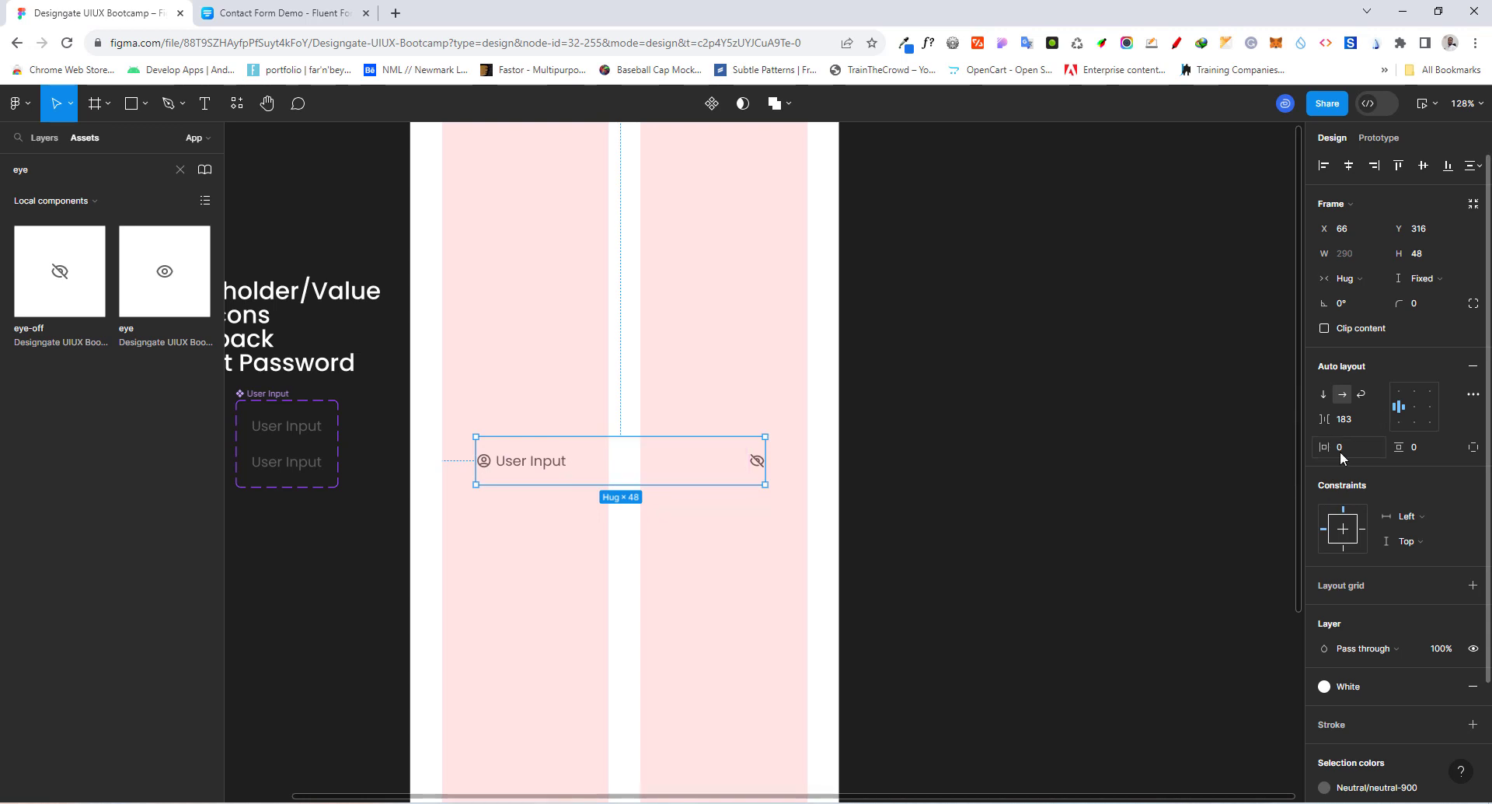
pyautogui.write('16')
pyautogui.press('Return')
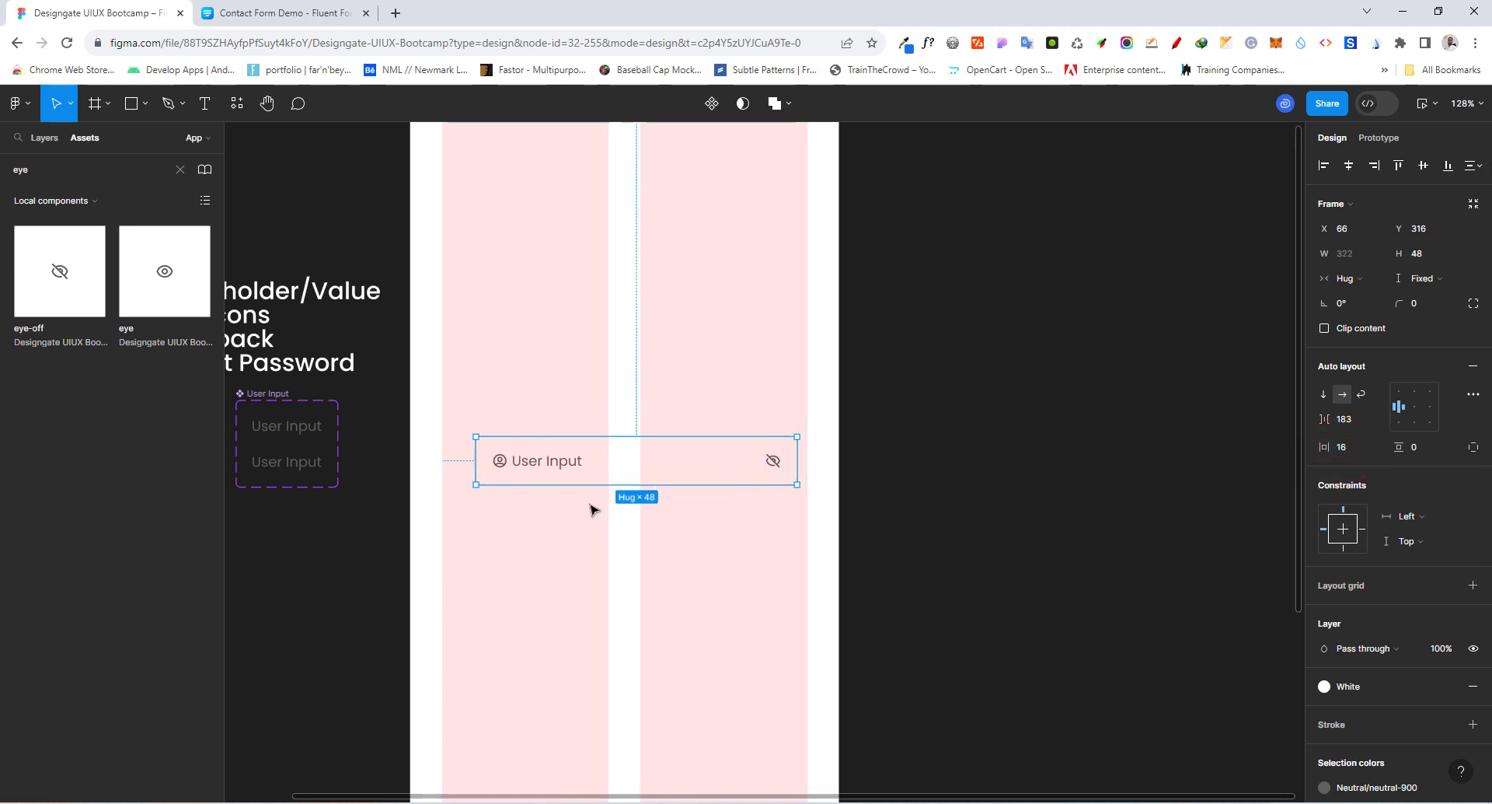
# Set the outer input frame's horizontal gap to Auto so its items spread to both ends.
pyautogui.scroll(2, 593, 509)
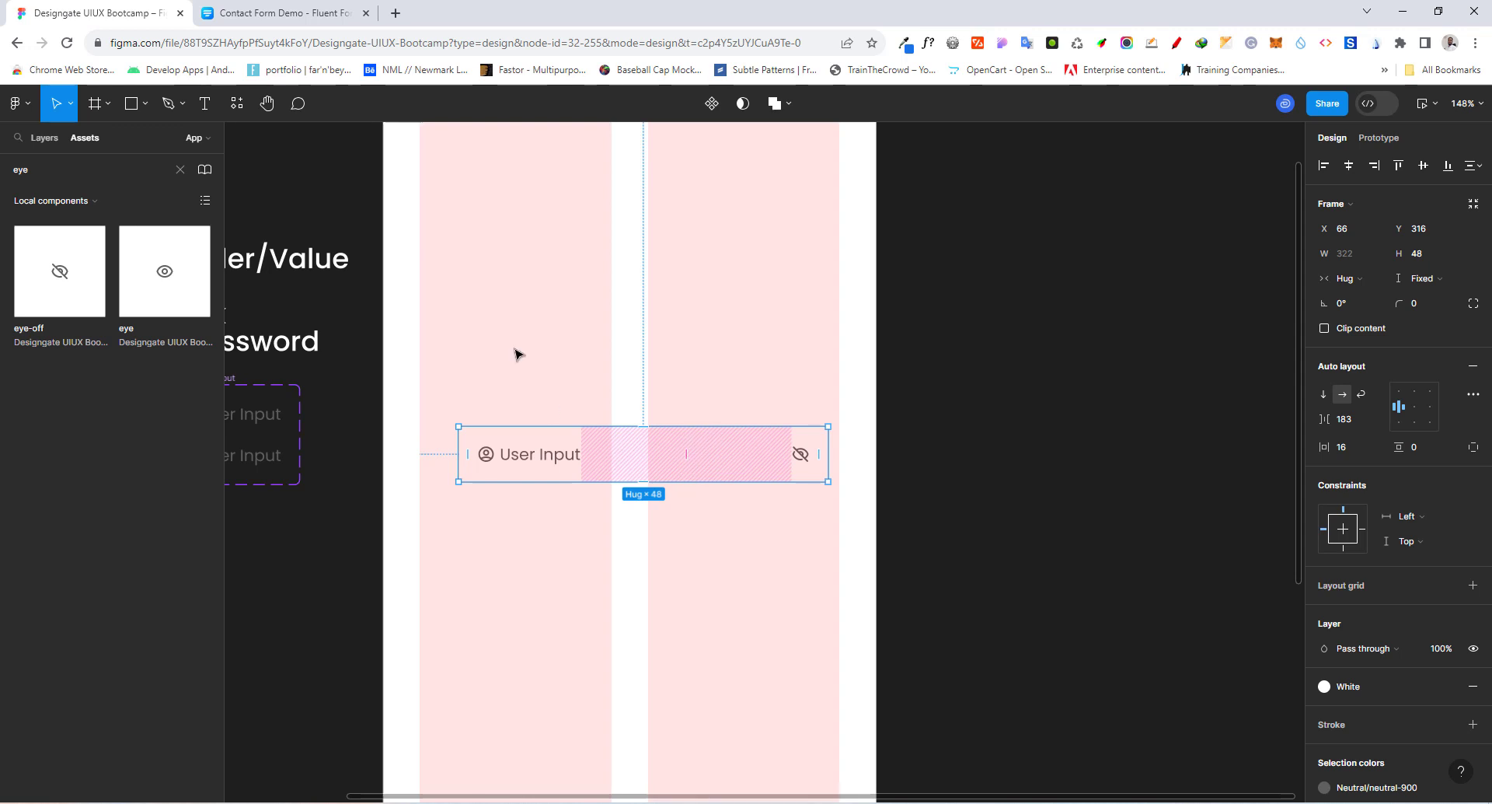
pyautogui.click(1417, 413)
pyautogui.click(1414, 406)
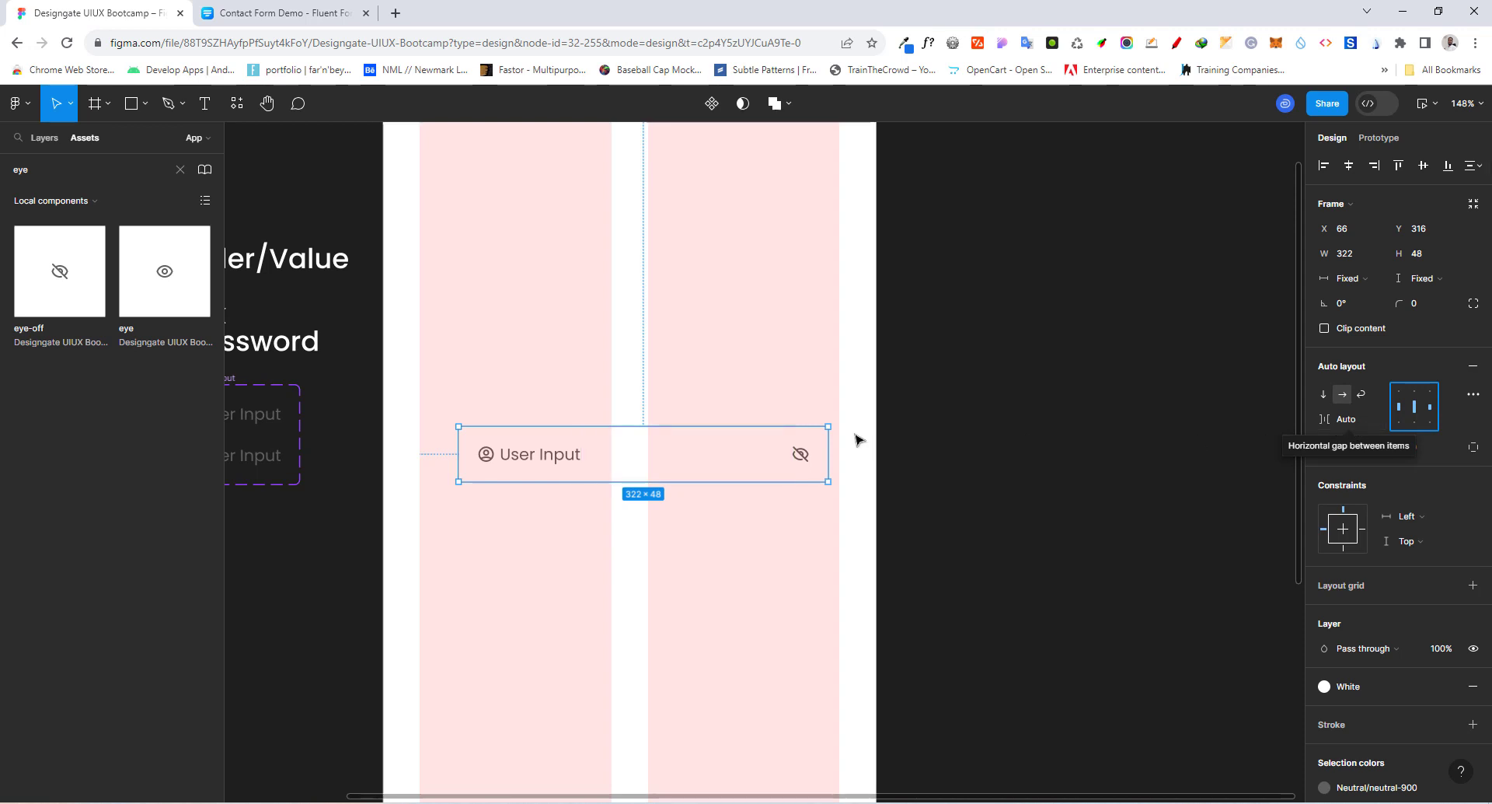
# Stretch the outer input frame to span both grid columns, about 365 wide.
pyautogui.click(831, 446)
pyautogui.moveTo(897, 448); pyautogui.dragTo(840, 453)
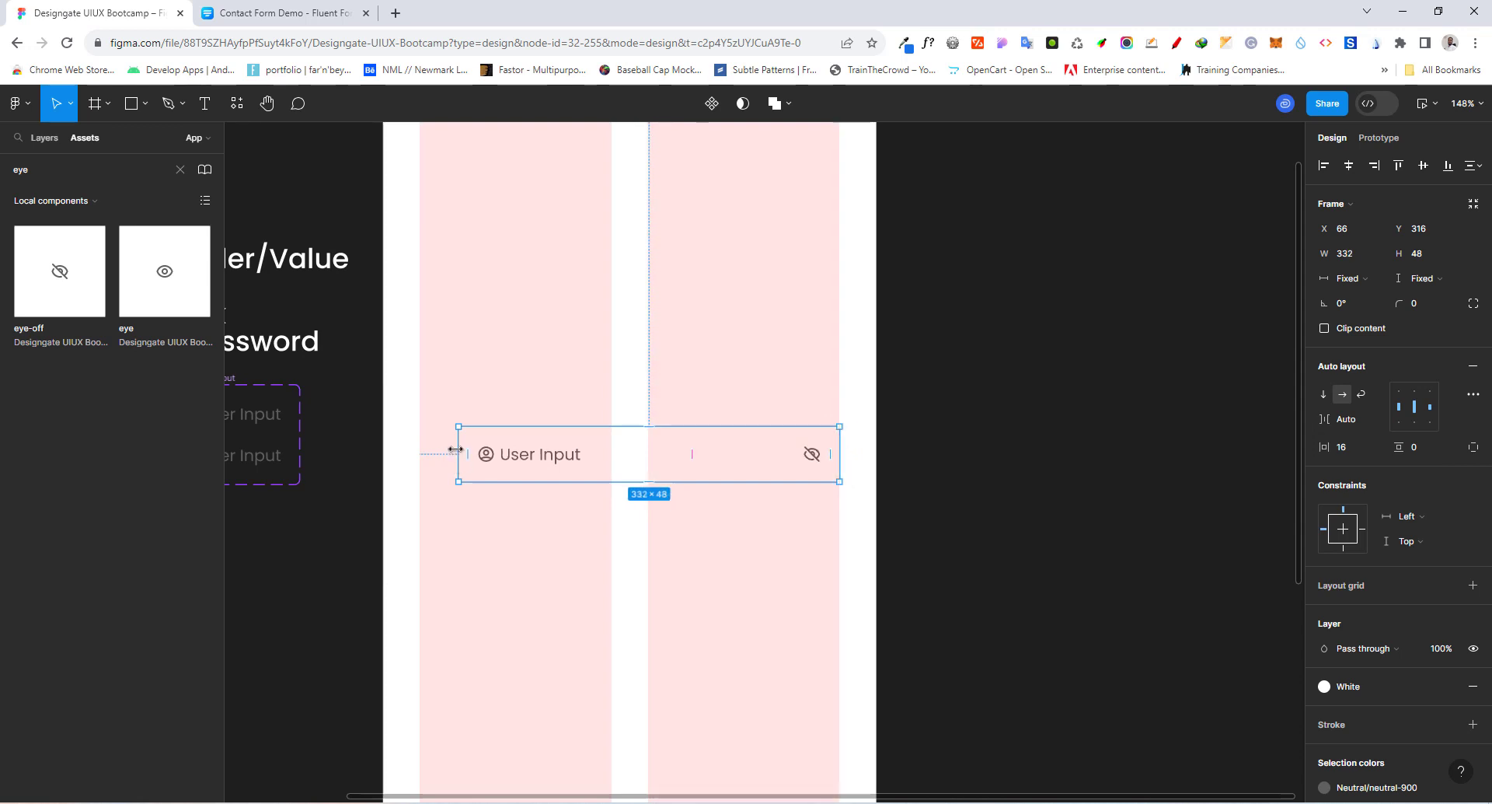
pyautogui.moveTo(448, 449); pyautogui.dragTo(419, 450)
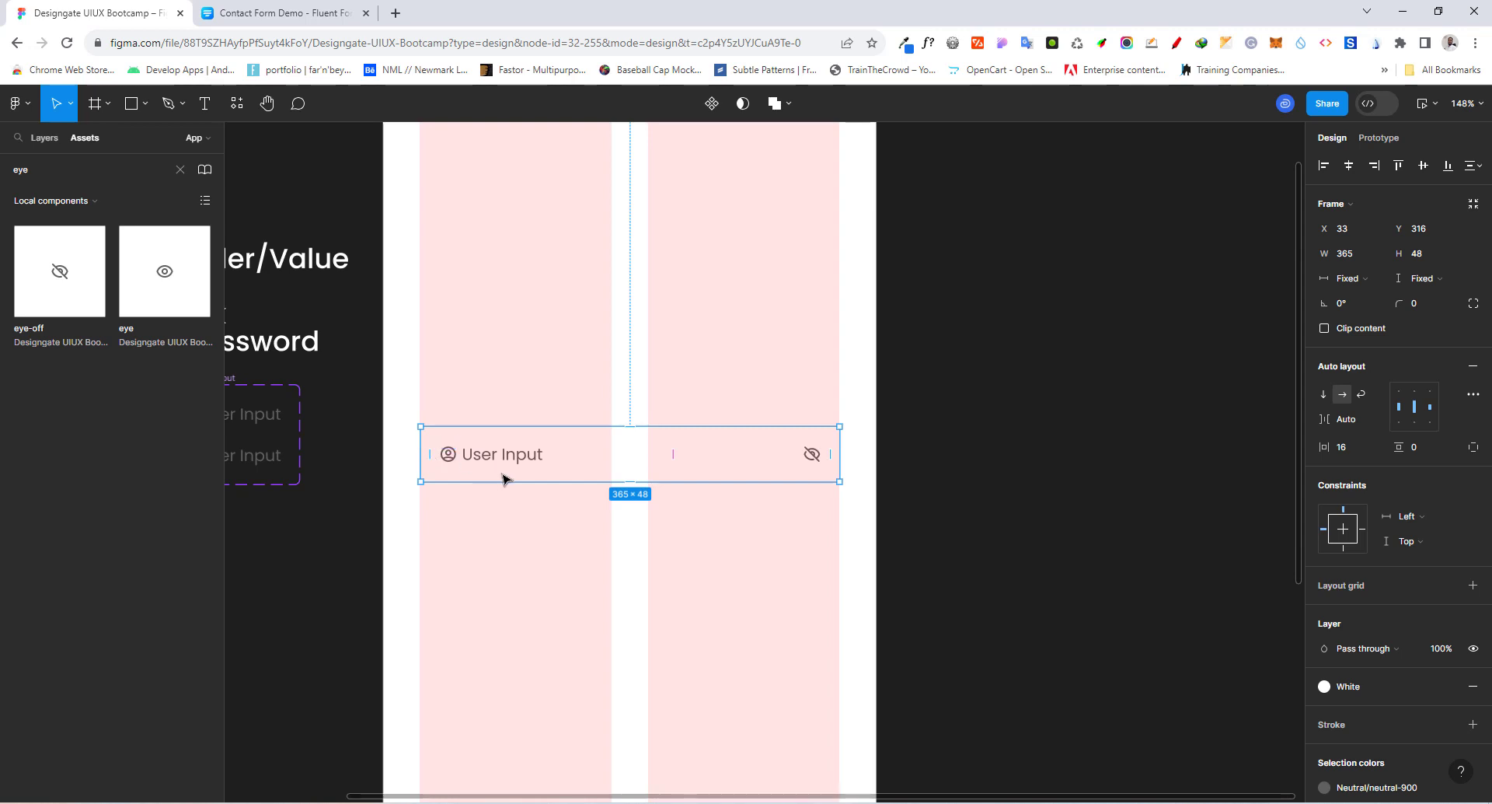
# Set the inner icon-and-text frame's width to Fill container.
pyautogui.scroll(3, 506, 477)
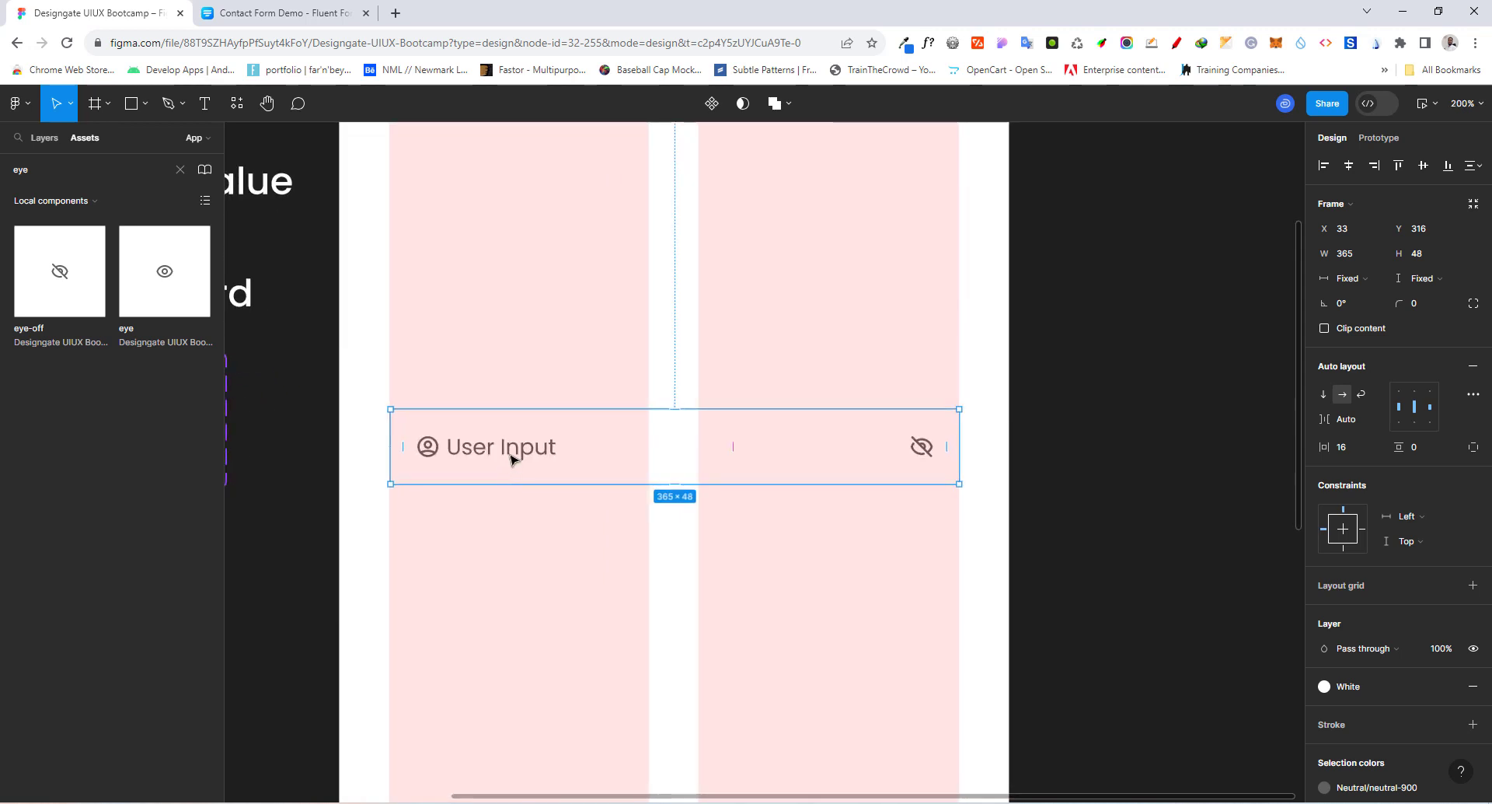
pyautogui.doubleClick(516, 457)
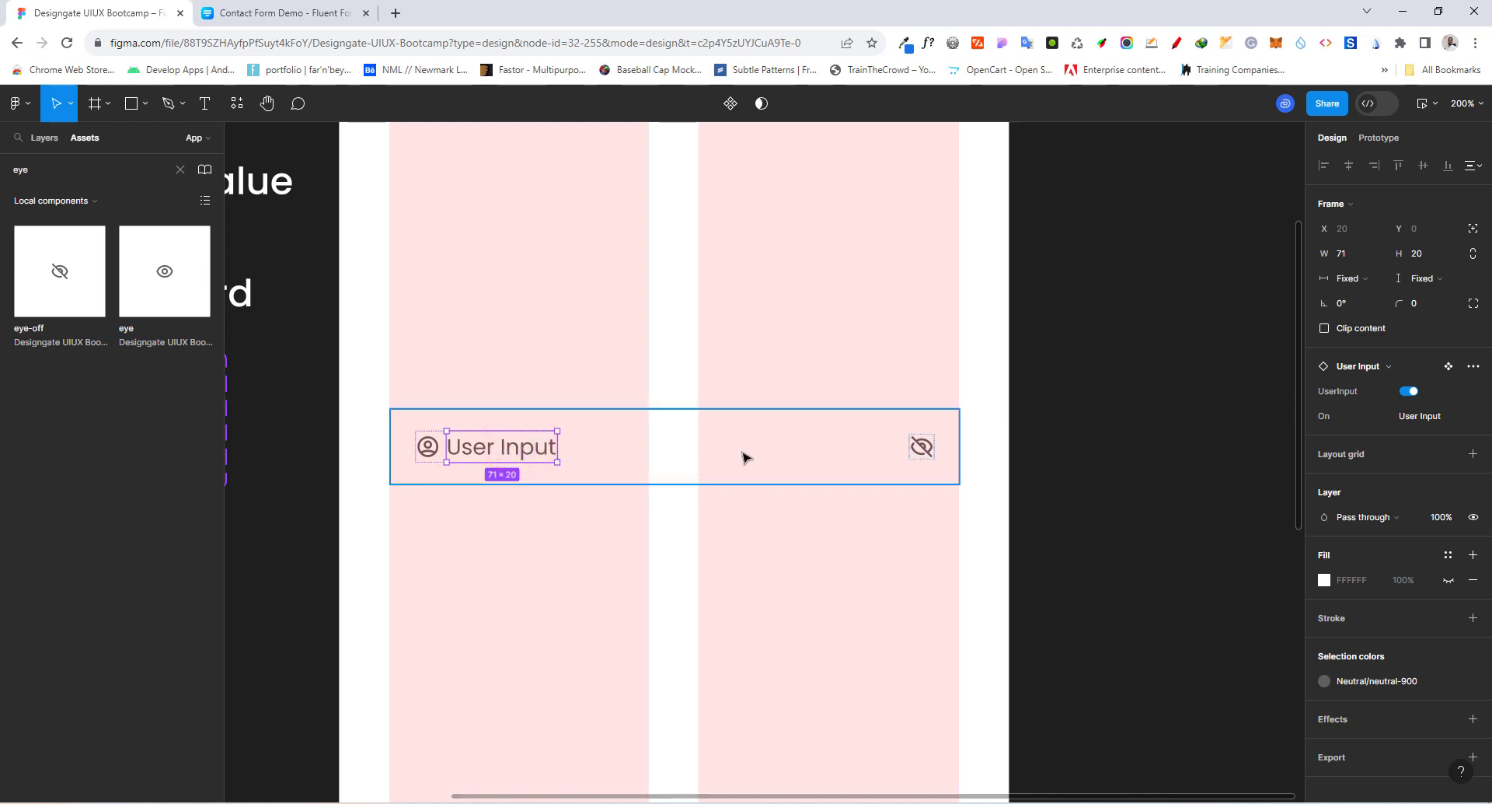
pyautogui.keyDown('shift'); pyautogui.click(431, 458); pyautogui.keyUp('shift')
pyautogui.hotkey('shift', 'a')
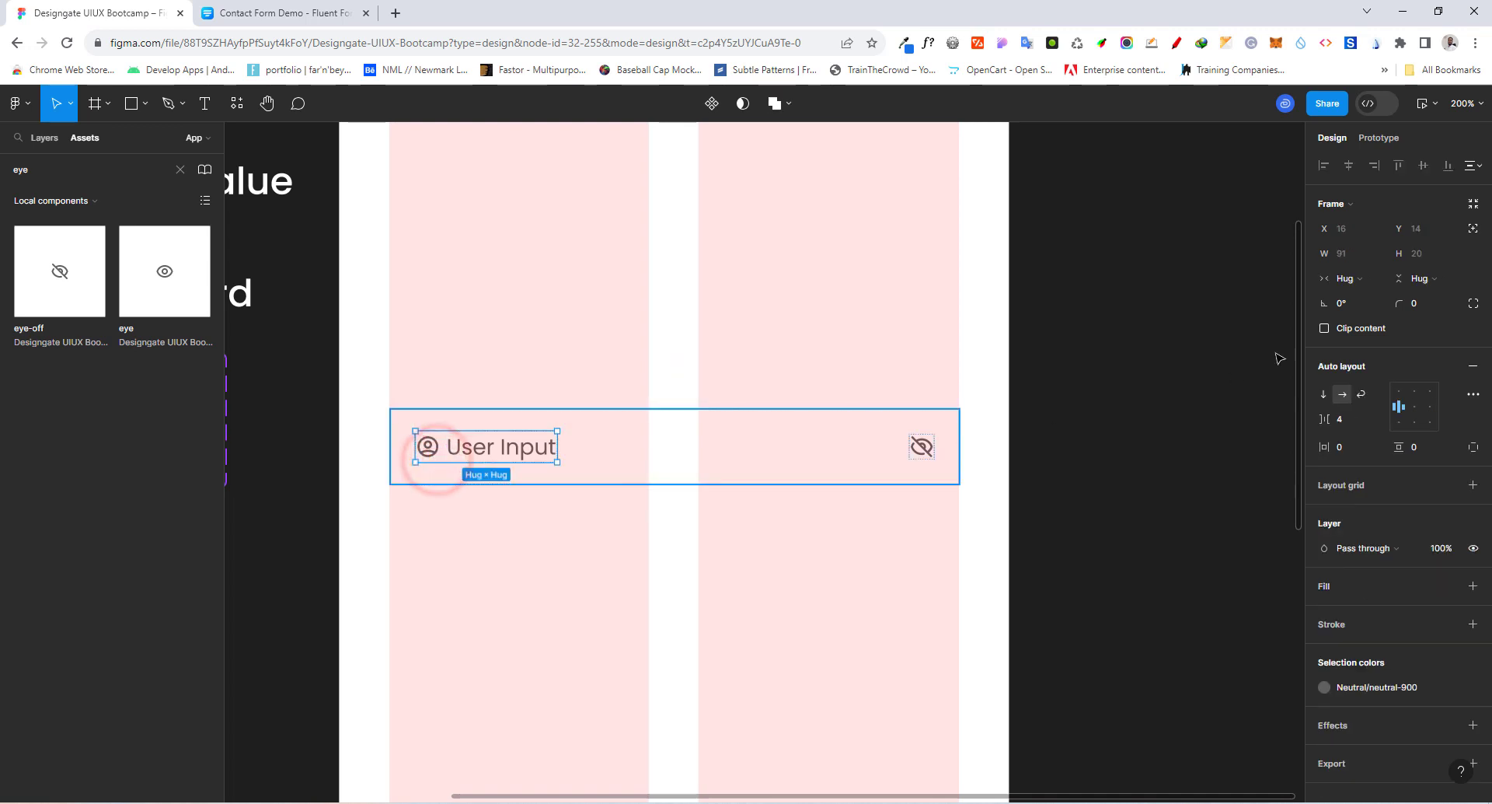
pyautogui.click(1359, 278)
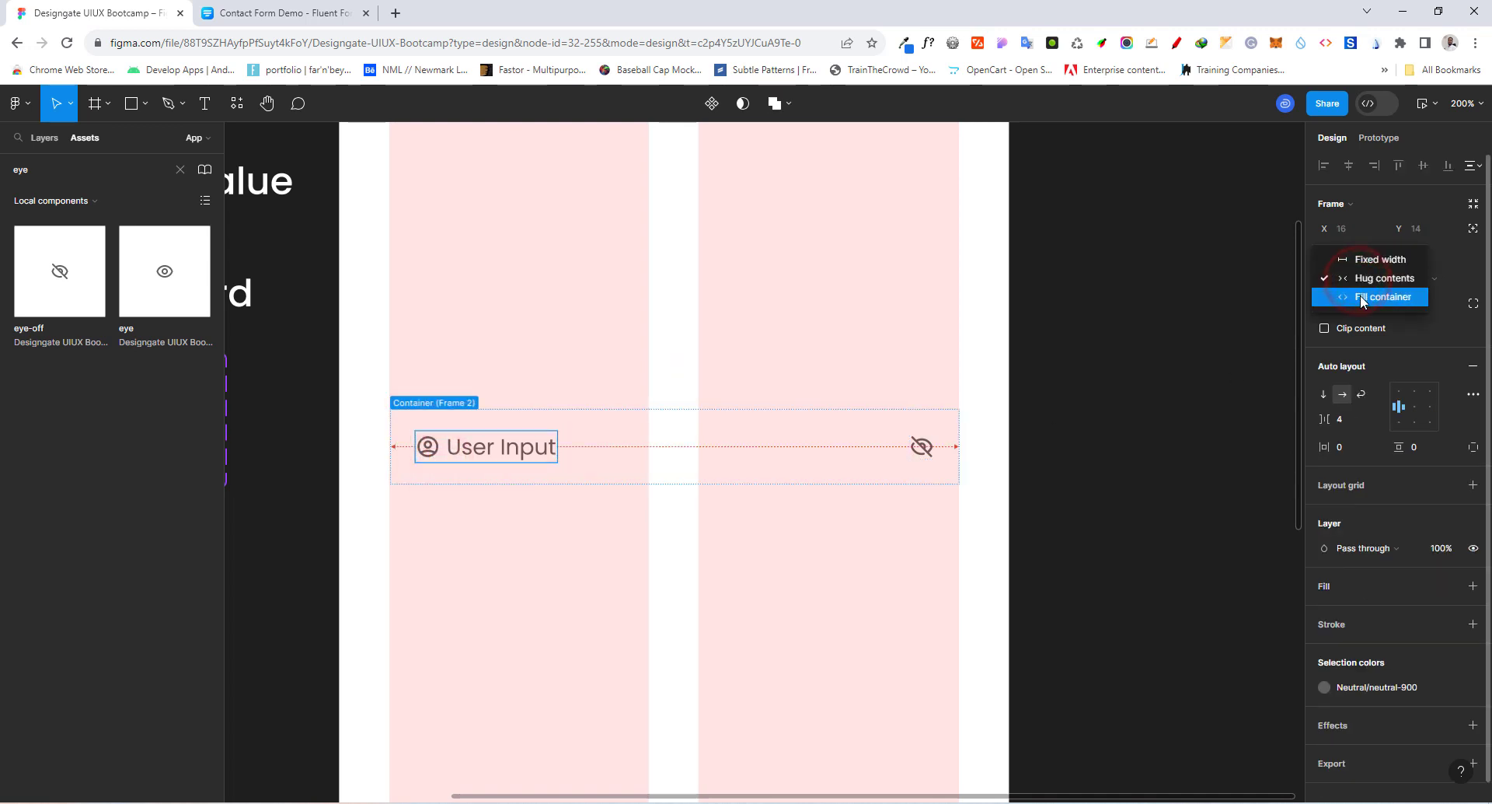
pyautogui.click(1361, 299)
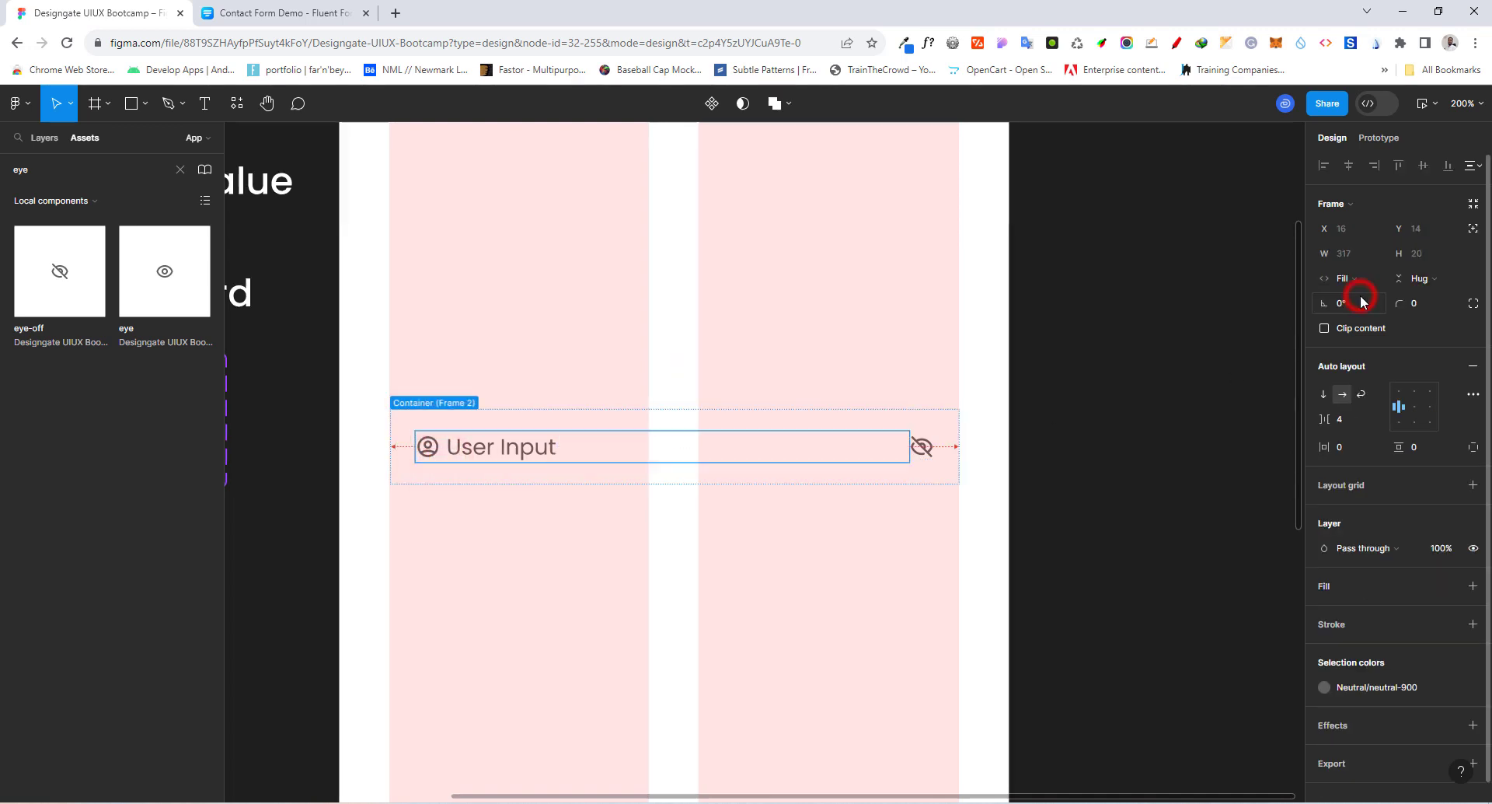
# Set the User Input text instance's width to Fill container inside the icon-and-text frame.
pyautogui.doubleClick(528, 450)
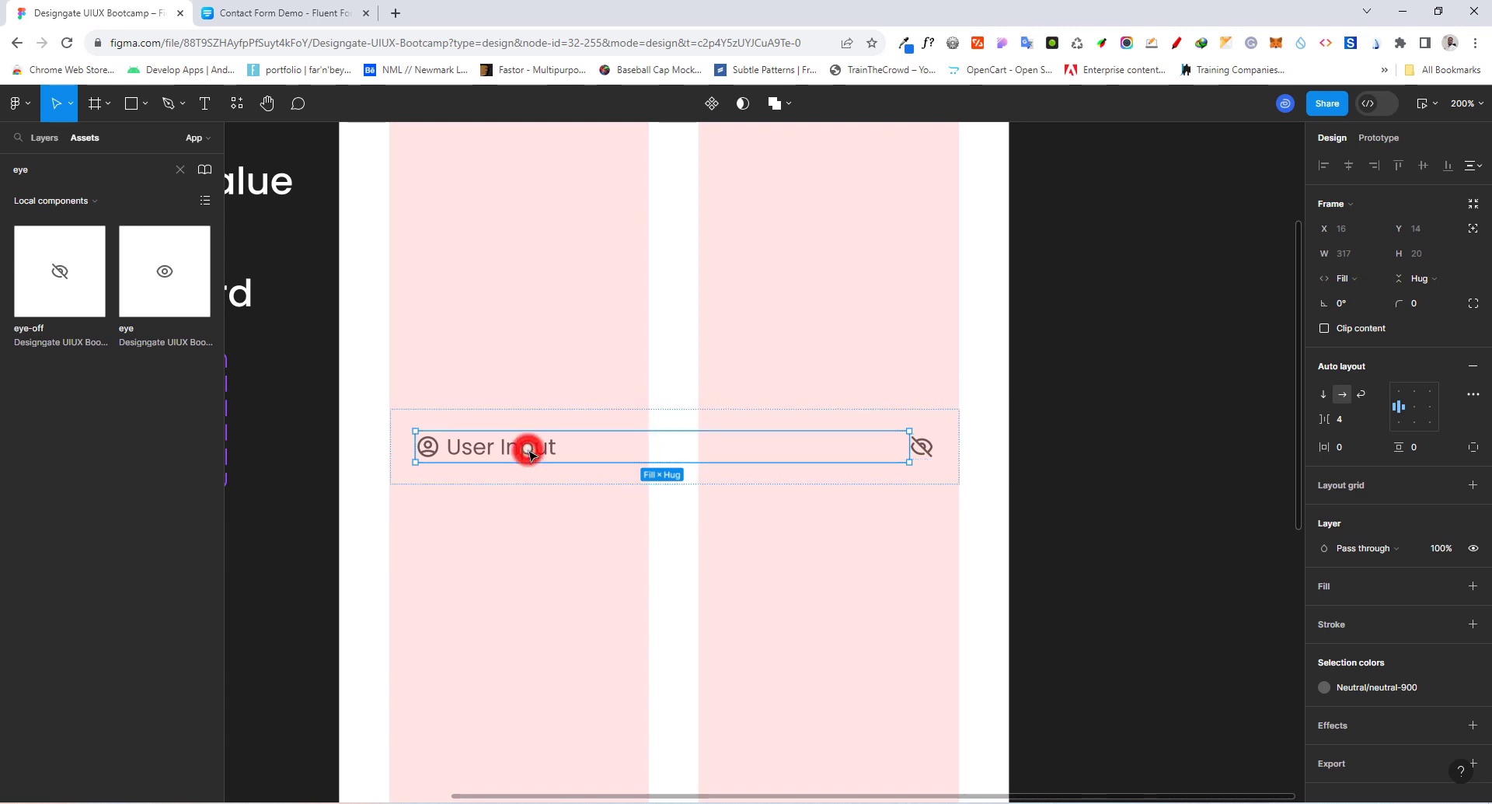
pyautogui.click(1339, 280)
pyautogui.click(1349, 295)
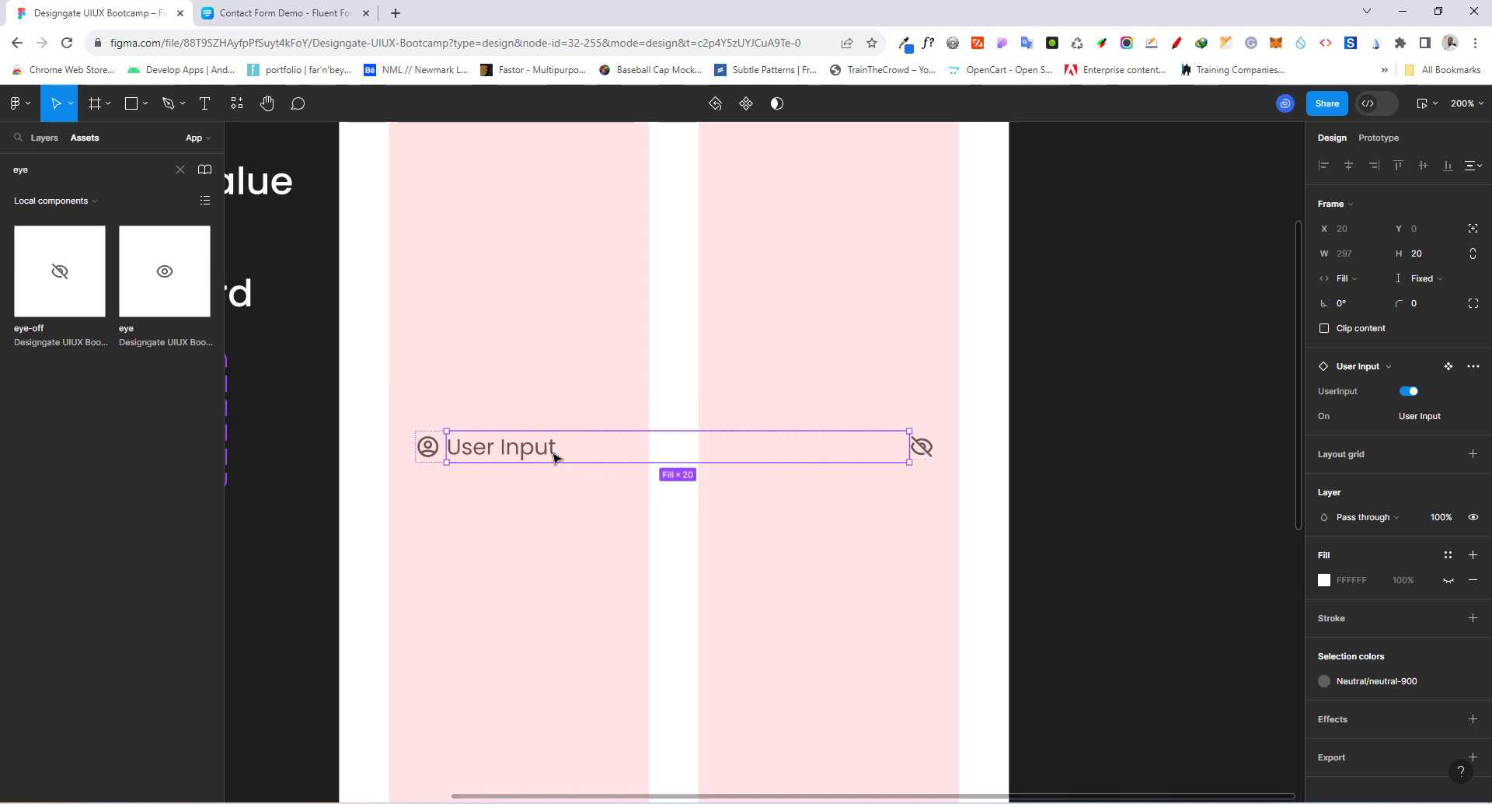
pyautogui.click(754, 530)
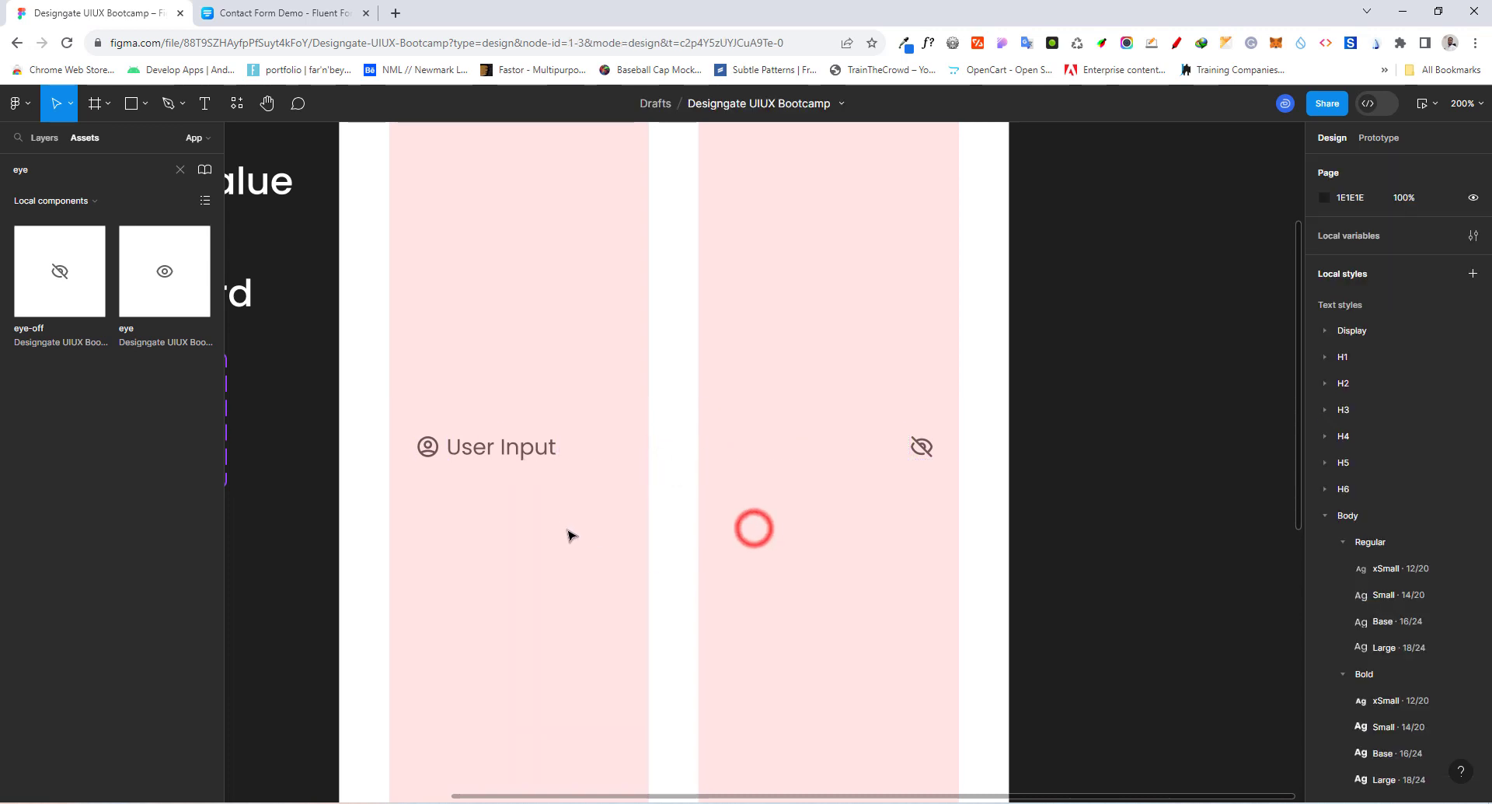
# Add a stroke in the neutral-500 colour style to the outer input frame and round its corners to 8.
pyautogui.click(552, 450)
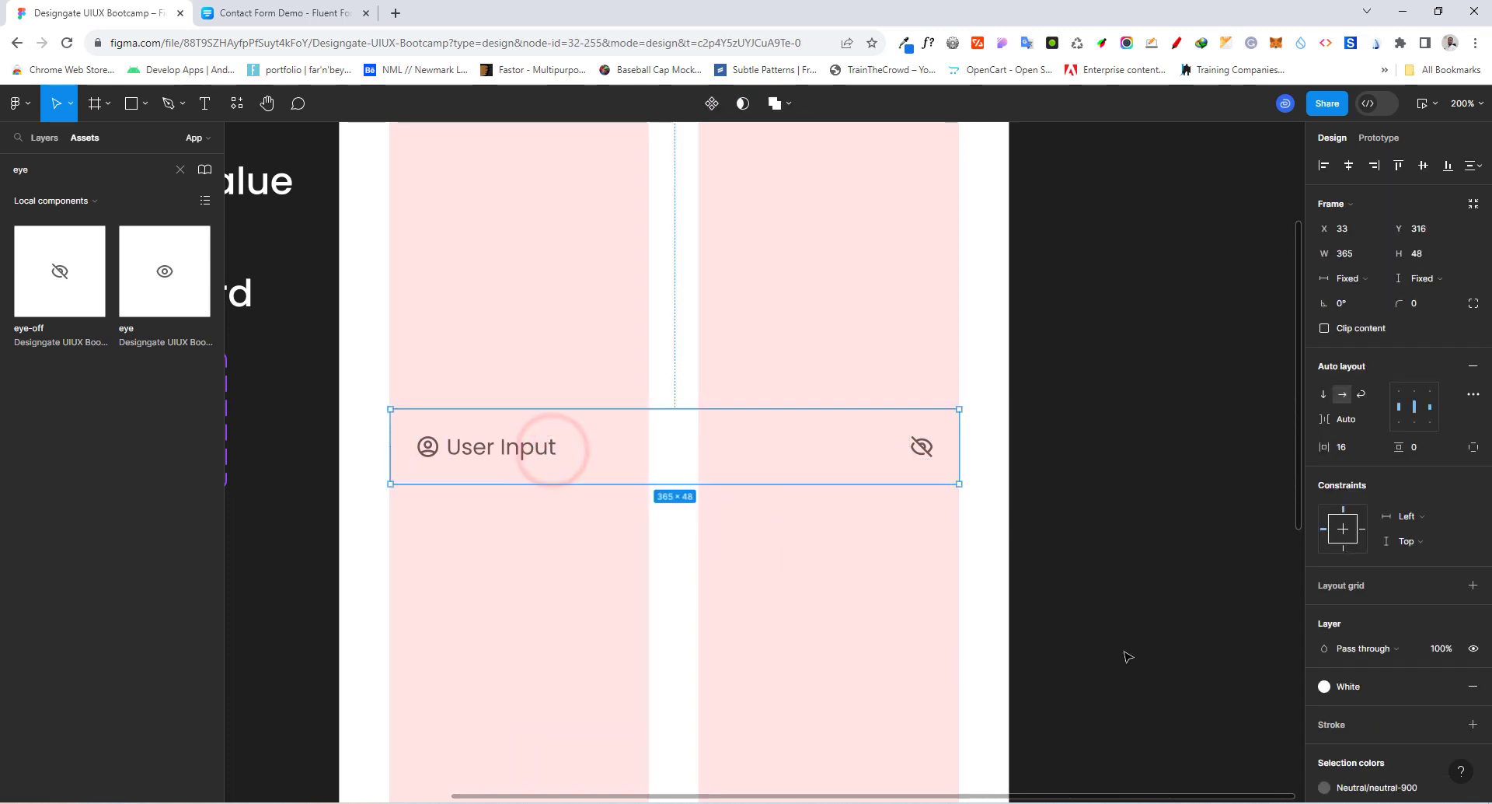
pyautogui.scroll(-2, 1392, 466)
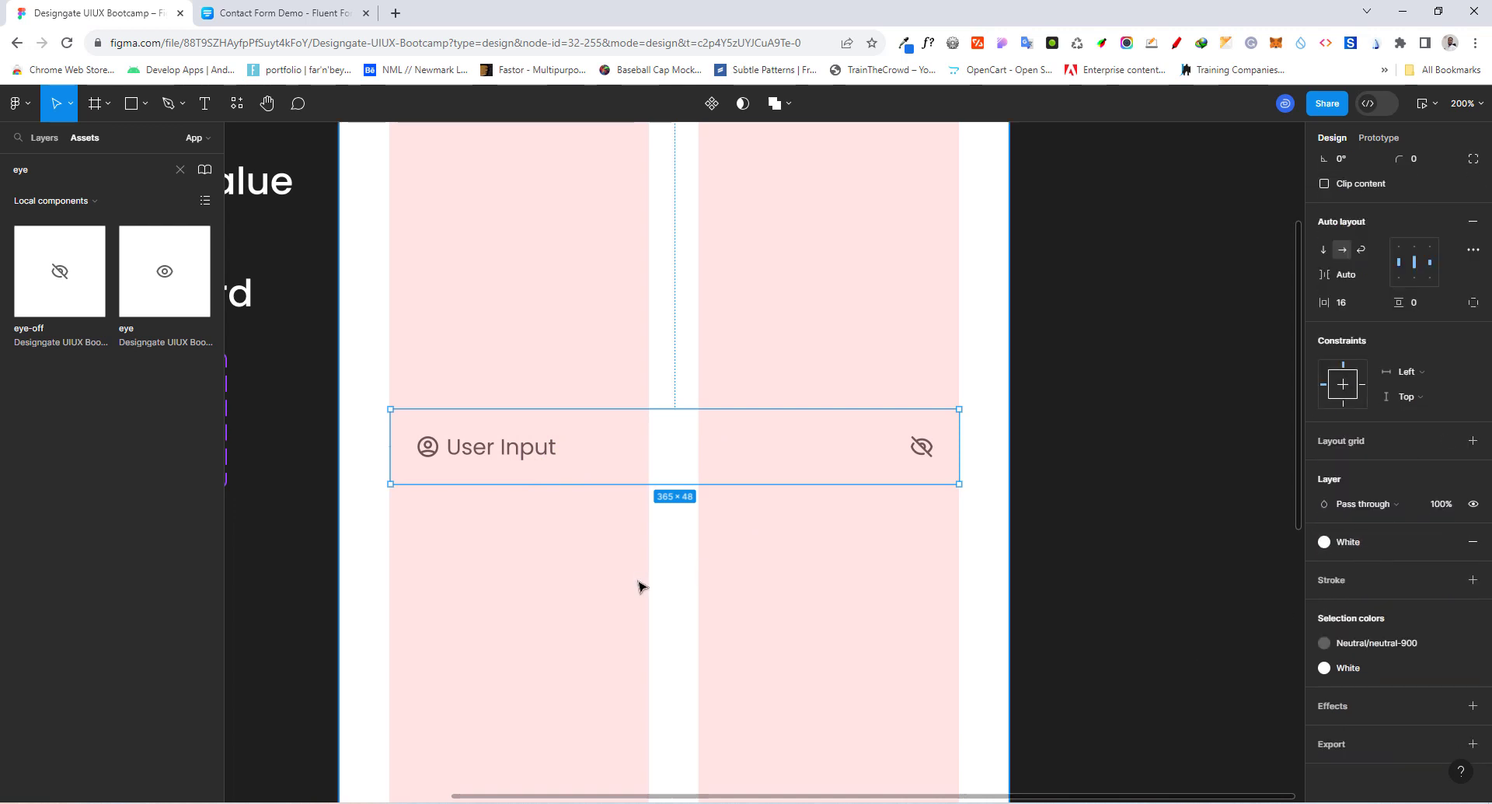
pyautogui.scroll(-2, 640, 587)
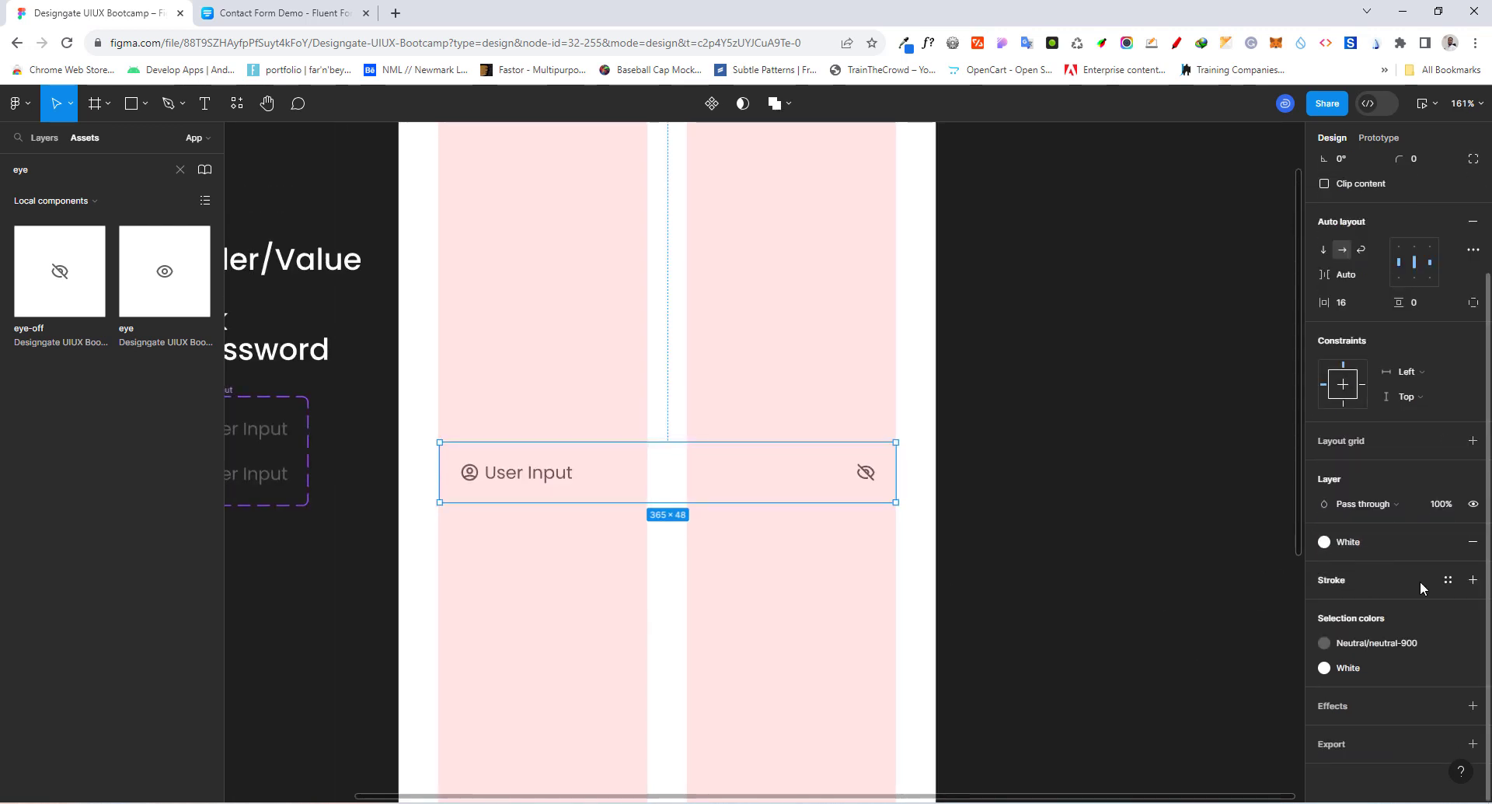
pyautogui.click(1448, 581)
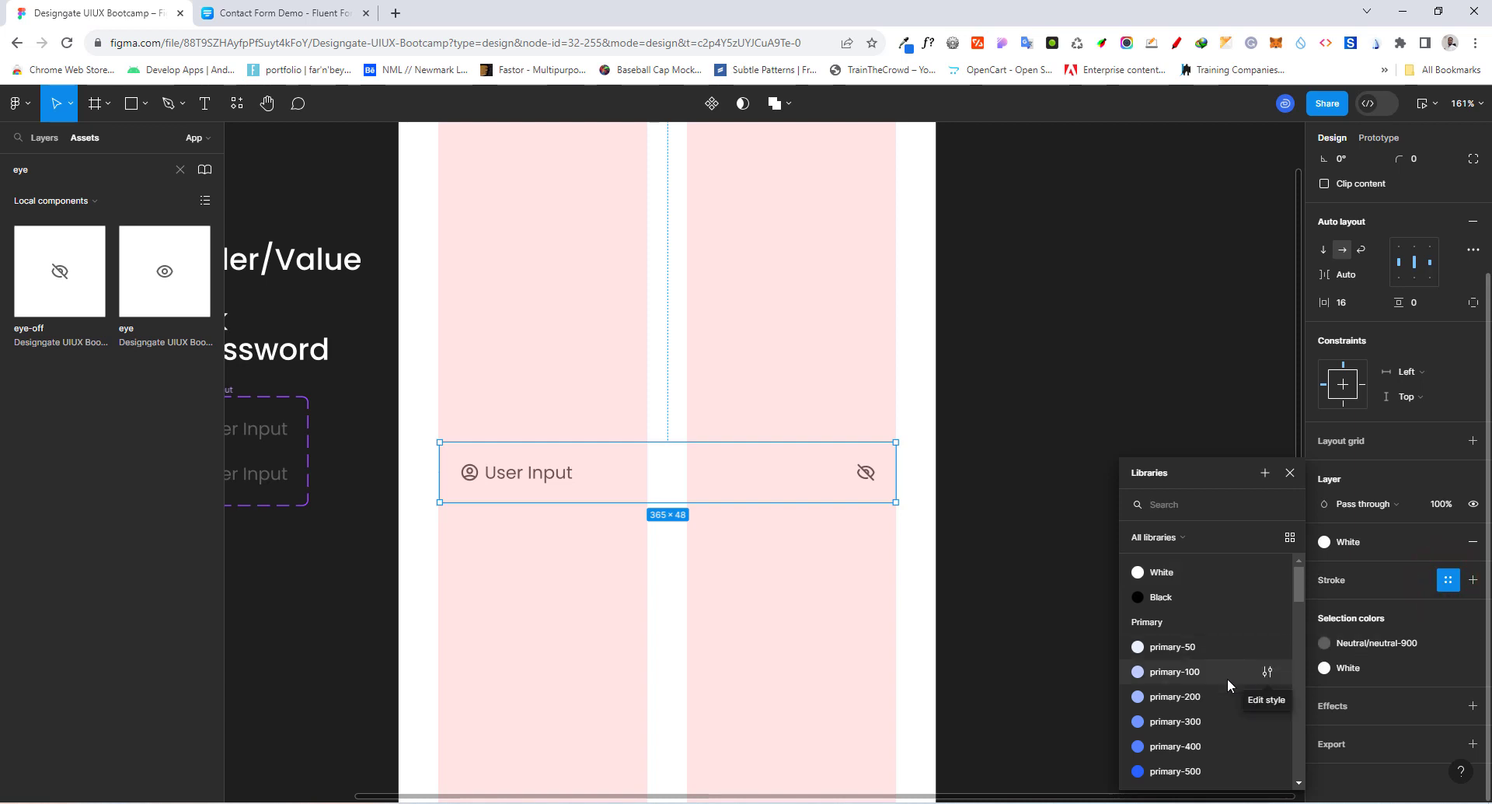
pyautogui.scroll(-10, 1218, 700)
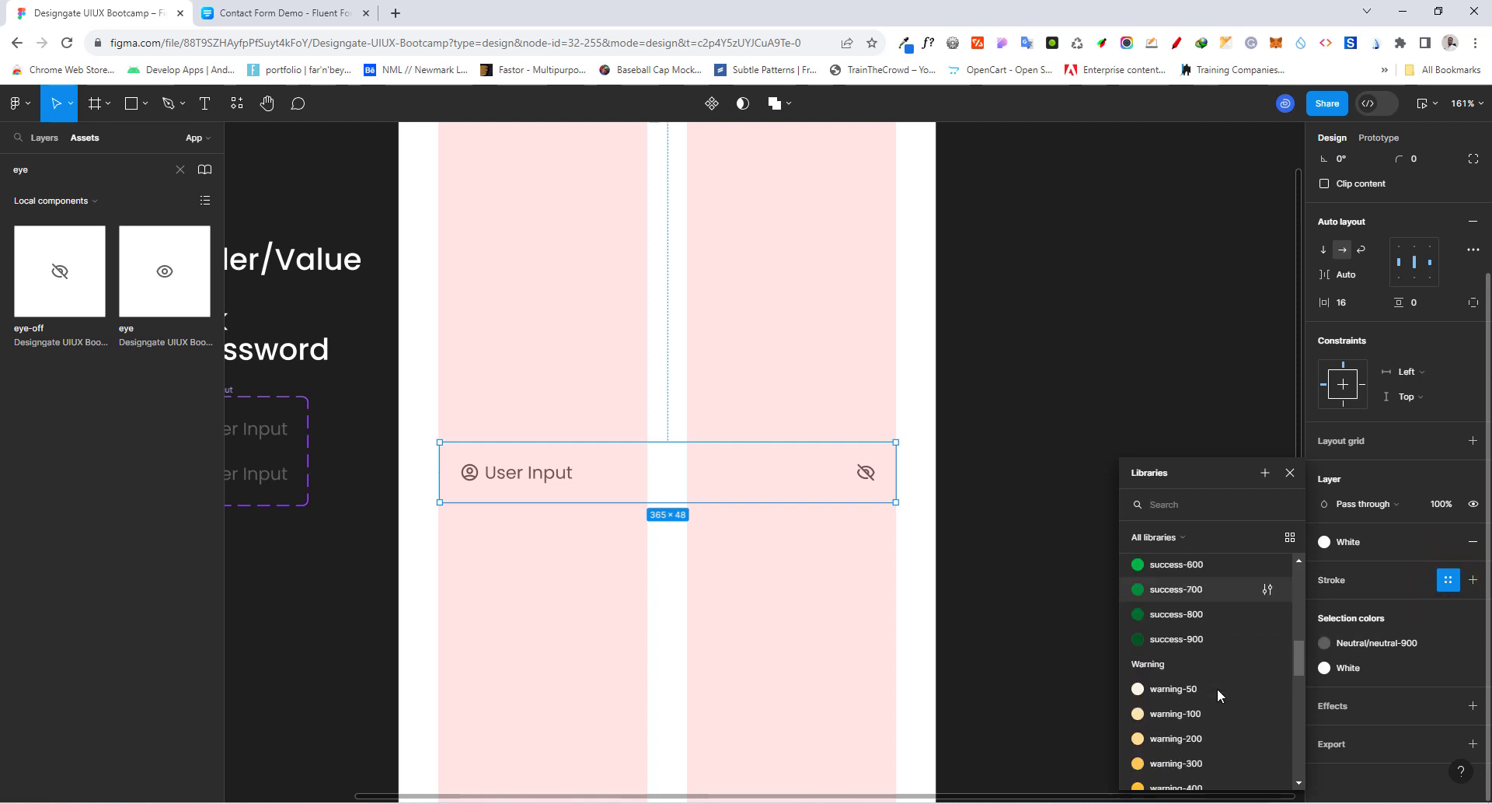
pyautogui.scroll(-3, 1217, 694)
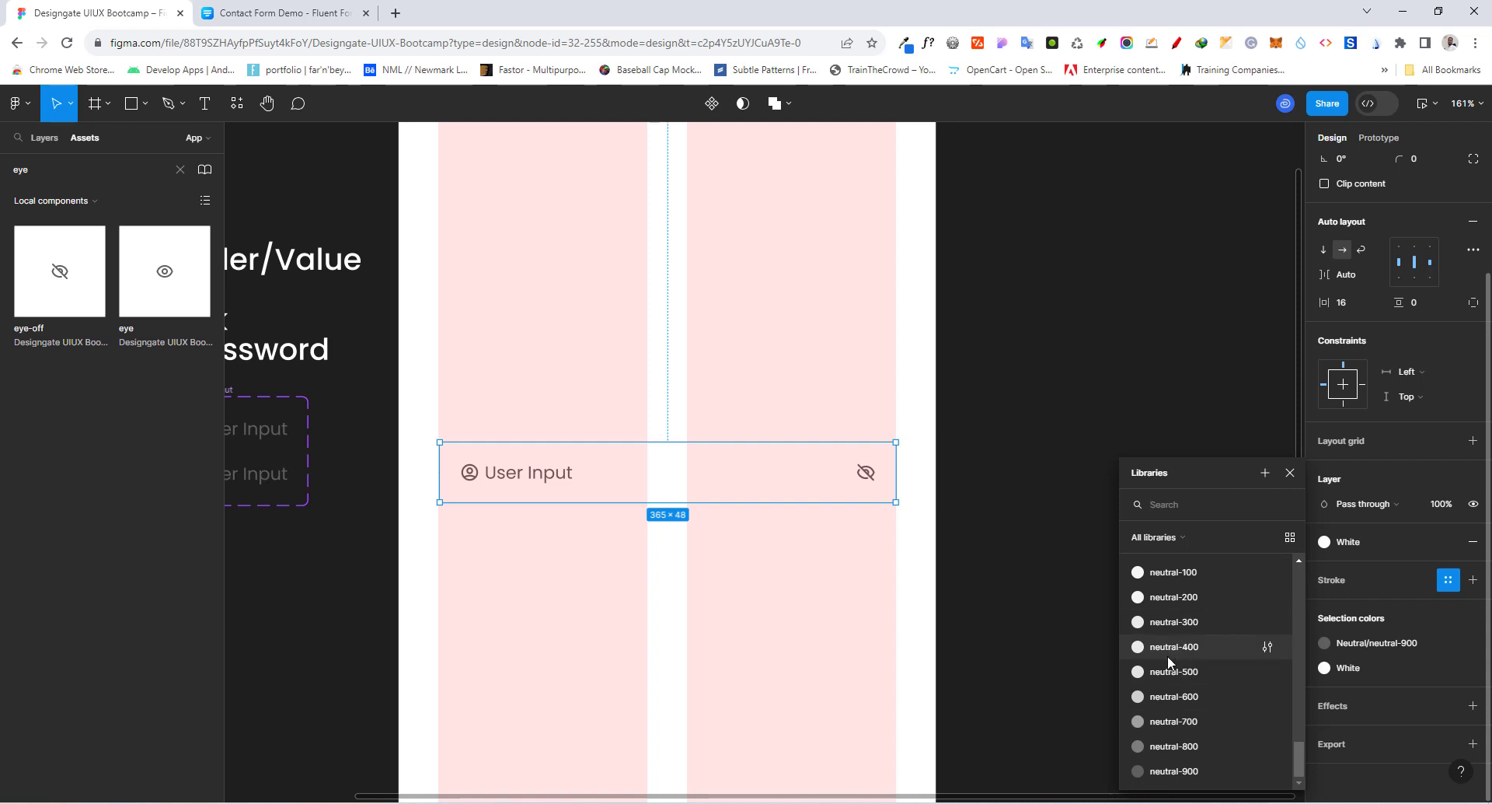
pyautogui.click(1156, 673)
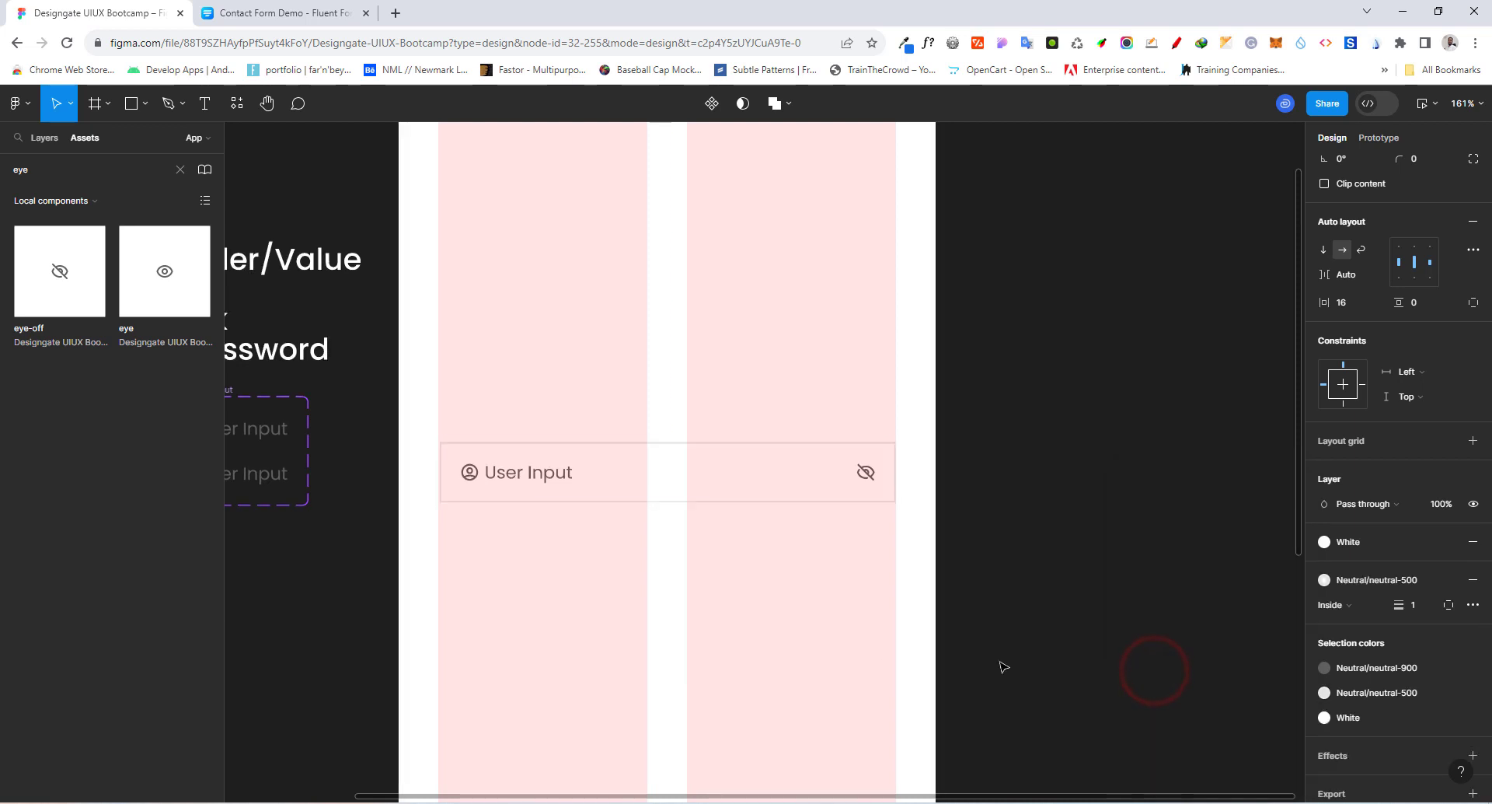
pyautogui.scroll(2, 1351, 375)
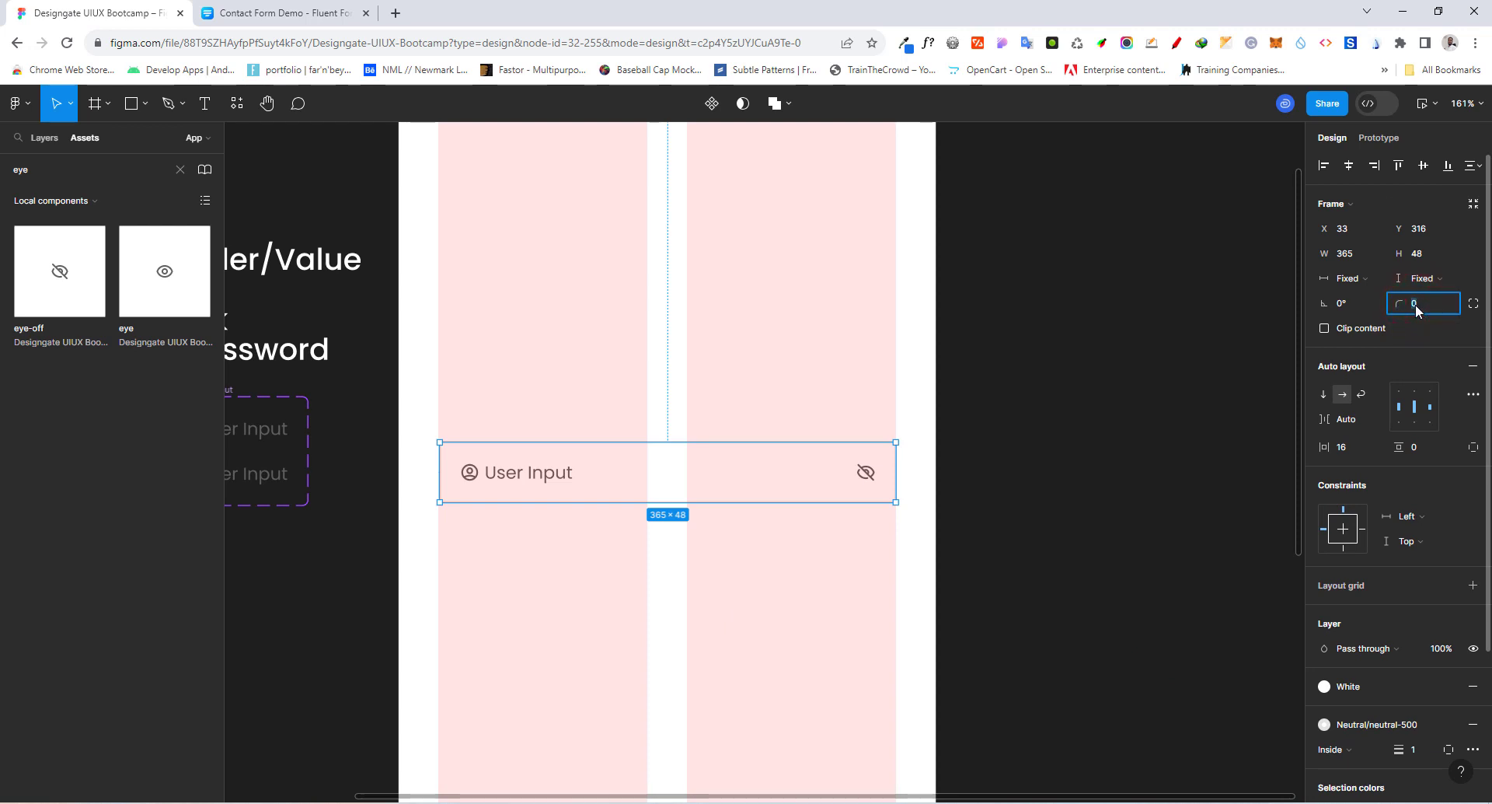
# Hide the phone frame's layout grid and clear the selection.
pyautogui.scroll(-5, 673, 560)
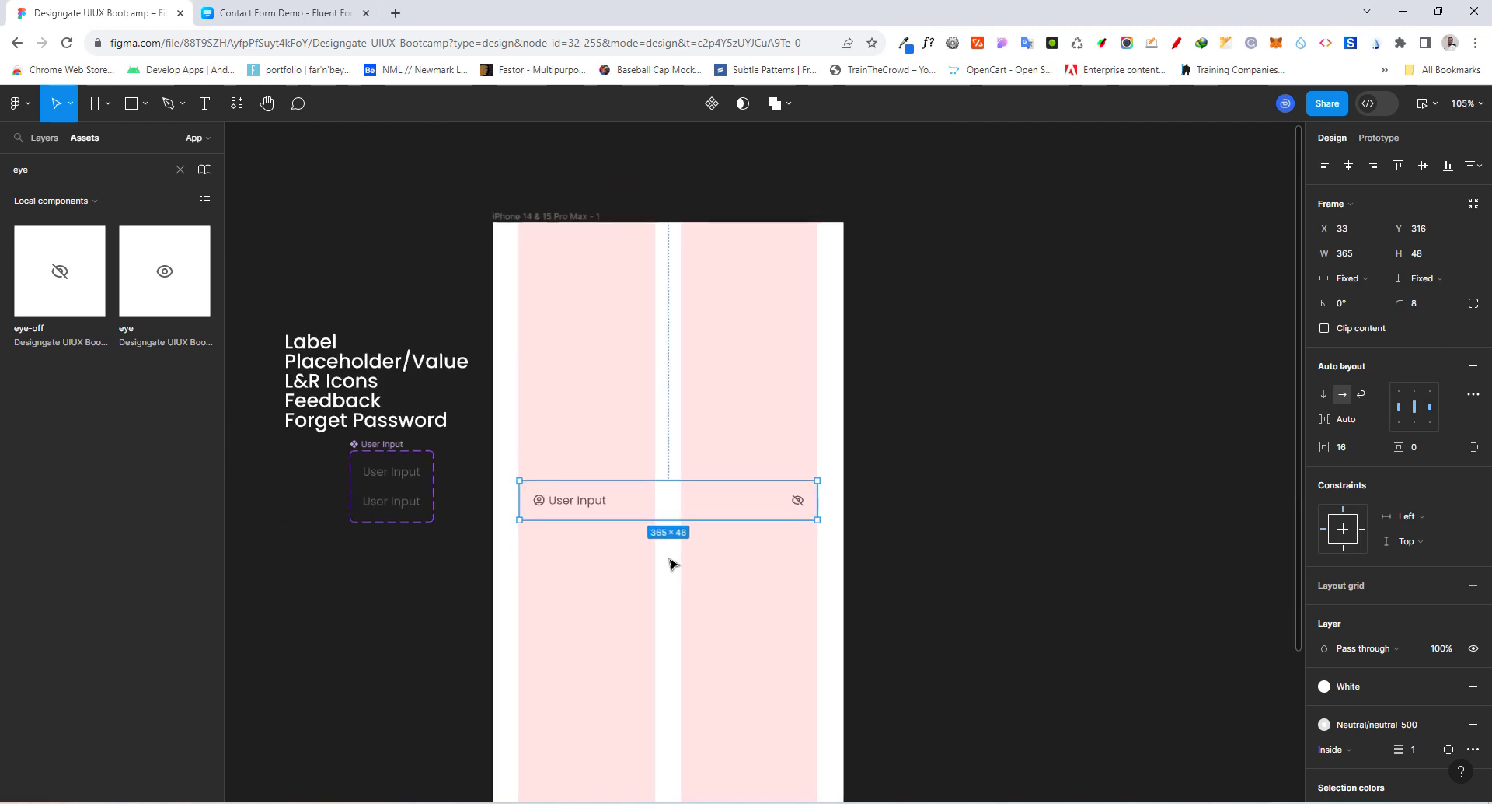
pyautogui.click(537, 225)
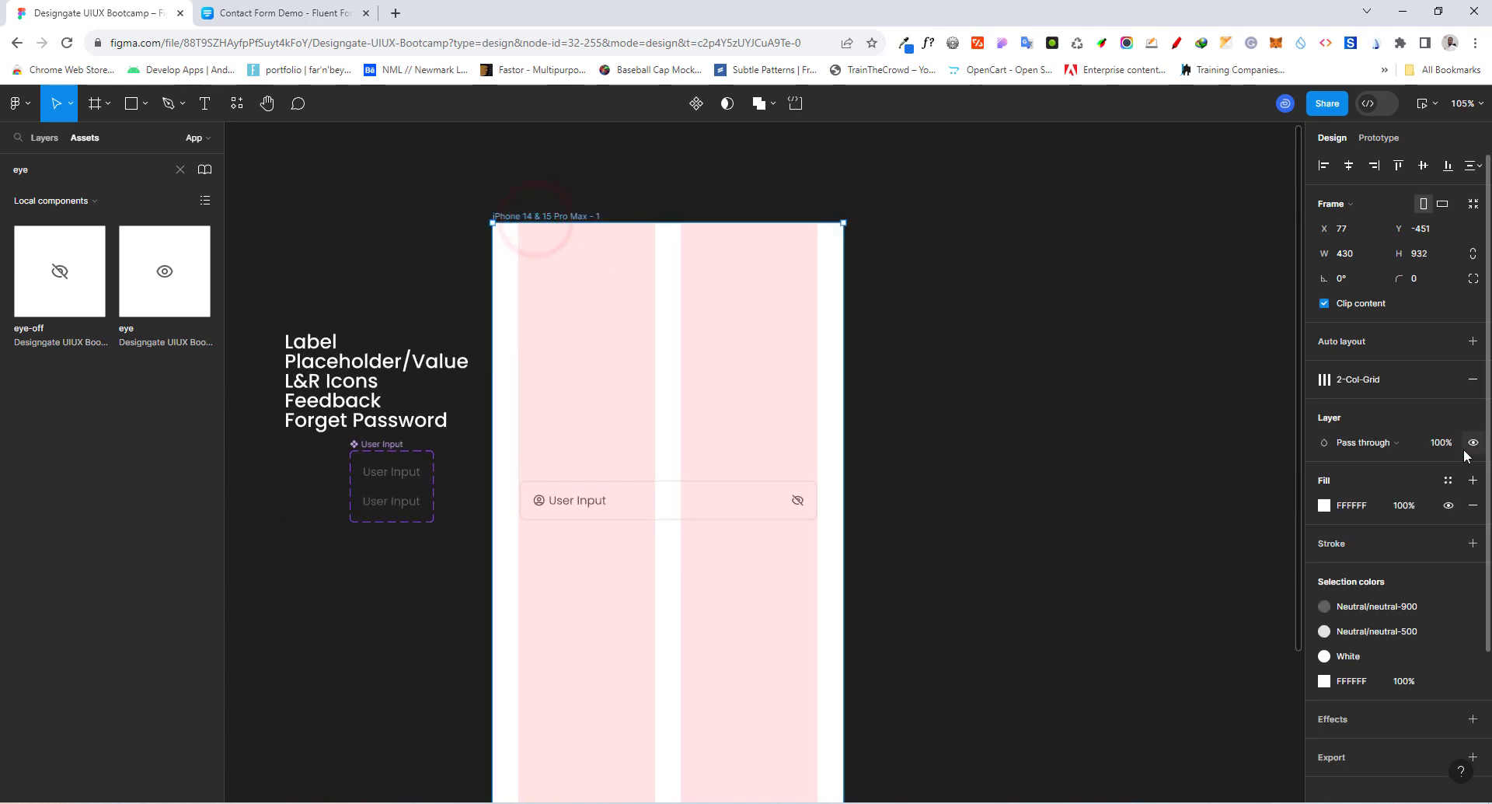
pyautogui.click(1423, 380)
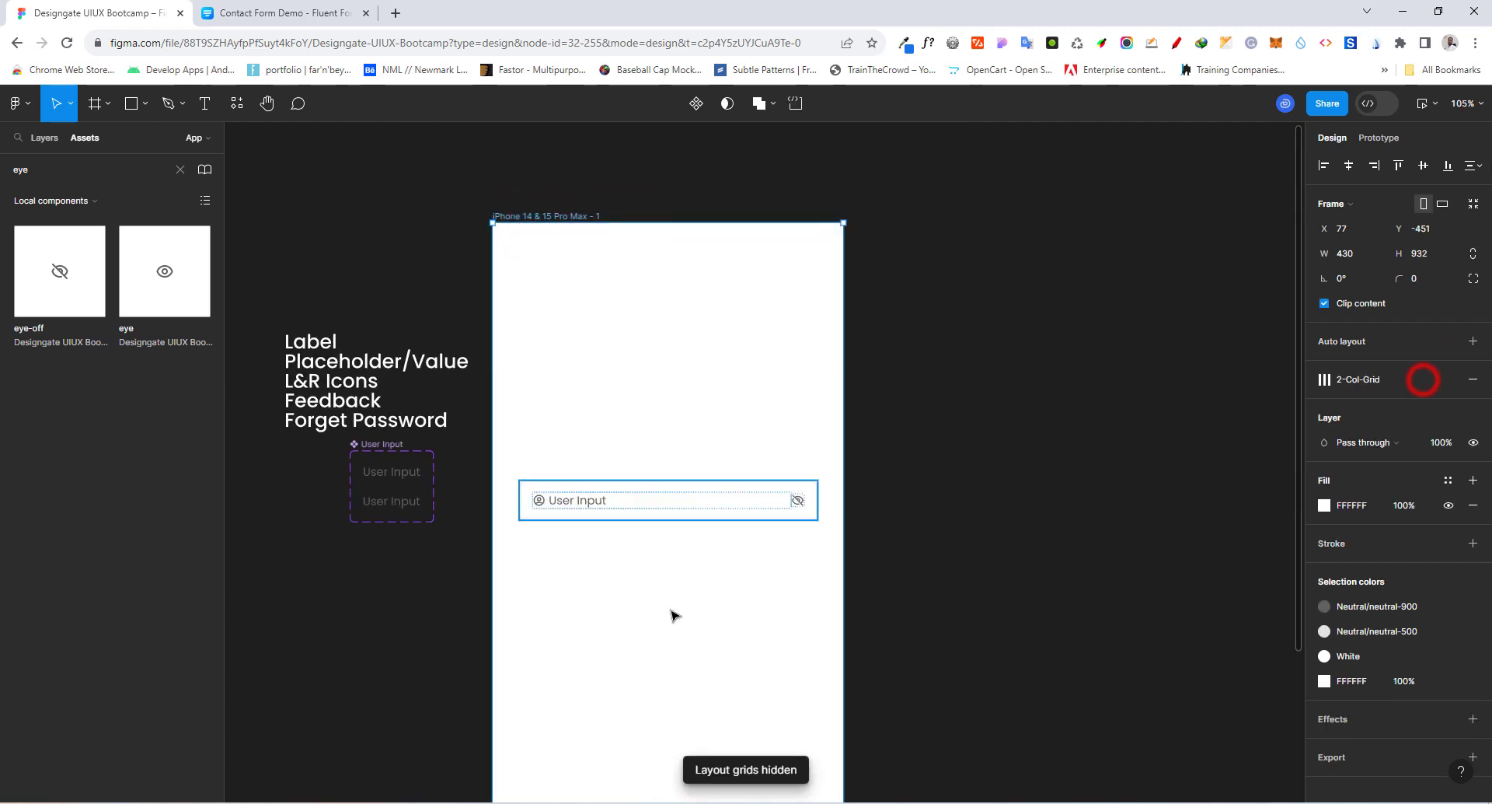
pyautogui.scroll(3, 603, 593)
pyautogui.scroll(1, 673, 593)
pyautogui.click(609, 570)
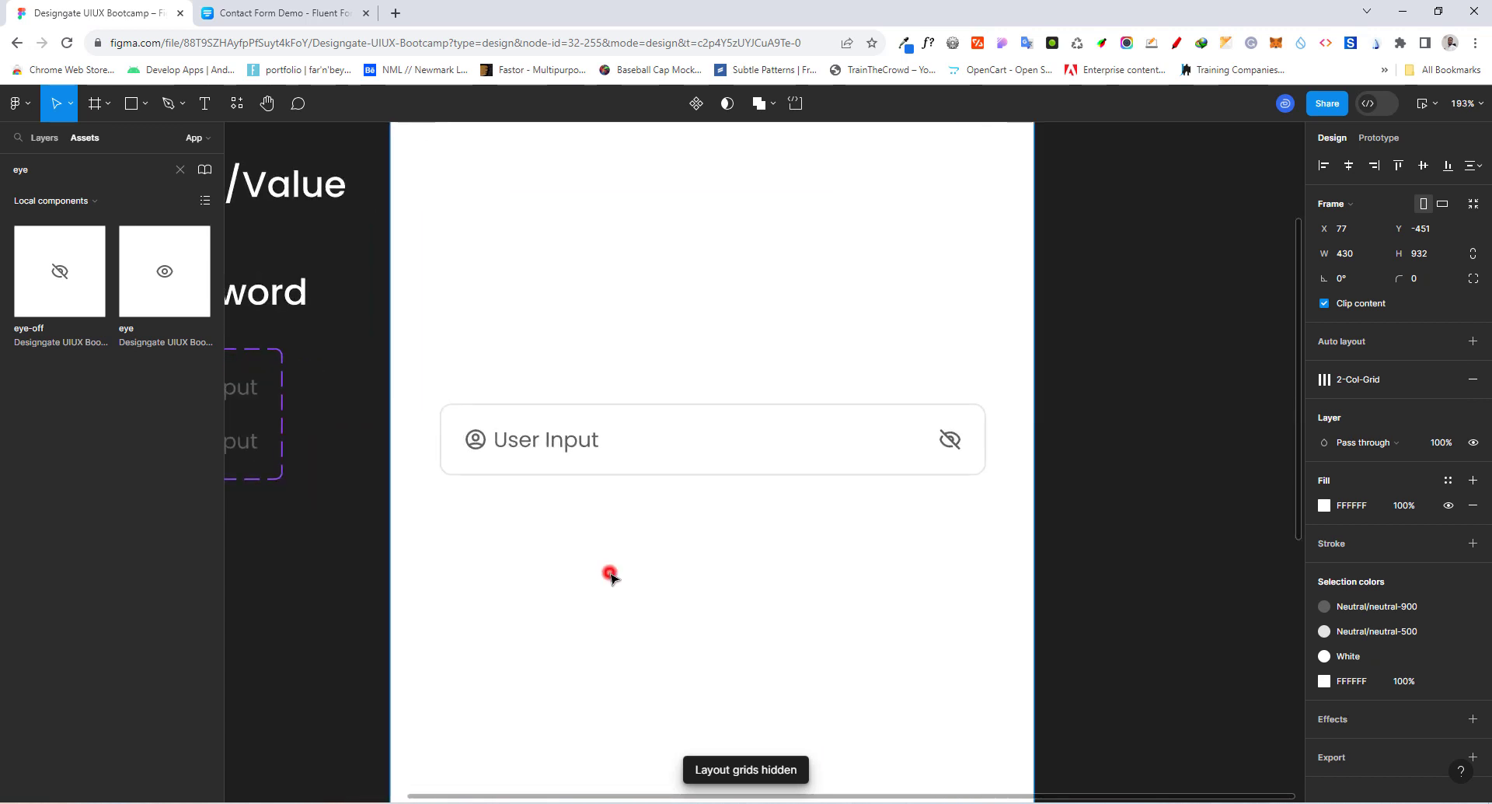
pyautogui.scroll(1, 599, 574)
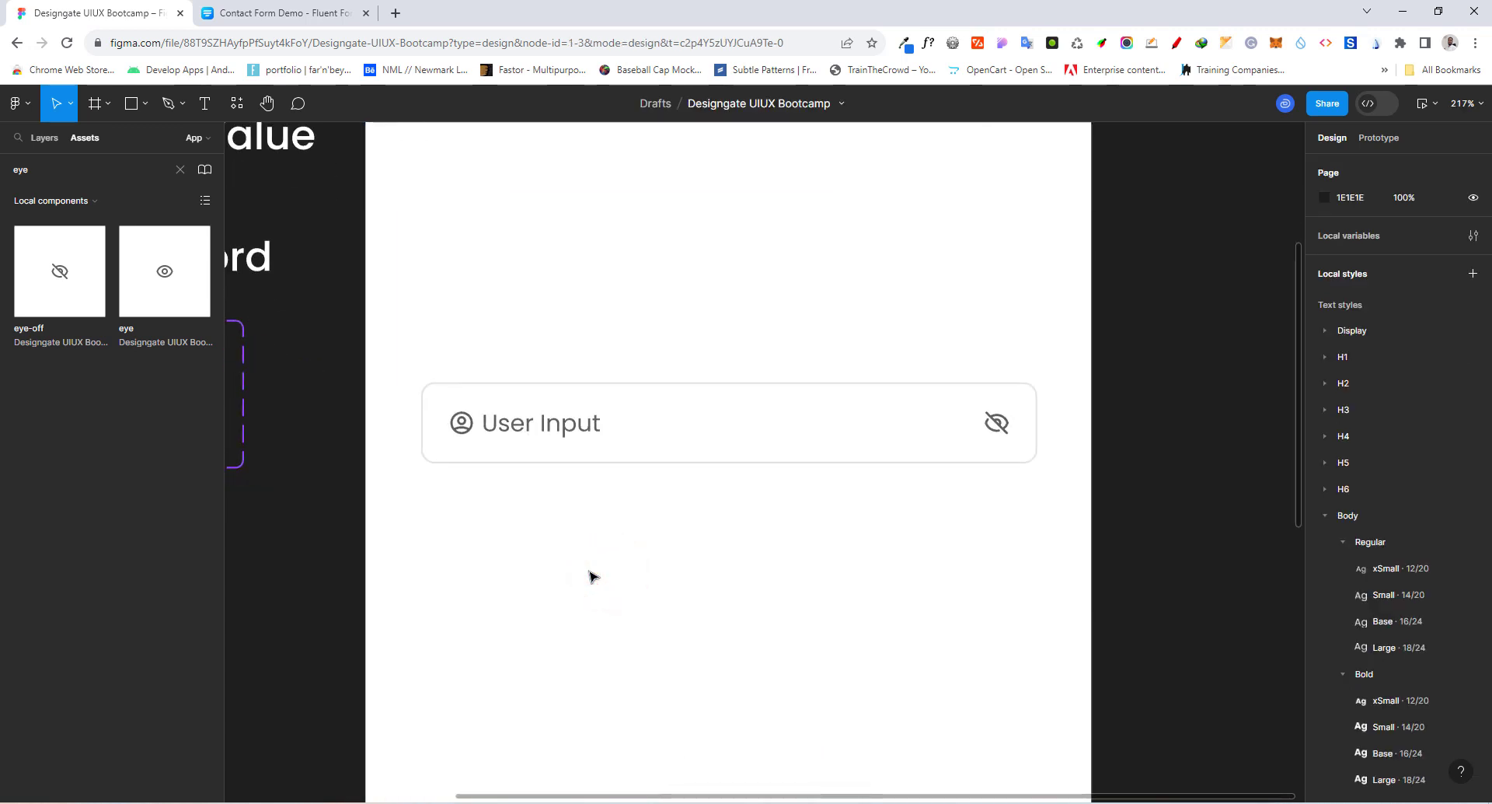
# Add a text layer reading "Label" just above the input field on the phone frame.
pyautogui.scroll(-2, 636, 550)
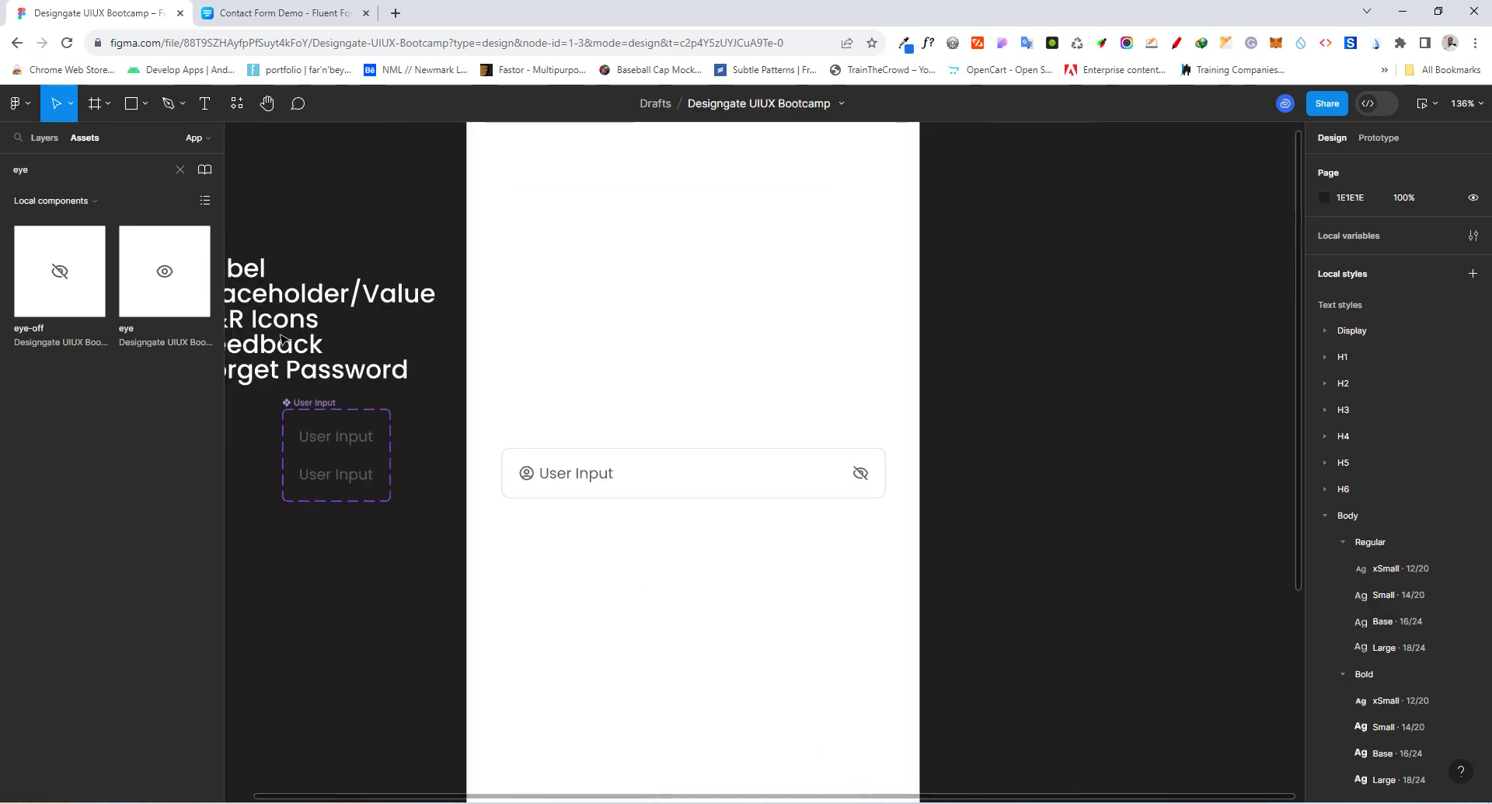
pyautogui.scroll(1, 610, 538)
pyautogui.scroll(1, 610, 538)
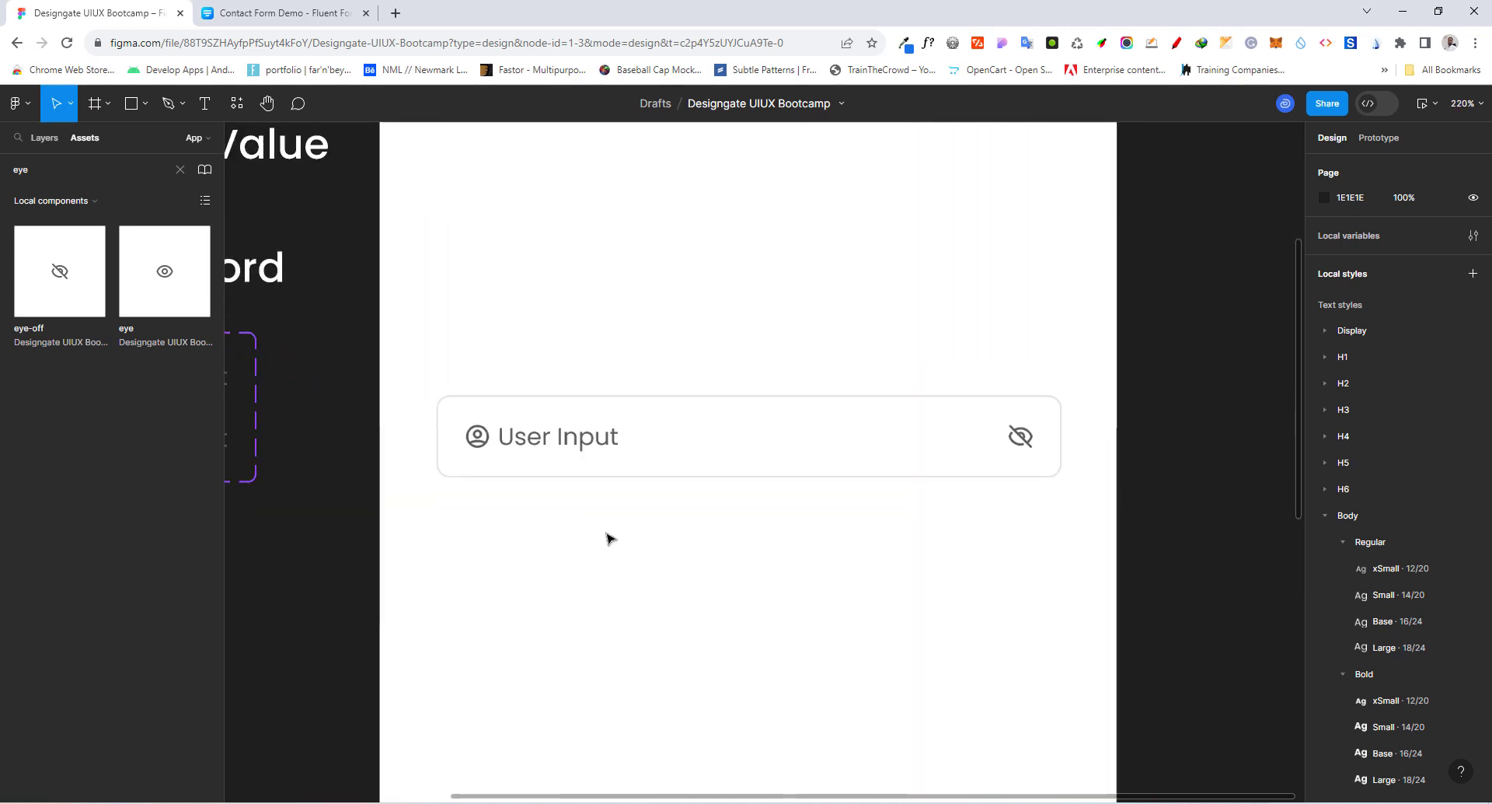
pyautogui.click(205, 104)
pyautogui.click(506, 358)
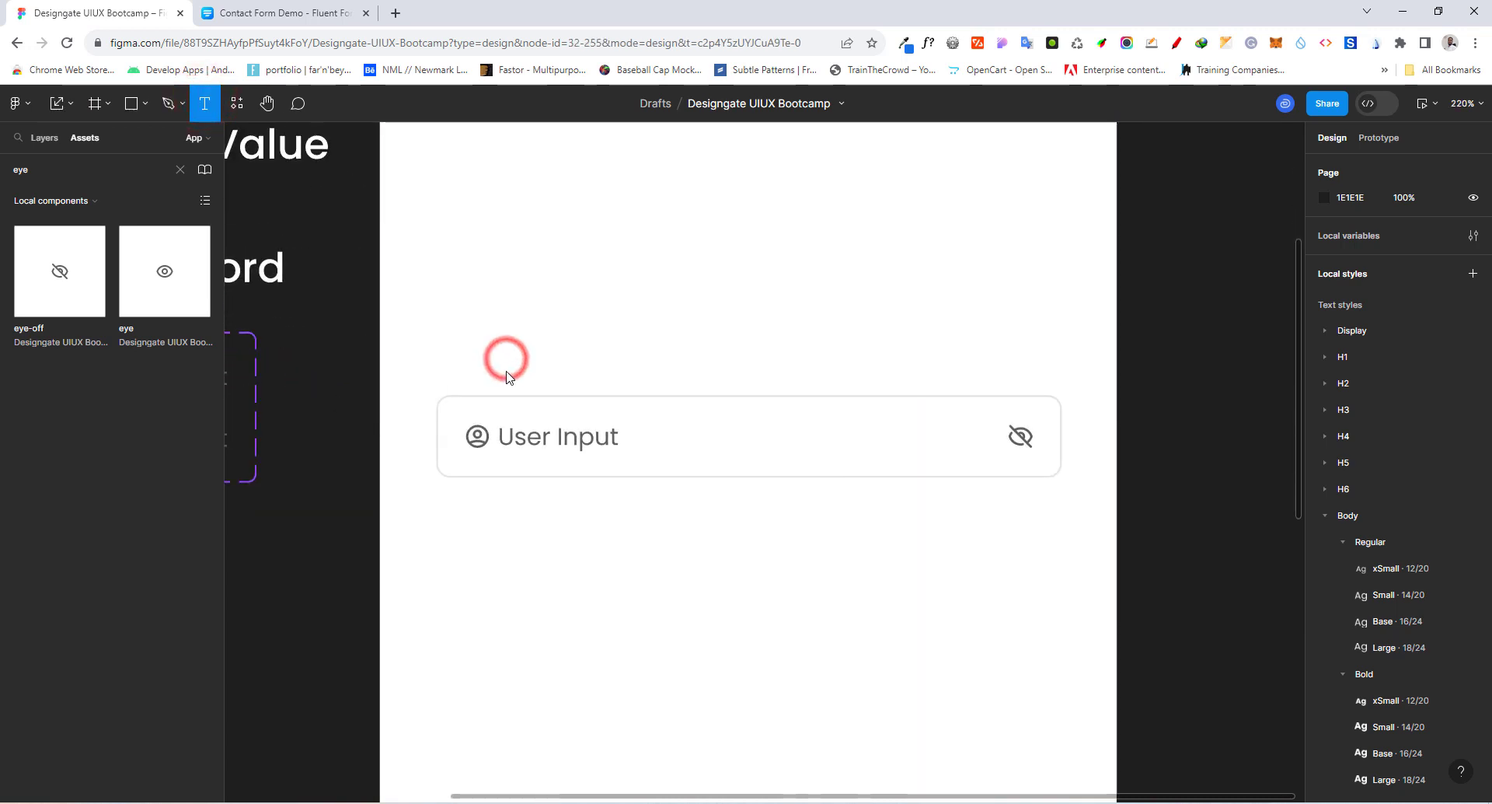
pyautogui.write('Label')
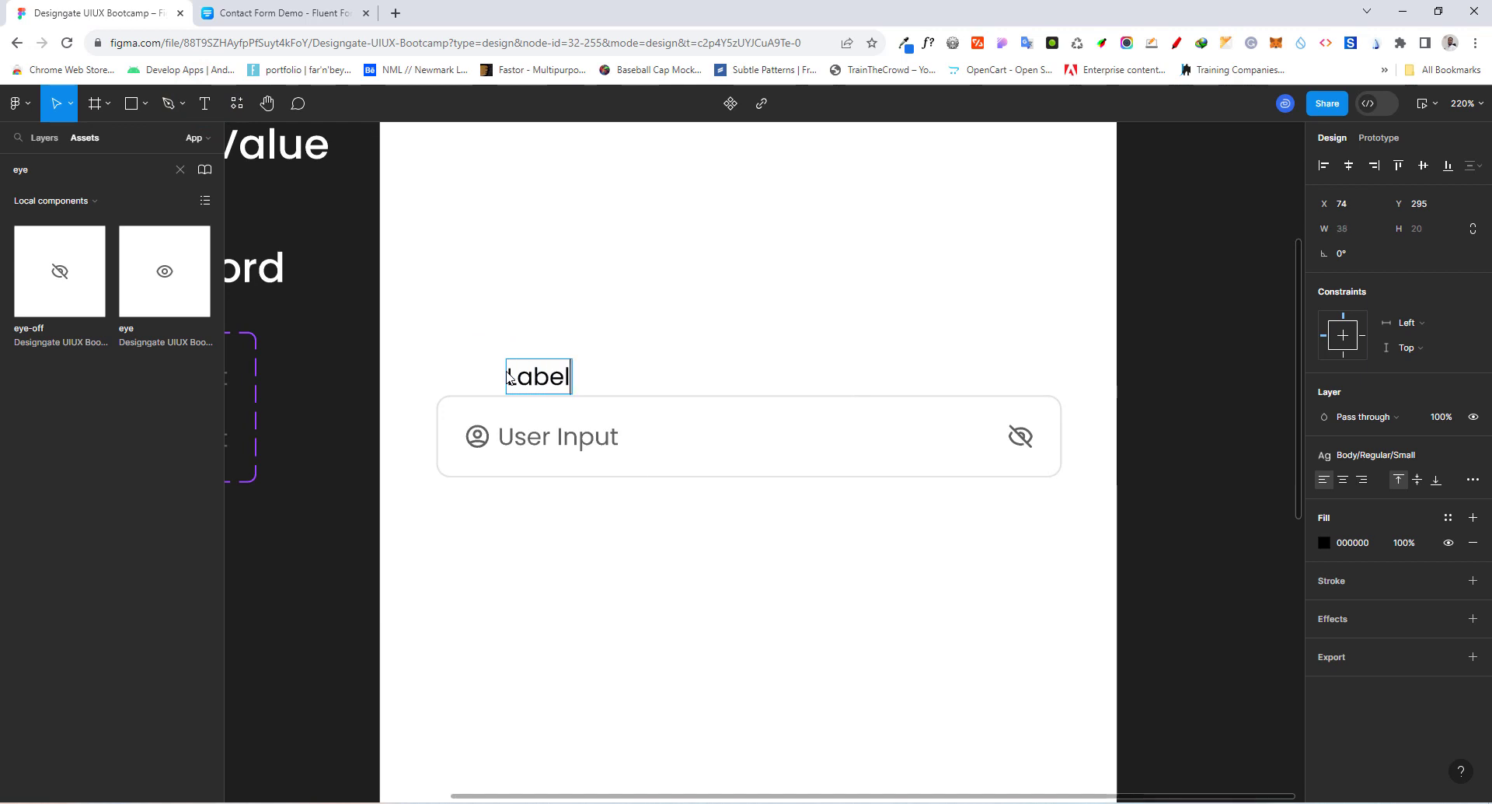
# Move the Label text to about X 44, Y 288 above the input field and apply the neutral-900 colour style to it.
pyautogui.click(499, 293)
pyautogui.moveTo(548, 385); pyautogui.dragTo(497, 373)
pyautogui.click(1386, 453)
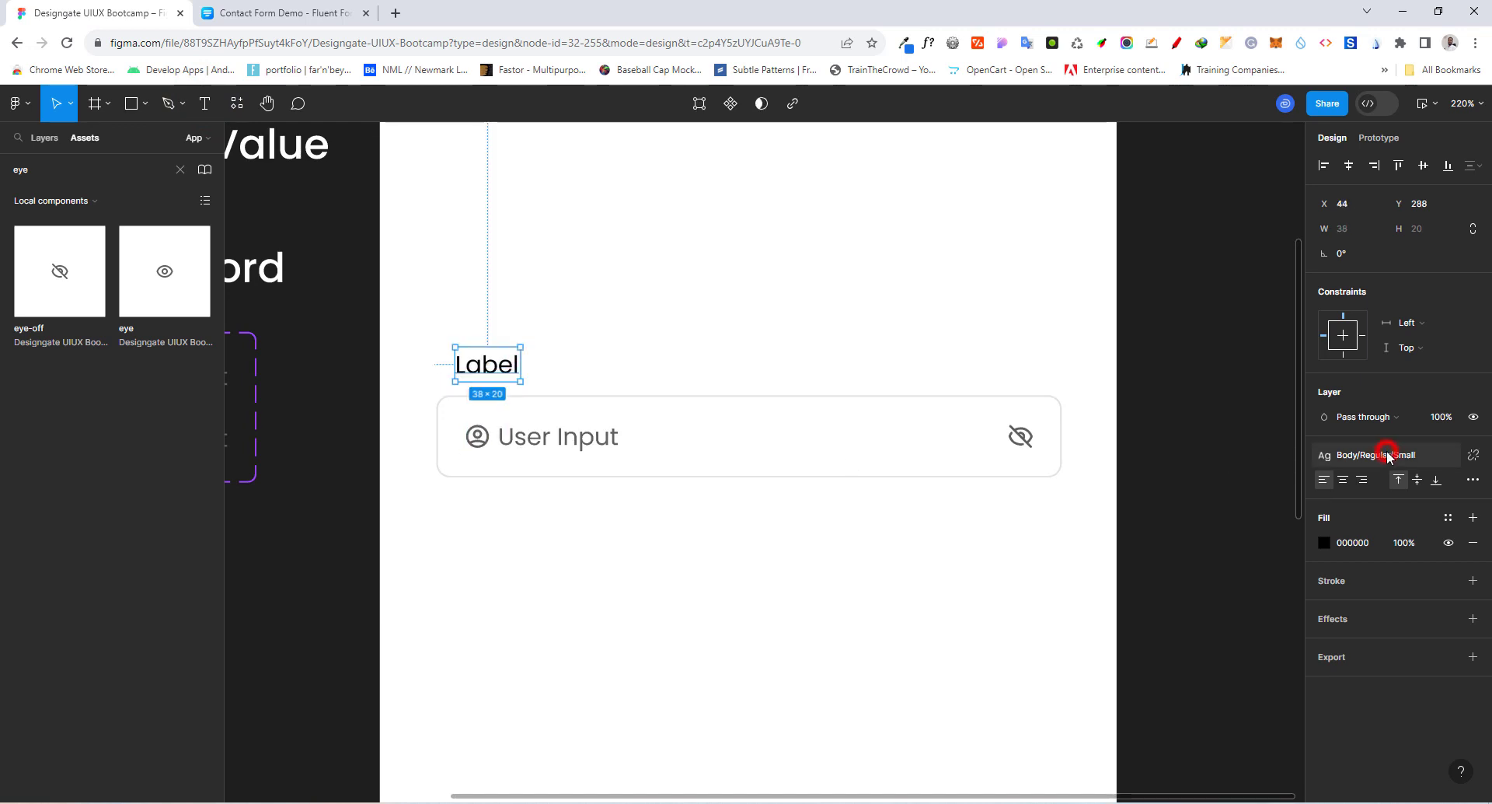
pyautogui.click(1387, 455)
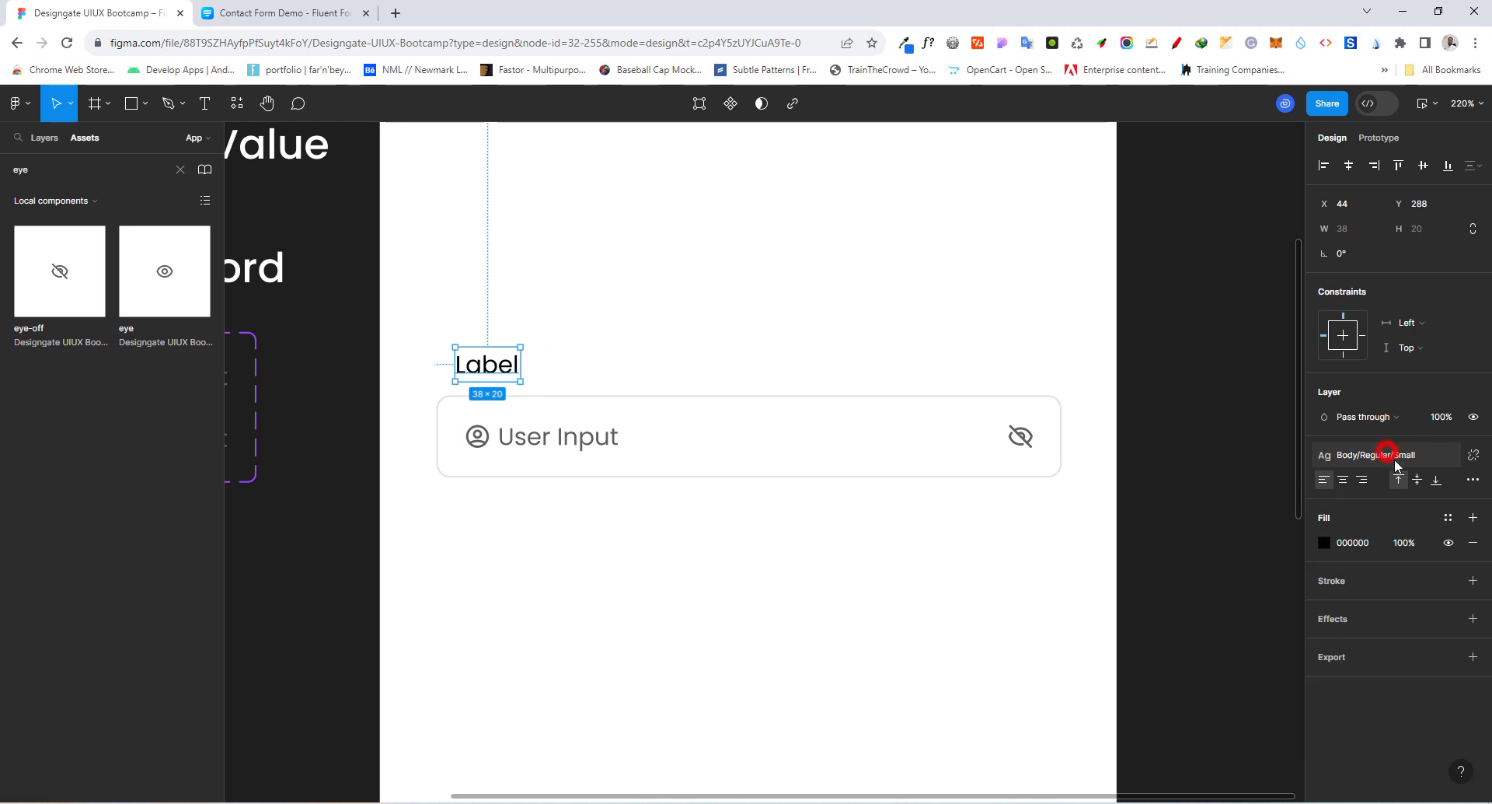
pyautogui.click(1448, 516)
pyautogui.scroll(-15, 1198, 606)
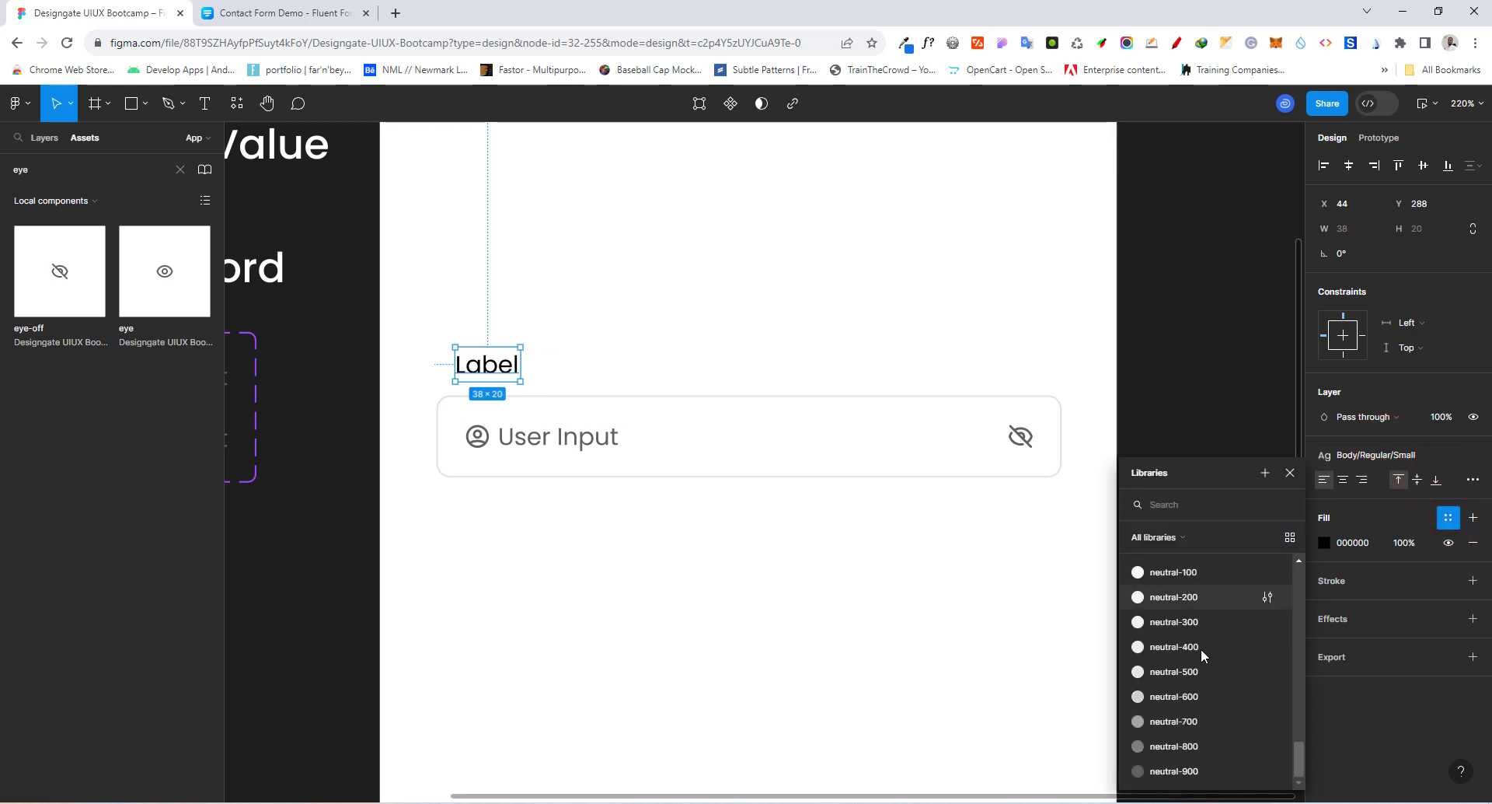
pyautogui.click(1140, 770)
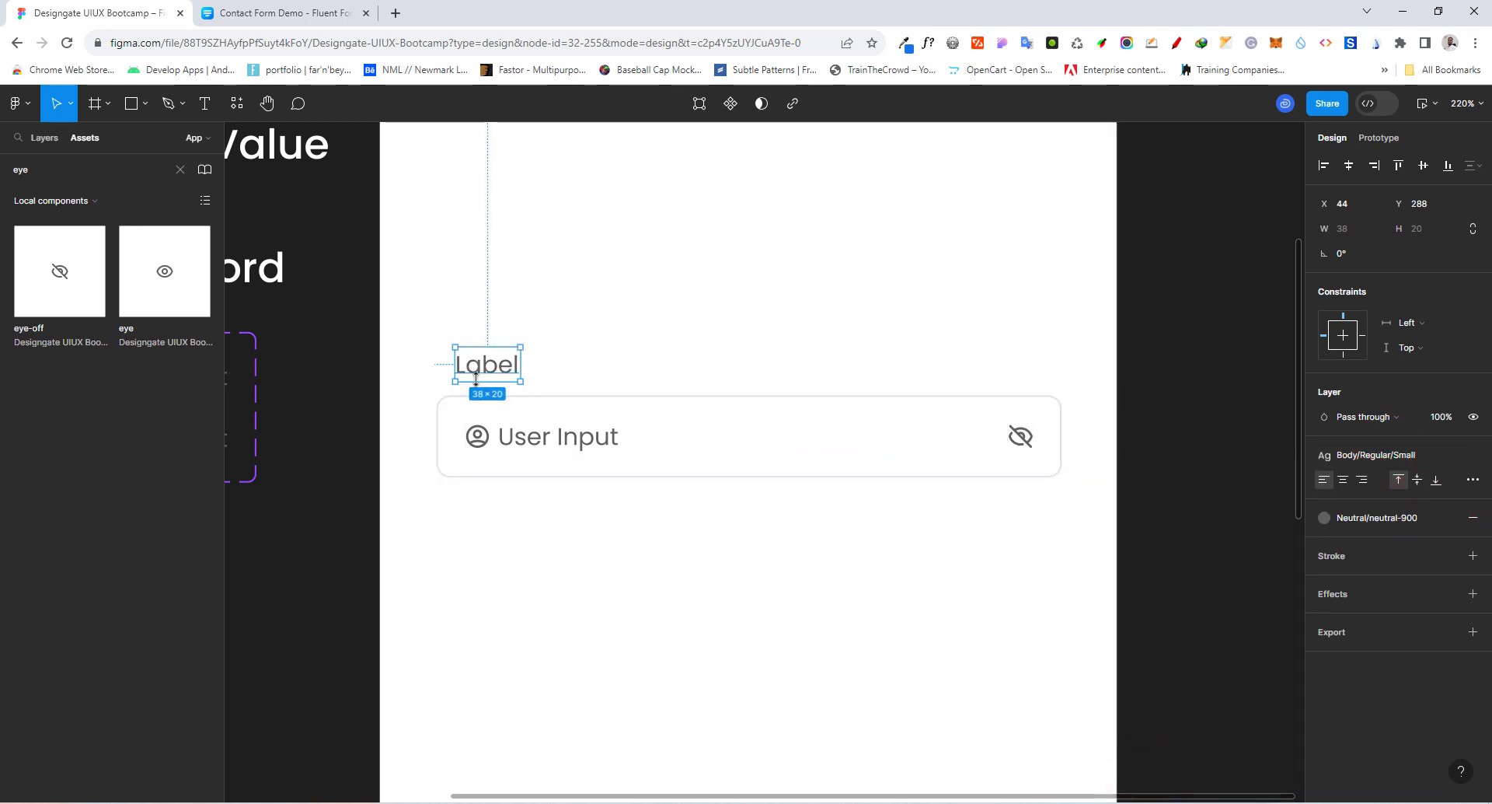
# Duplicate the Label text, place the copy just below the input field and change its text to "Feedback".
pyautogui.hotkey('ctrl', 'd')
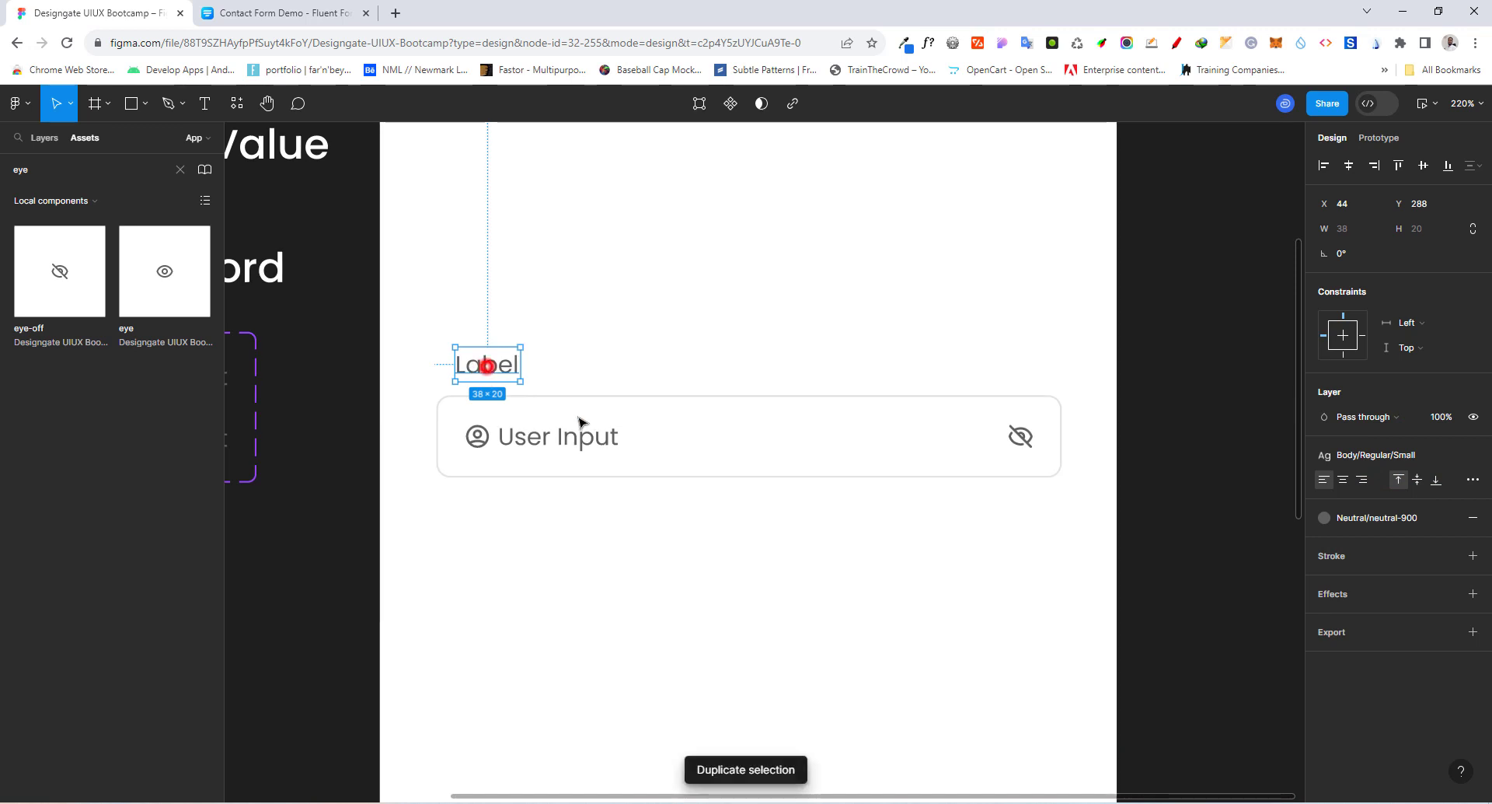
pyautogui.moveTo(485, 376); pyautogui.dragTo(500, 512)
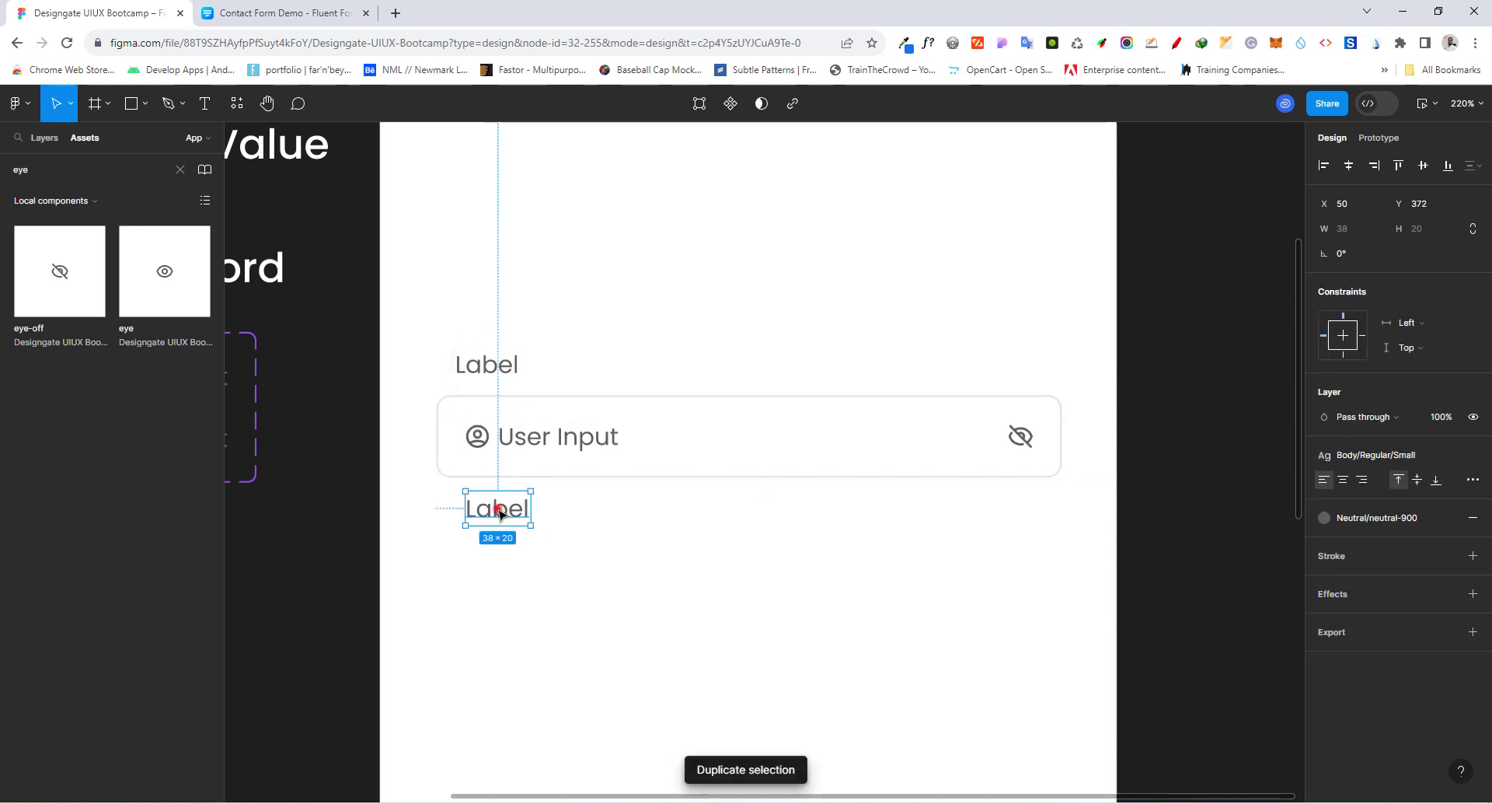
pyautogui.doubleClick(500, 511)
pyautogui.write('Fed')
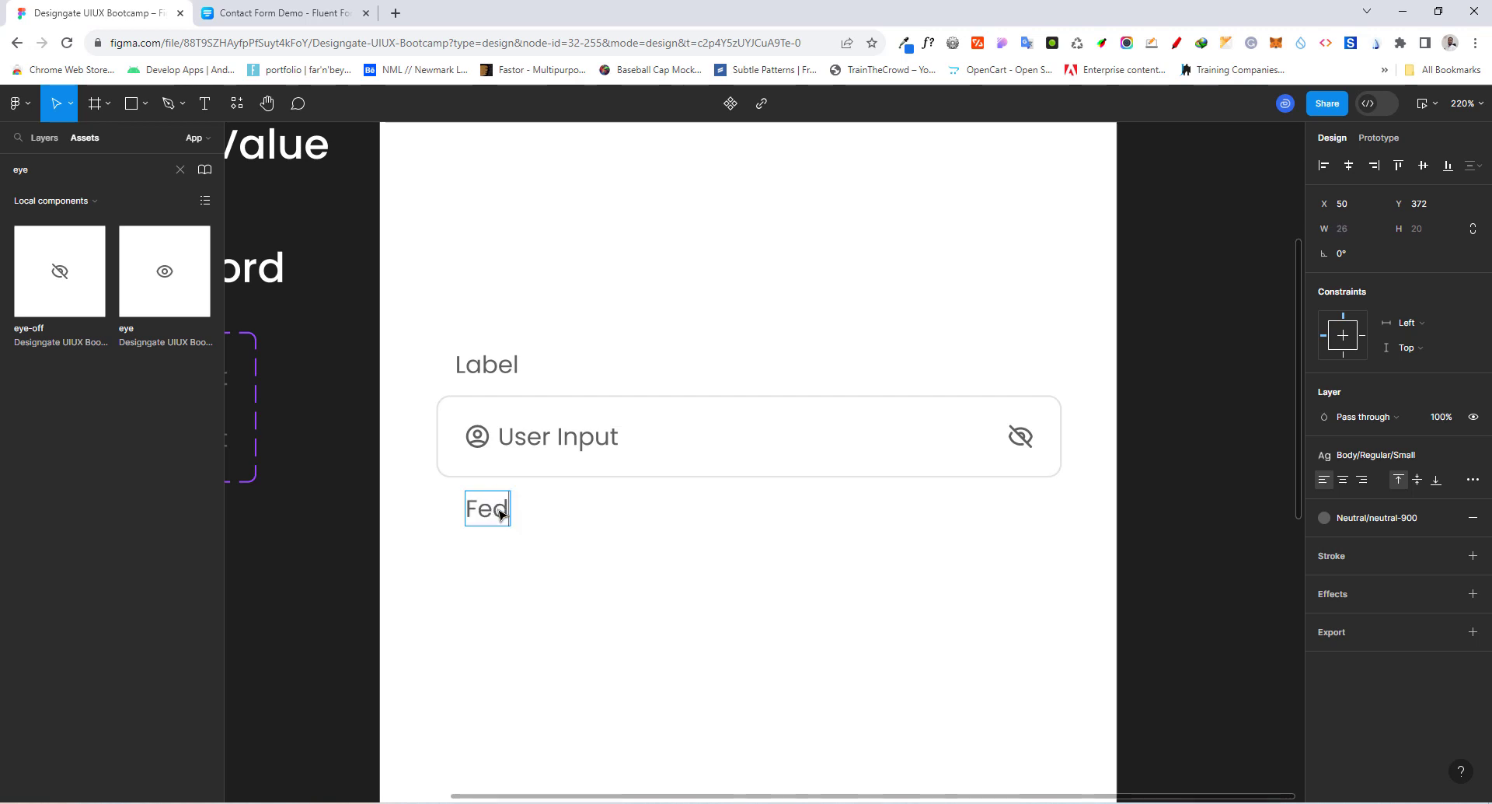
pyautogui.write('edback')
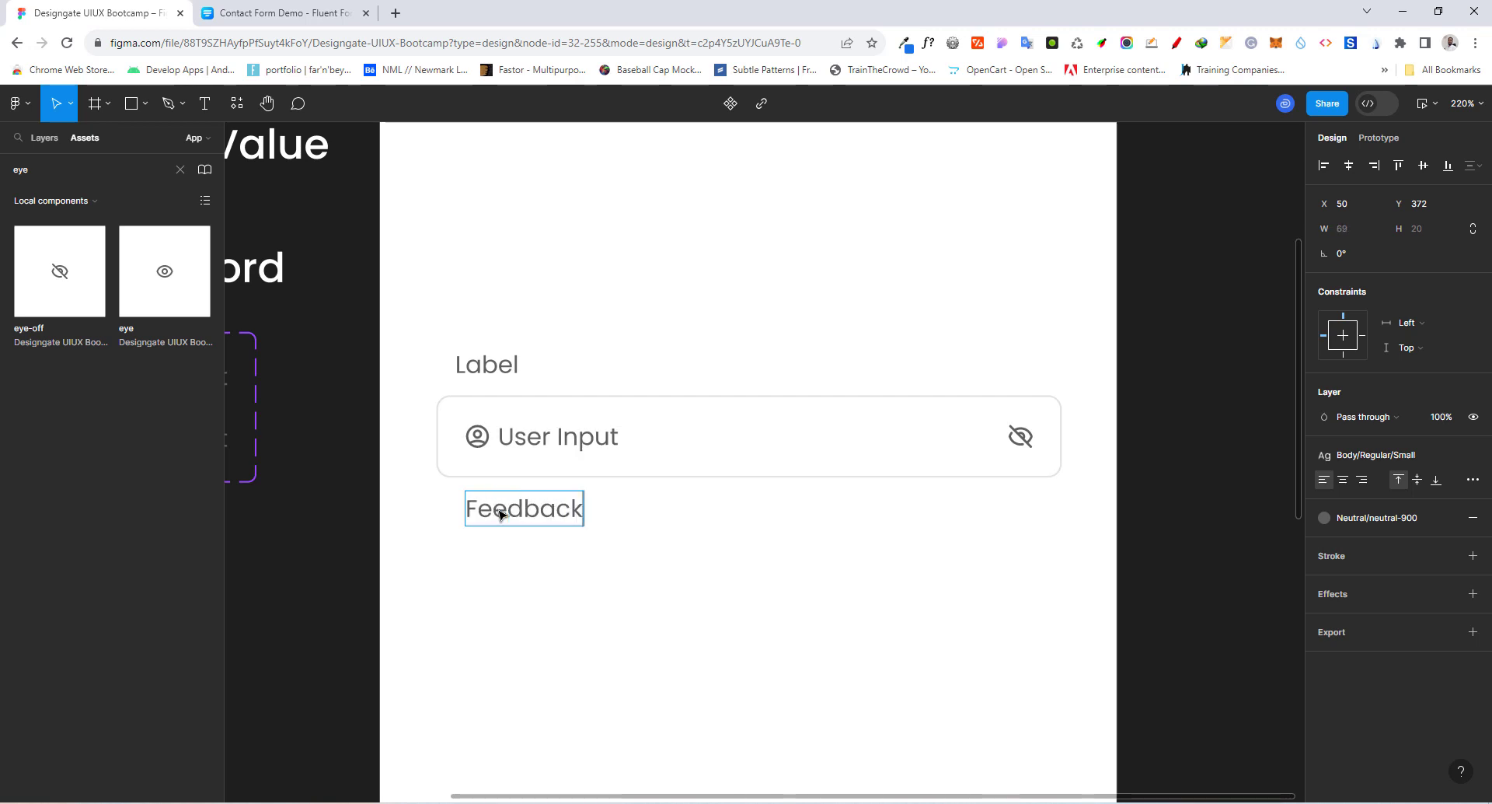
pyautogui.click(588, 577)
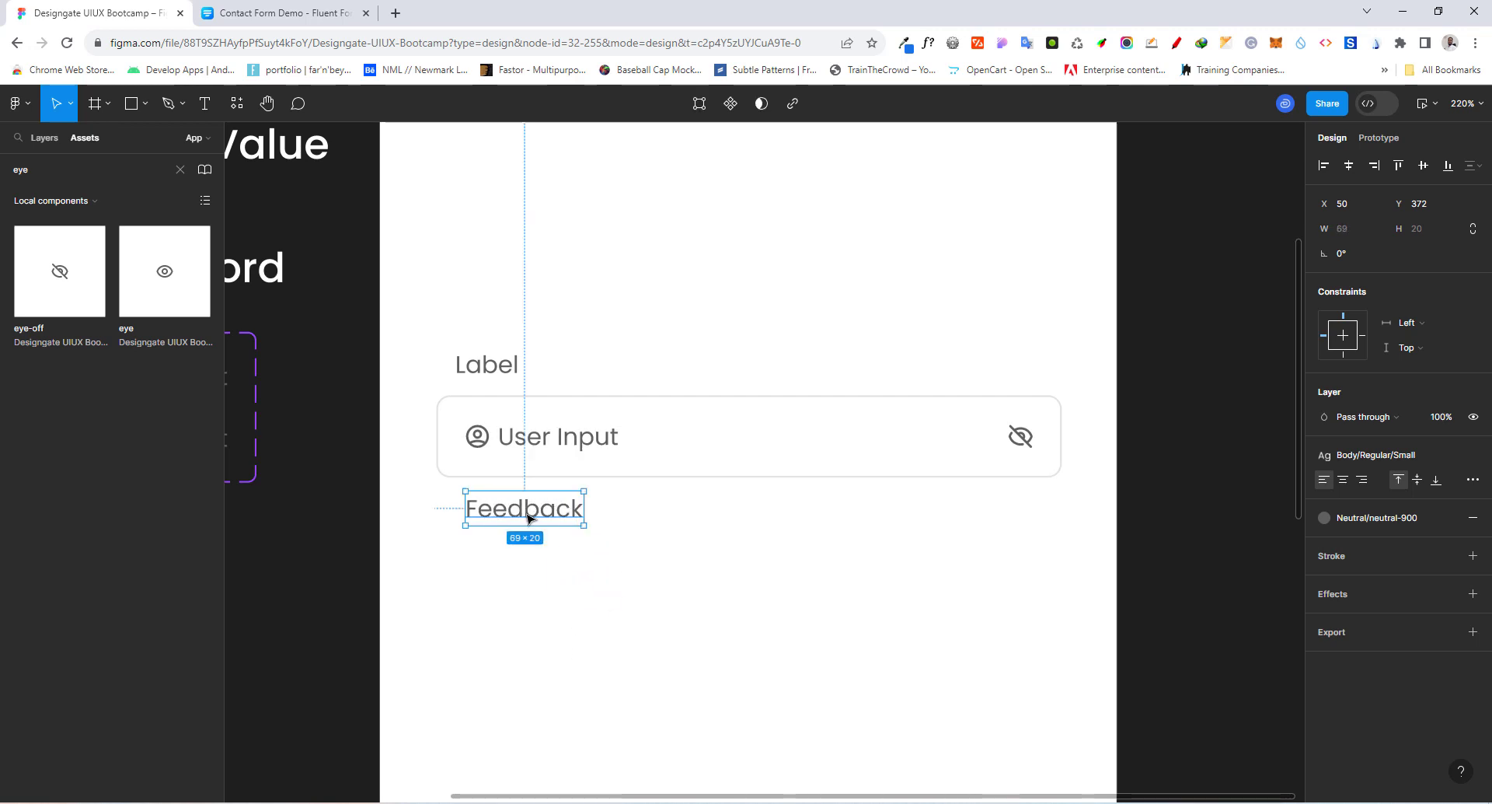
# Duplicate the Feedback text to the opposite end below the input field and change the copy to "Forgot Password?".
pyautogui.moveTo(524, 515); pyautogui.dragTo(998, 508)
pyautogui.hotkey('ctrl', 'd')
pyautogui.doubleClick(998, 508)
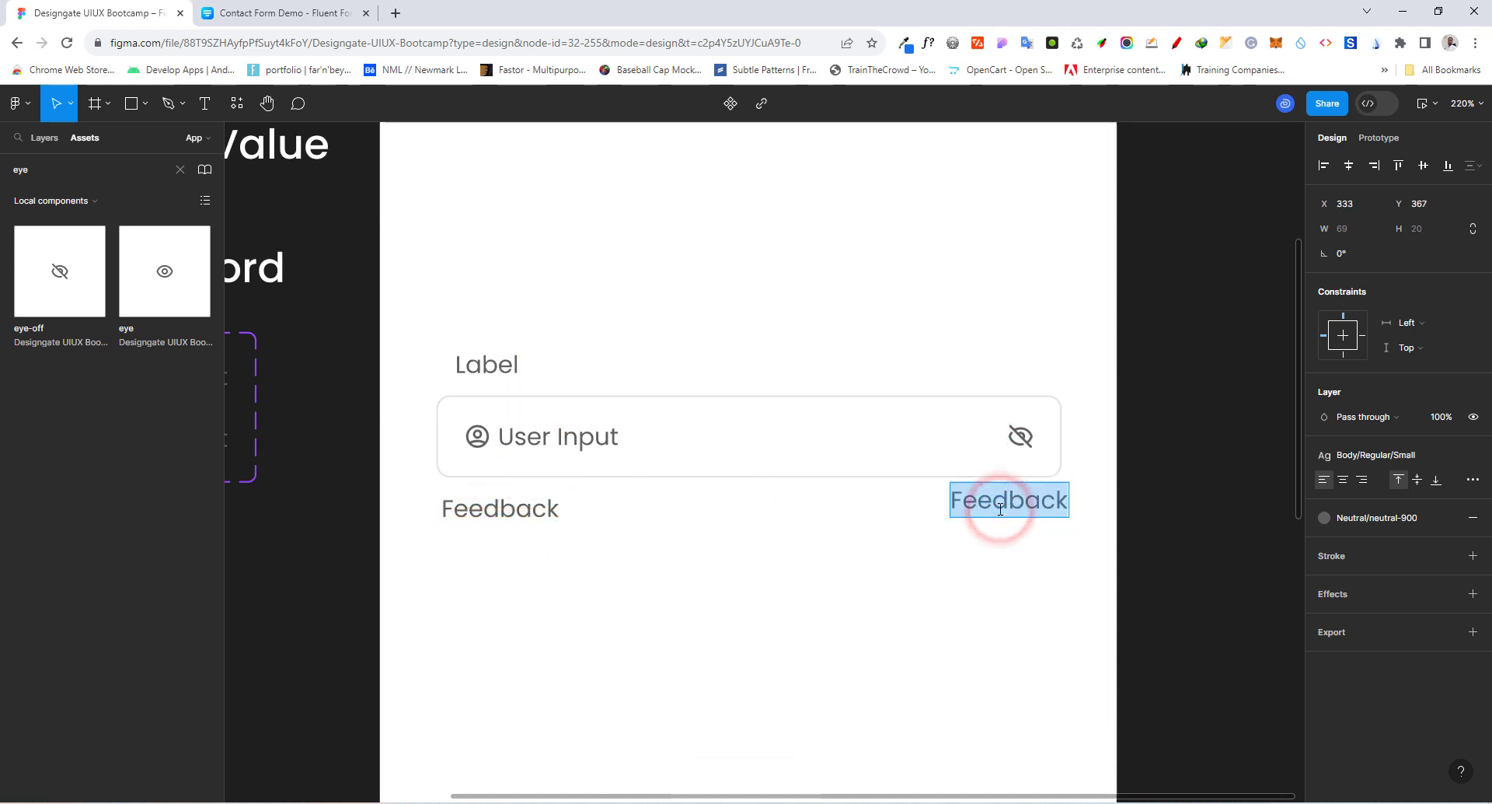
pyautogui.write('Forgot')
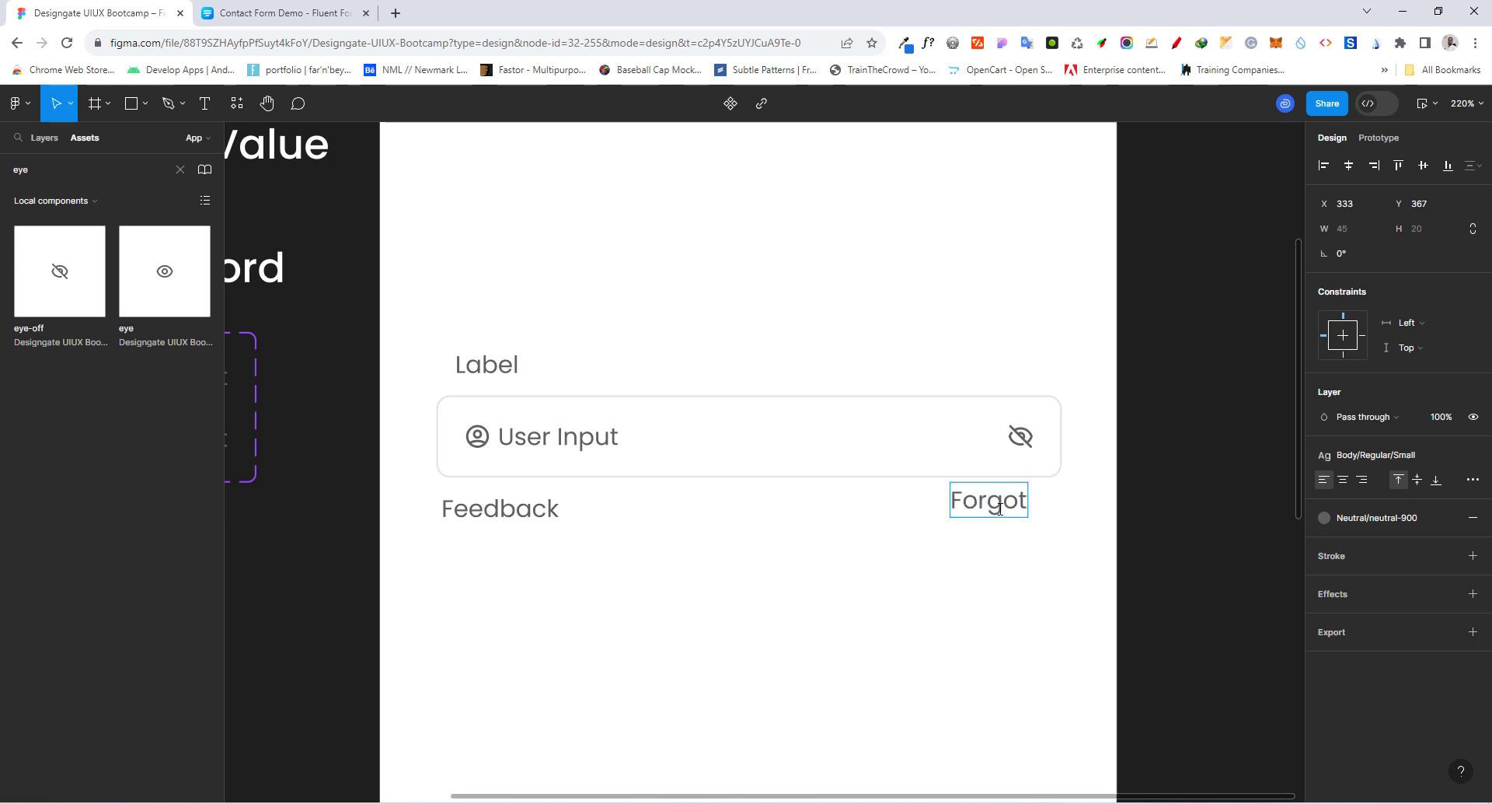
pyautogui.write(' Password?')
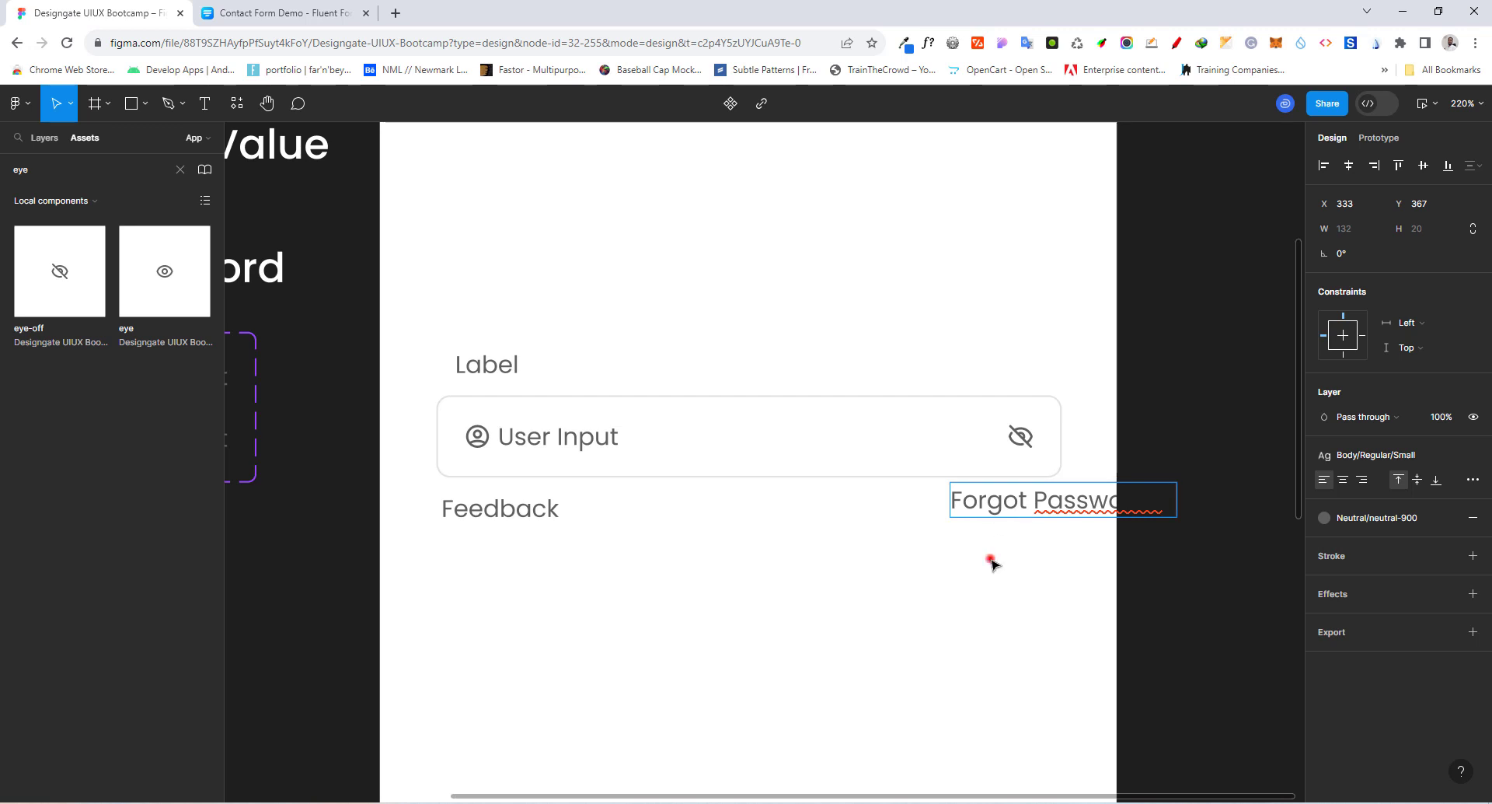
pyautogui.press('Escape')
pyautogui.moveTo(1008, 505); pyautogui.dragTo(913, 506)
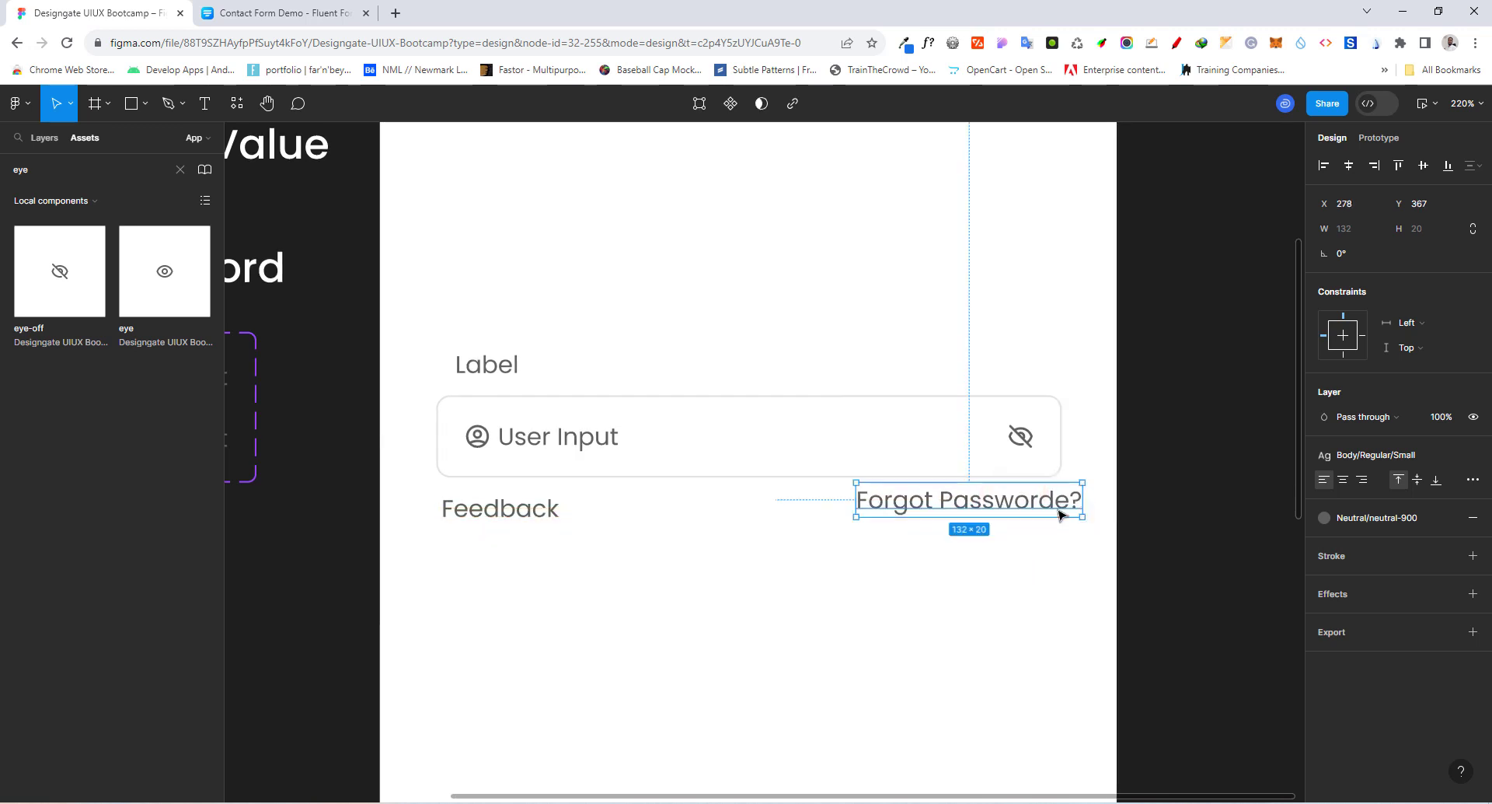
pyautogui.doubleClick(1057, 500)
pyautogui.press('BackSpace')
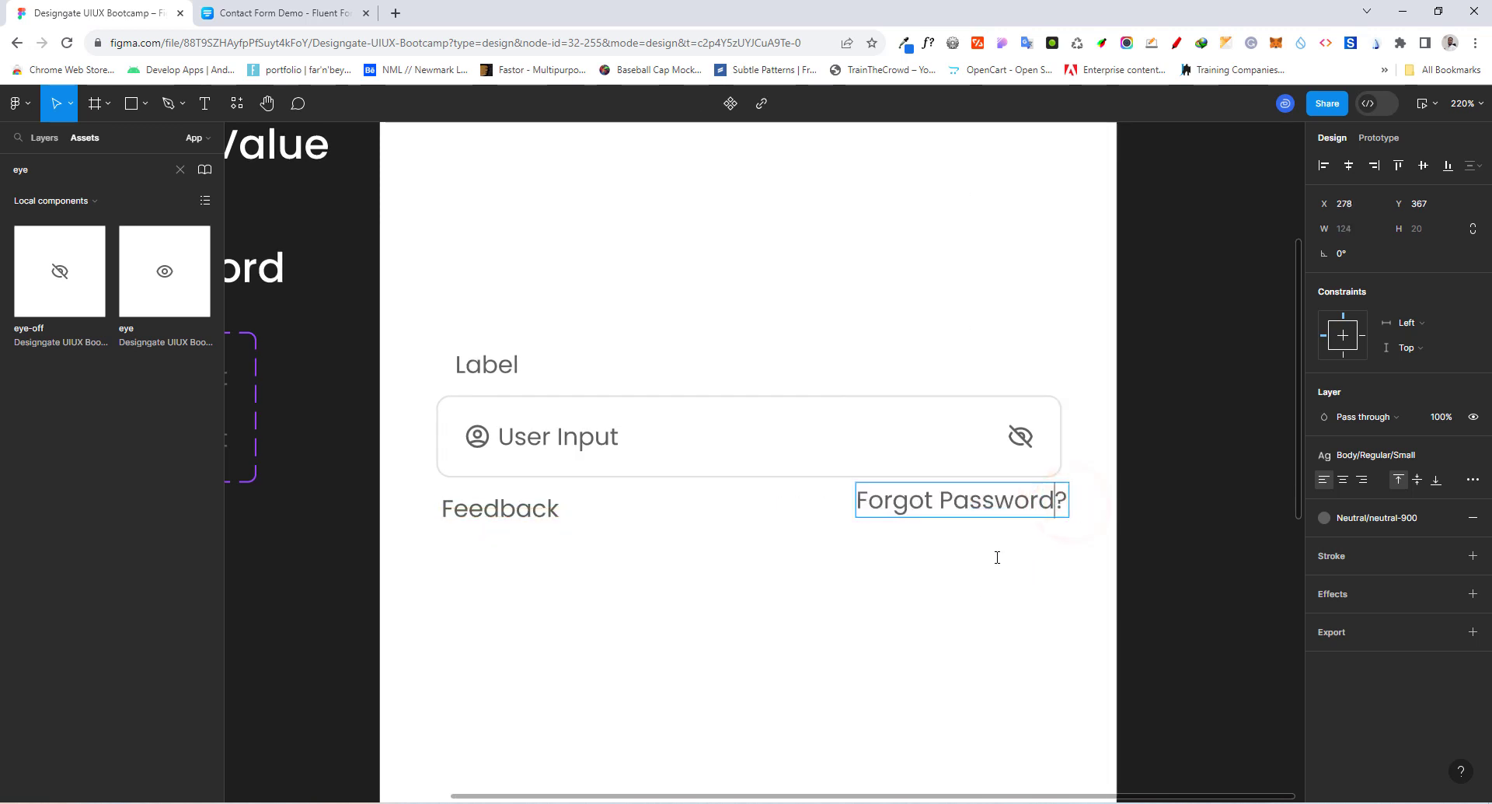
pyautogui.click(966, 568)
# Wrap Feedback and Forgot Password? in a vertically centred horizontal auto layout with Auto spacing, and resize the row to about 357 wide.
pyautogui.click(957, 510)
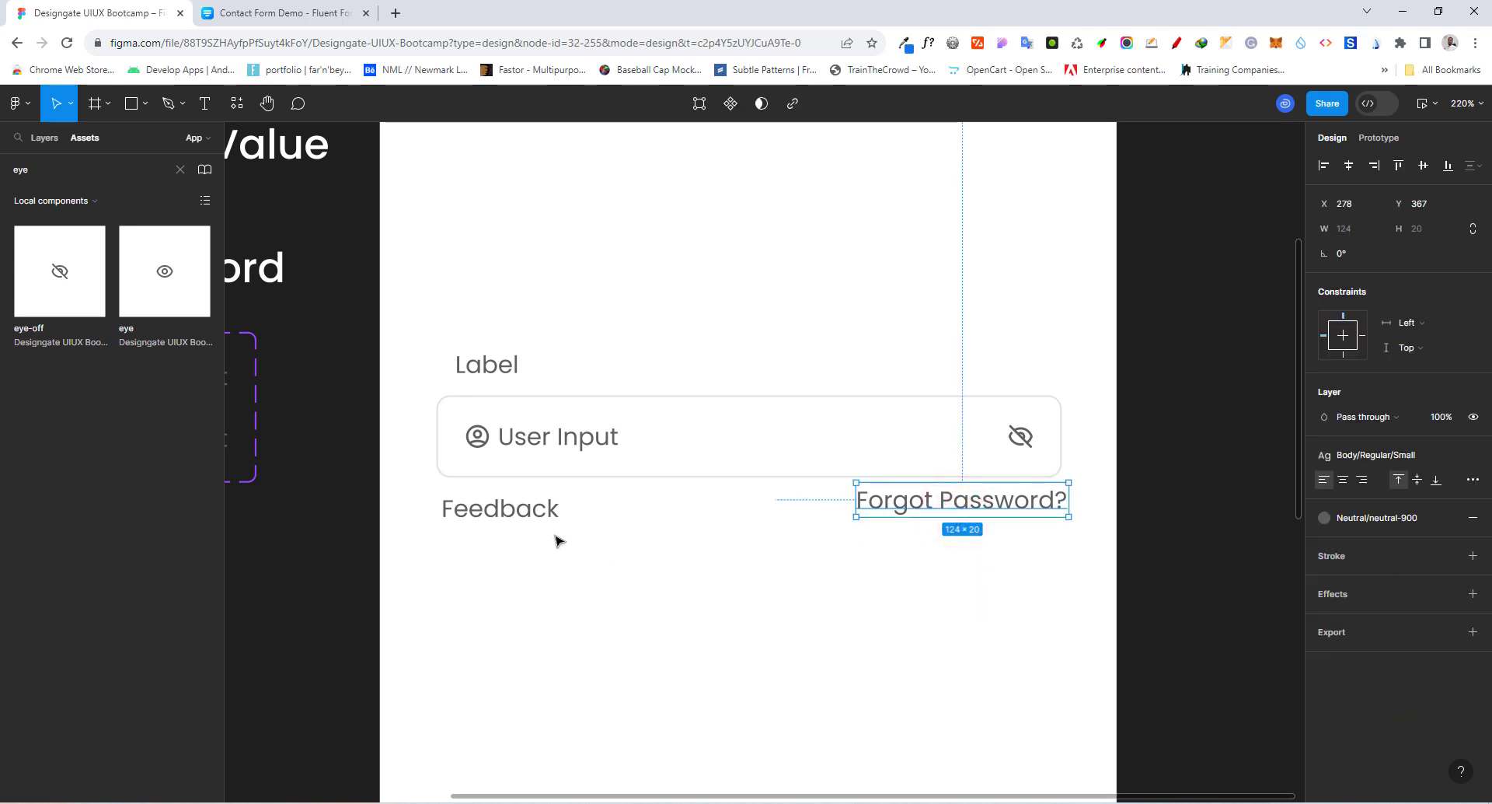
pyautogui.keyDown('shift'); pyautogui.click(514, 509); pyautogui.keyUp('shift')
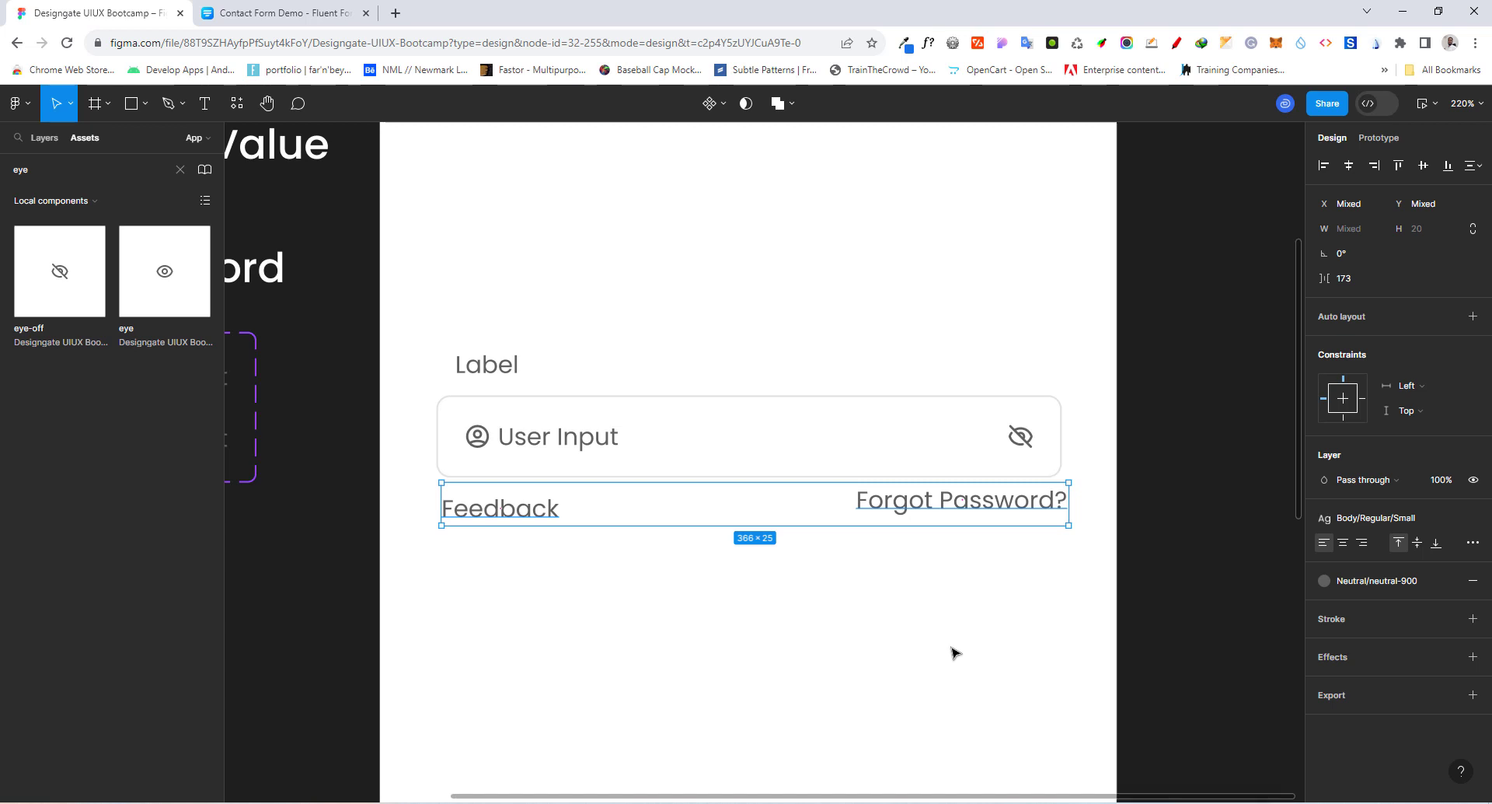
pyautogui.hotkey('shift', 'a')
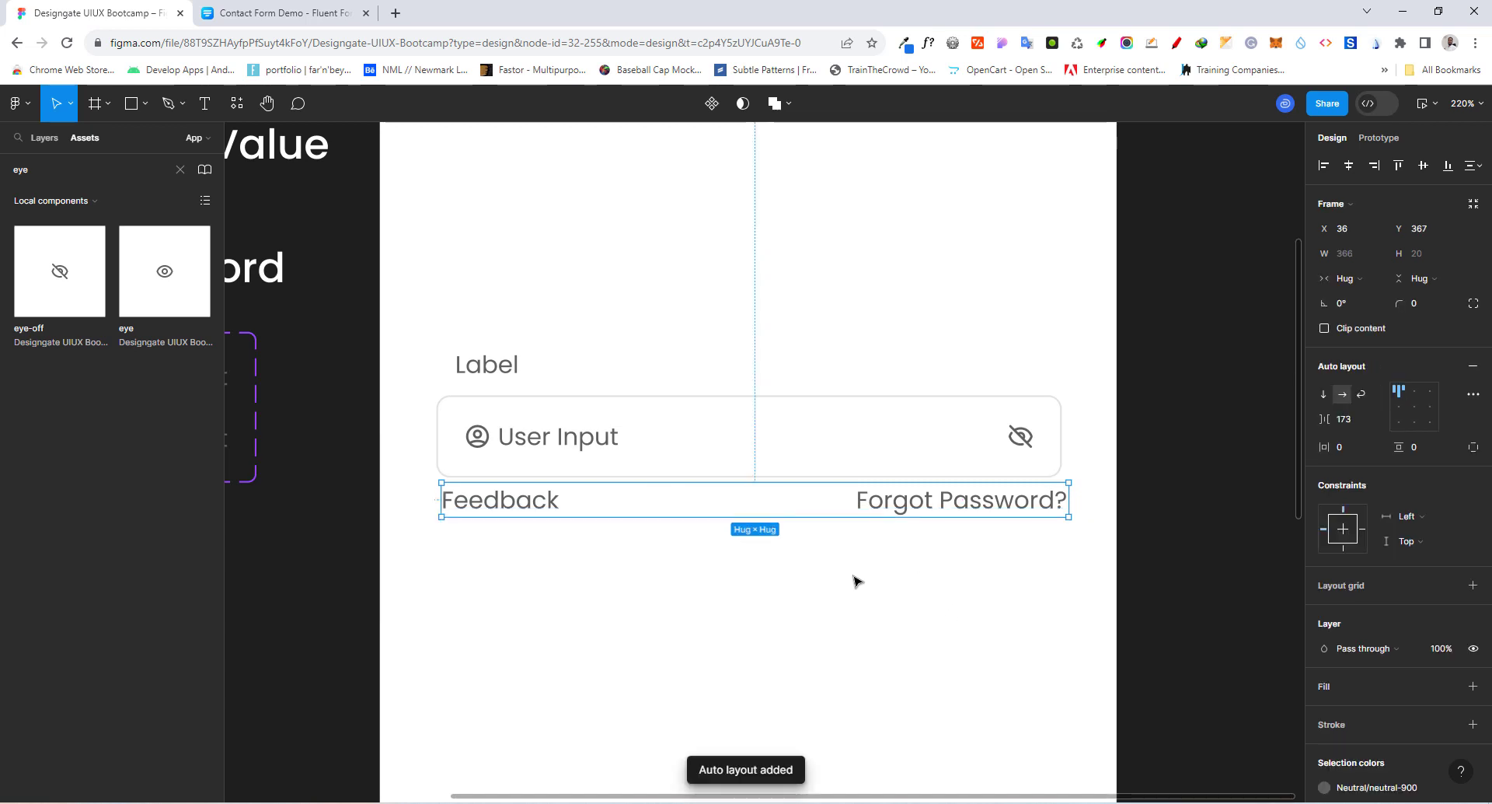
pyautogui.click(1414, 407)
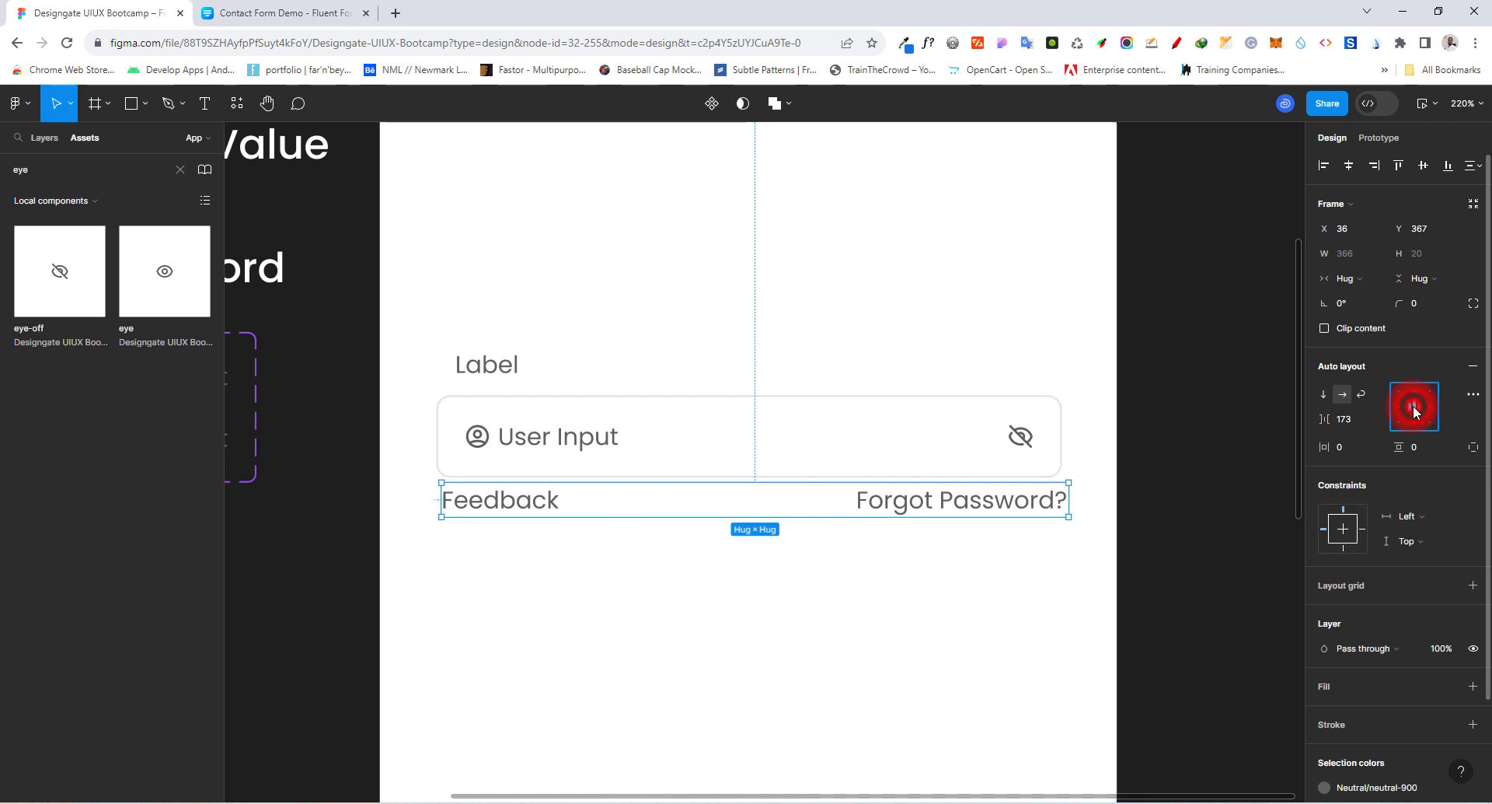
pyautogui.doubleClick(1415, 410)
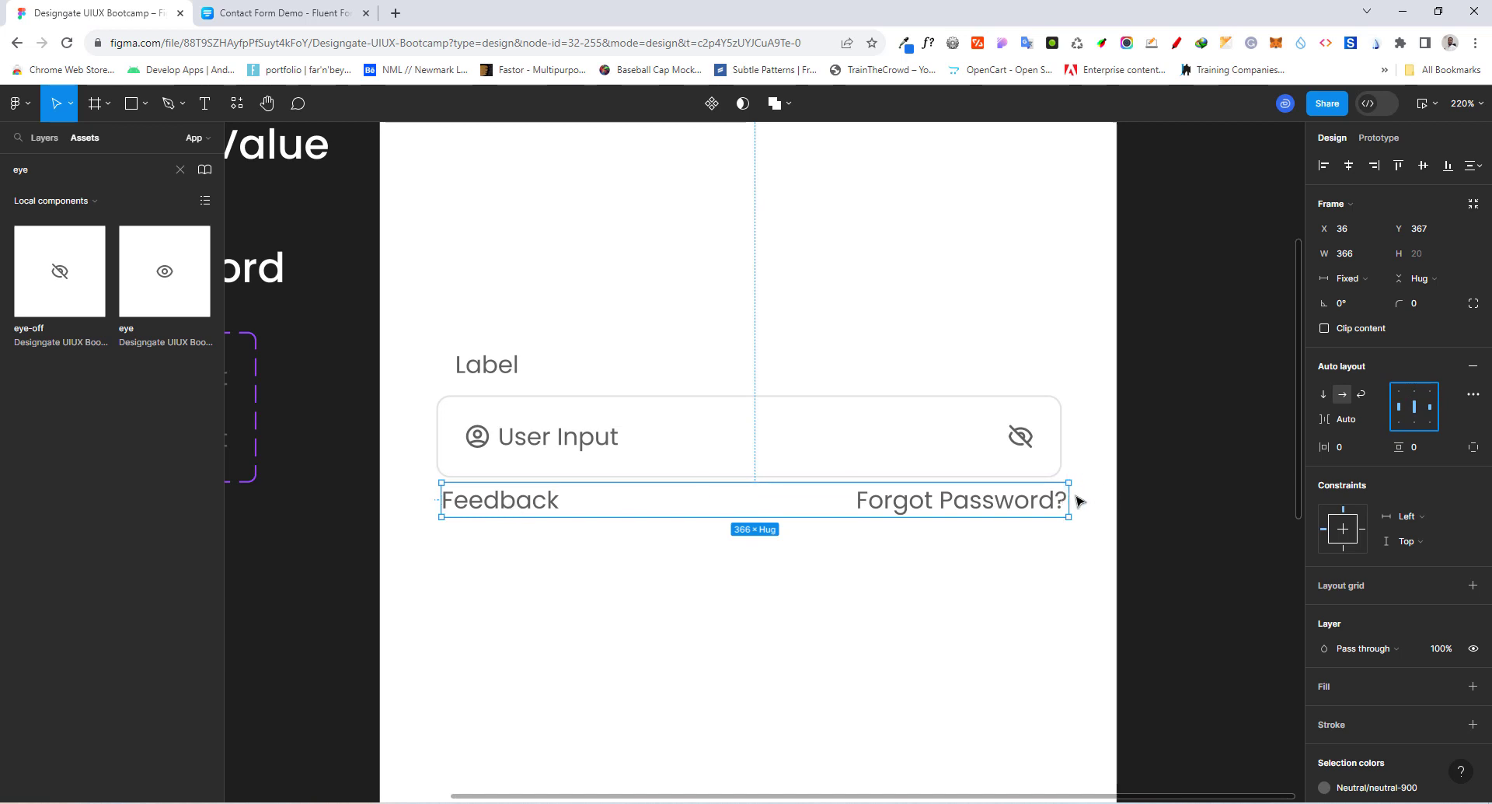
pyautogui.moveTo(1069, 499); pyautogui.dragTo(1207, 502)
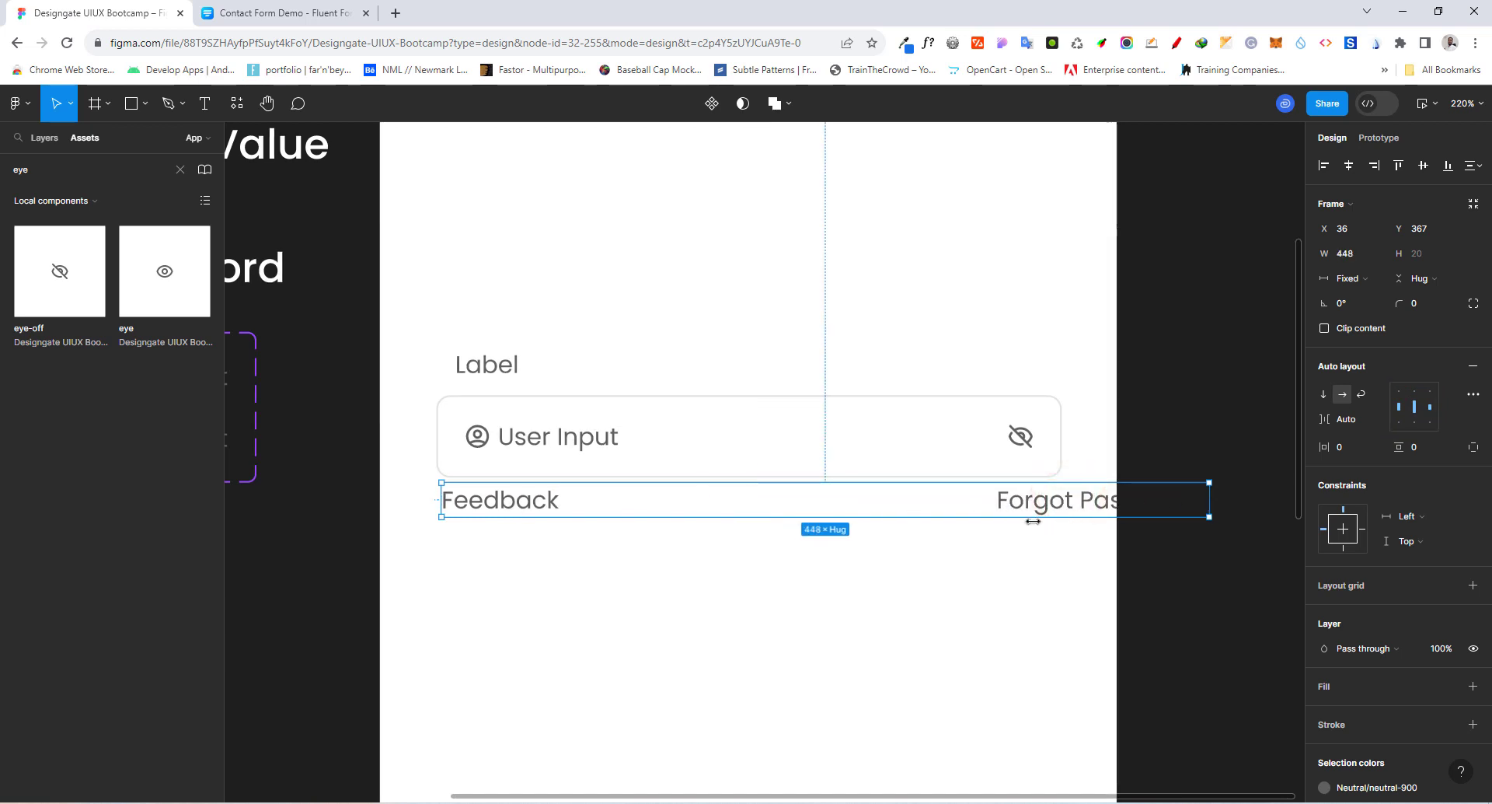
pyautogui.moveTo(1032, 521); pyautogui.dragTo(1054, 513)
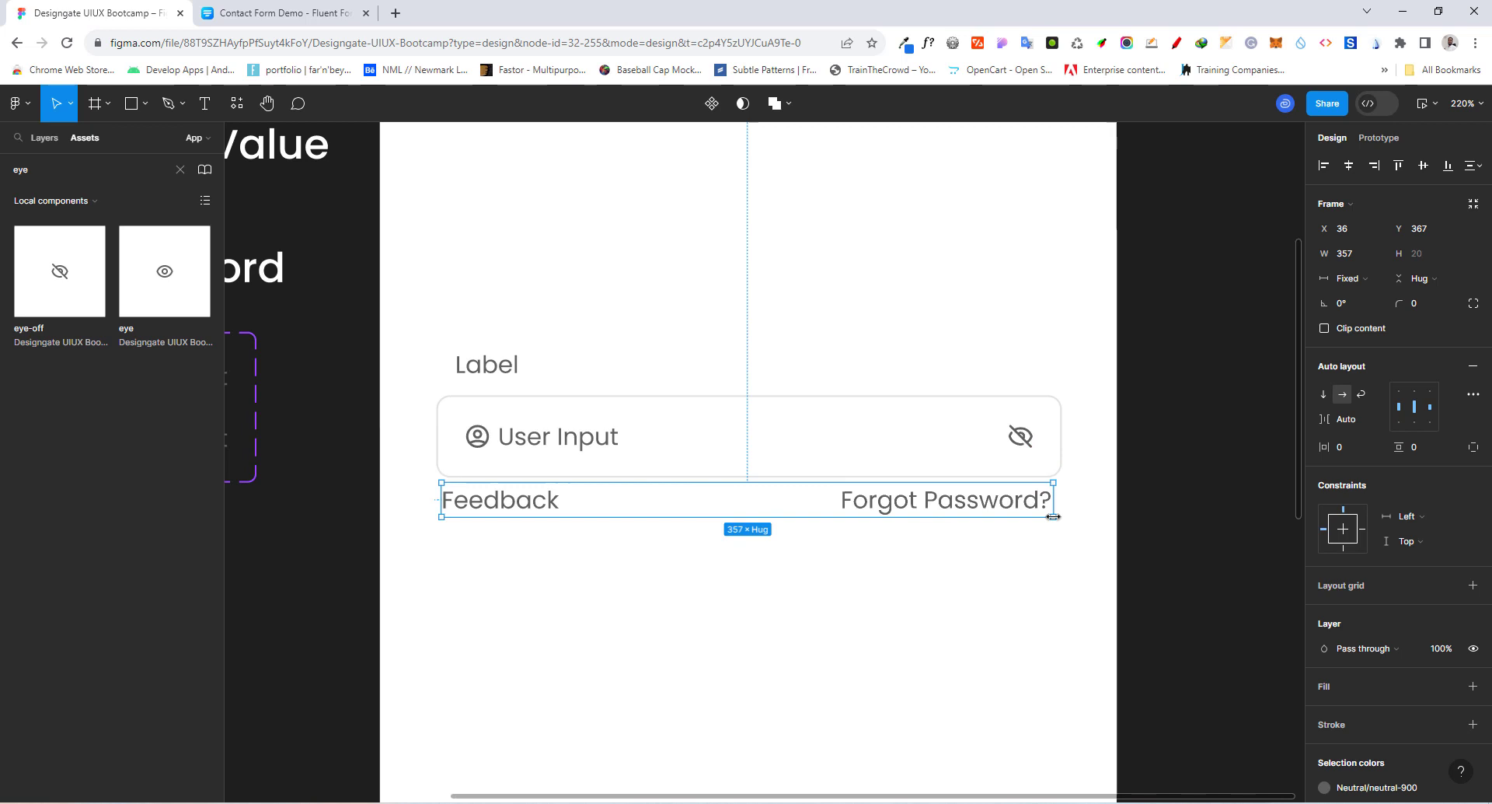
# Right-align the Forgot Password? text within its row.
pyautogui.click(966, 507)
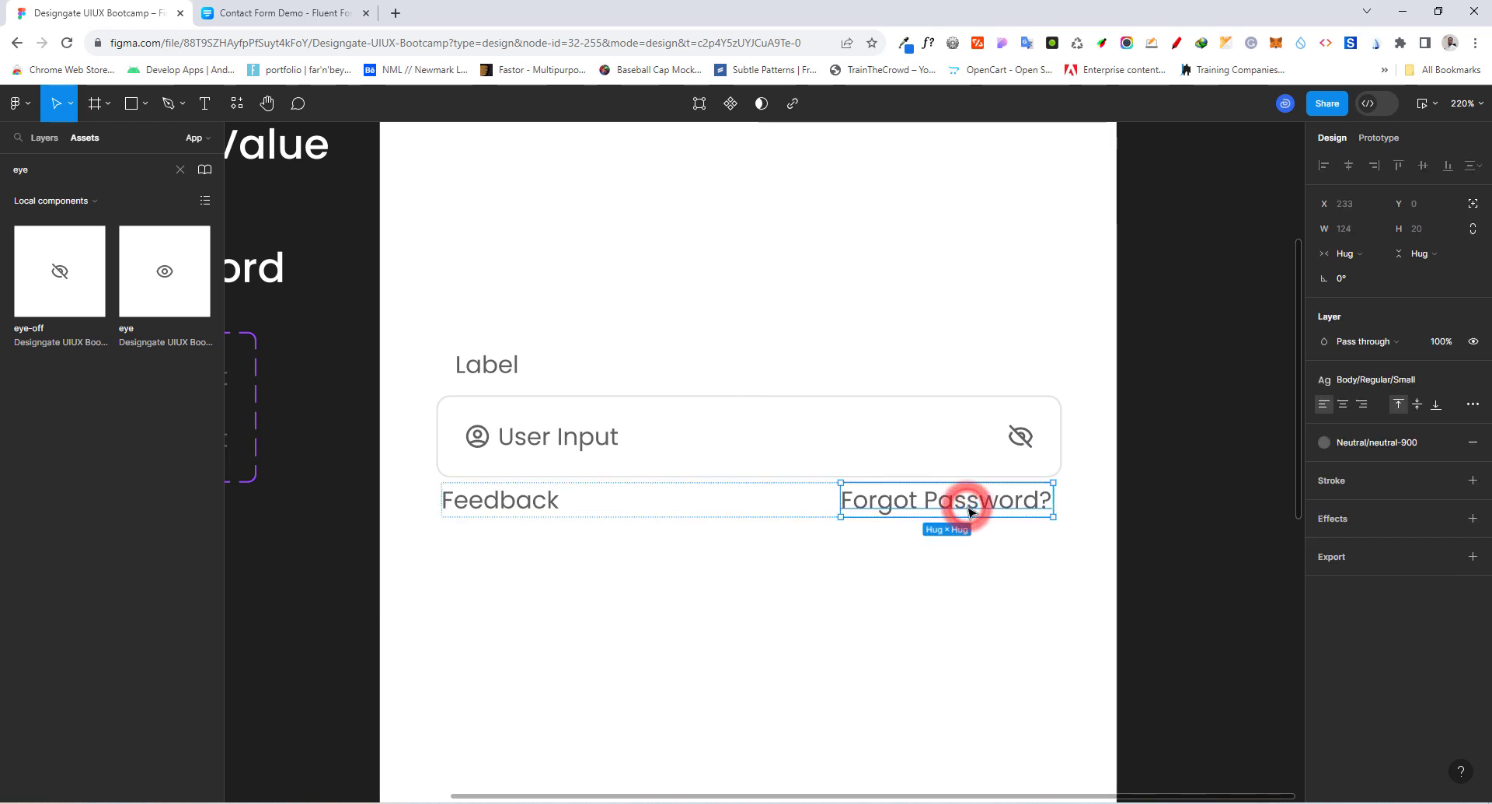
pyautogui.click(1363, 404)
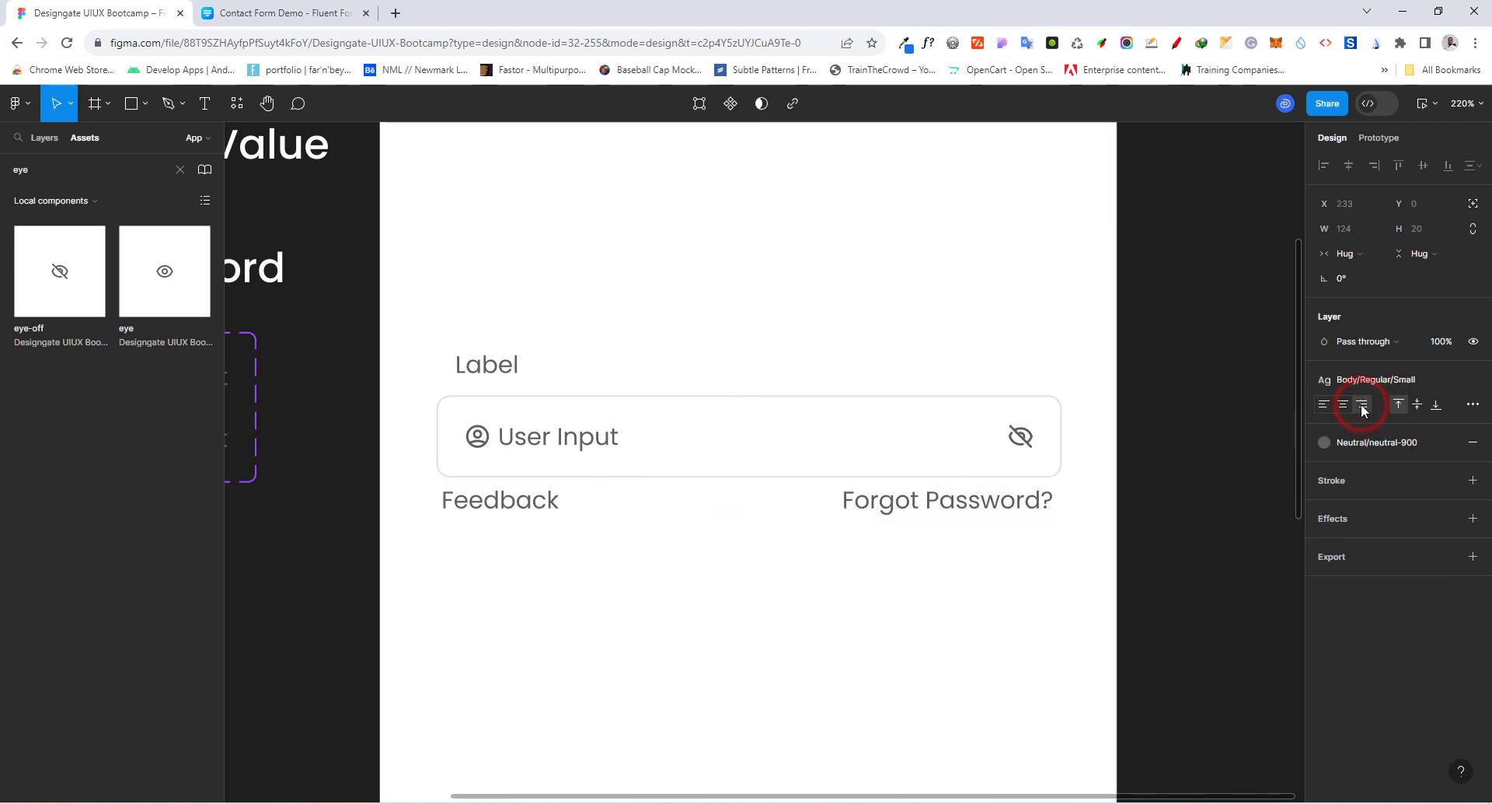
pyautogui.click(550, 581)
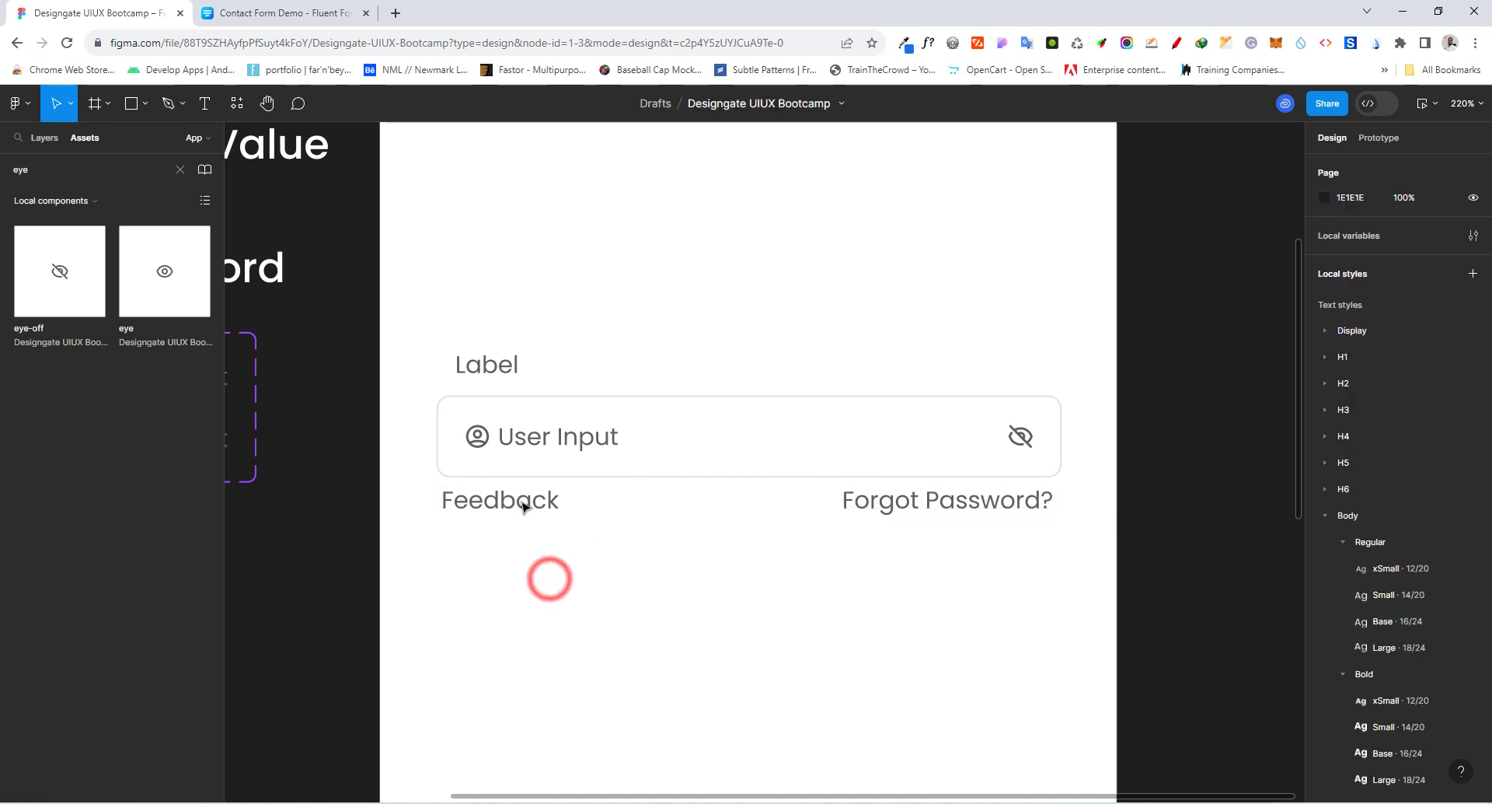
# Set the Feedback text's width to Fill container inside its row.
pyautogui.doubleClick(520, 498)
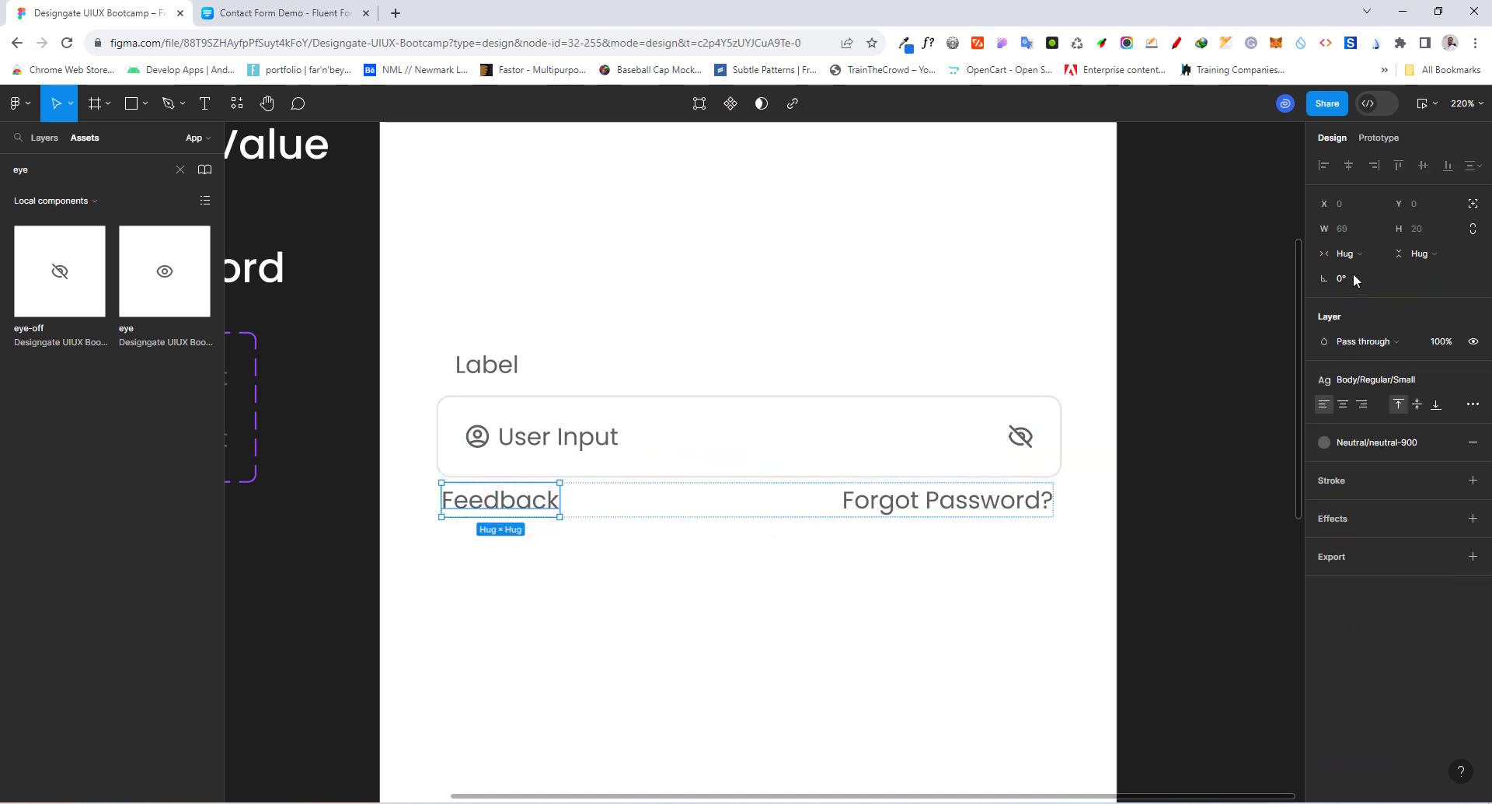
pyautogui.click(1361, 258)
pyautogui.click(1366, 278)
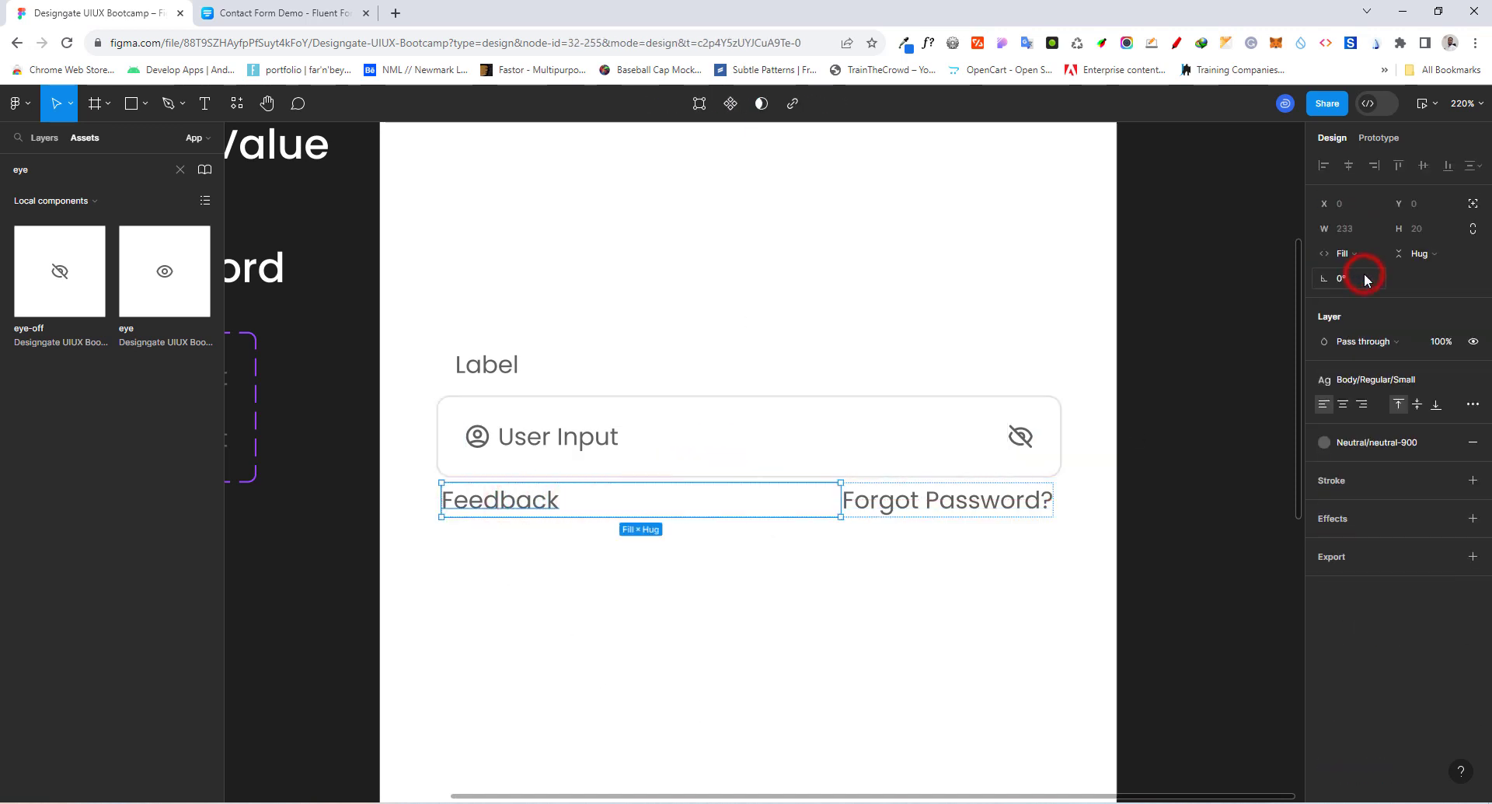
pyautogui.click(615, 671)
# Move the feedback row to X 33, Y 372 and widen it to 365 to line up with the input field's edges.
pyautogui.click(915, 506)
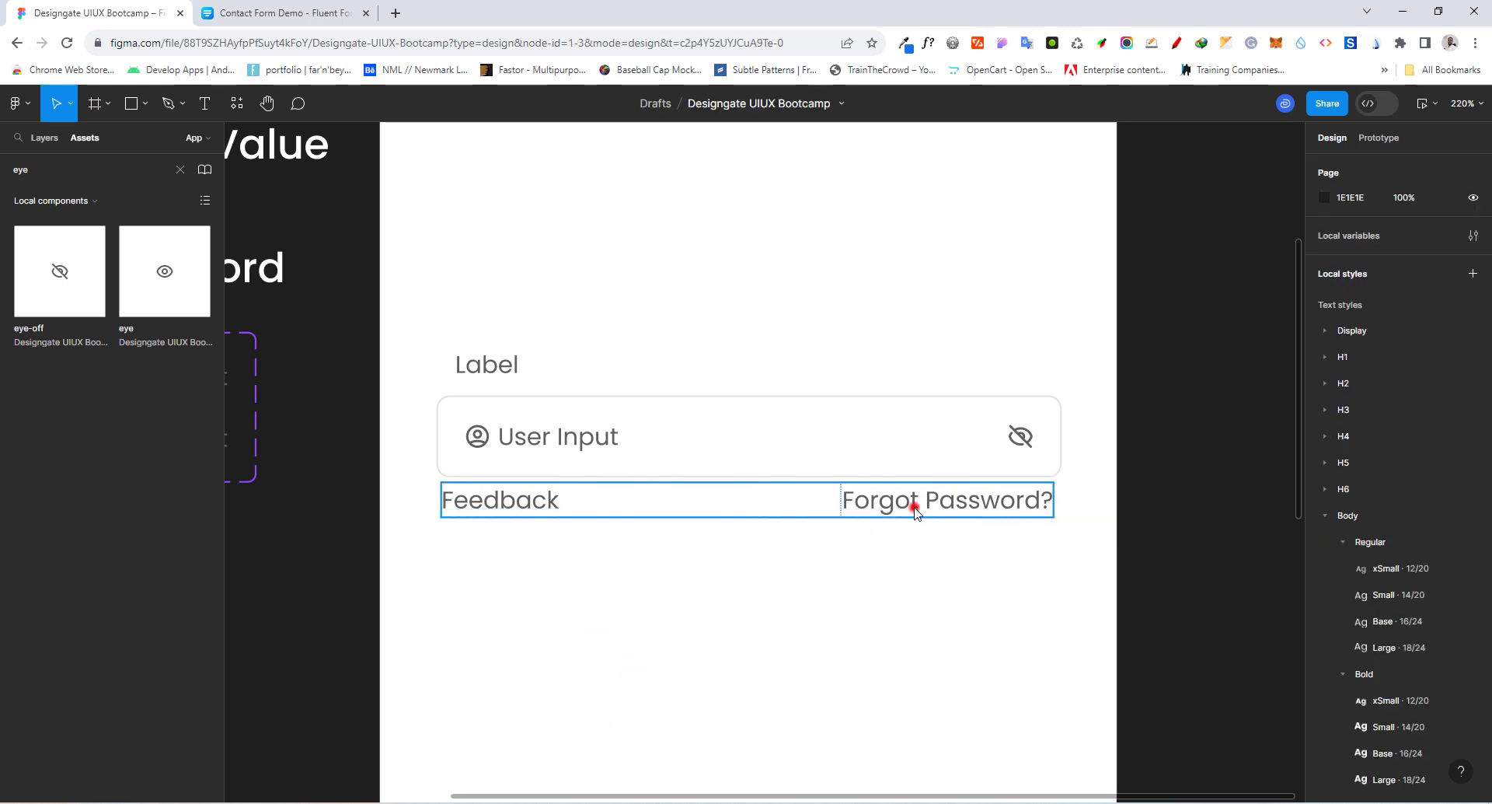
pyautogui.moveTo(915, 500); pyautogui.dragTo(917, 513)
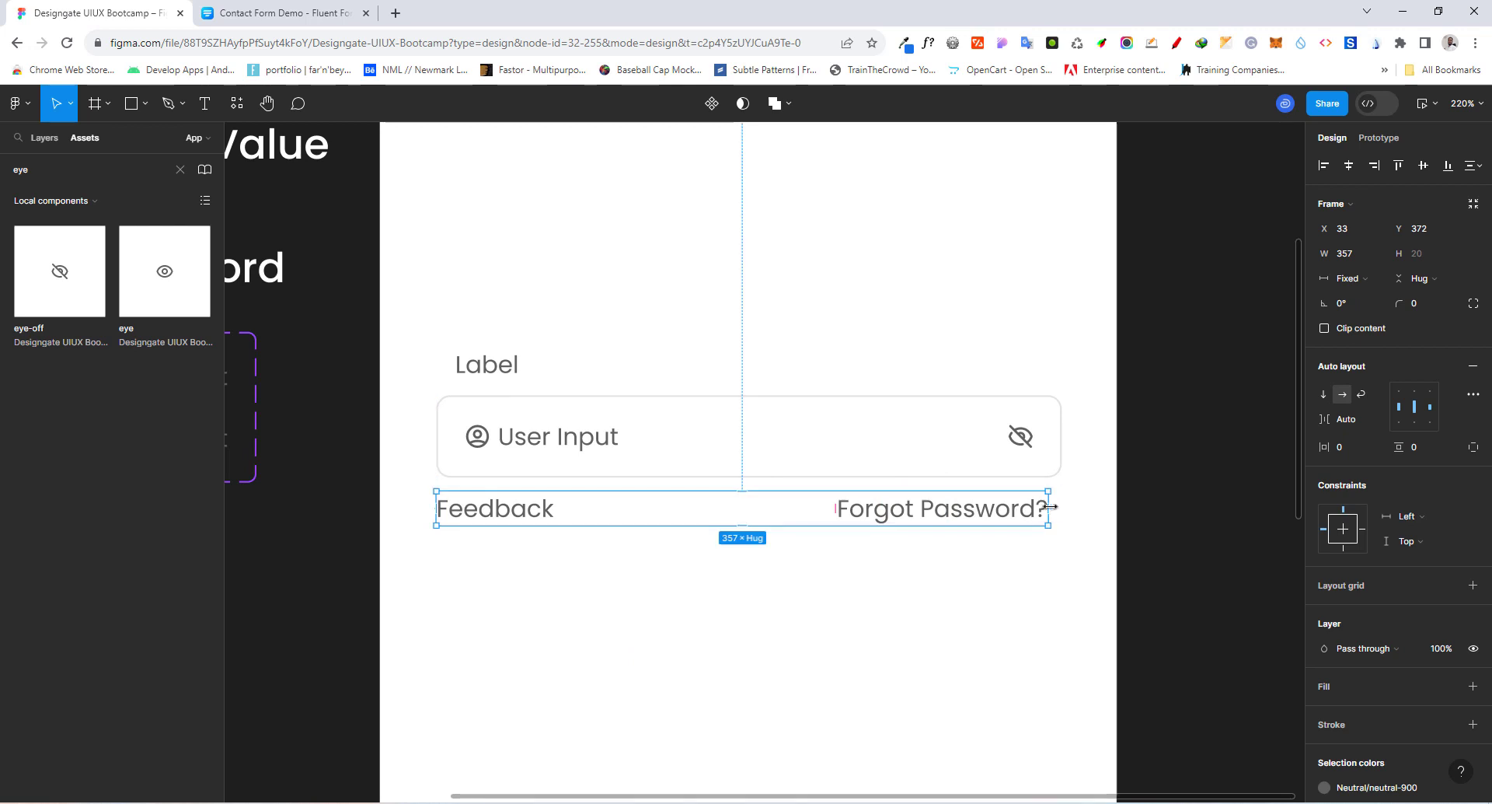
pyautogui.moveTo(1046, 506); pyautogui.dragTo(1061, 506)
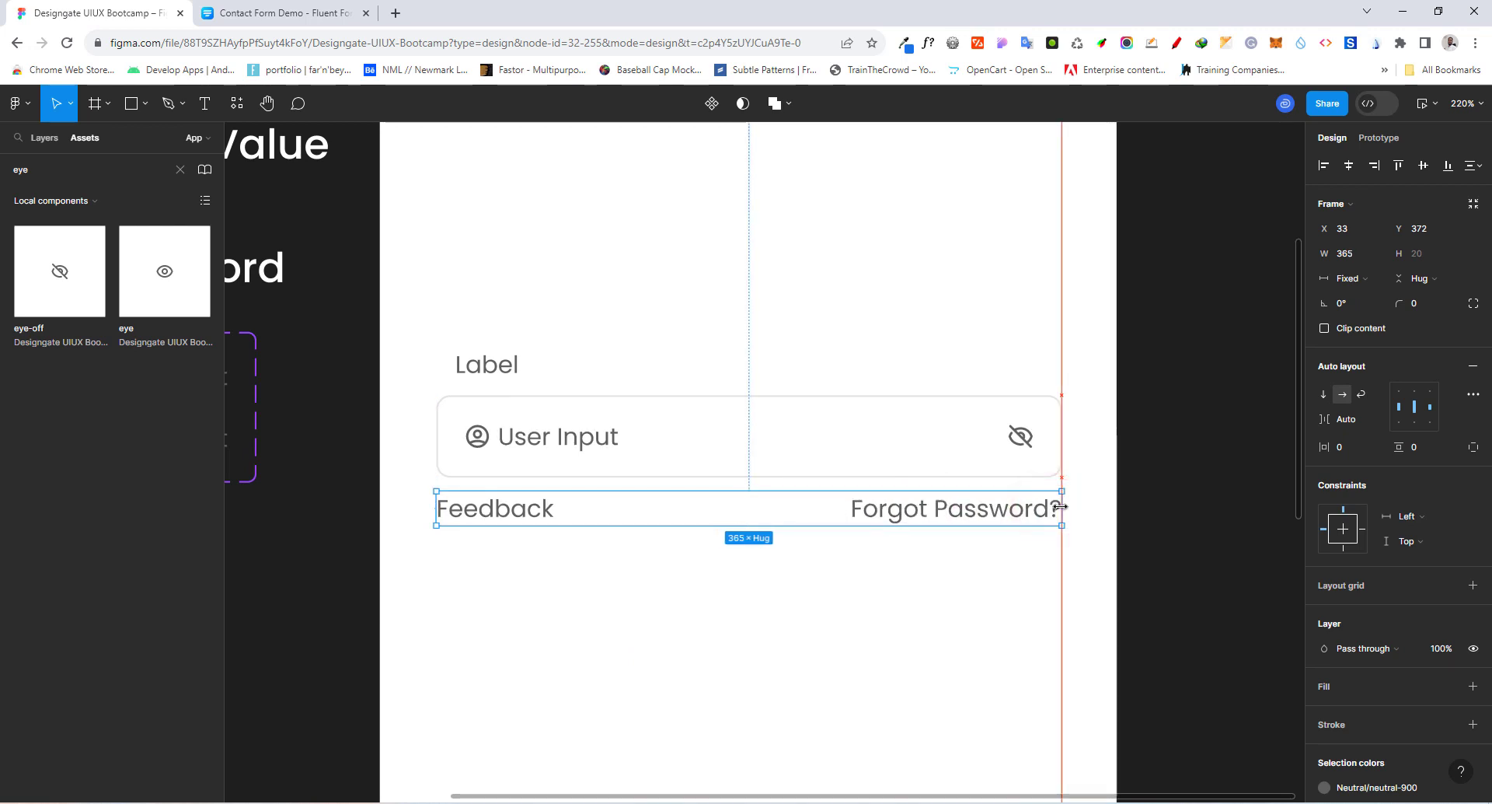
pyautogui.moveTo(1052, 430); pyautogui.dragTo(1052, 430)
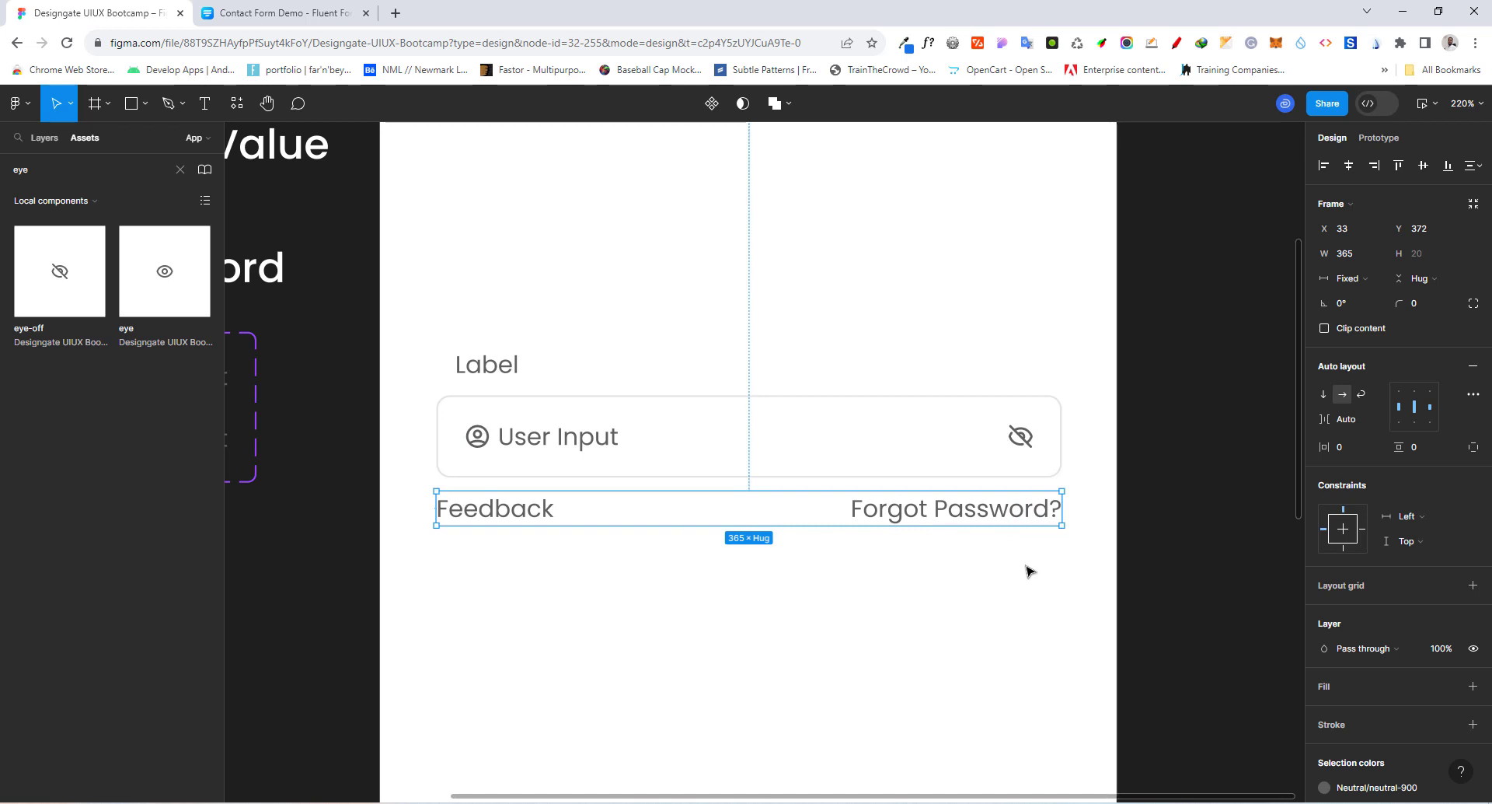
# Wrap the label, input field and feedback row in a vertical auto layout frame and move it up to X 32, Y 221.
pyautogui.click(480, 362)
pyautogui.keyDown('shift'); pyautogui.click(478, 413); pyautogui.keyUp('shift')
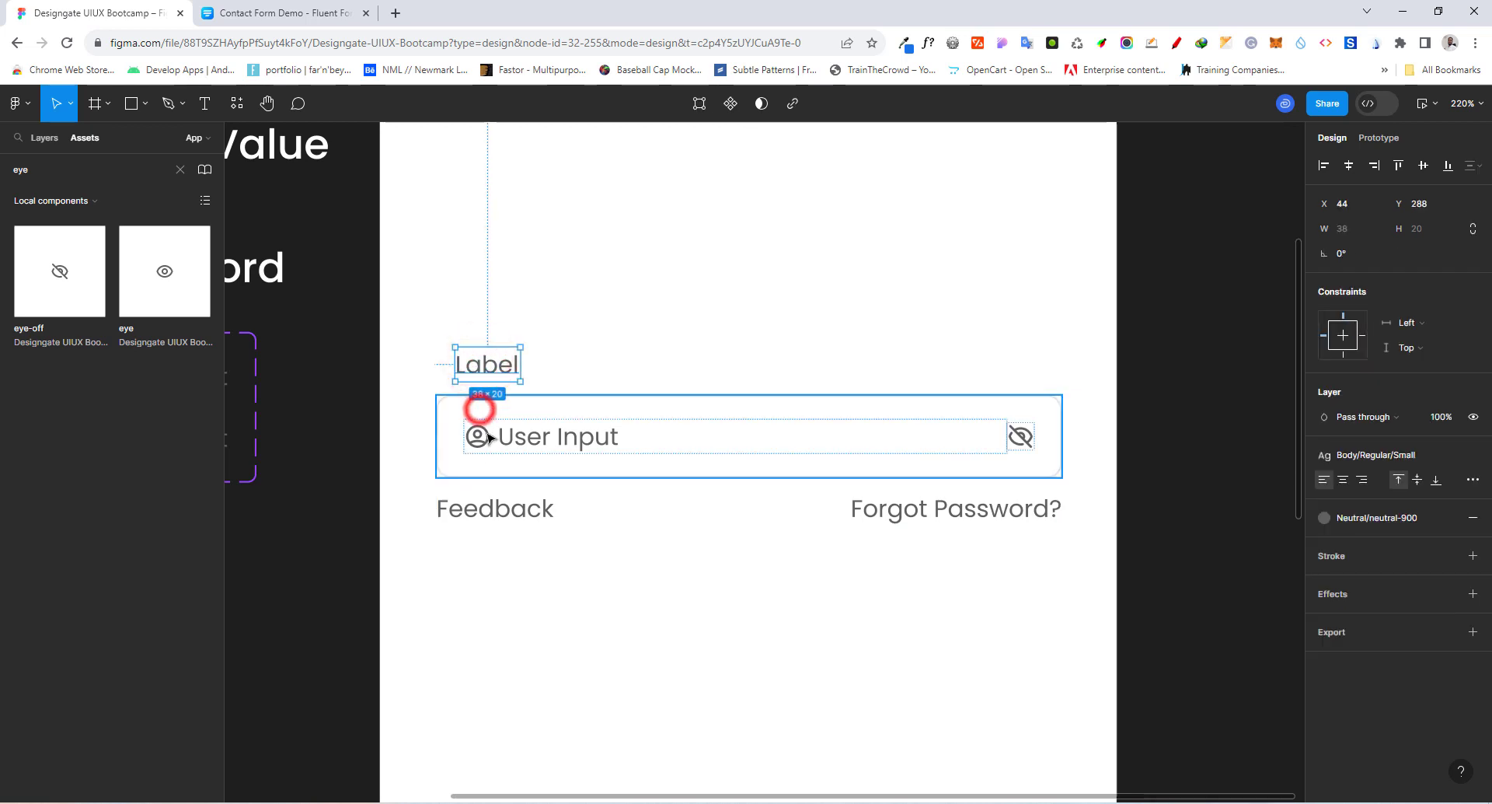
pyautogui.keyDown('shift'); pyautogui.click(491, 510); pyautogui.keyUp('shift')
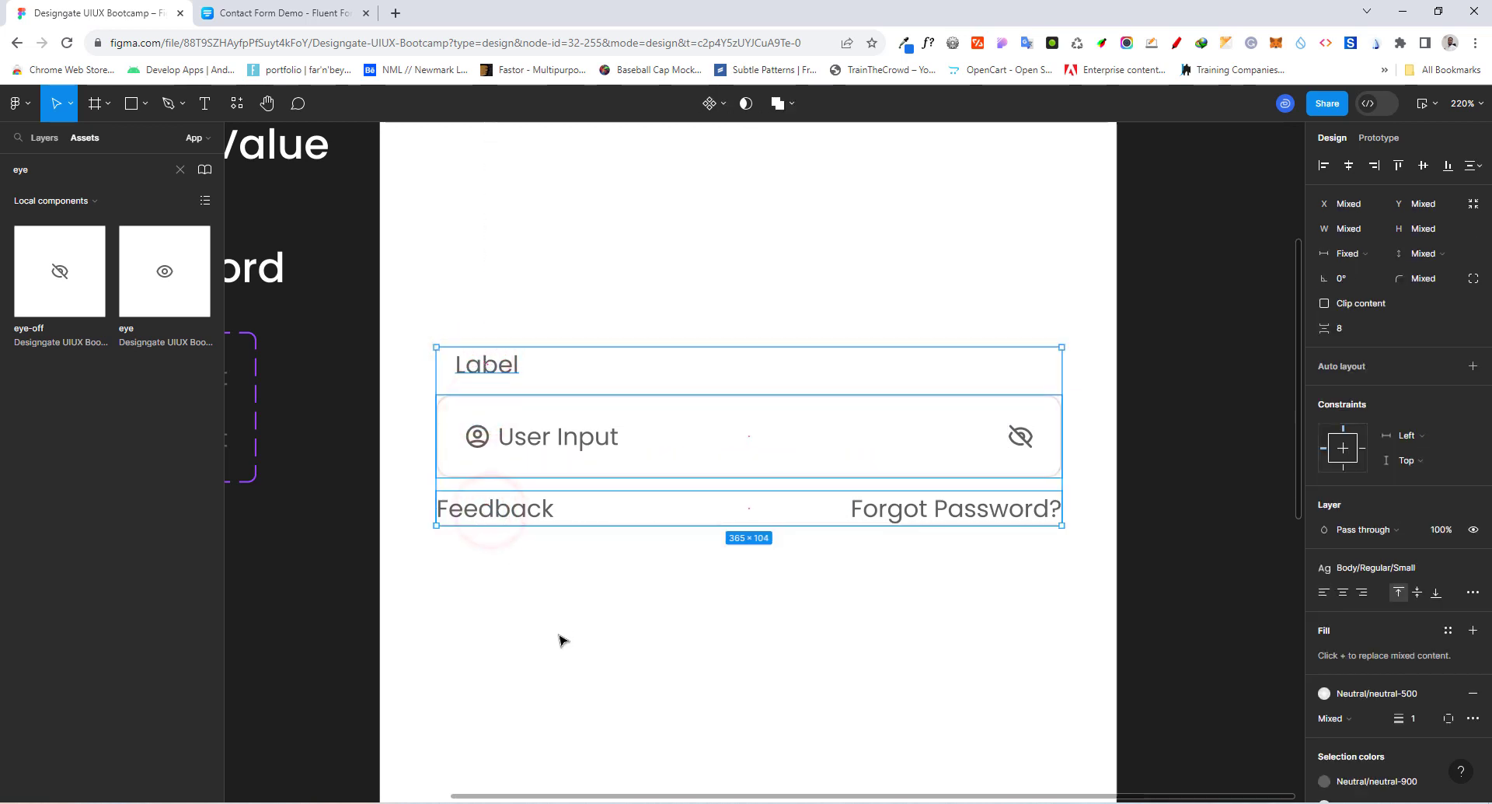
pyautogui.click(403, 317)
pyautogui.moveTo(393, 308); pyautogui.dragTo(521, 396)
pyautogui.moveTo(1039, 593); pyautogui.dragTo(1085, 607)
pyautogui.hotkey('shift', 'a')
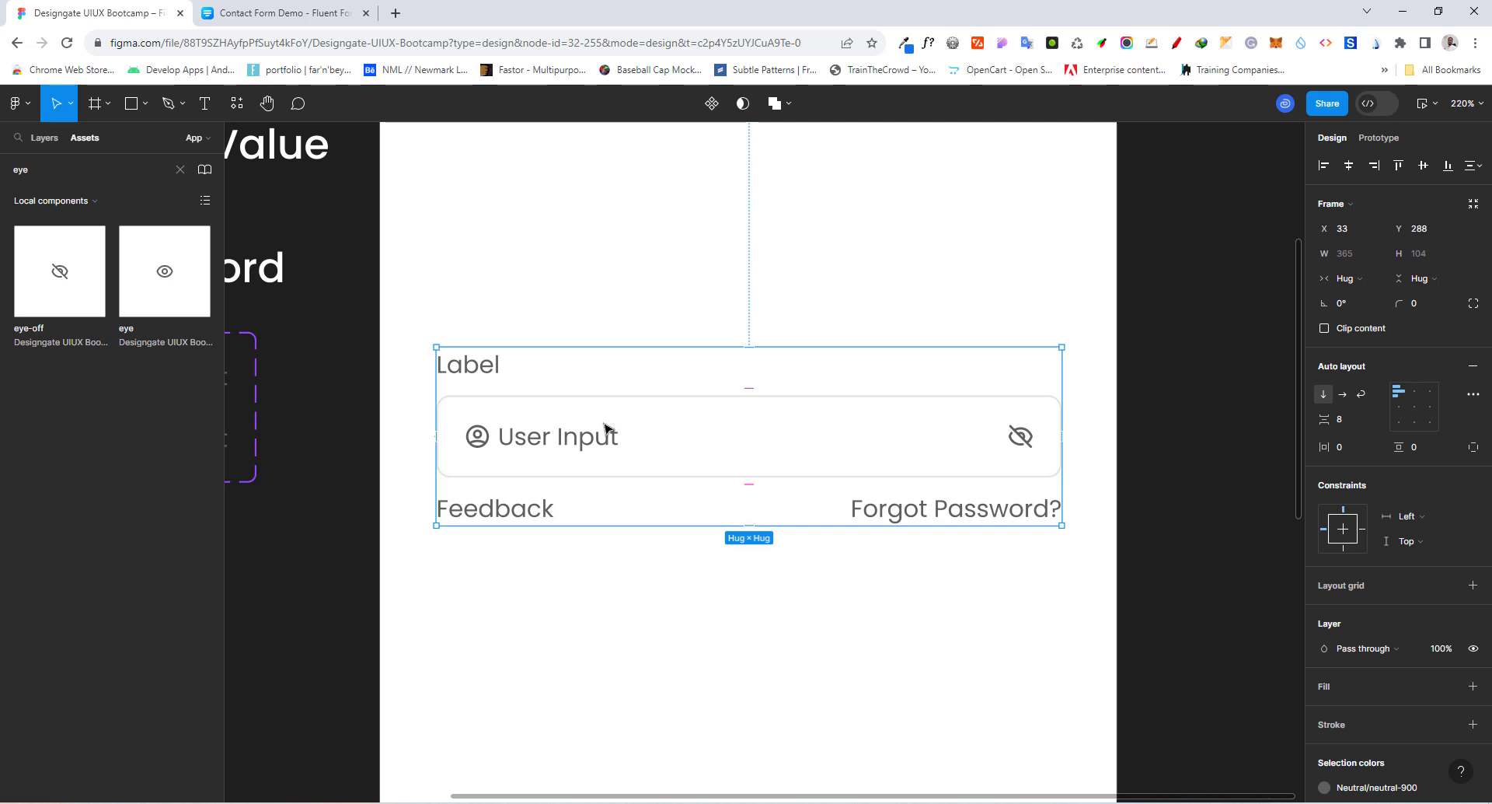
pyautogui.scroll(-4, 605, 427)
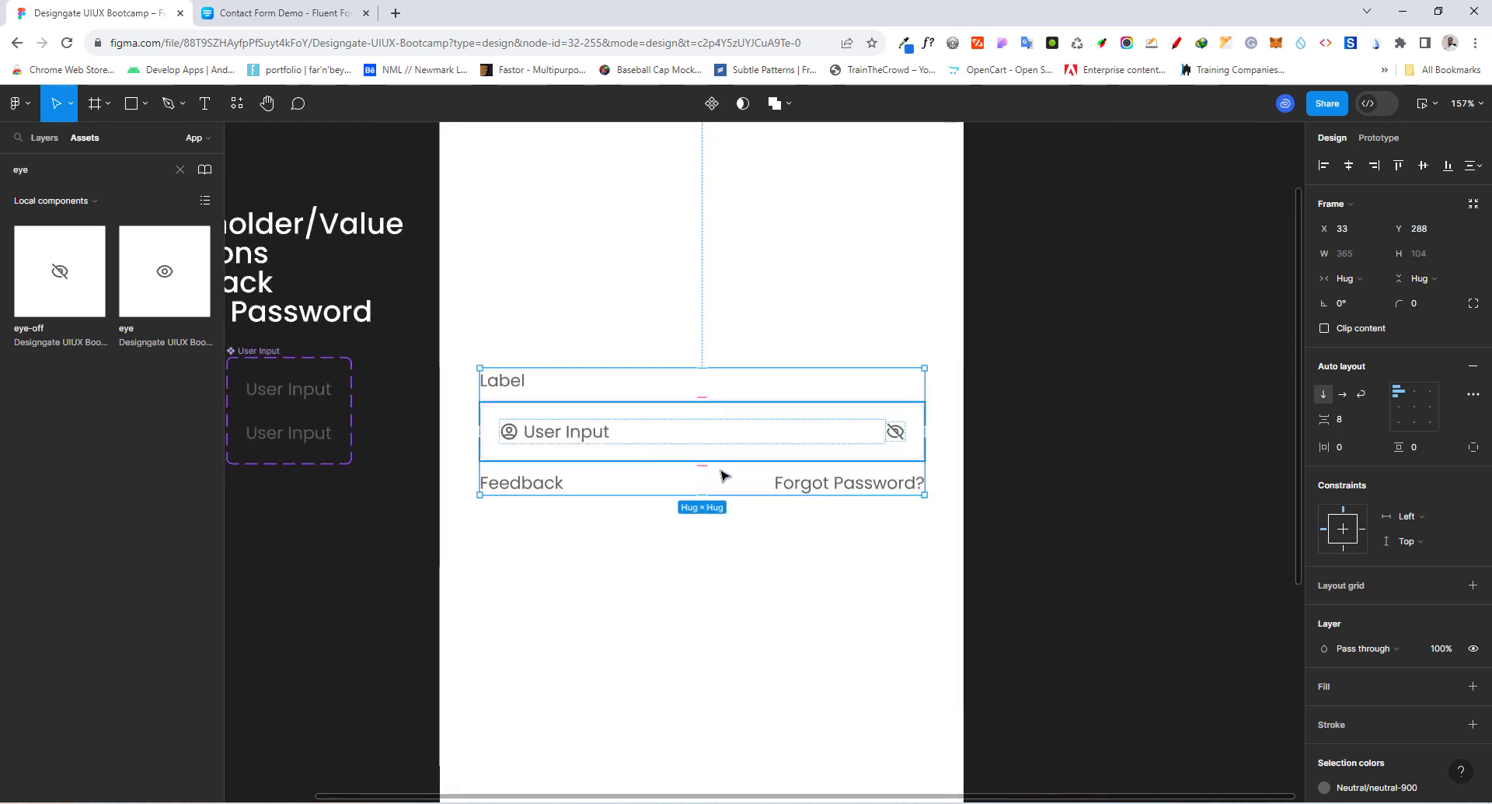
pyautogui.moveTo(695, 431); pyautogui.dragTo(693, 353)
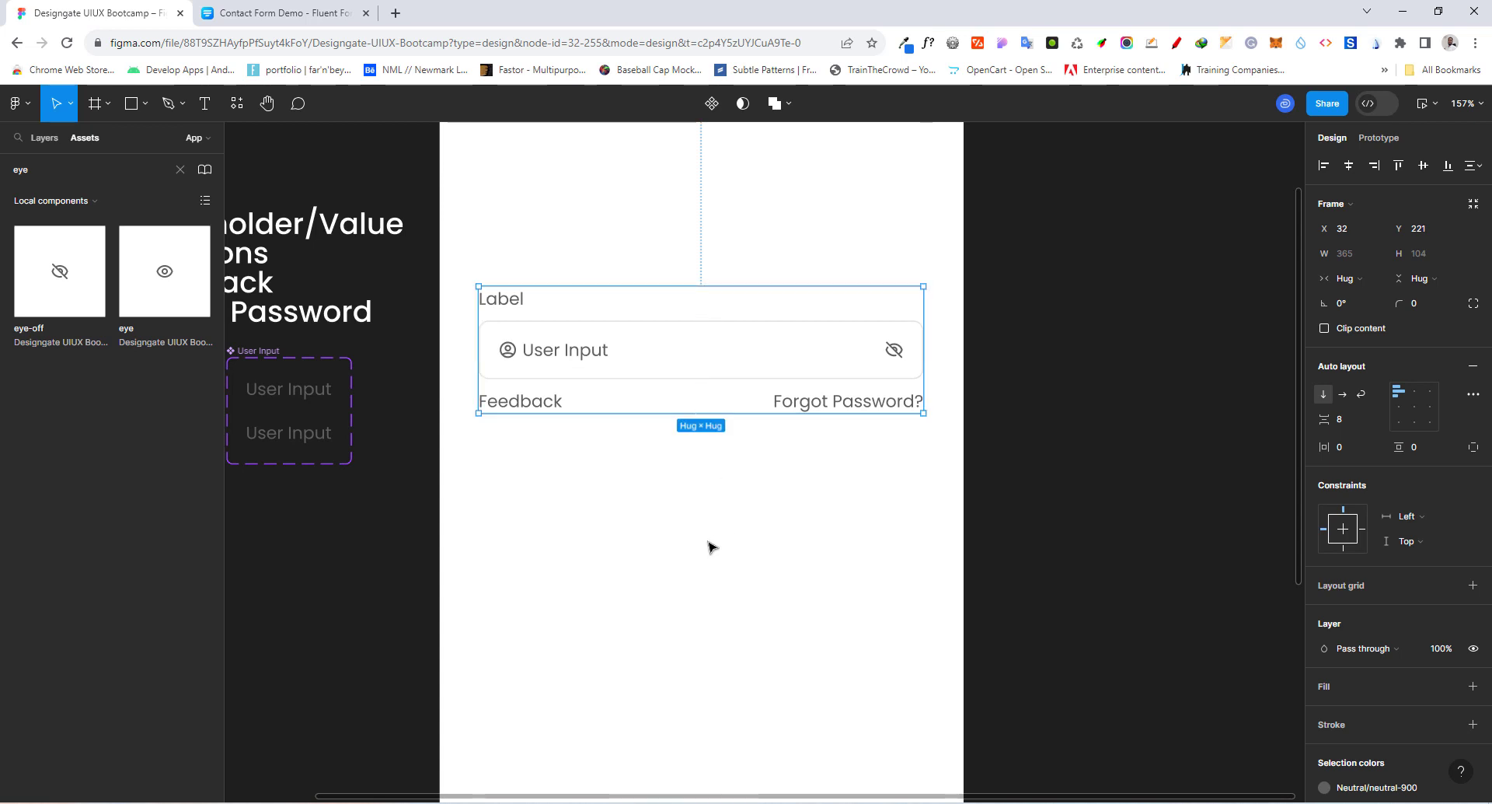
# Rename the auto layout frame holding the label, field and feedback row as Input Field and turn it into a component.
pyautogui.click(42, 140)
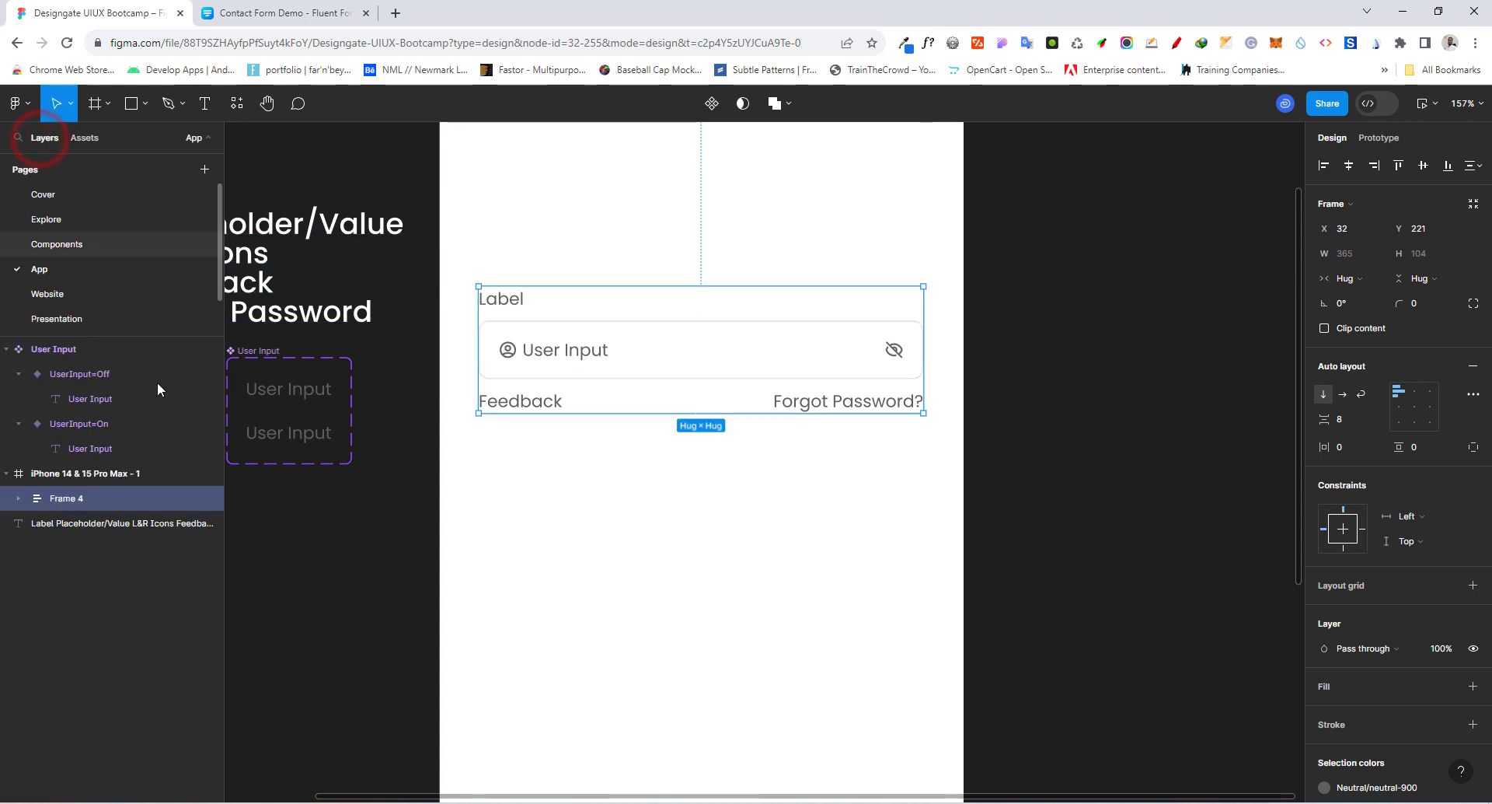
pyautogui.doubleClick(73, 504)
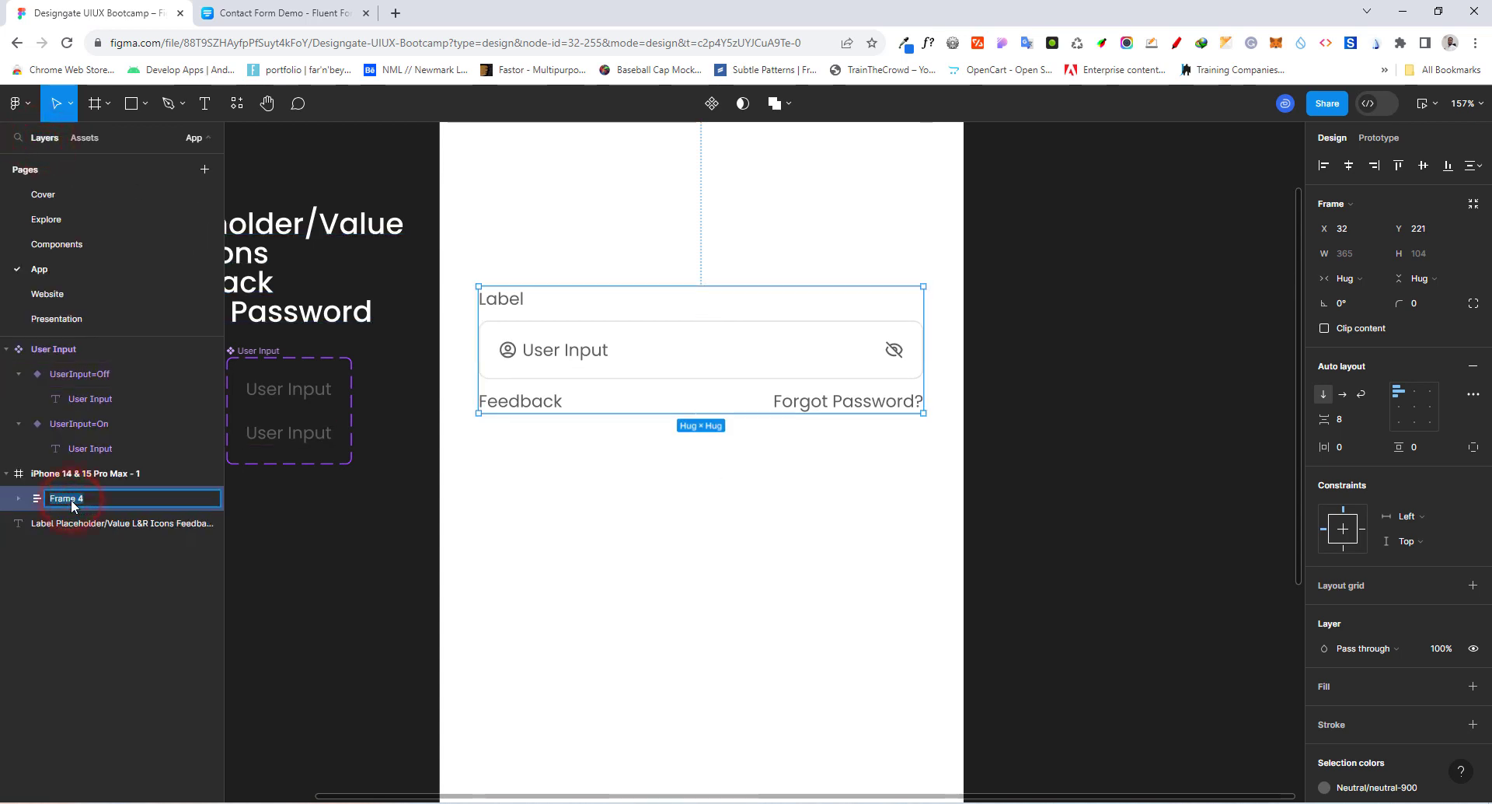
pyautogui.write('Input Field')
pyautogui.press('Return')
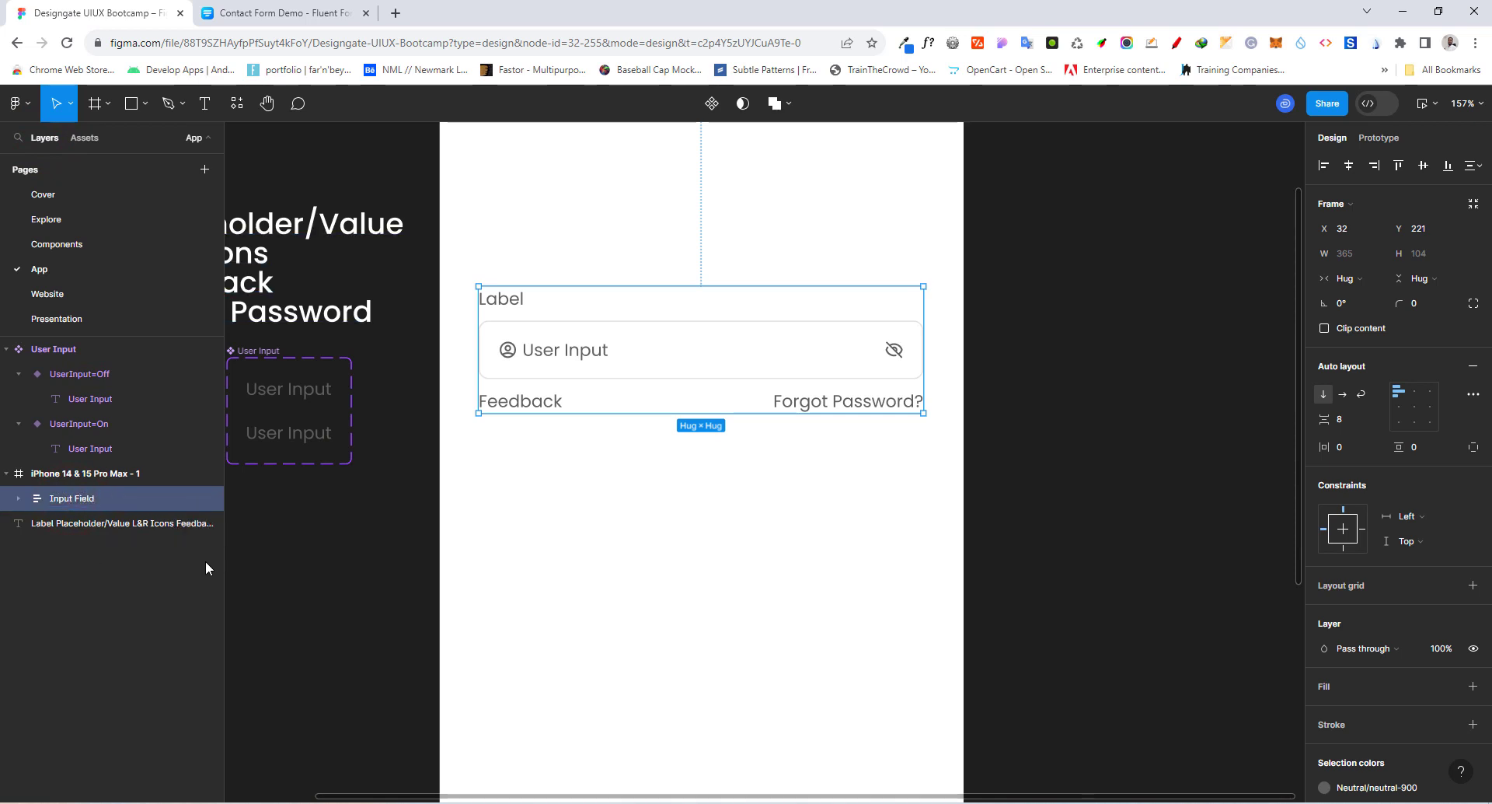
pyautogui.click(101, 524)
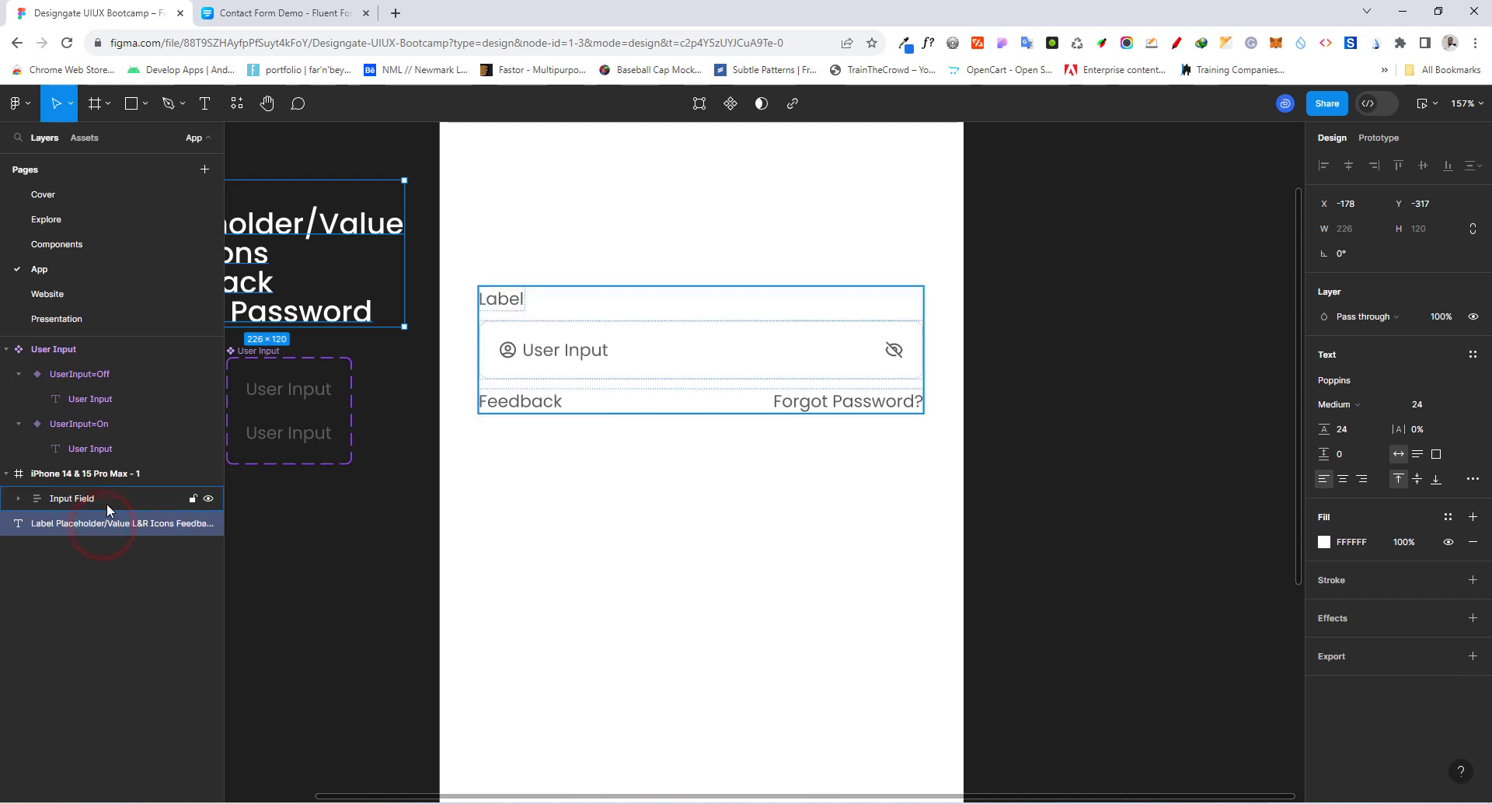
pyautogui.click(107, 507)
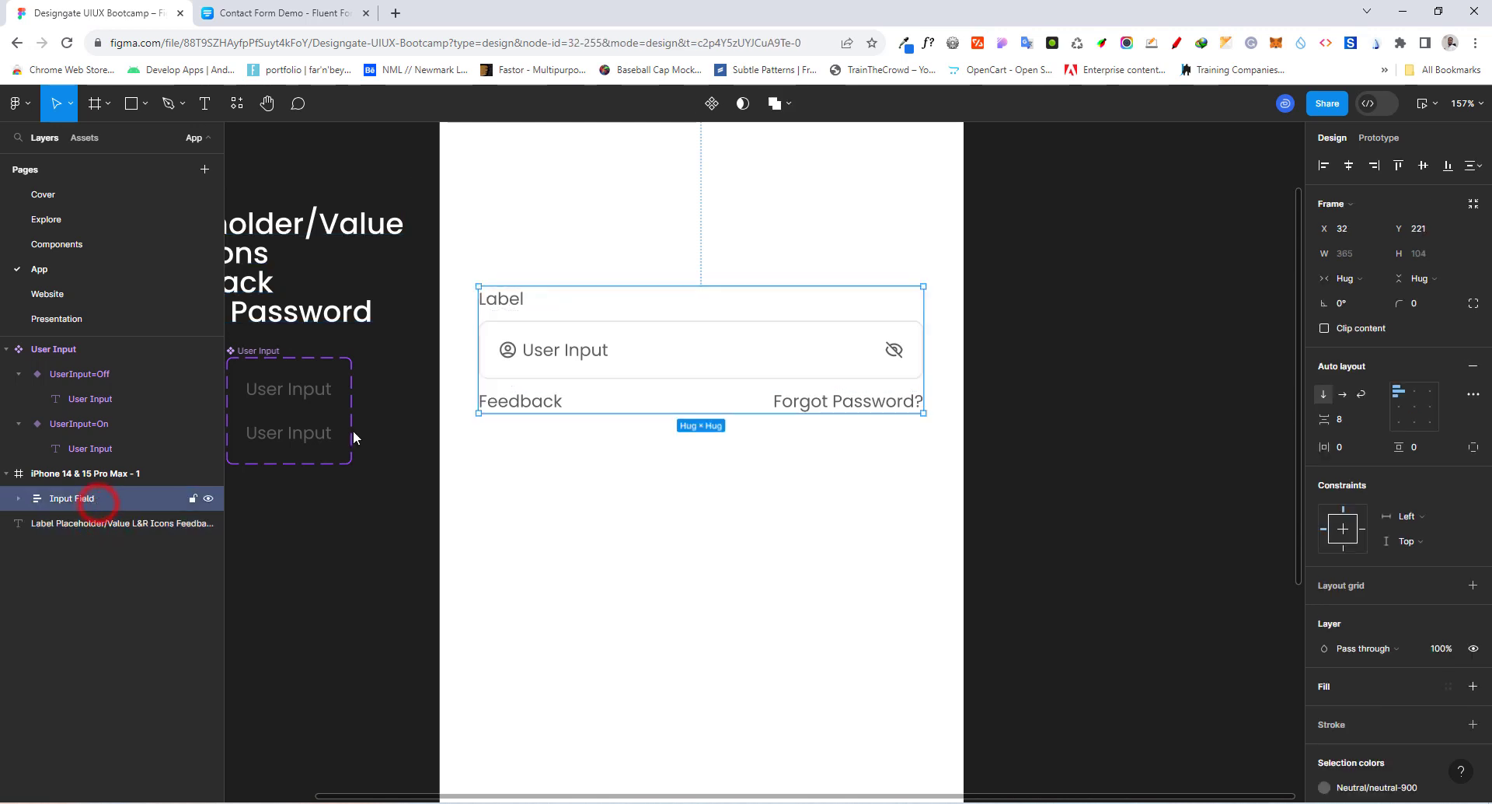
pyautogui.click(711, 105)
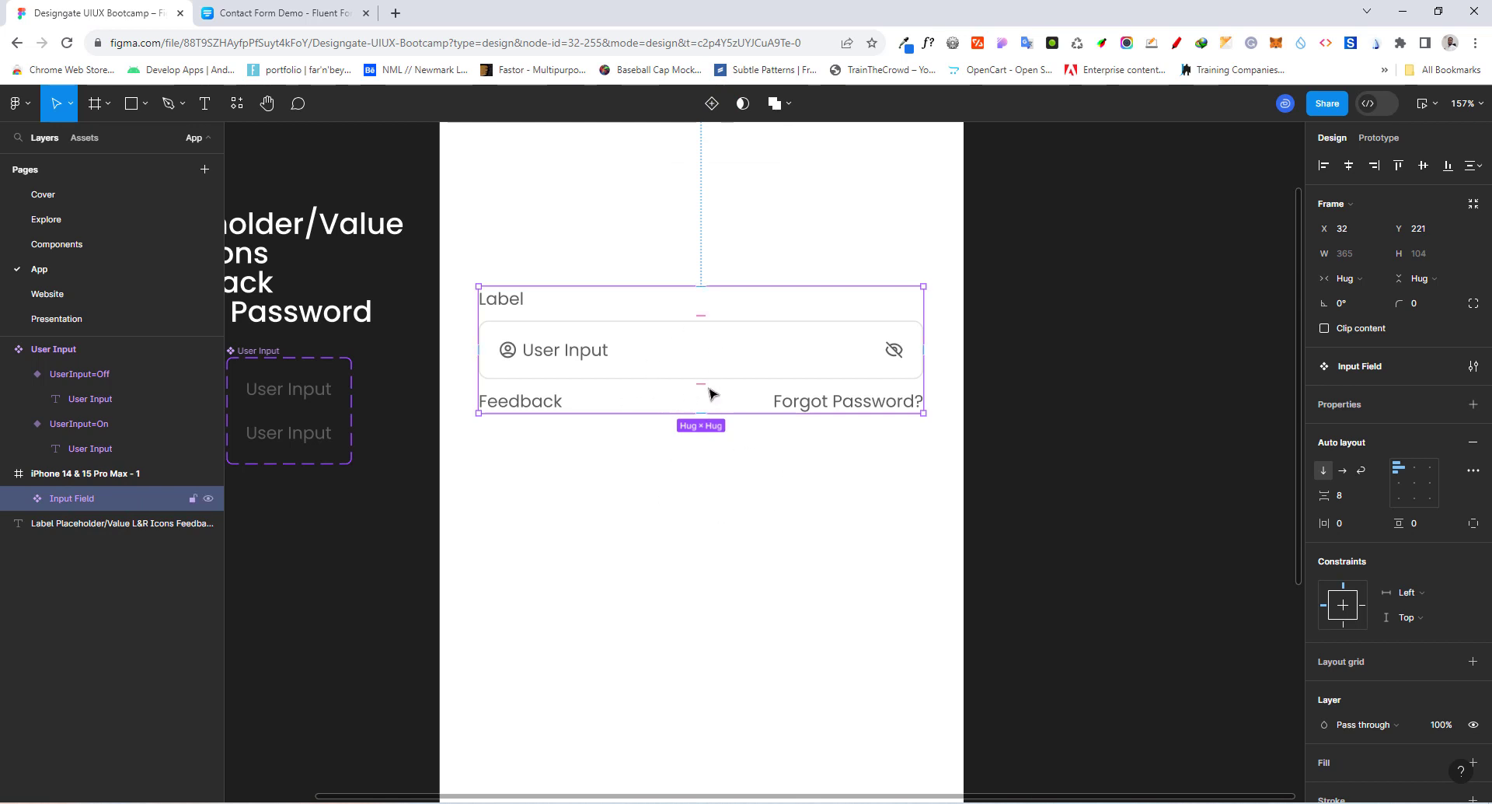
# Place an instance of the Input Field component below the original at X 34, Y 402, and move the main component to X 18, Y 170.
pyautogui.click(82, 140)
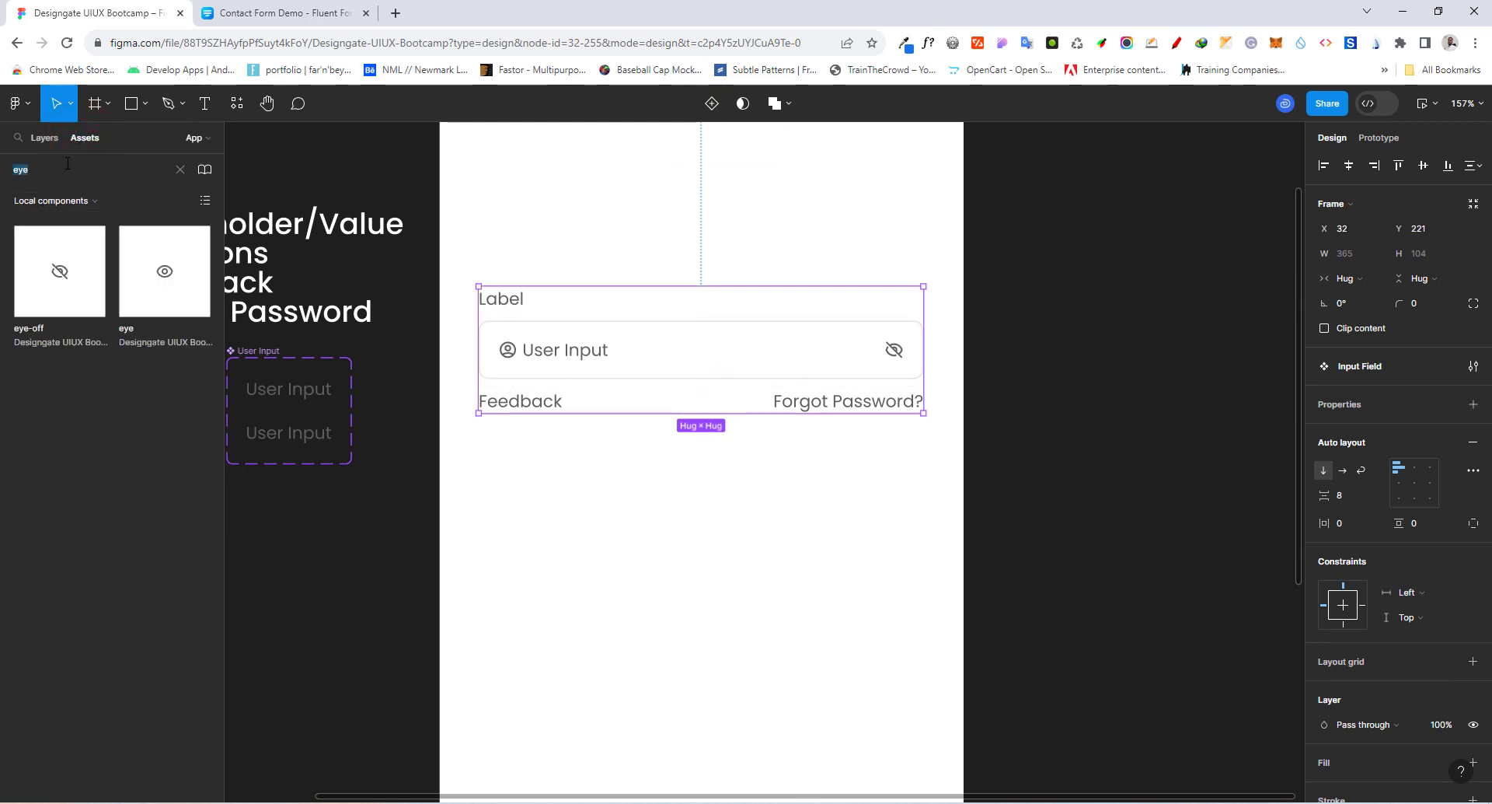
pyautogui.write('inpu')
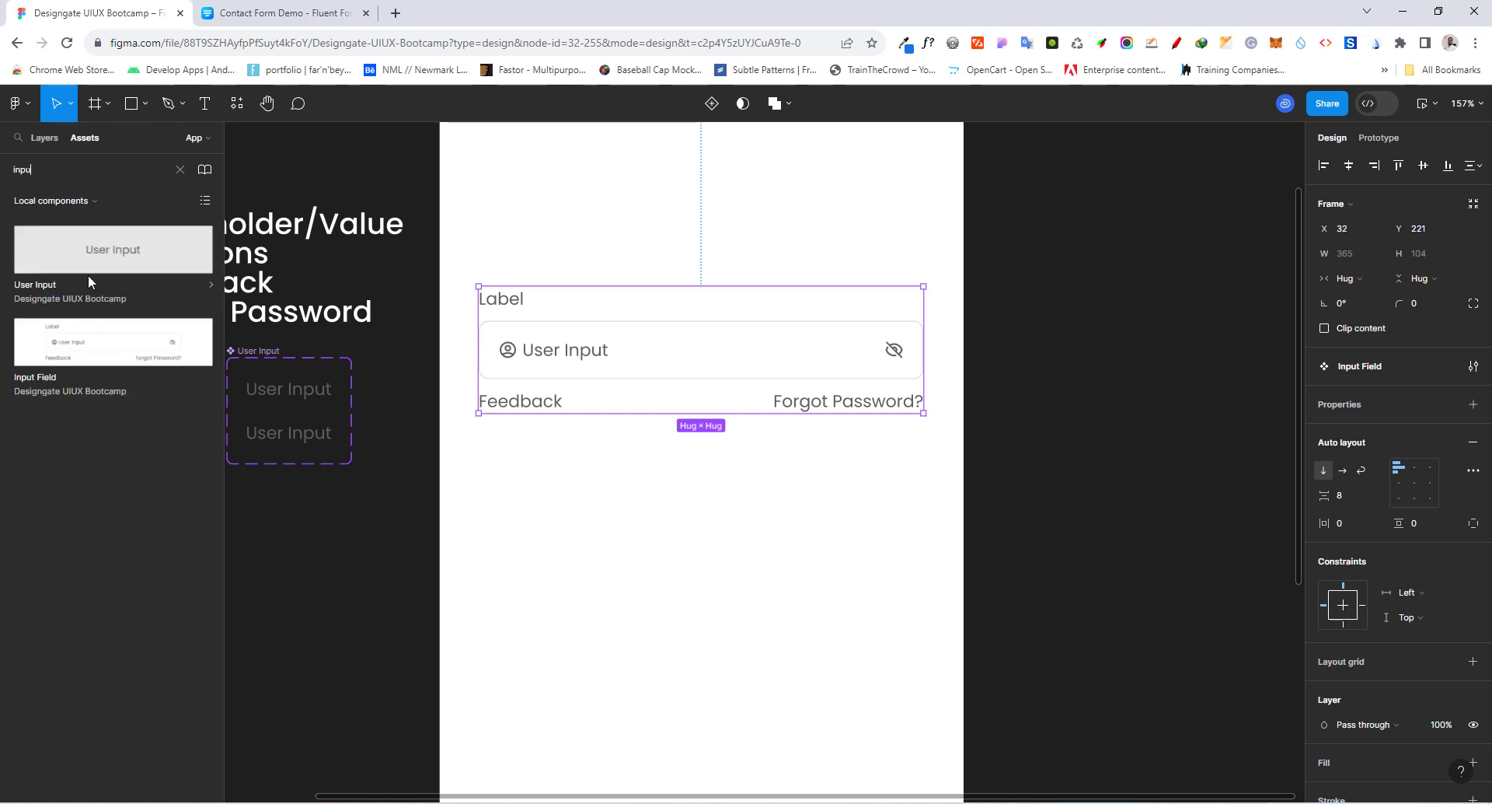
pyautogui.moveTo(76, 340); pyautogui.dragTo(663, 566)
pyautogui.click(712, 576)
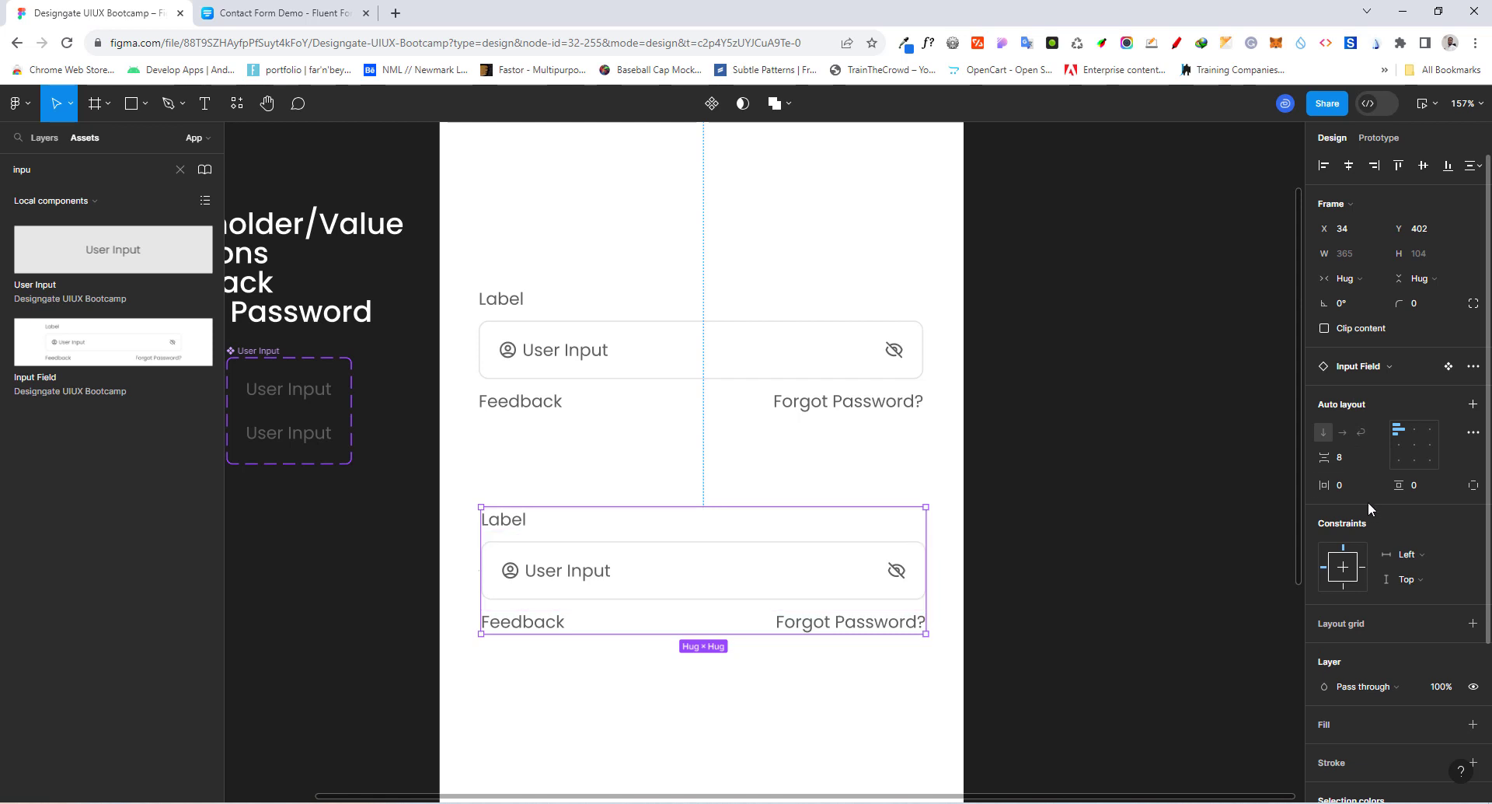
pyautogui.click(741, 394)
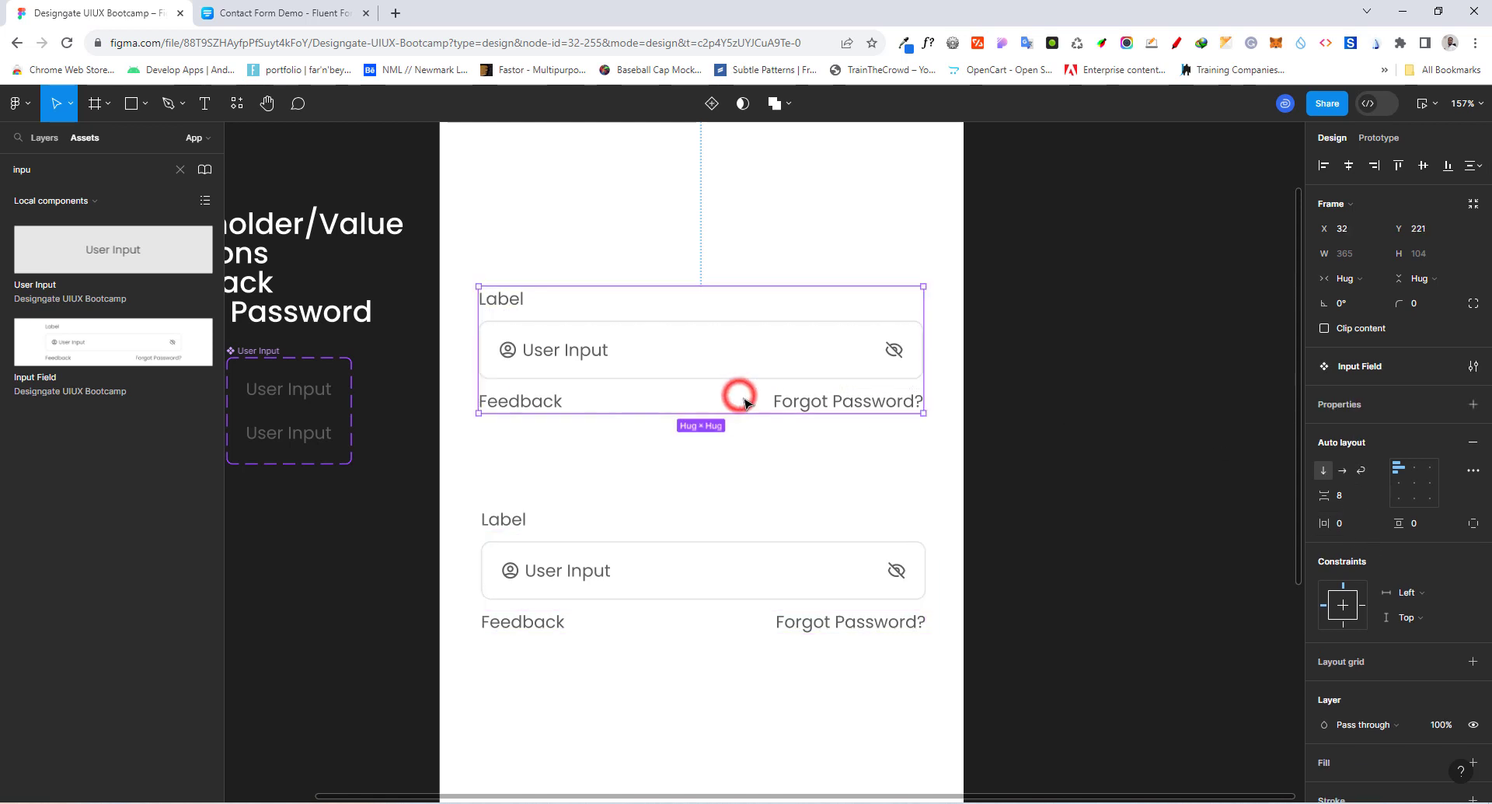
pyautogui.moveTo(747, 350); pyautogui.dragTo(732, 272)
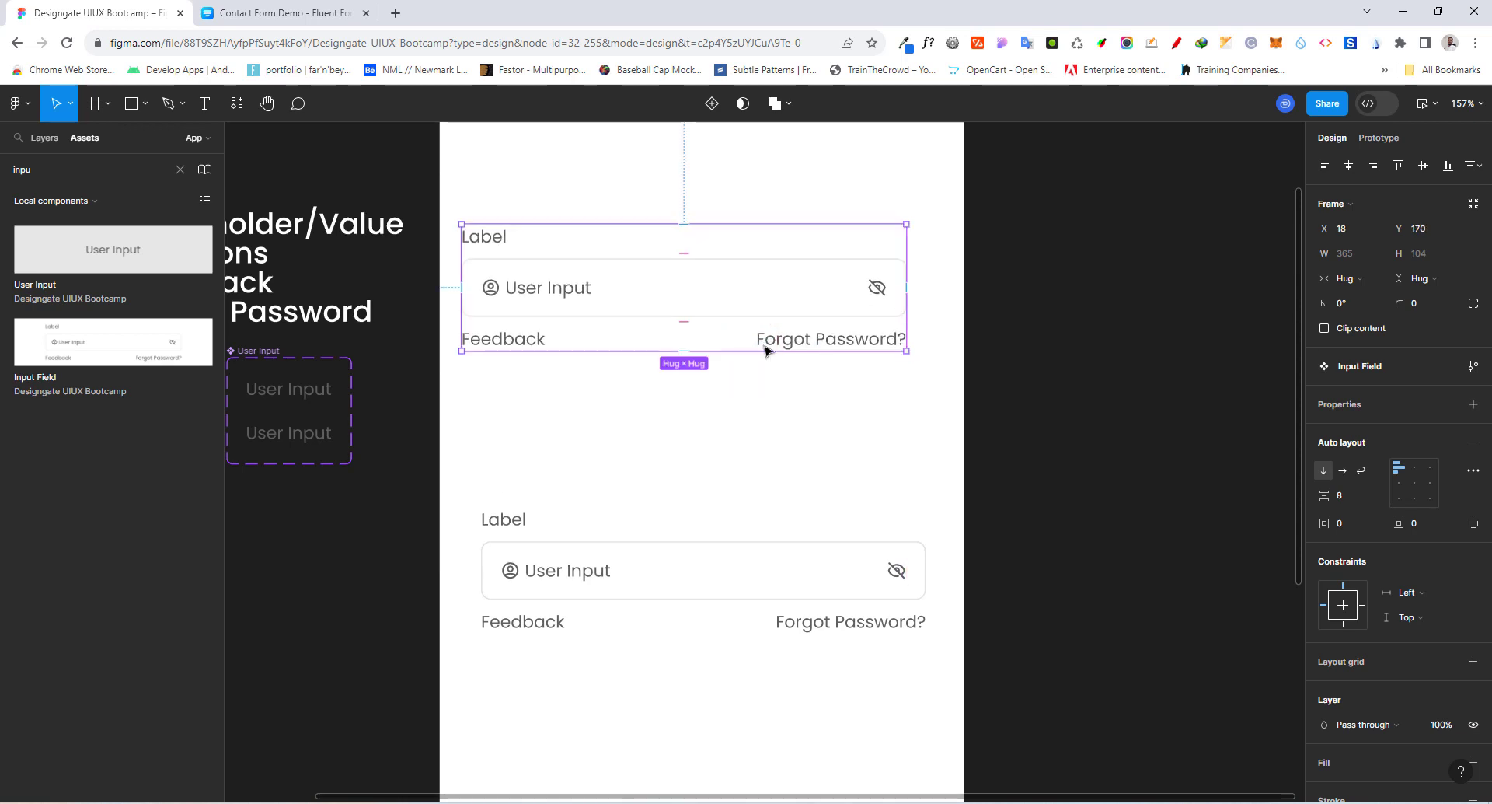
# Set the Label text's width to Fill container in the main Input Field component.
pyautogui.click(488, 244)
pyautogui.click(487, 244)
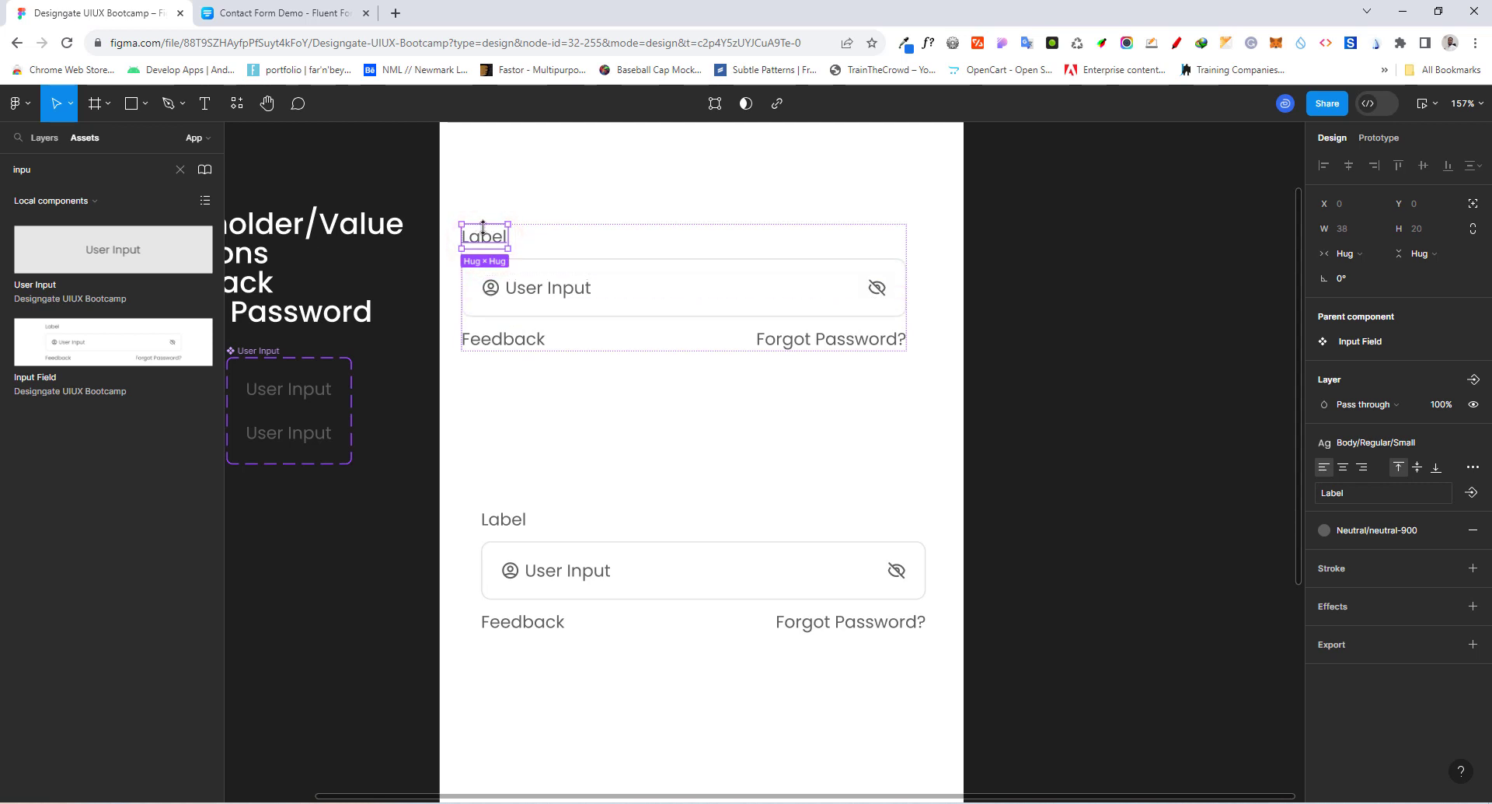
pyautogui.click(1368, 257)
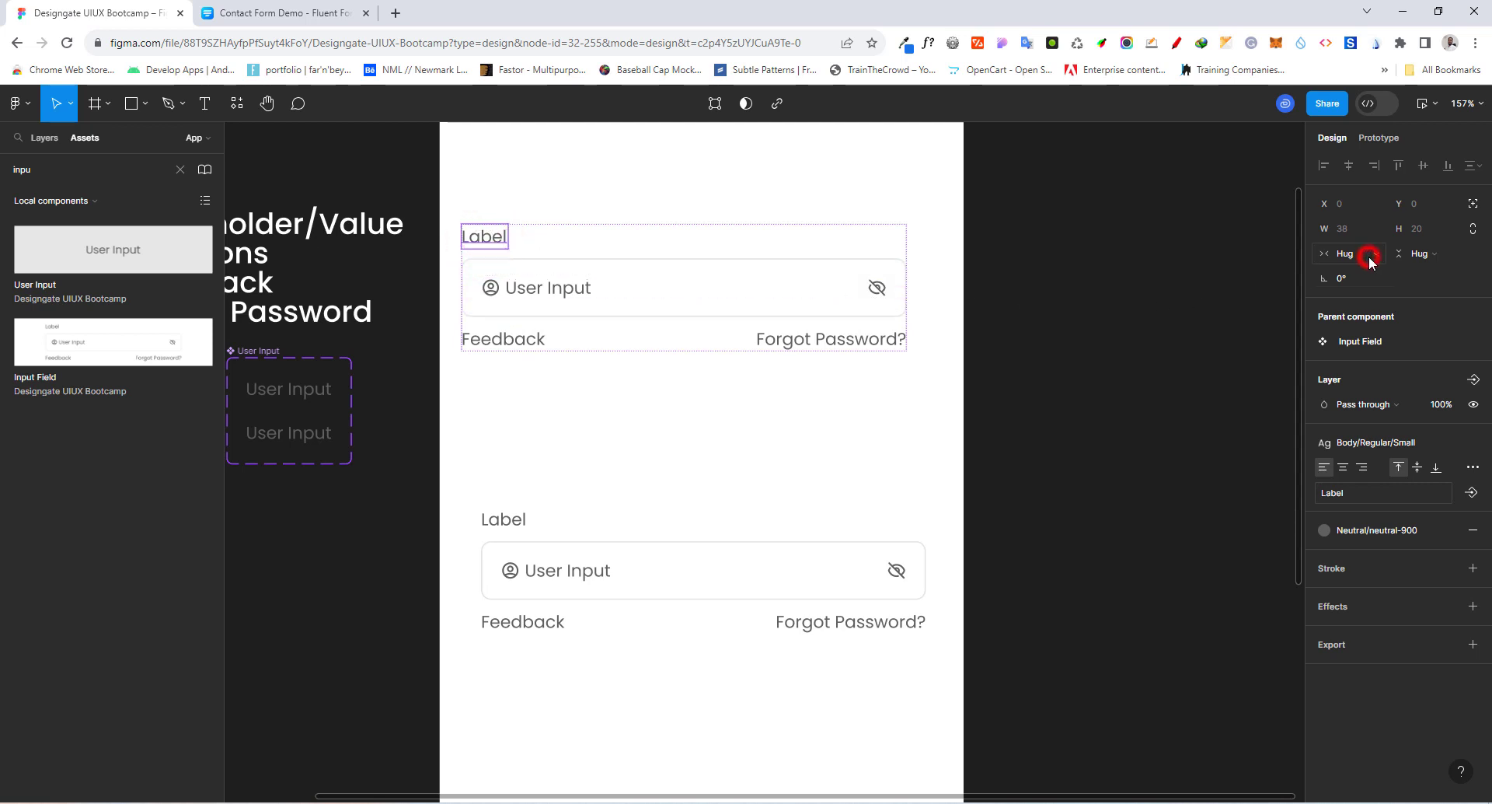
pyautogui.click(1365, 269)
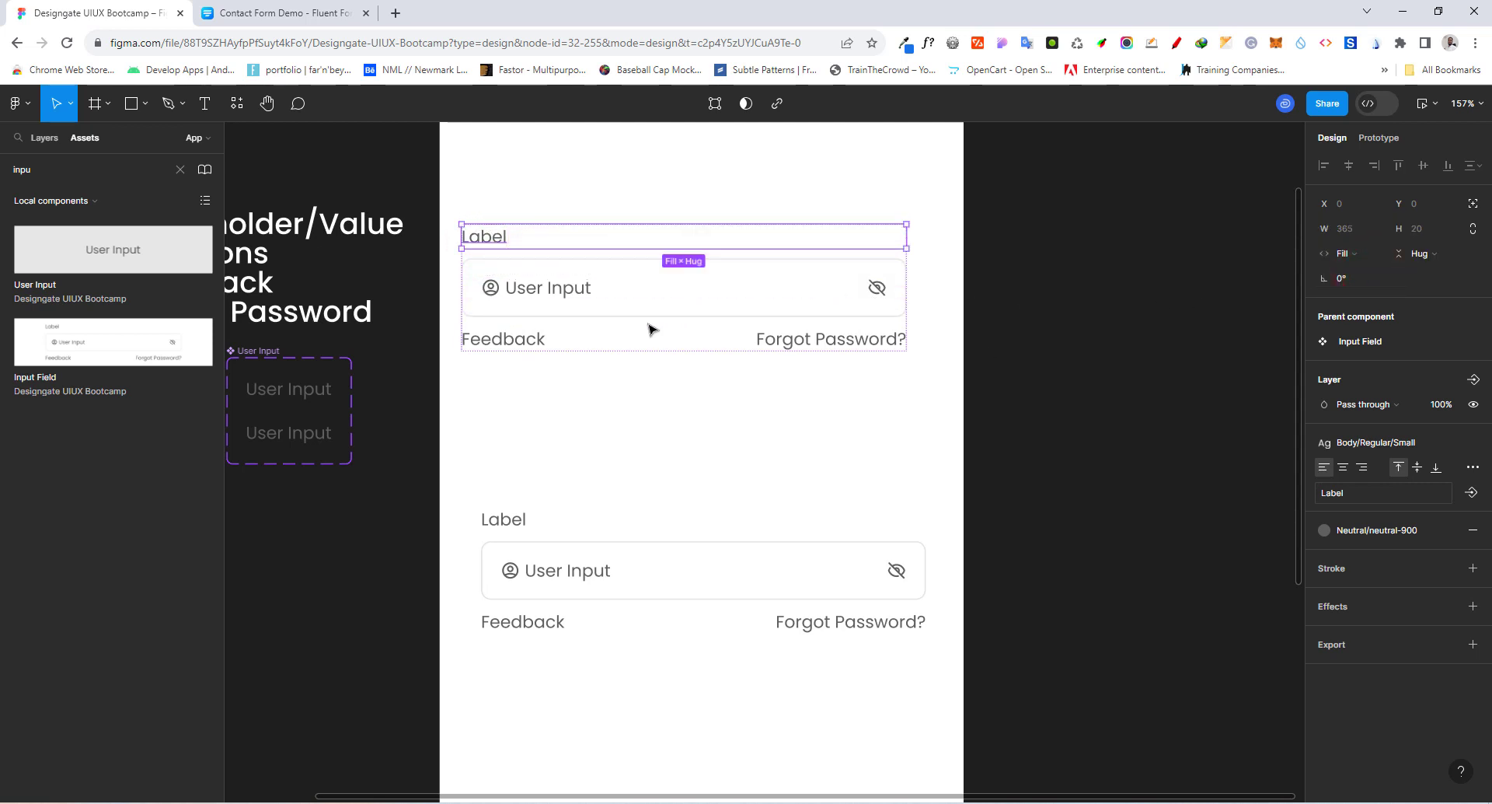
# Create a visibility property named Label, with value True, for the Label text layer.
pyautogui.click(1472, 379)
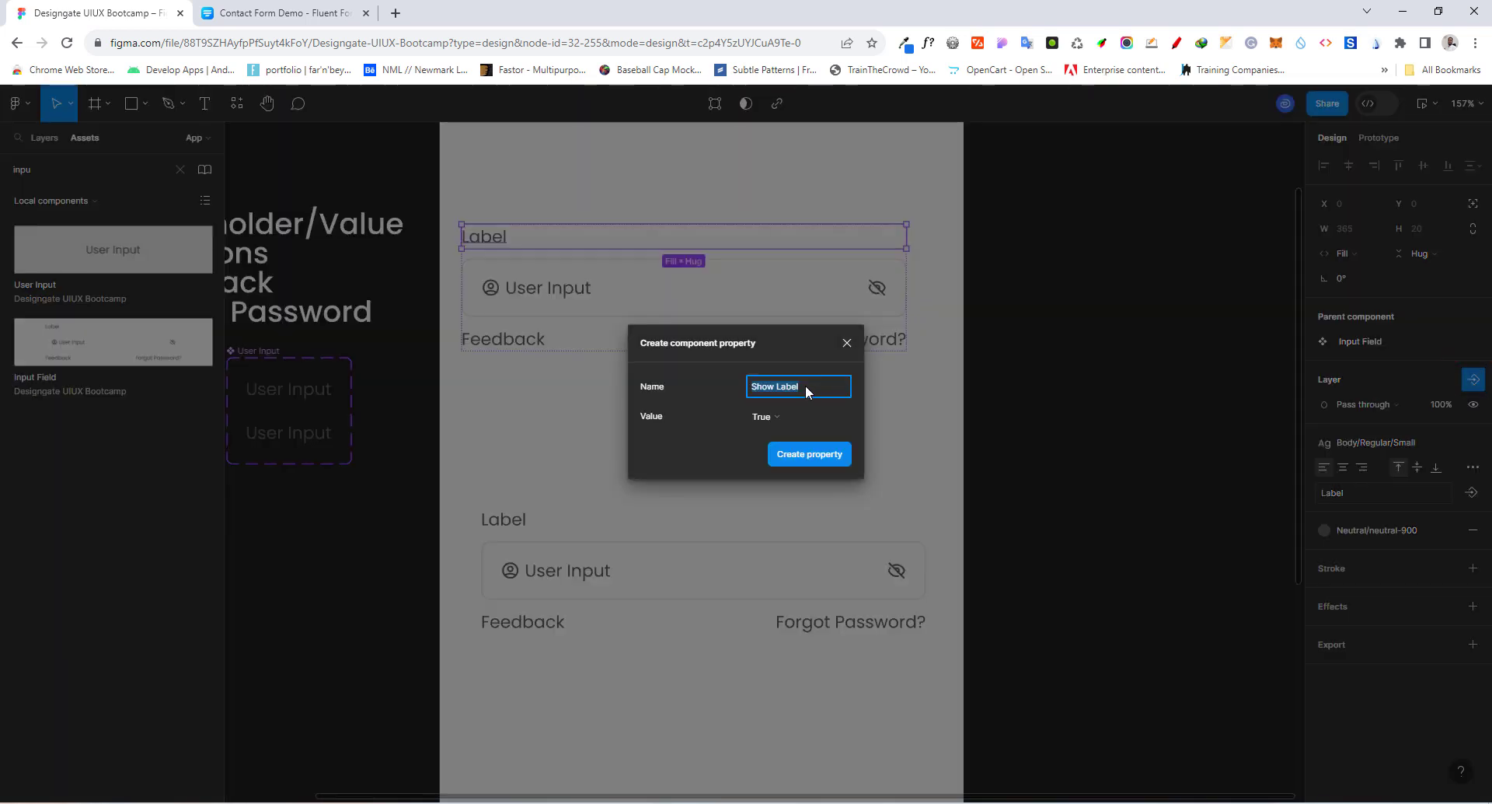
pyautogui.write('Label')
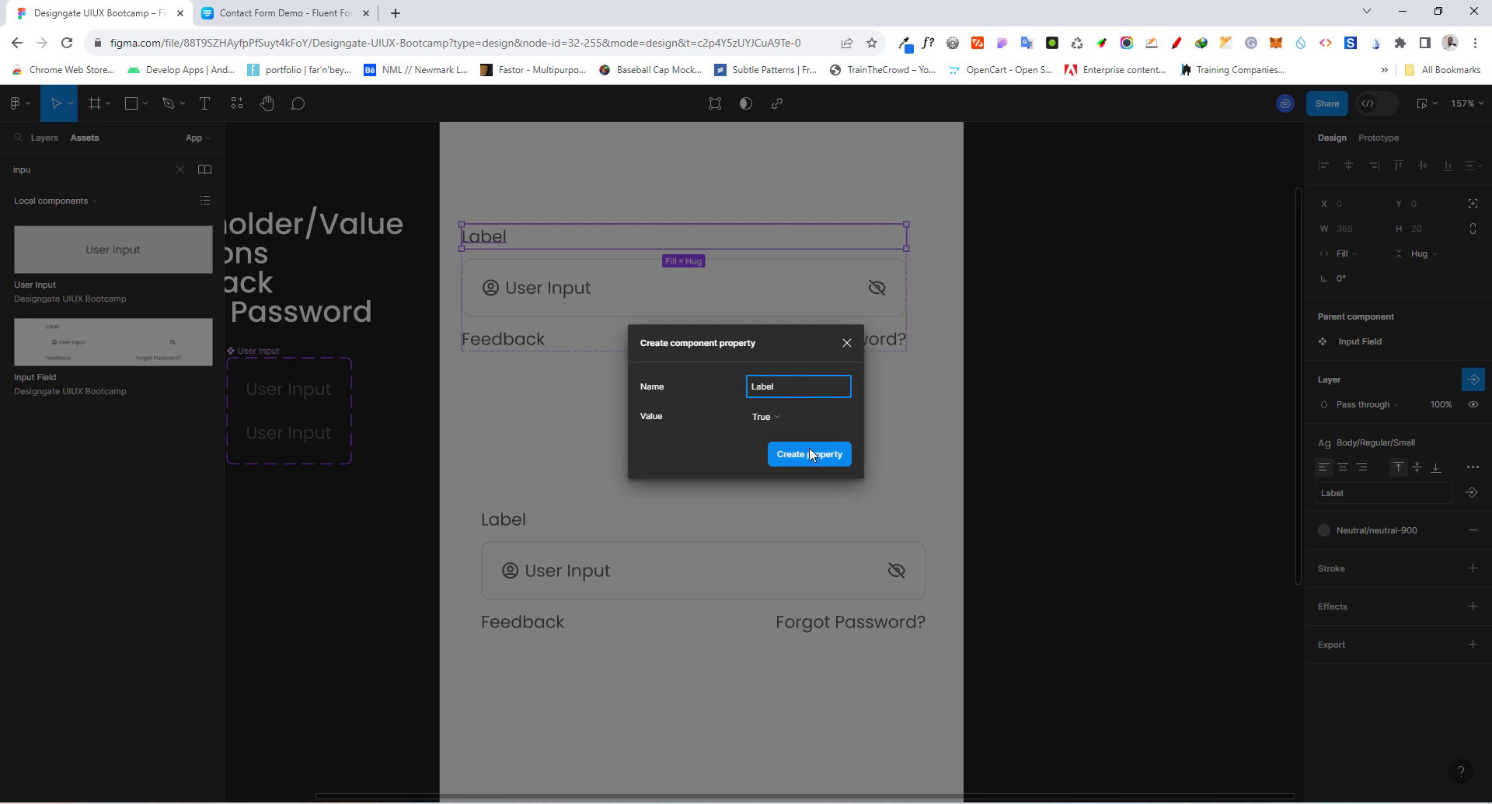
pyautogui.click(809, 453)
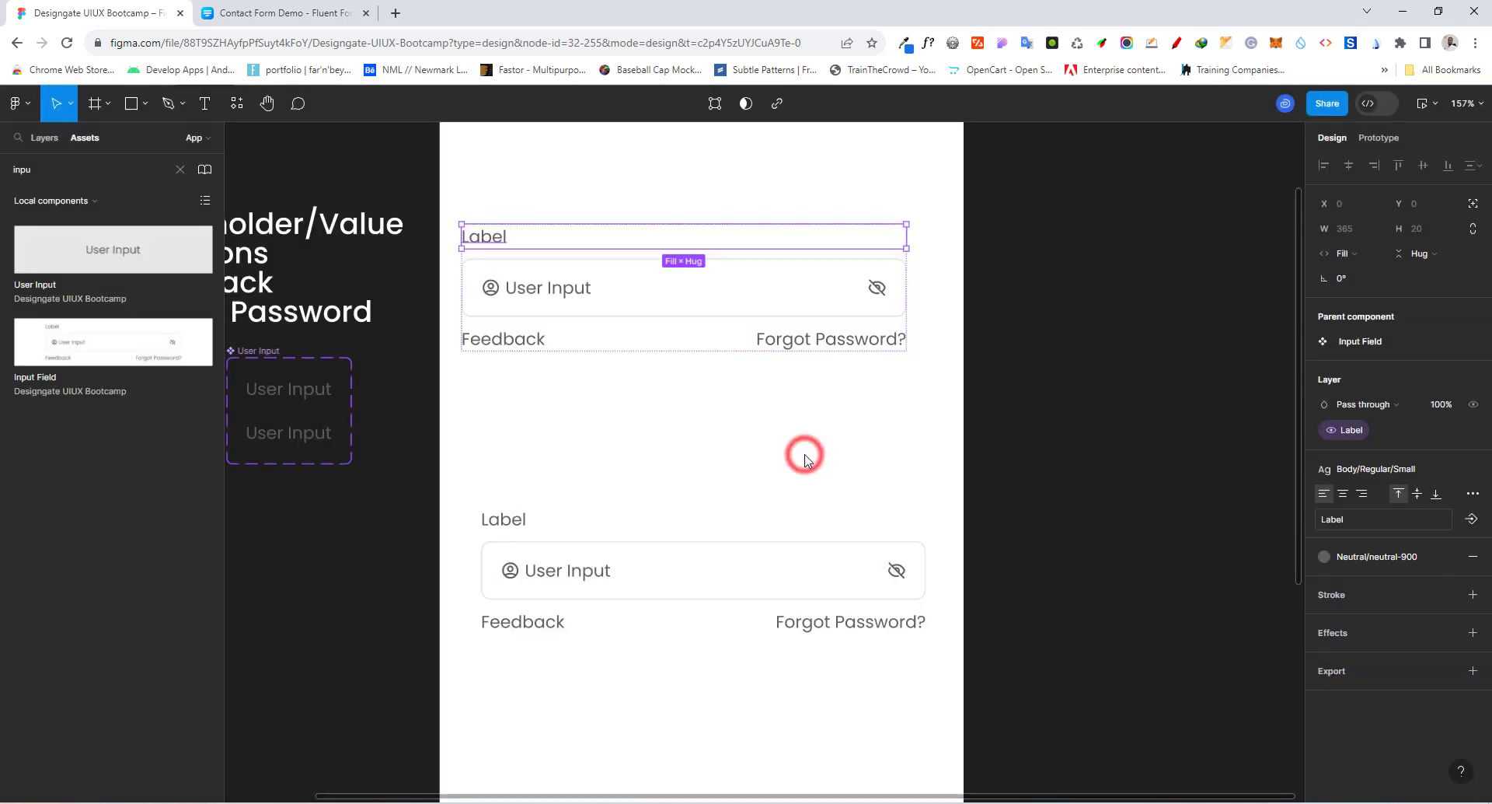
# Create a visibility property named Left Icon, with value True, for the user-circle icon in the main component.
pyautogui.doubleClick(490, 290)
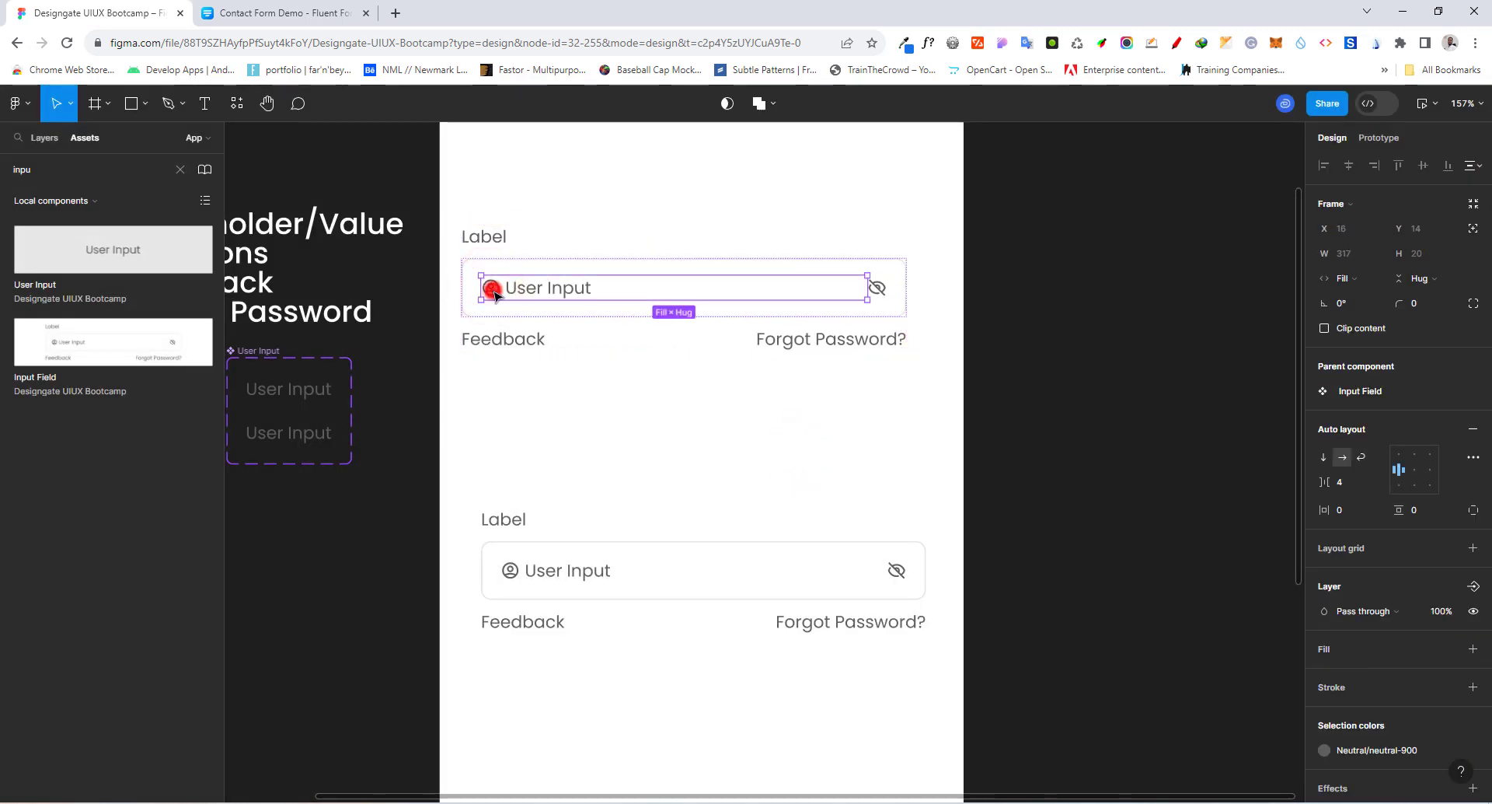
pyautogui.click(492, 290)
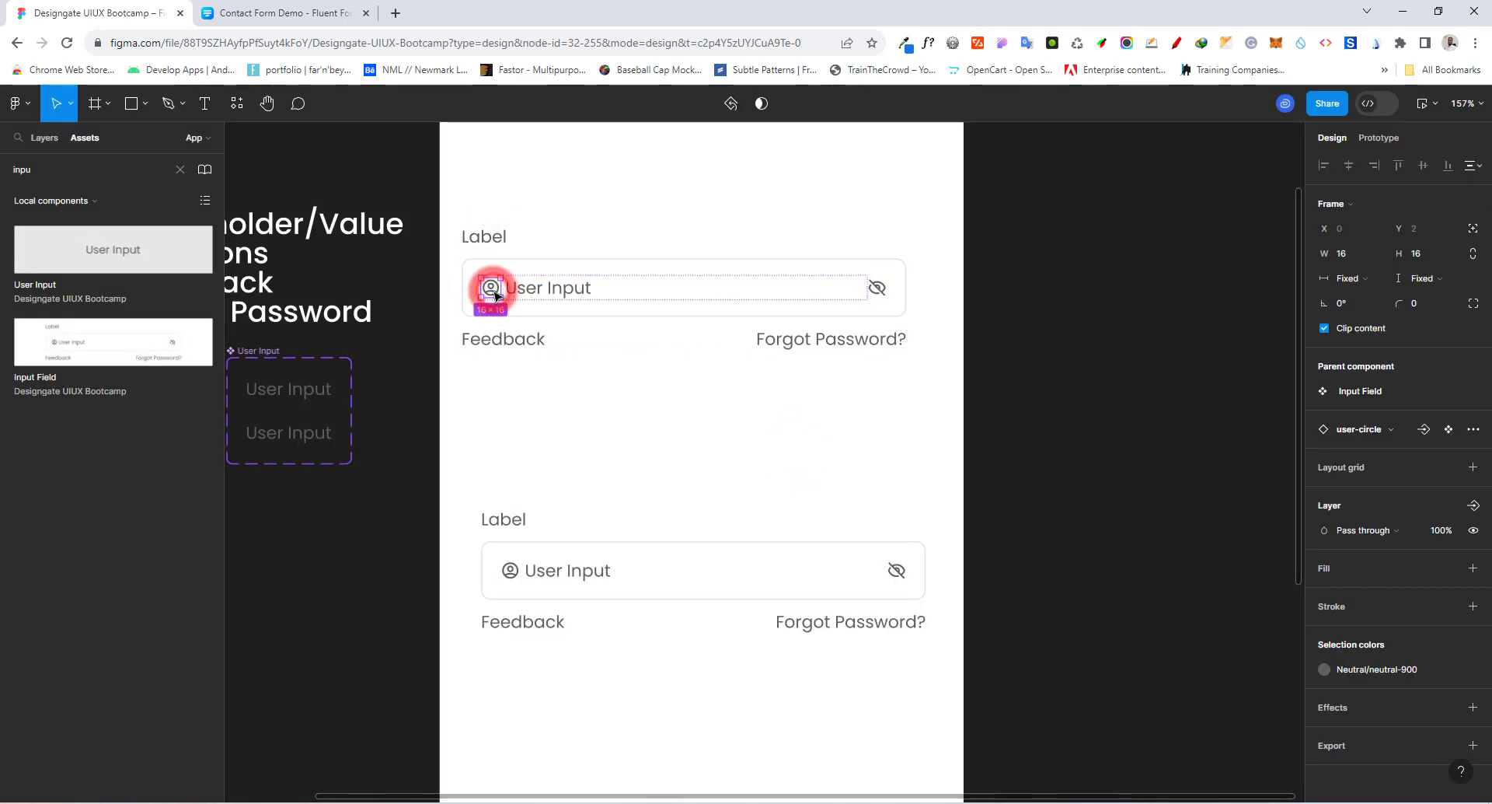
pyautogui.click(1471, 503)
pyautogui.click(1399, 567)
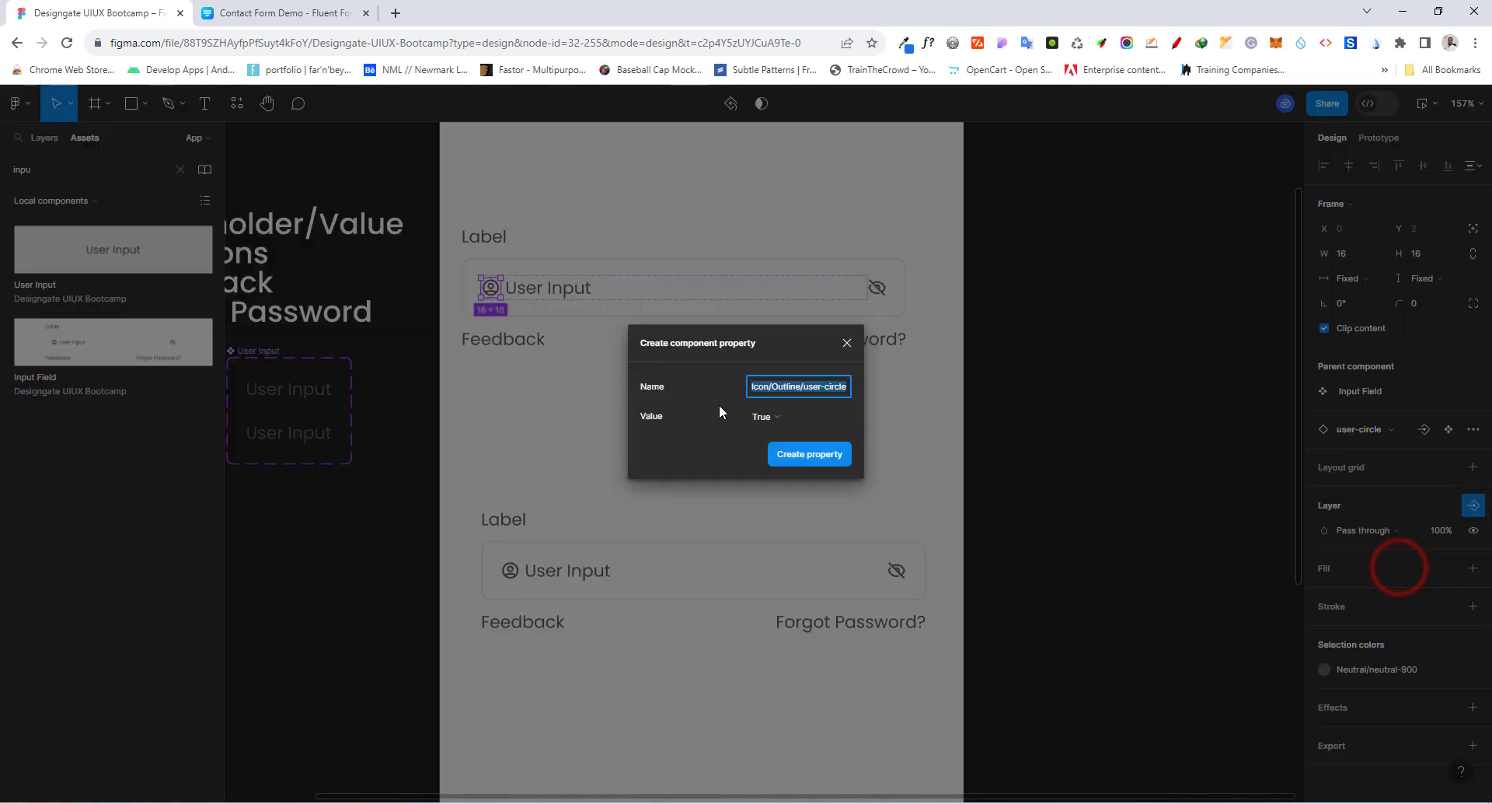
pyautogui.write('Left Icon')
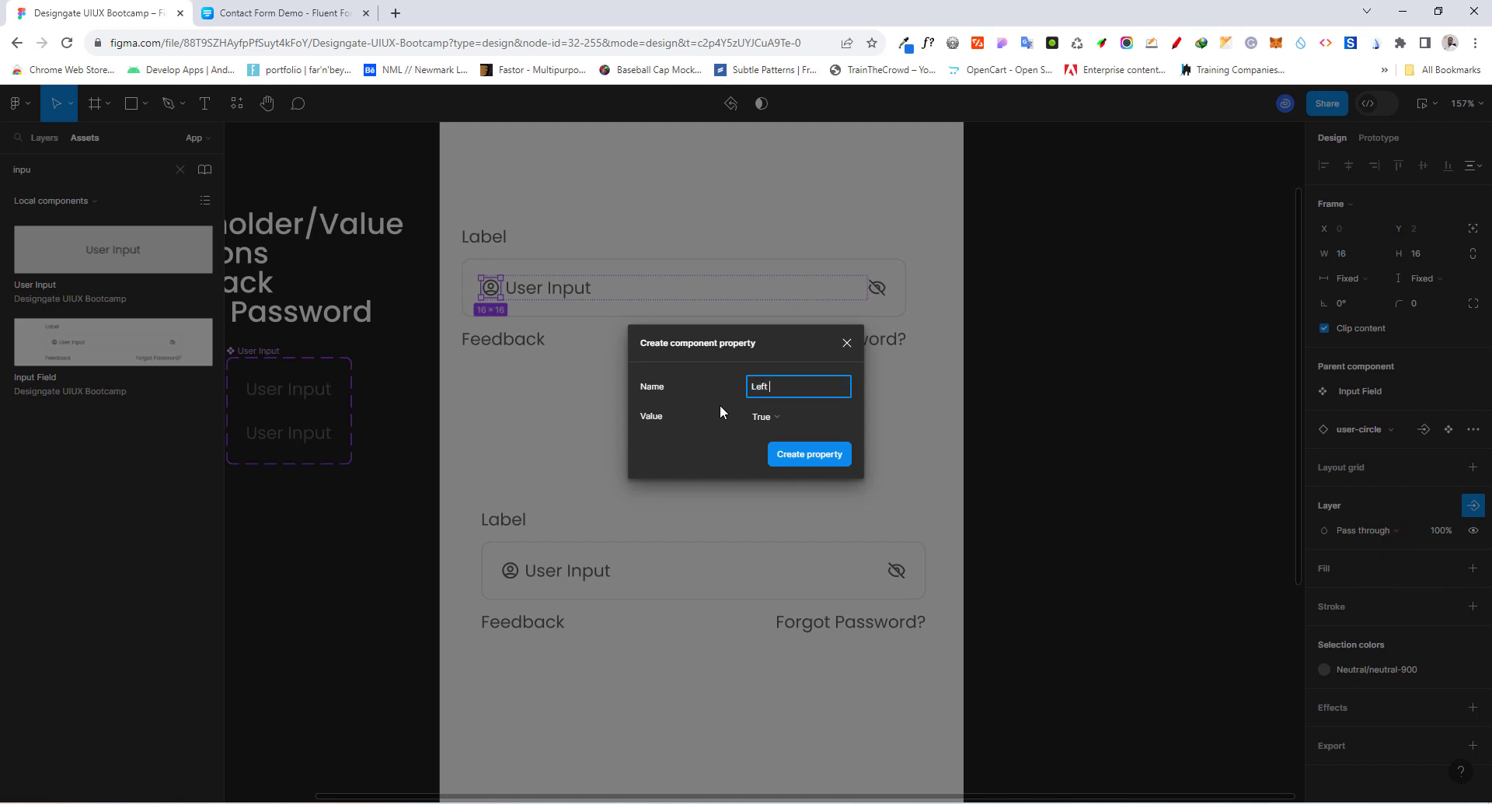
pyautogui.click(811, 454)
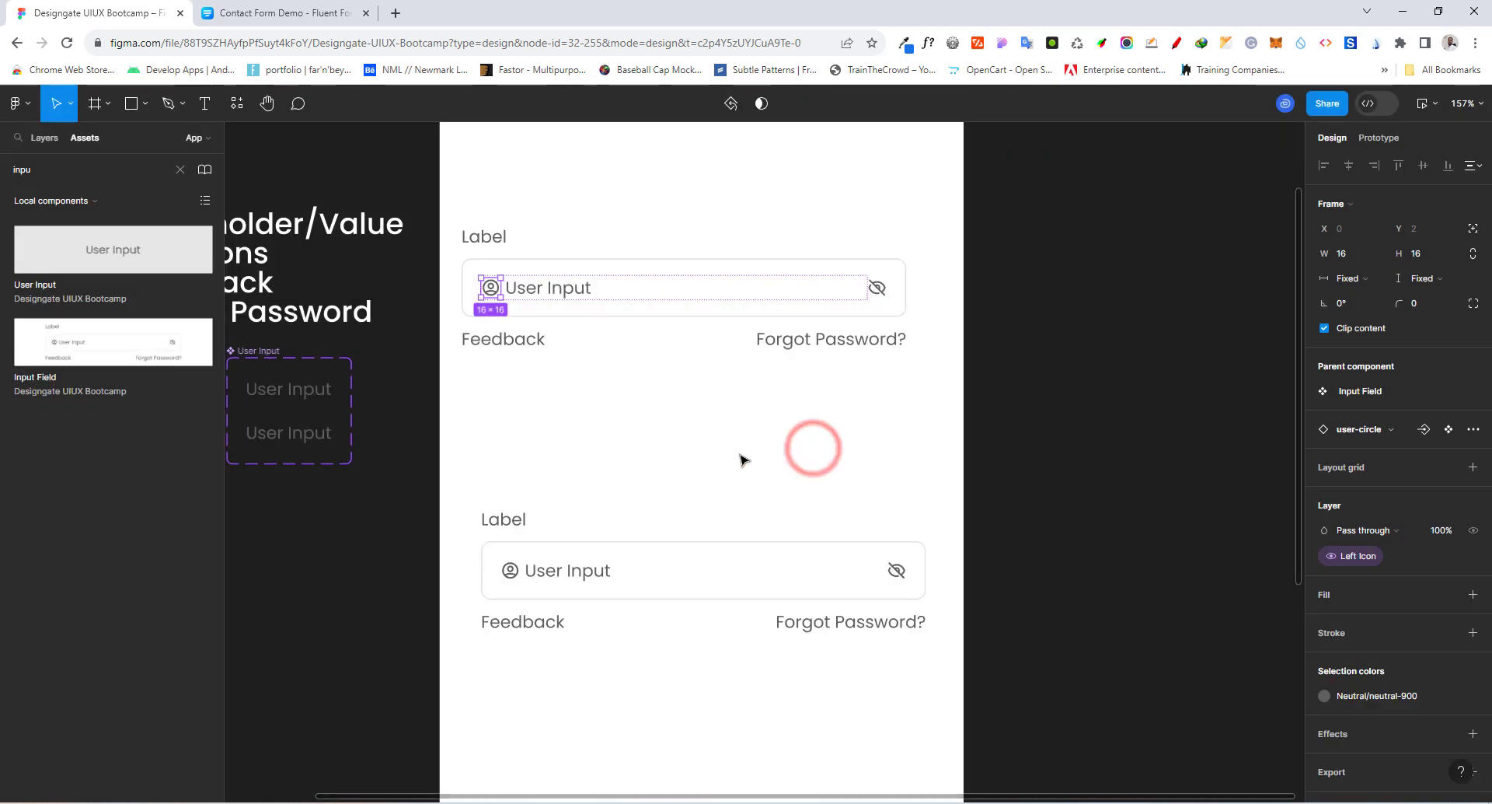
# Create a visibility property named Right Icon, with value True, for the eye-off icon in the main component.
pyautogui.click(878, 290)
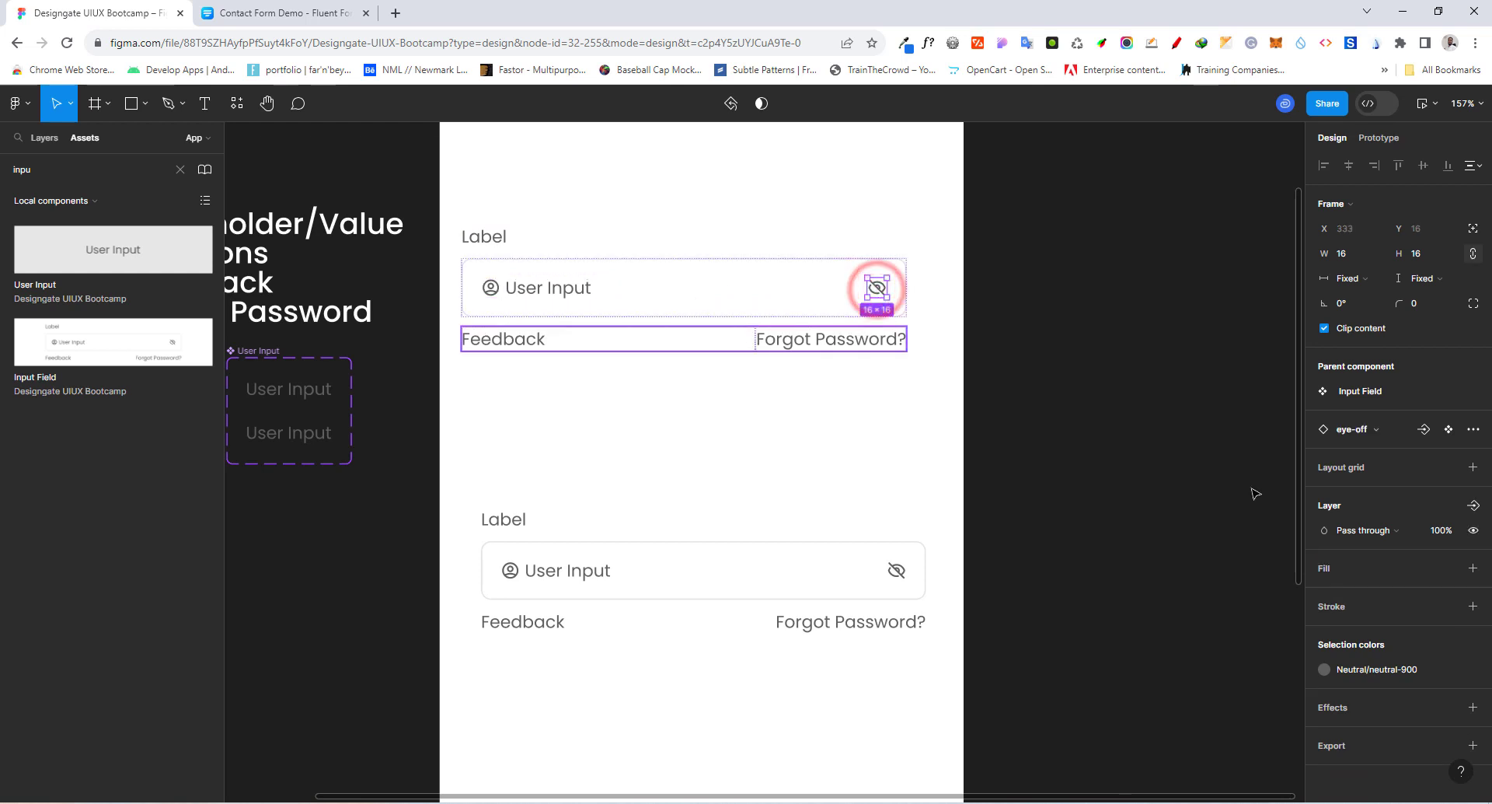
pyautogui.click(1473, 506)
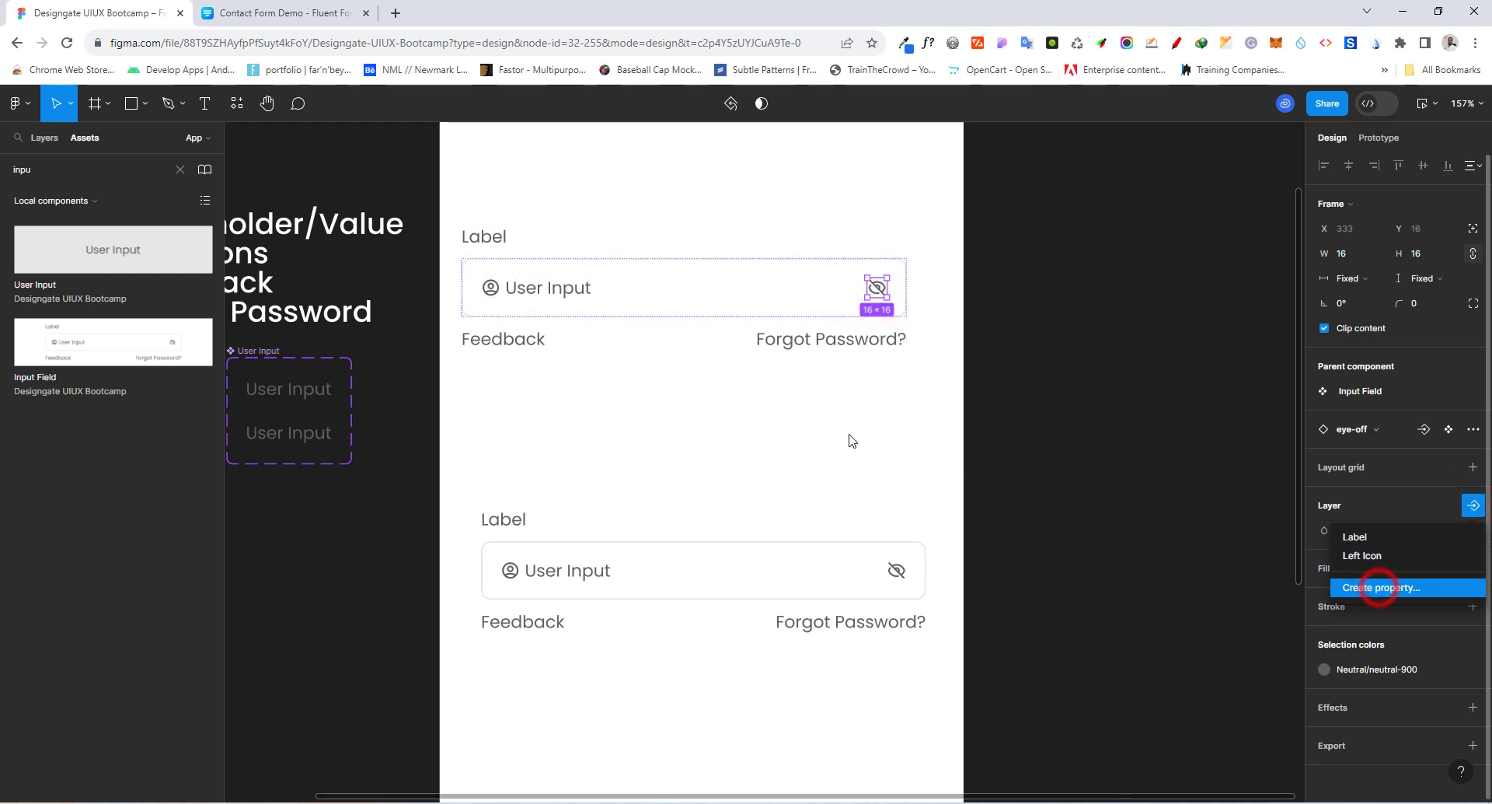
pyautogui.click(1380, 588)
pyautogui.write('Right Icon')
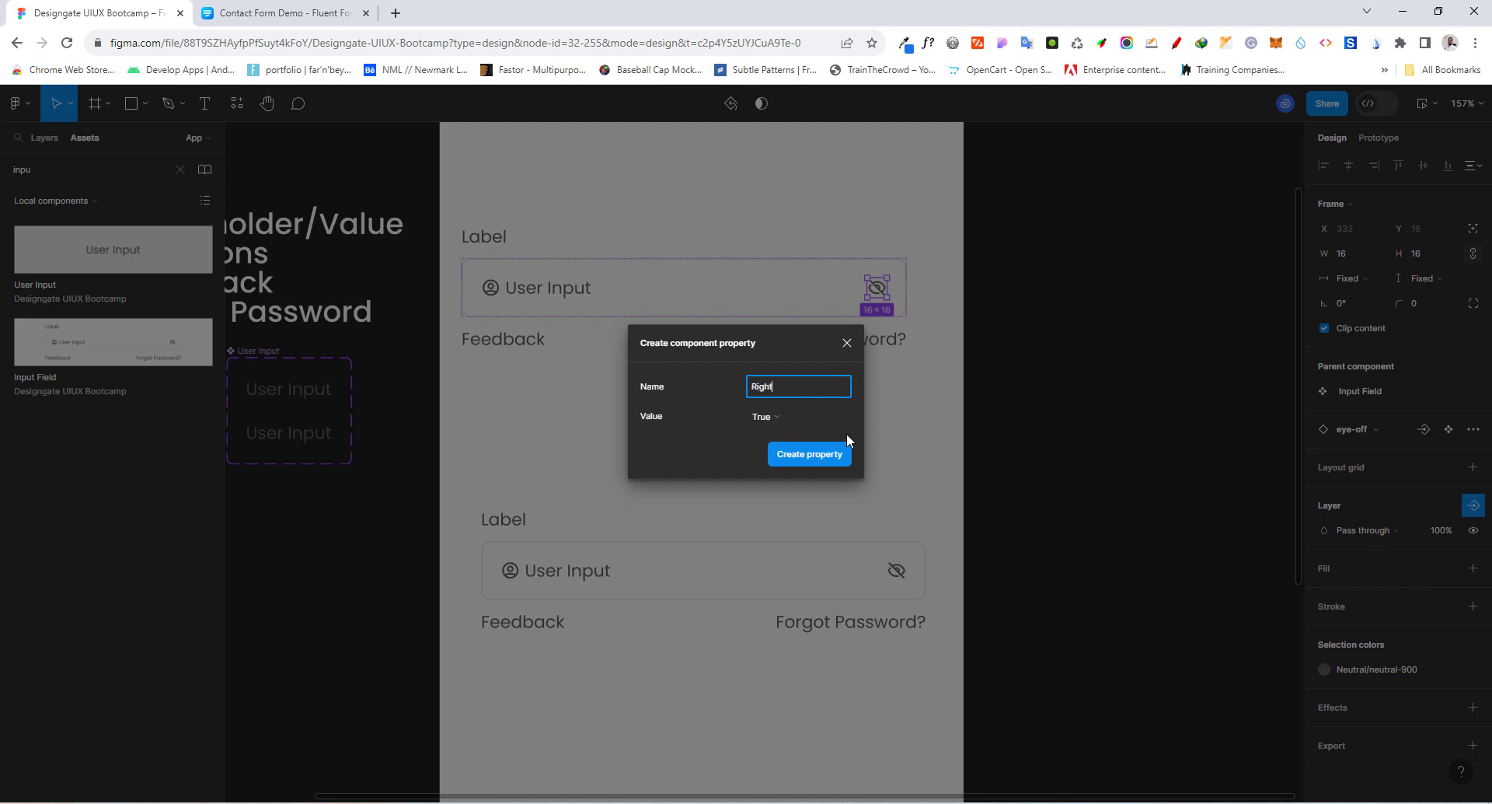
pyautogui.click(844, 447)
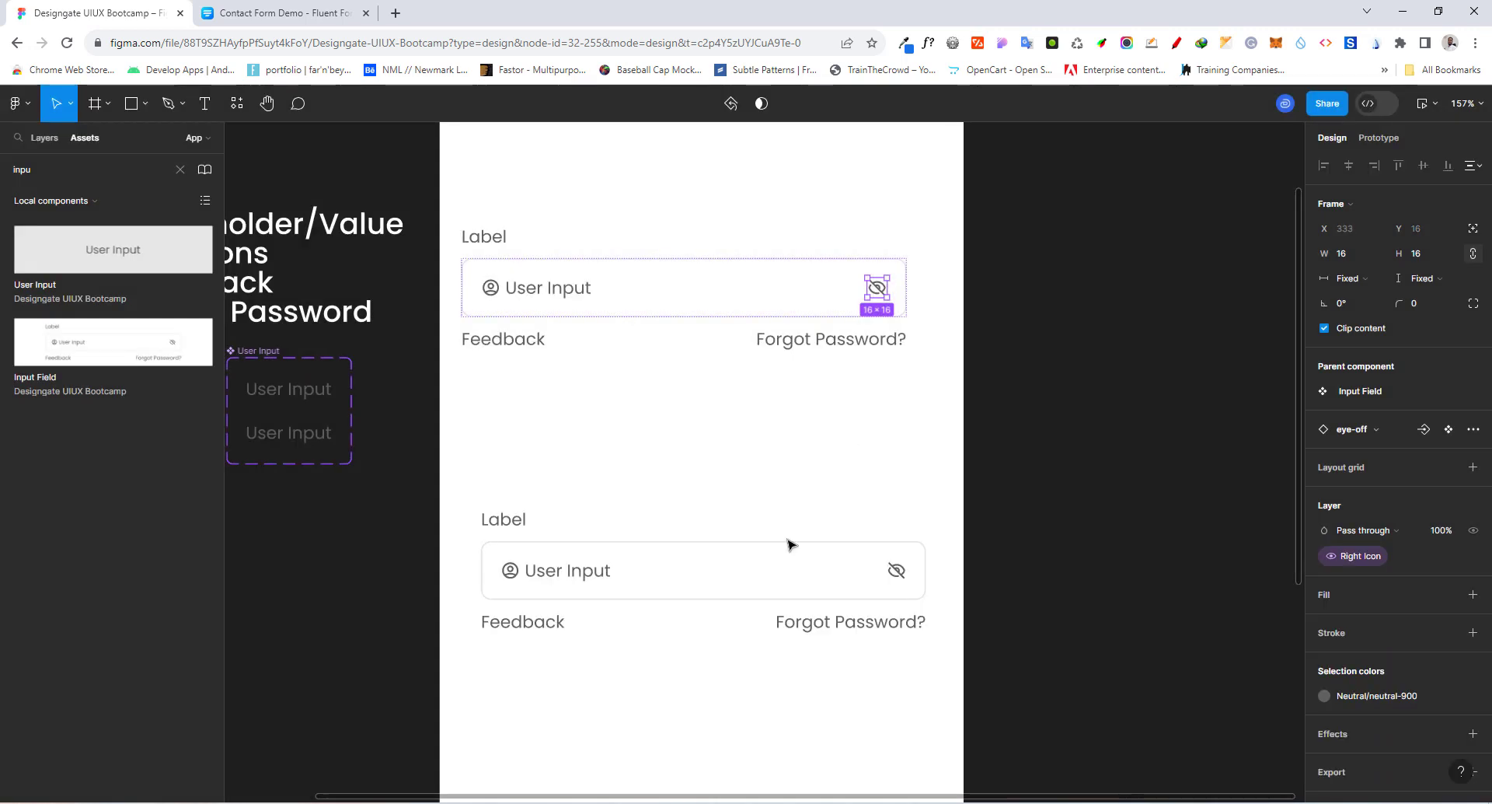
# Create a visibility property named Feedback, with value True, for the Feedback text in the main component.
pyautogui.click(505, 342)
pyautogui.click(505, 342)
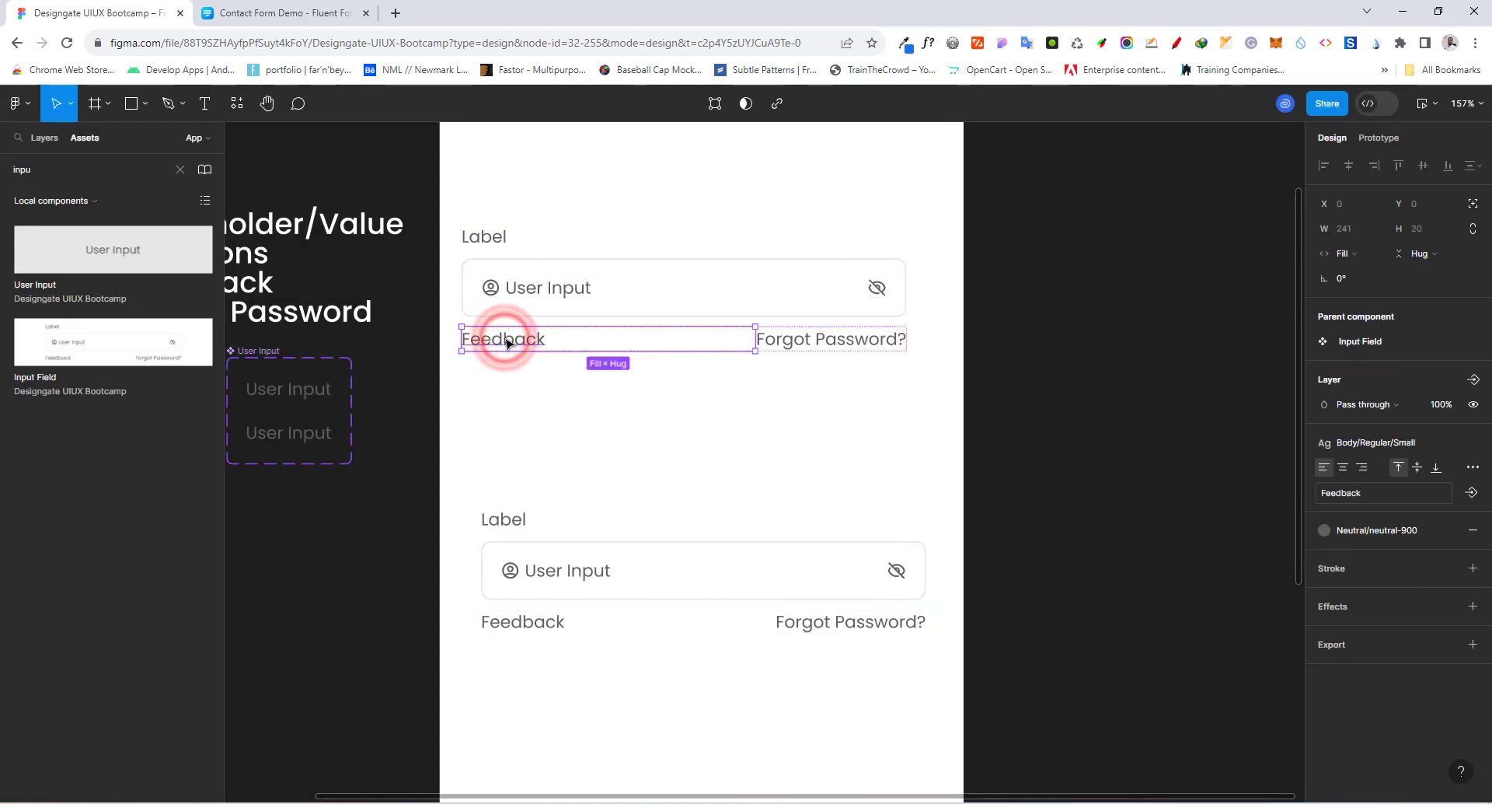
pyautogui.click(1473, 379)
pyautogui.click(1368, 479)
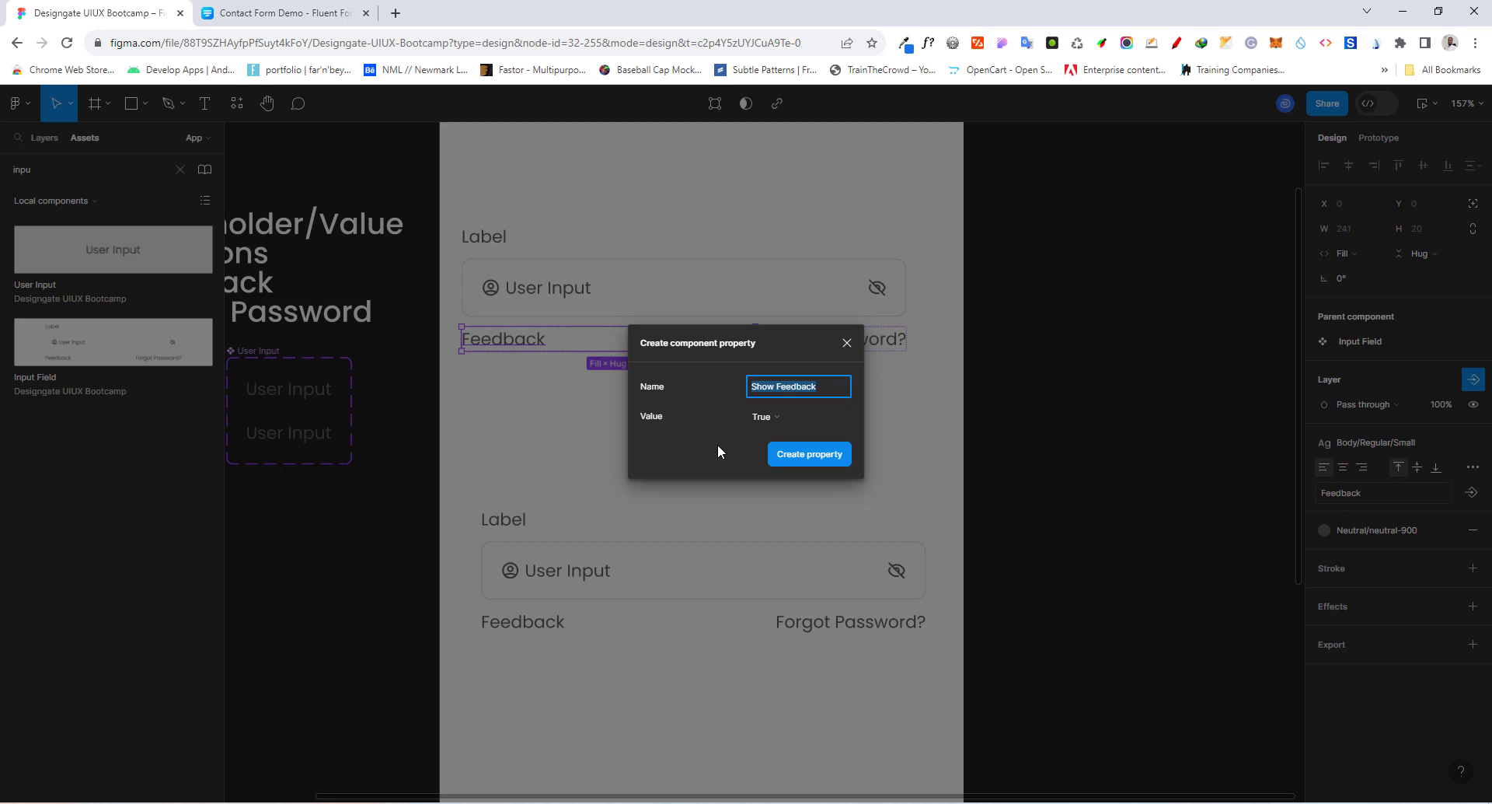
pyautogui.write('F')
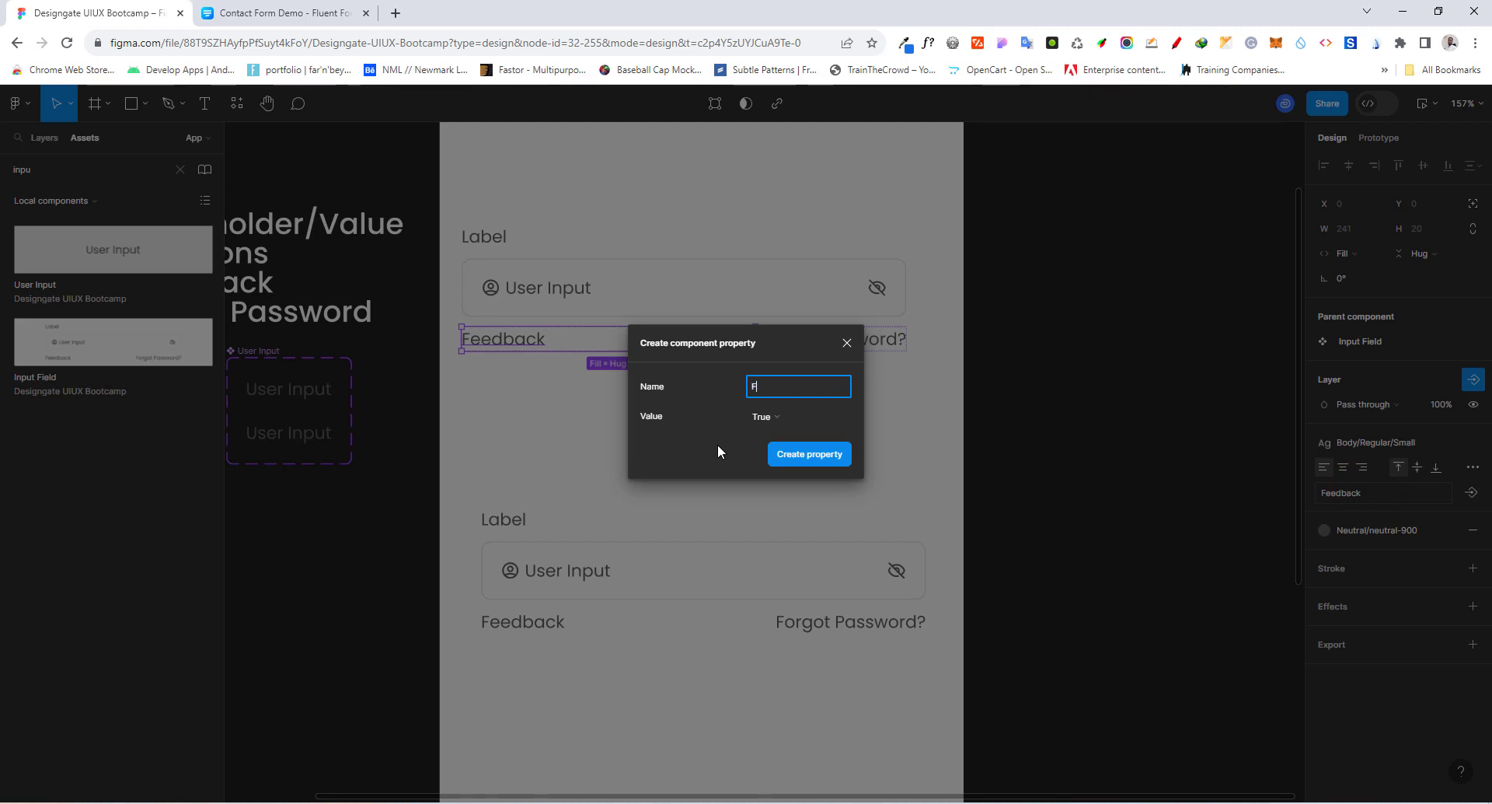
pyautogui.write('eedback')
pyautogui.click(813, 455)
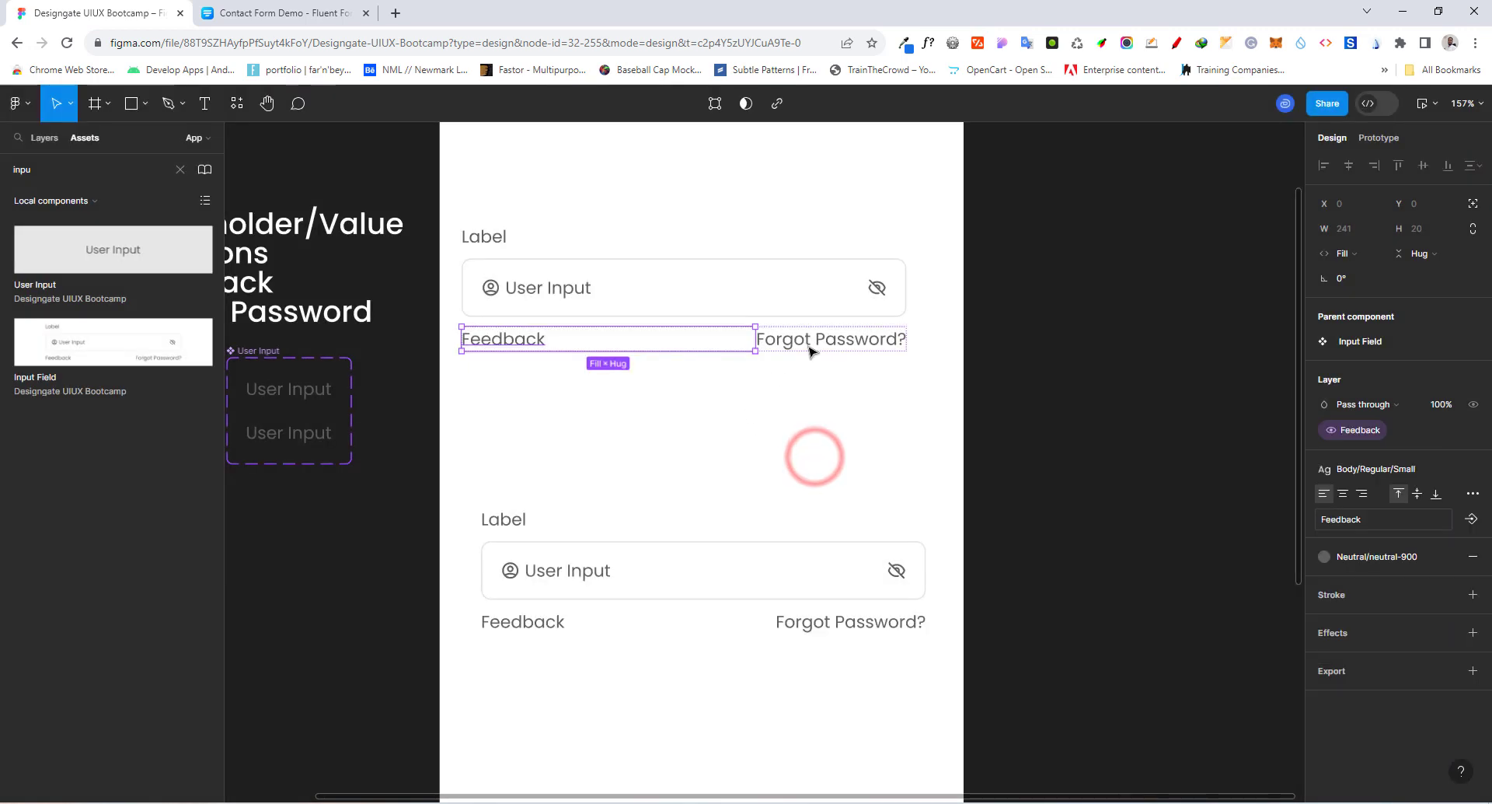
# Create a visibility property for the Forgot Password? text, keeping the name Show Forgot Password? and value True.
pyautogui.click(833, 339)
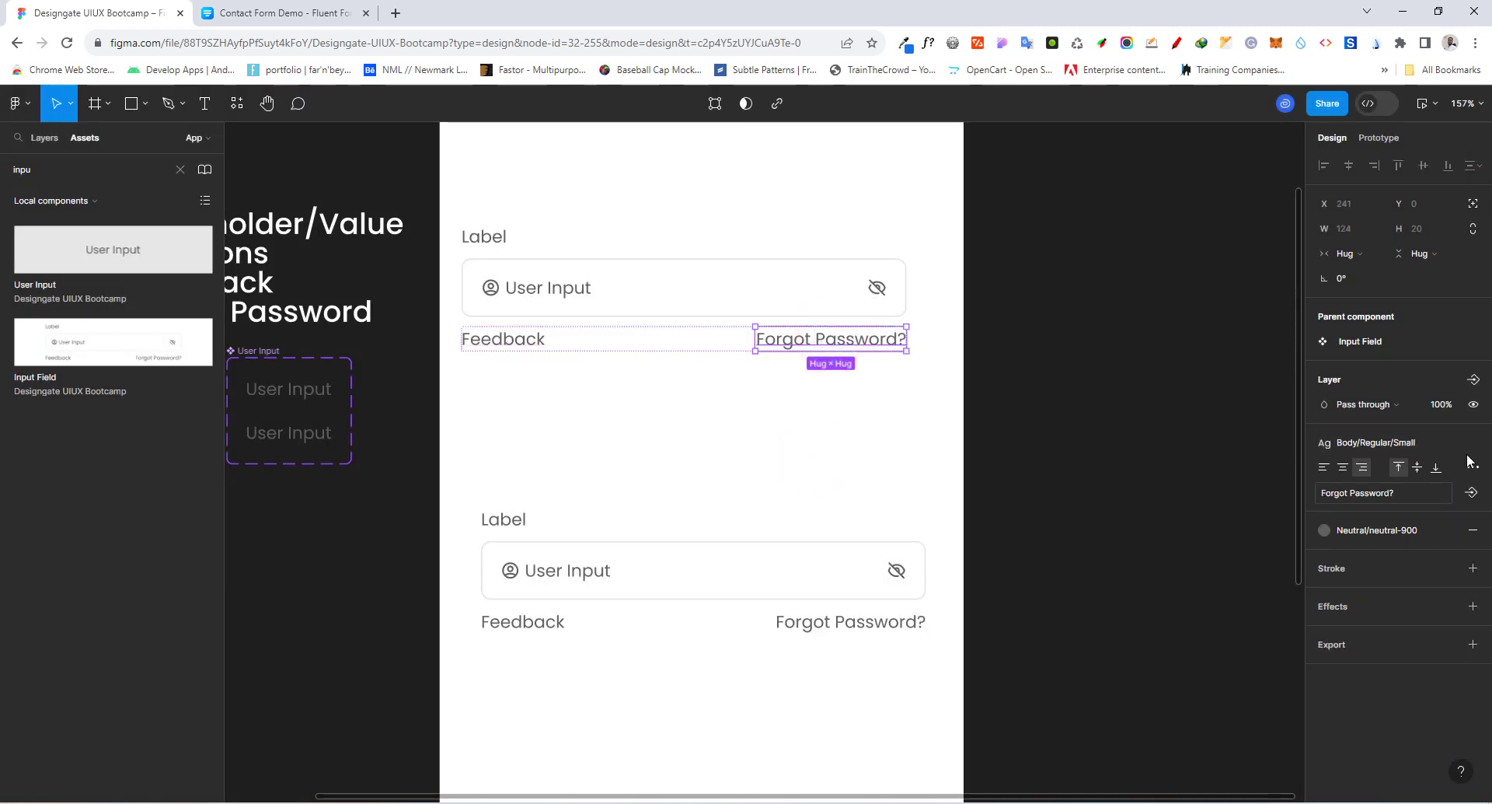
pyautogui.click(1473, 379)
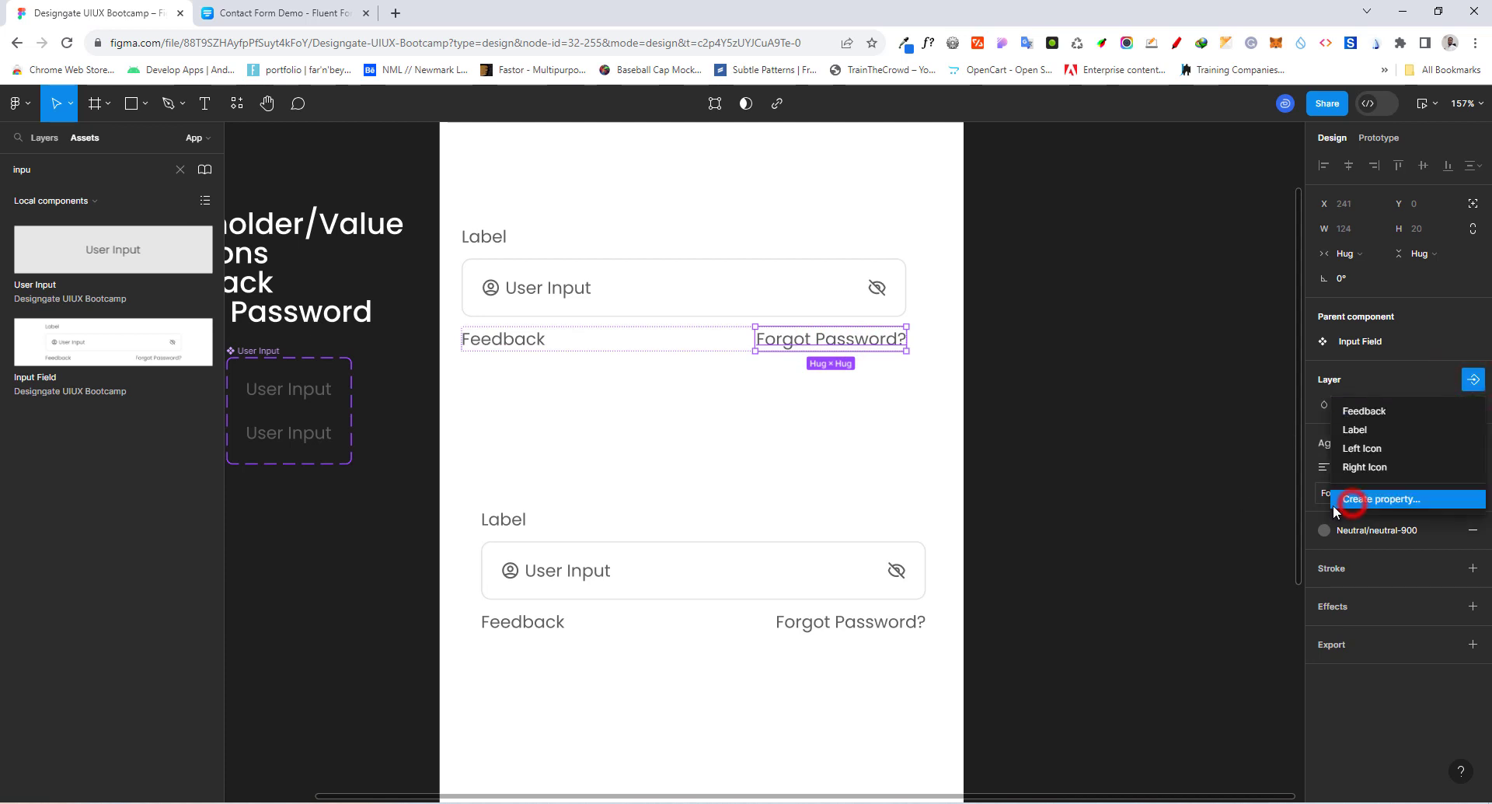
pyautogui.click(1333, 499)
pyautogui.click(767, 388)
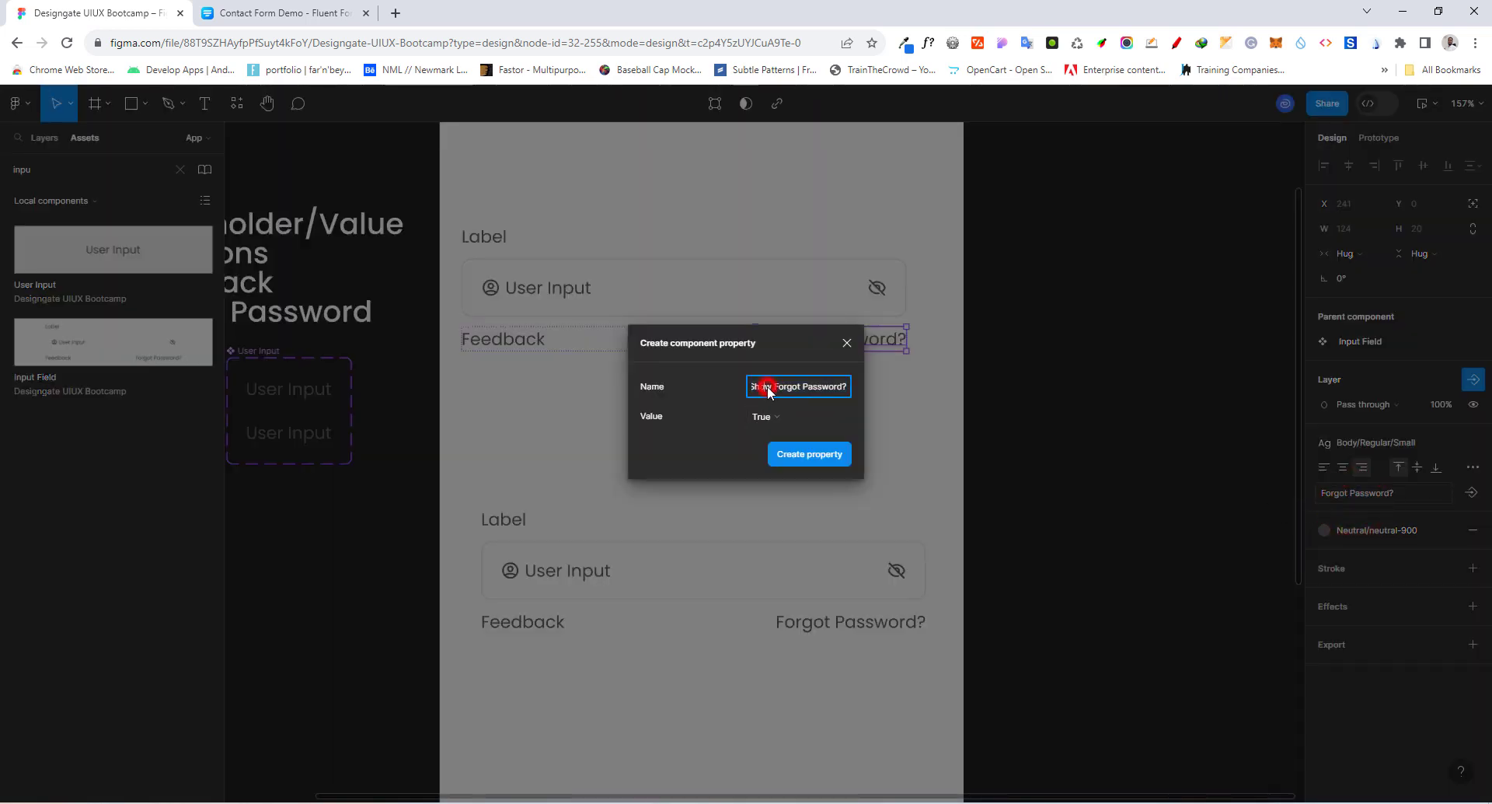
pyautogui.click(799, 455)
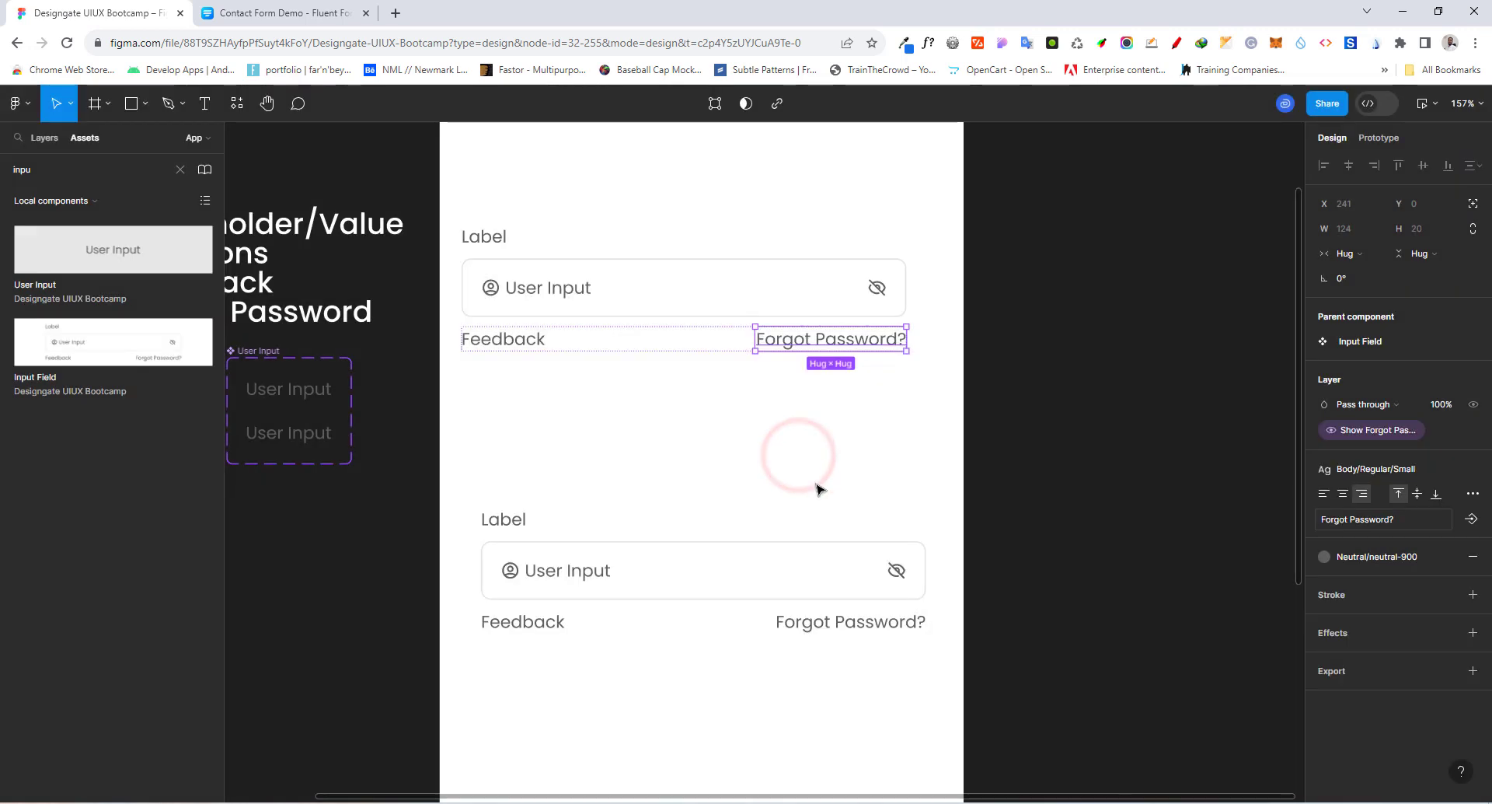
pyautogui.click(703, 396)
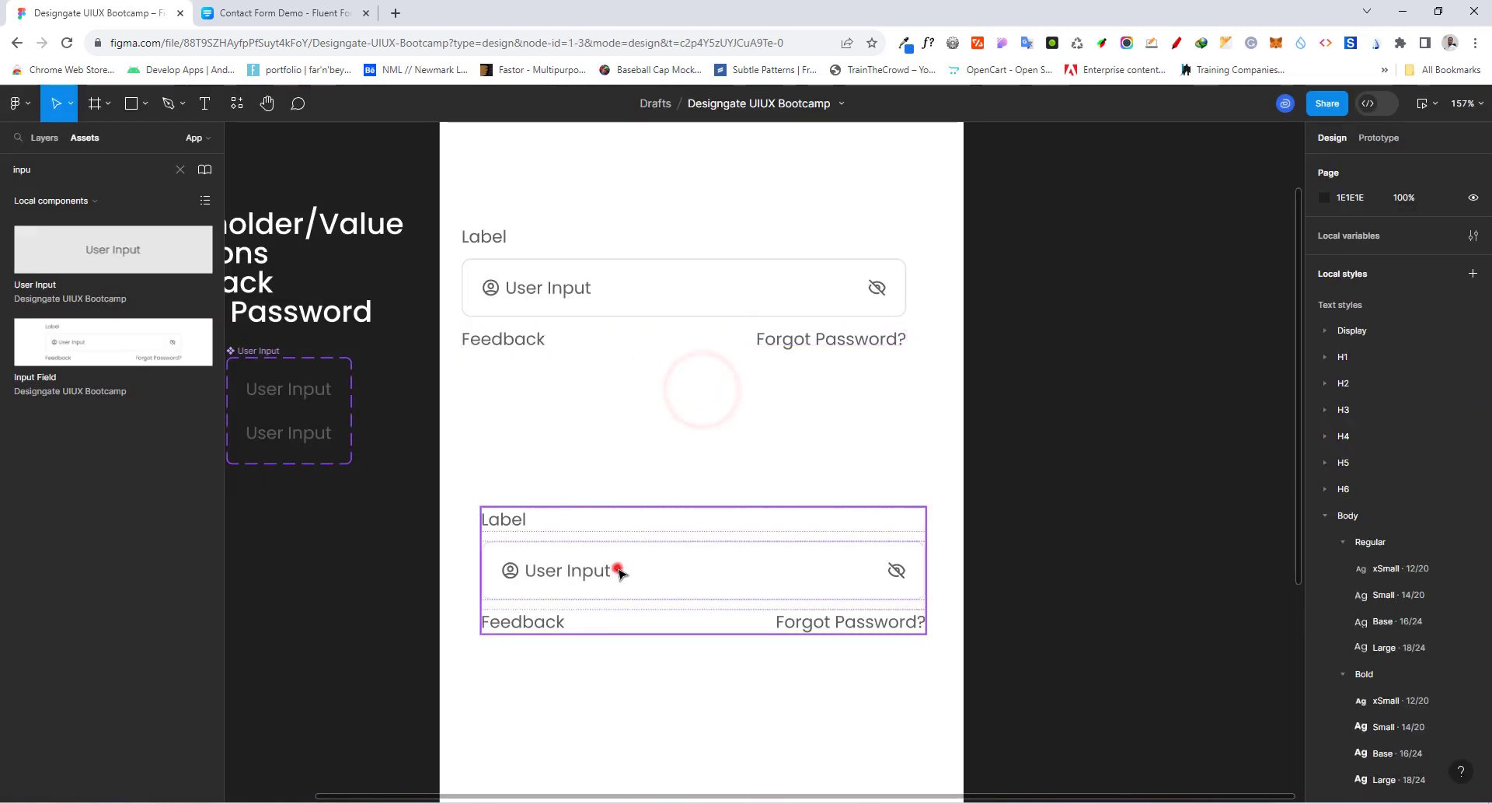
# Test the lower instance by switching its Show Forgot Password?, Right Icon and Left Icon properties off and back on.
pyautogui.click(614, 569)
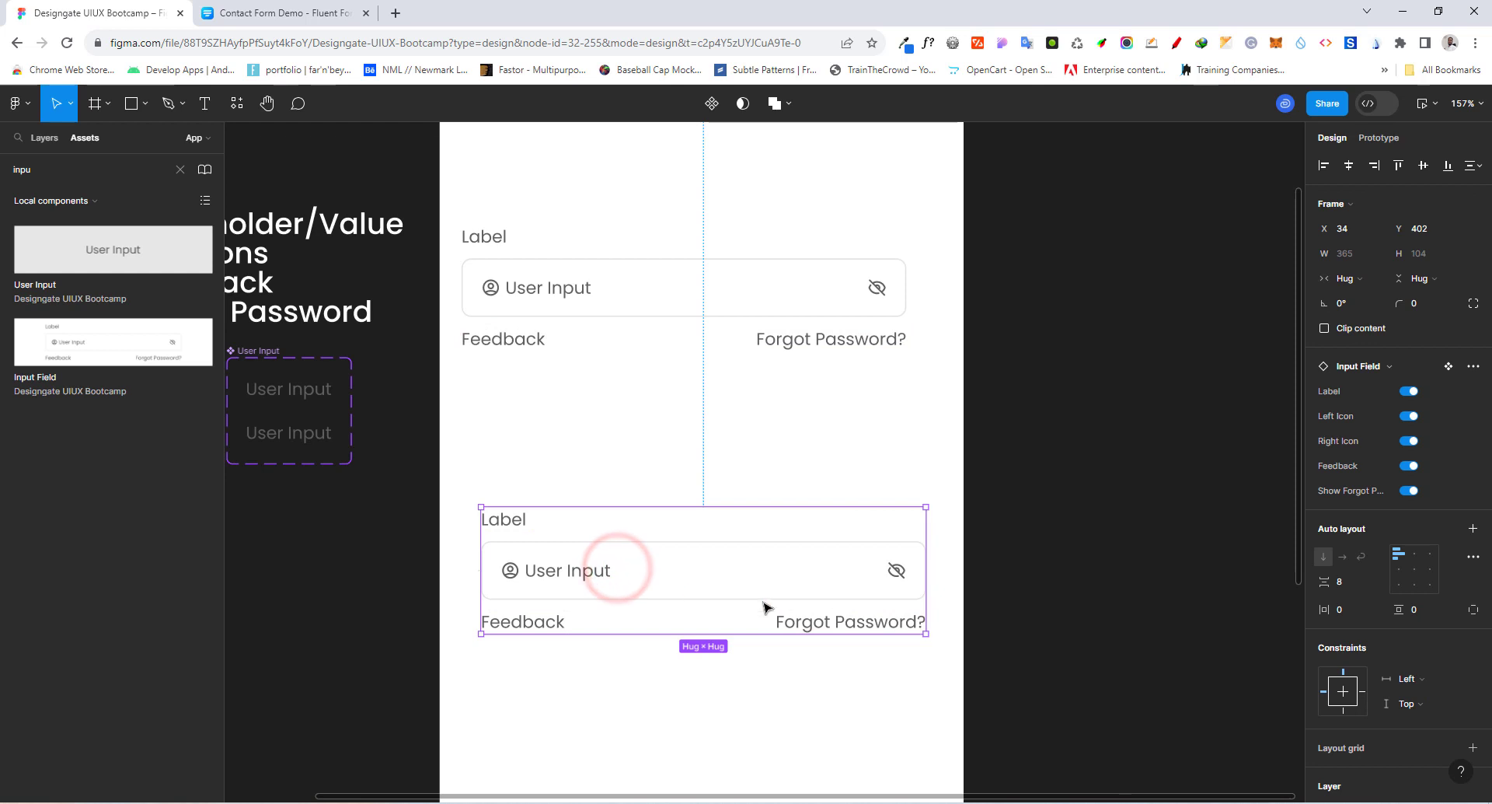
pyautogui.click(1409, 490)
pyautogui.click(1409, 490)
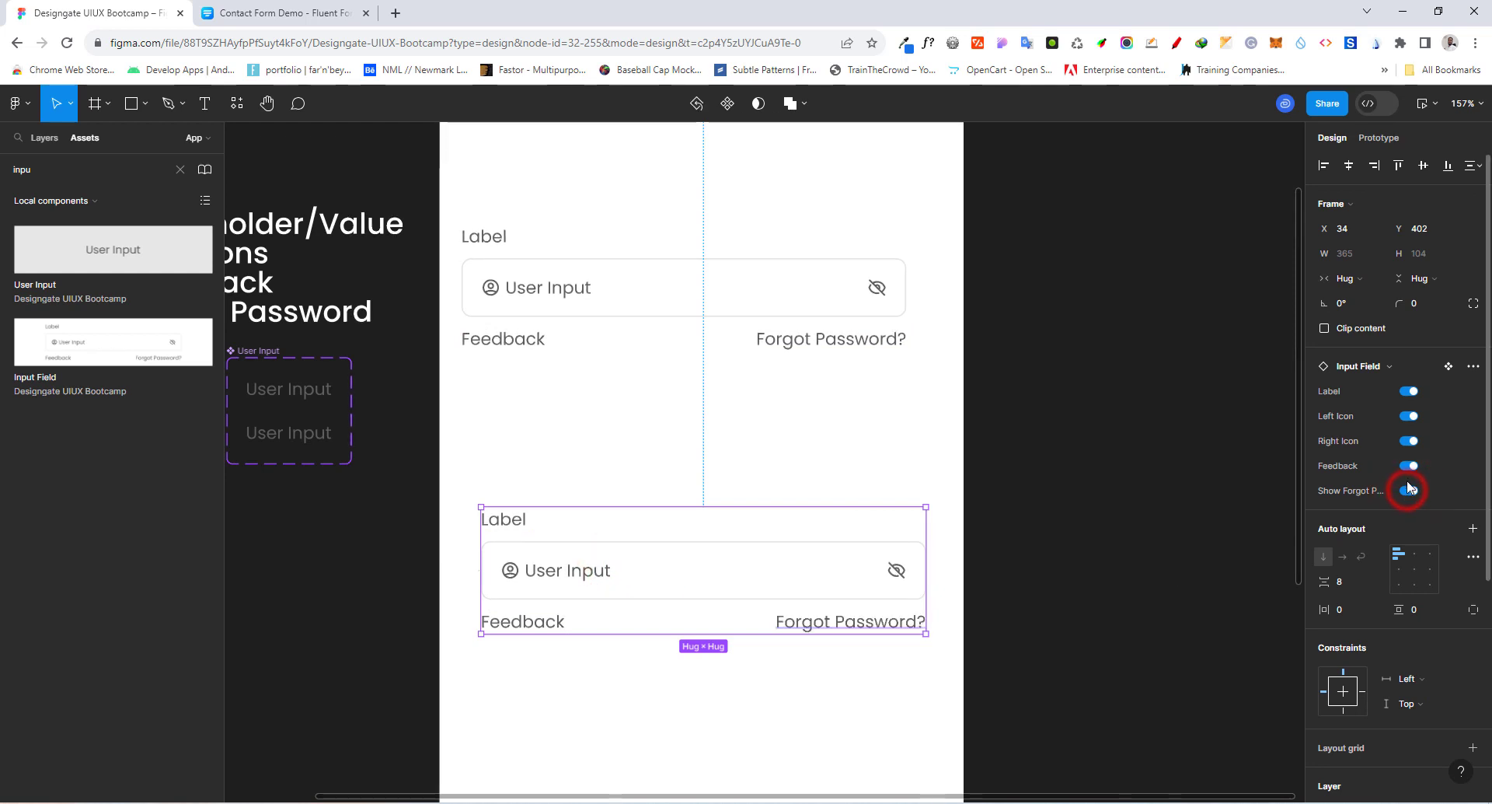
pyautogui.click(1409, 440)
pyautogui.click(1409, 440)
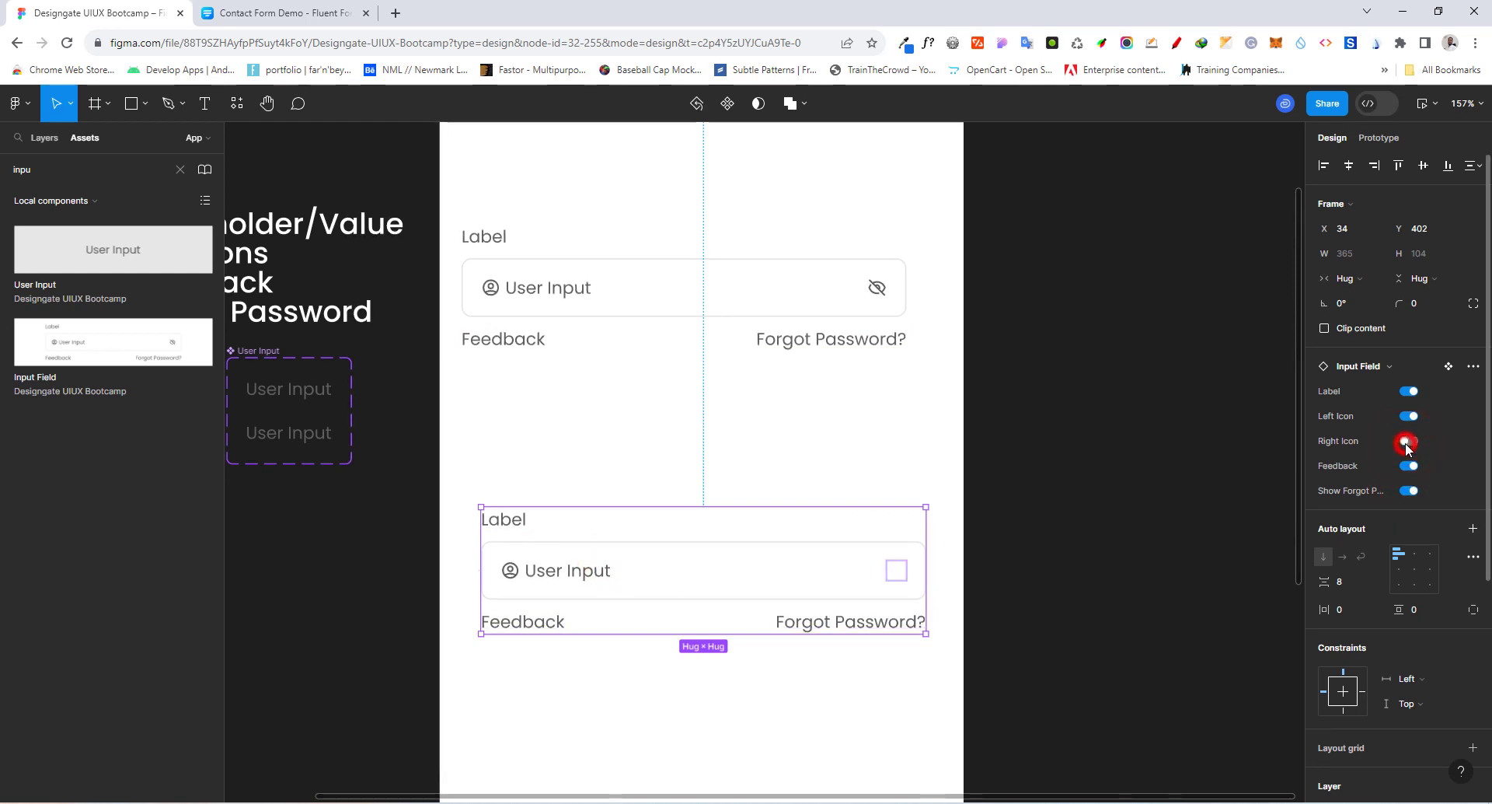
pyautogui.click(1408, 417)
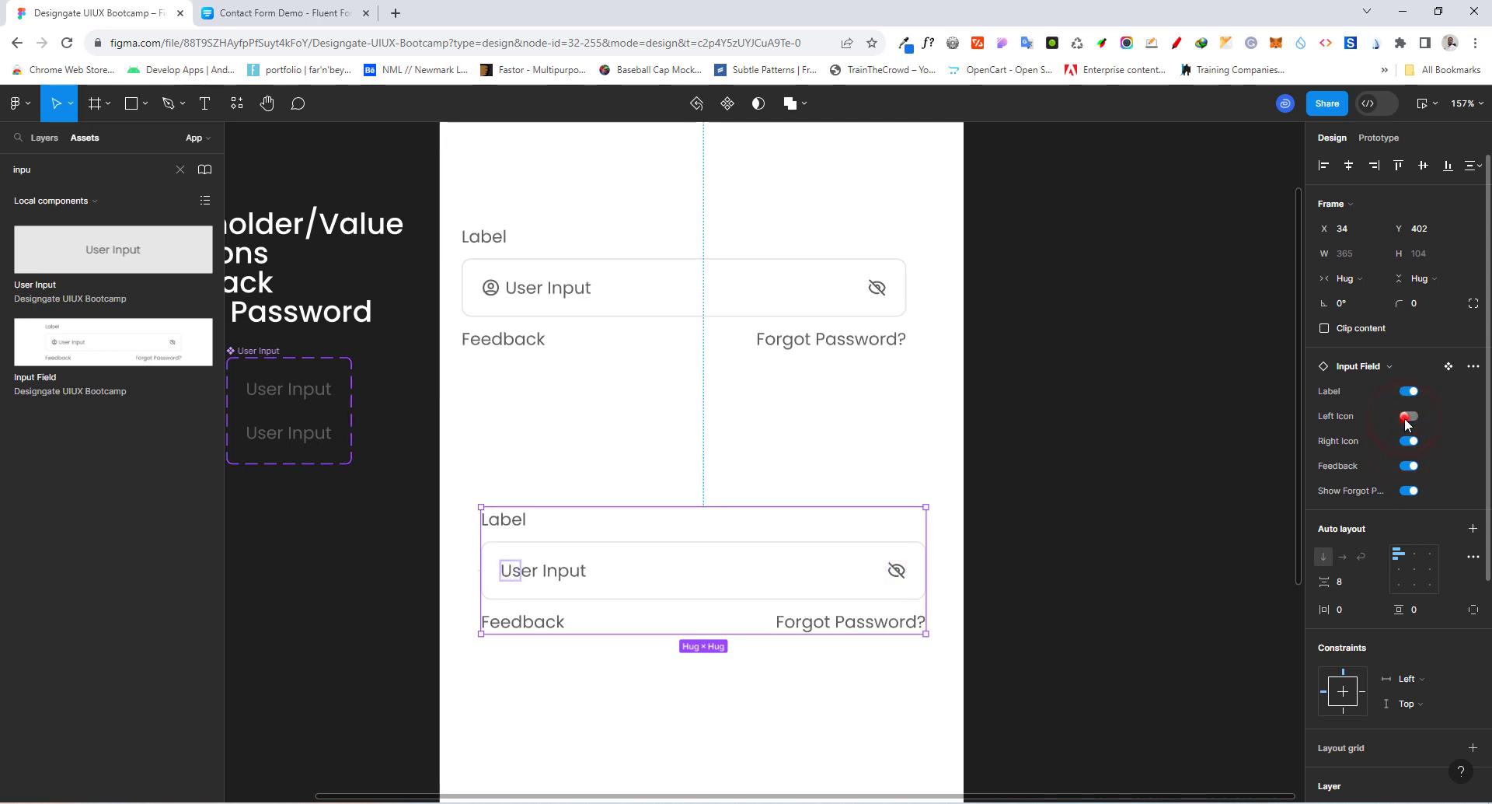
pyautogui.click(1403, 420)
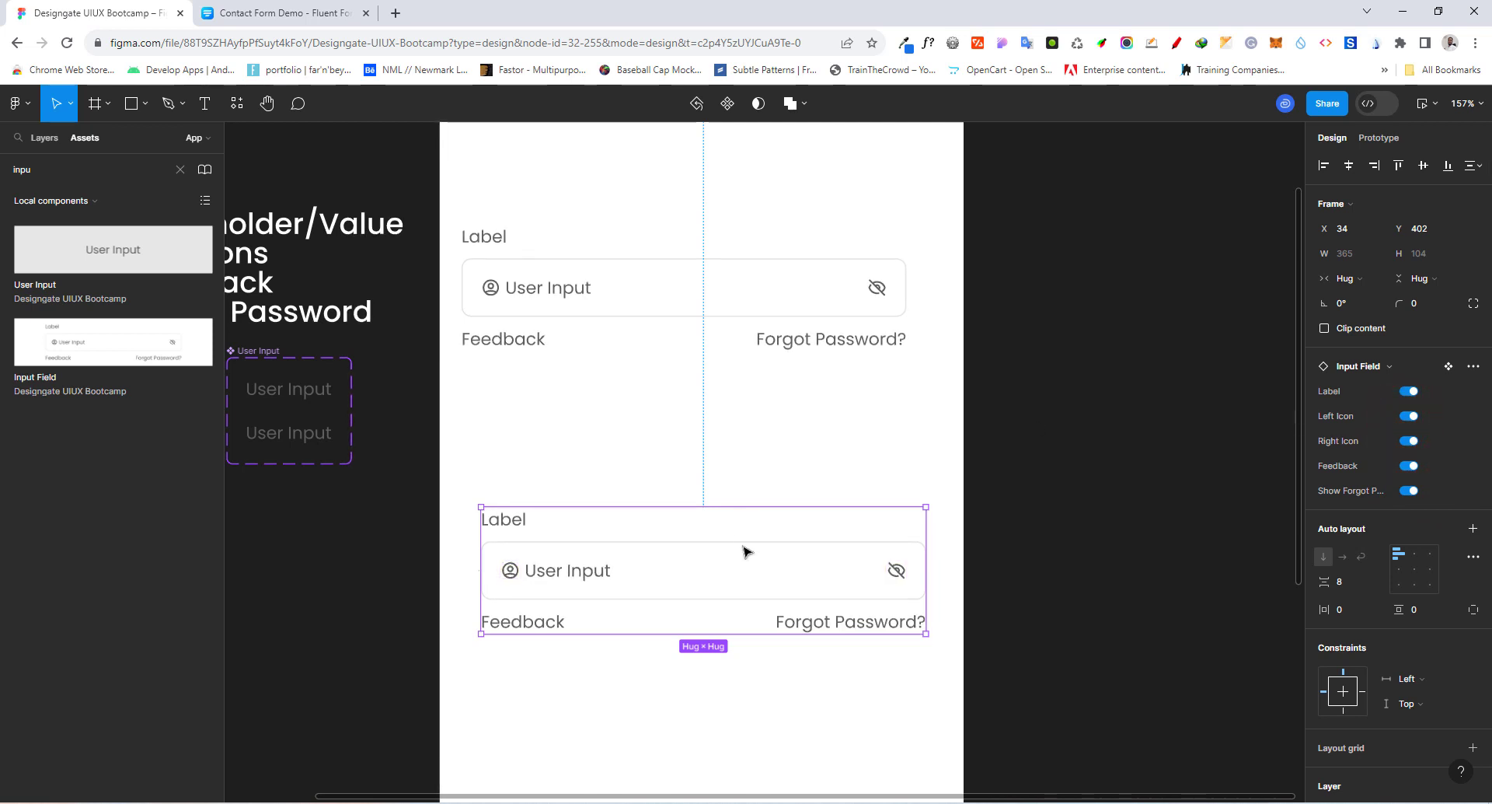
# Create a text property named Label Text, with value Label, for the Label text in the main component.
pyautogui.click(578, 338)
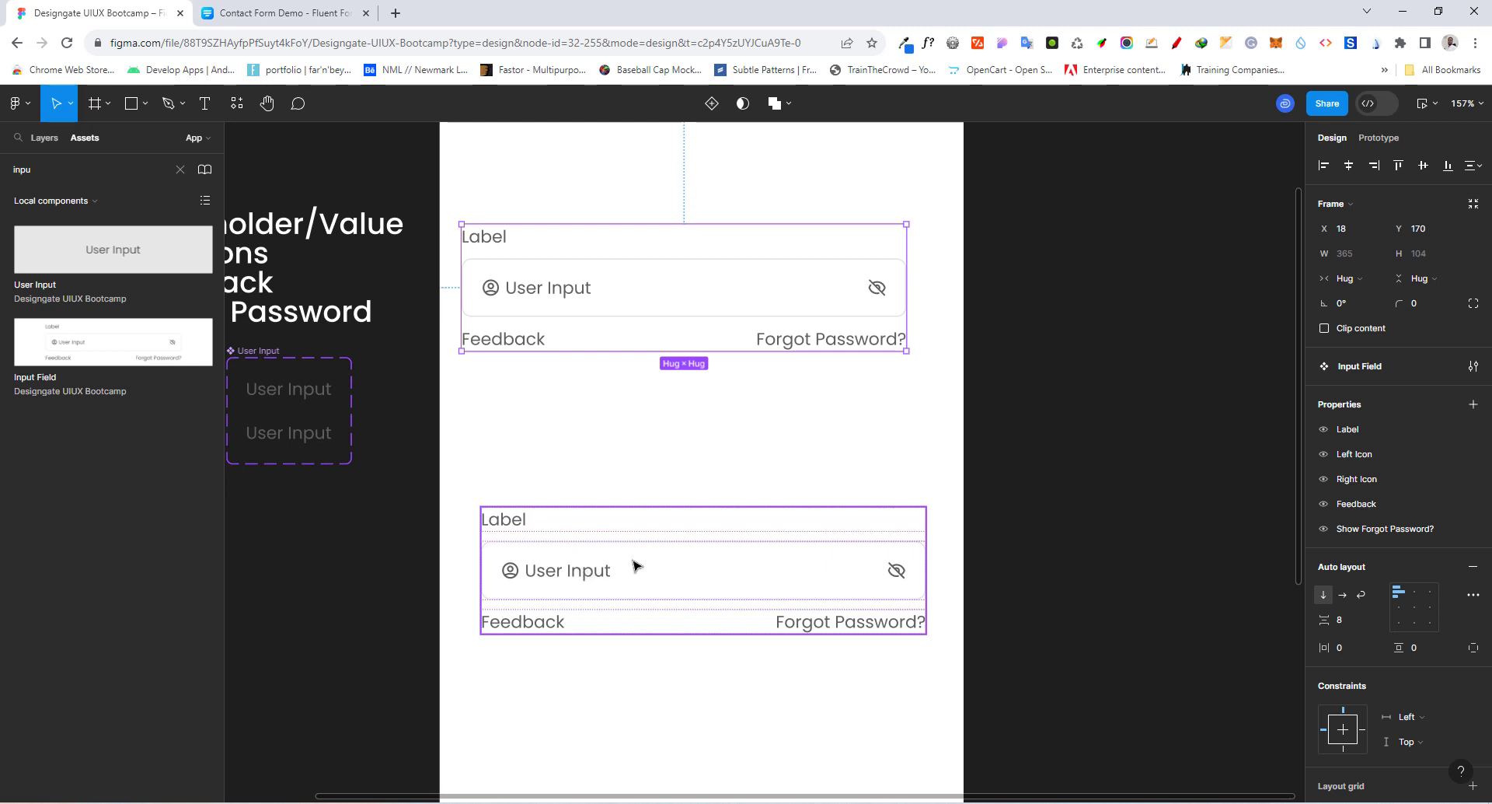
pyautogui.press('Escape')
pyautogui.click(493, 241)
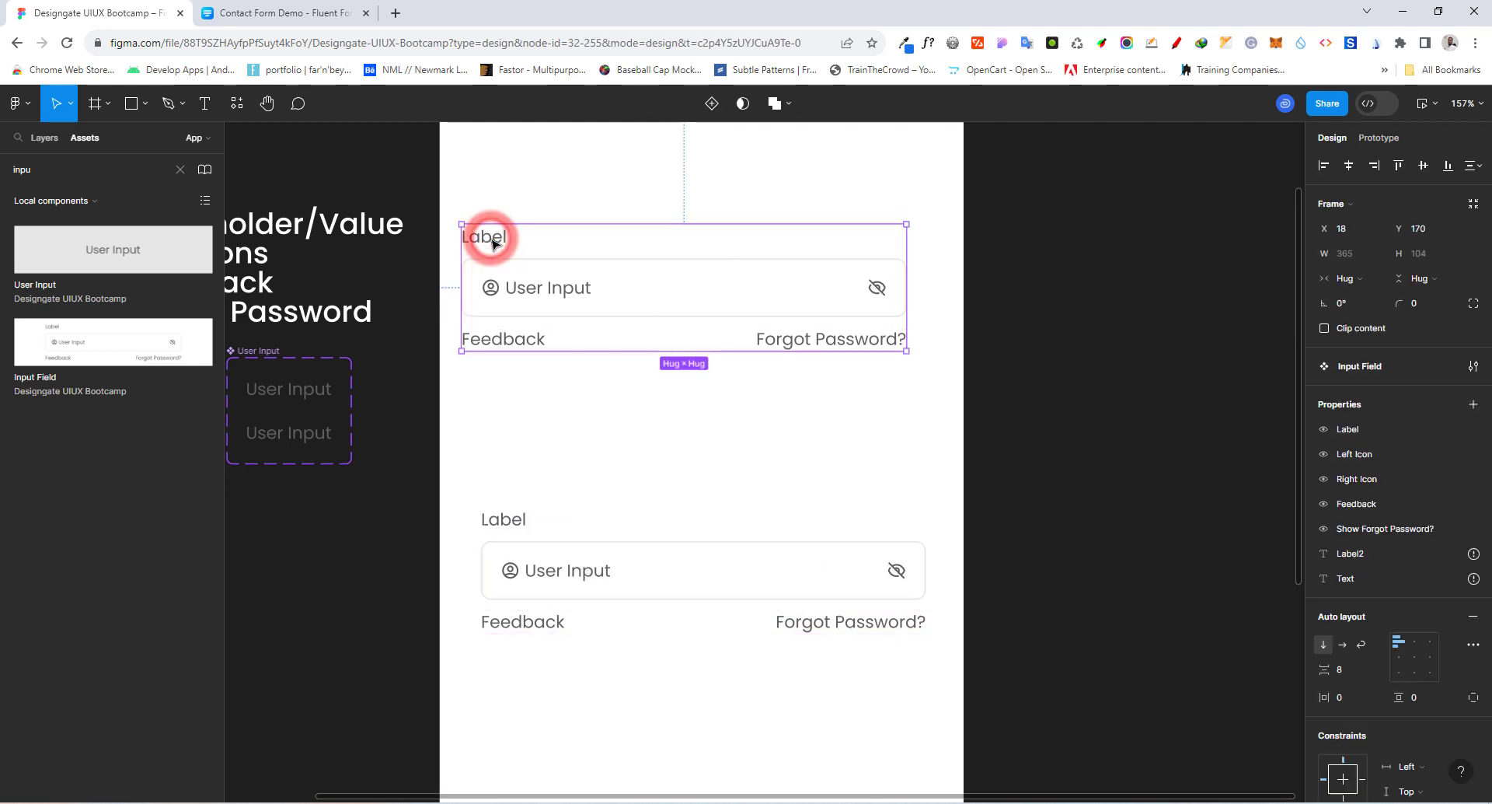
pyautogui.click(492, 242)
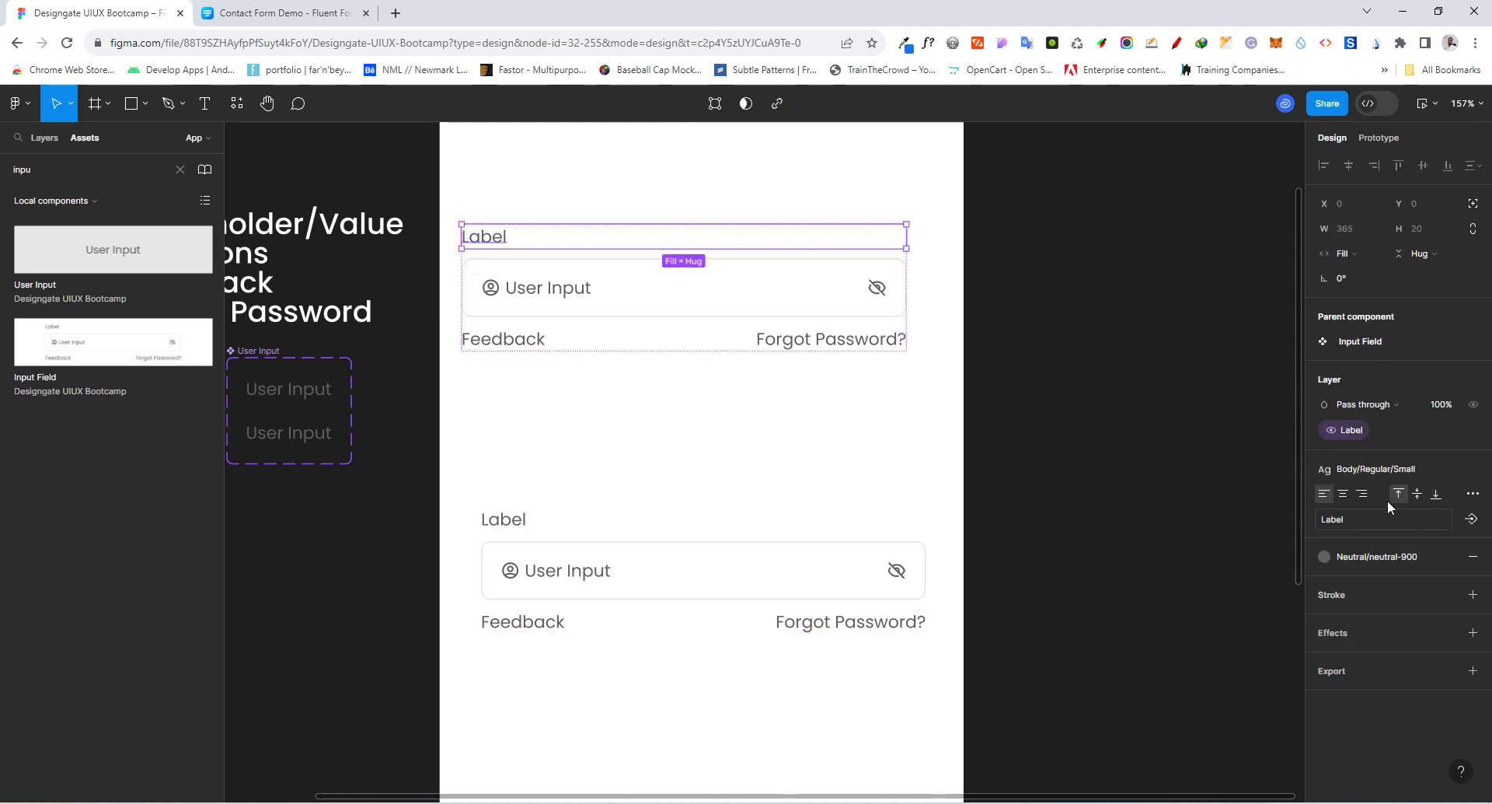
pyautogui.click(1471, 516)
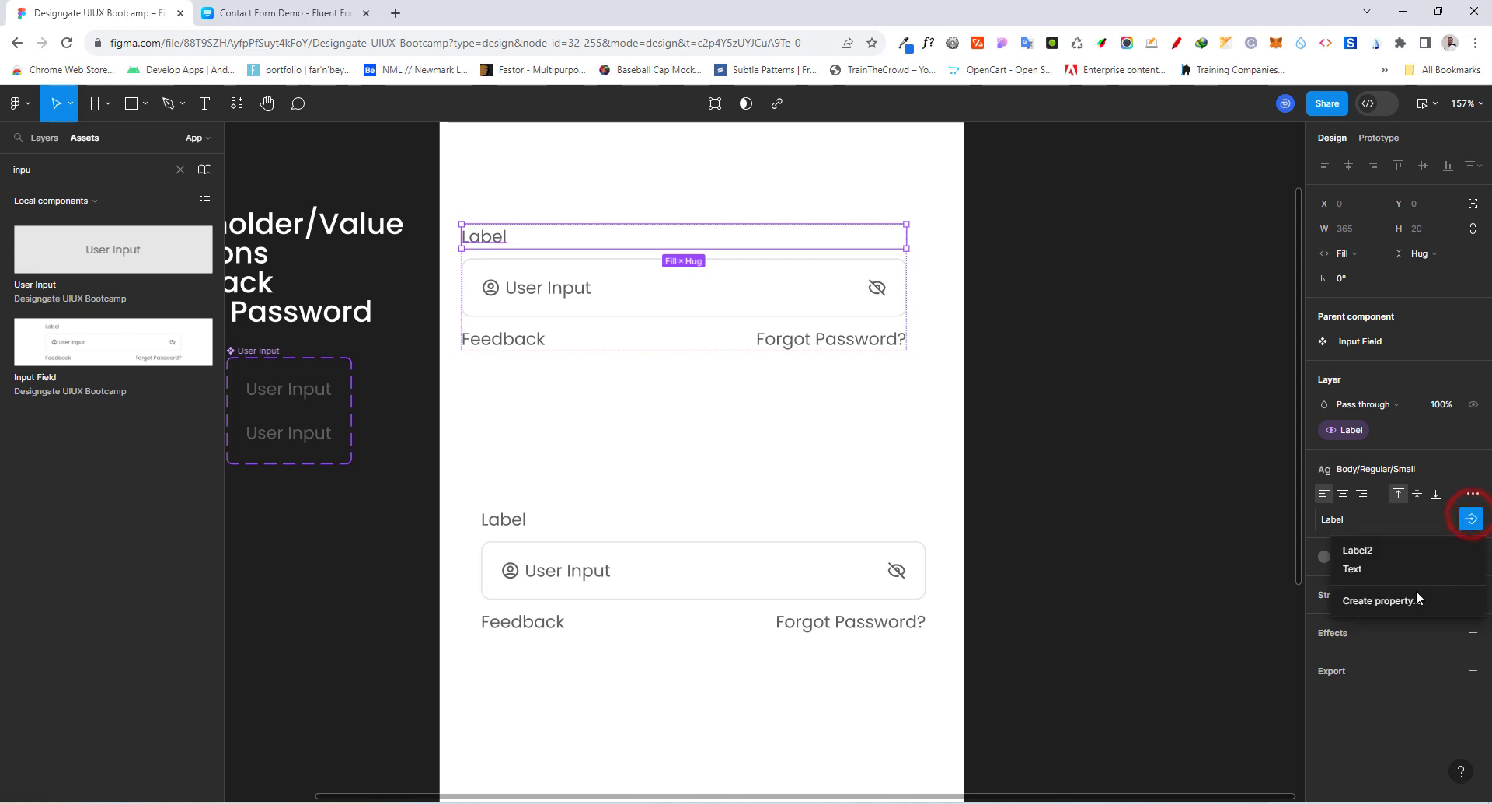
pyautogui.click(1391, 599)
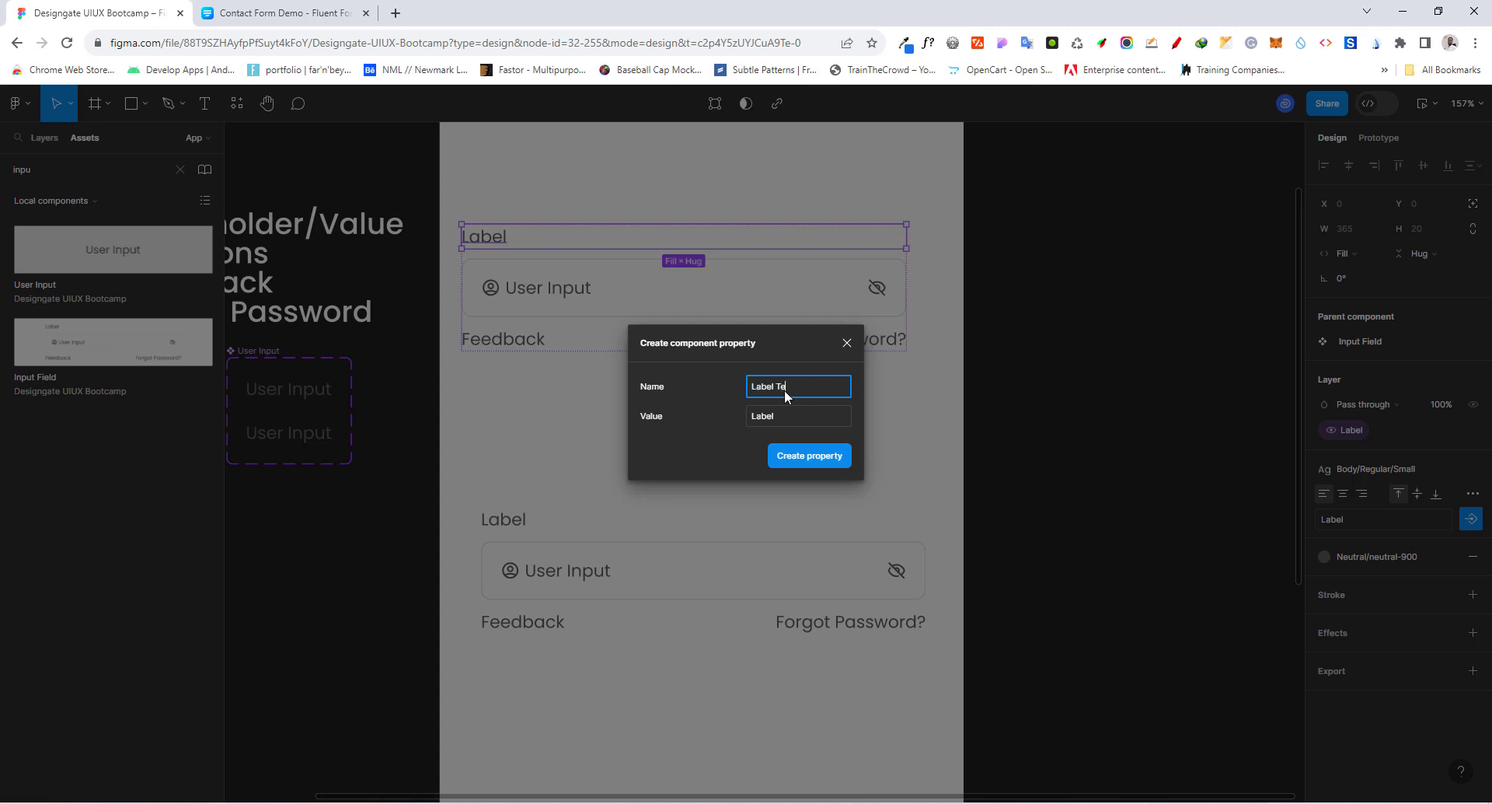
pyautogui.write('Label Test')
pyautogui.press('BackSpace')
pyautogui.press('BackSpace')
pyautogui.write('xt')
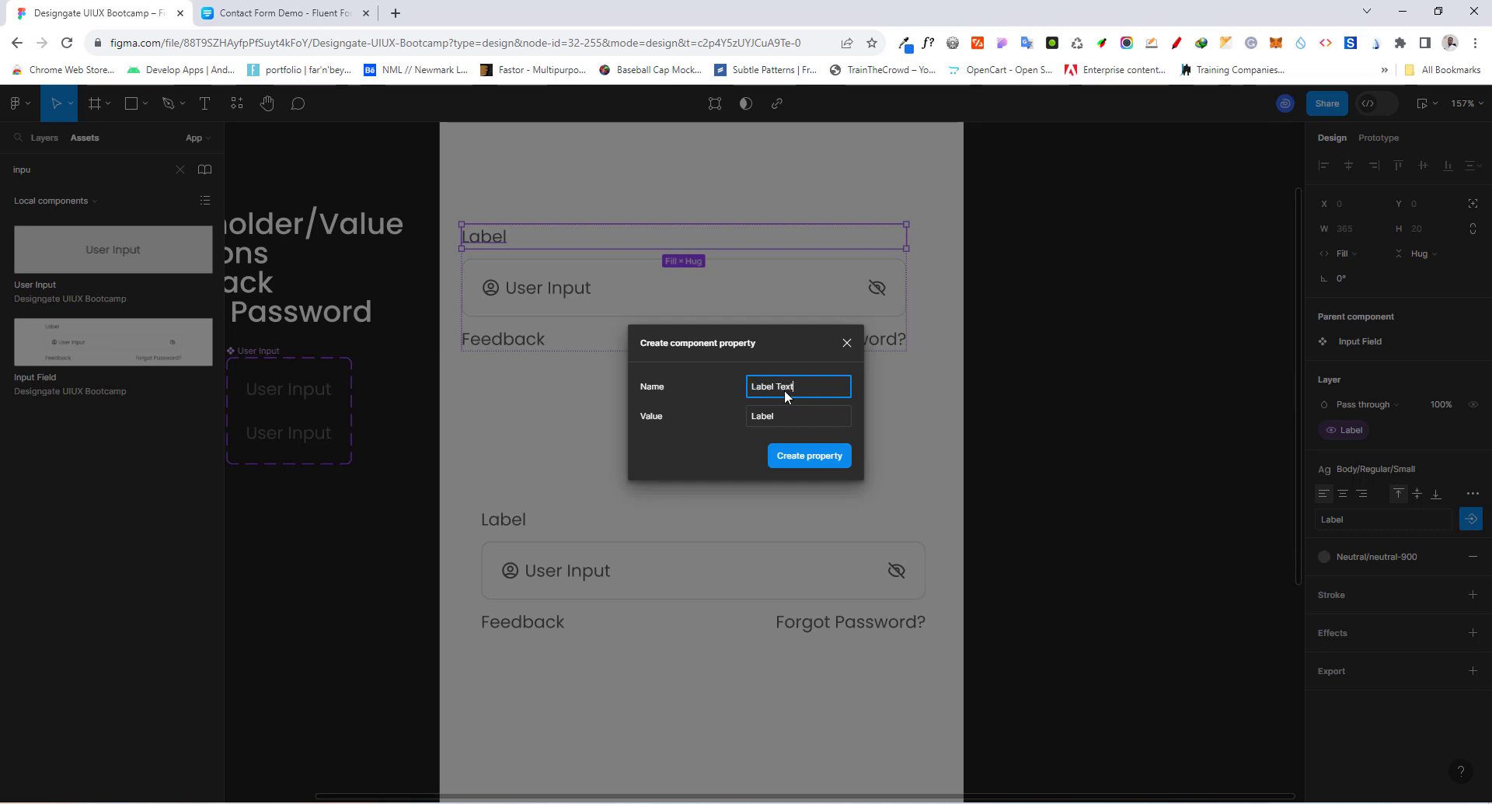
pyautogui.click(789, 457)
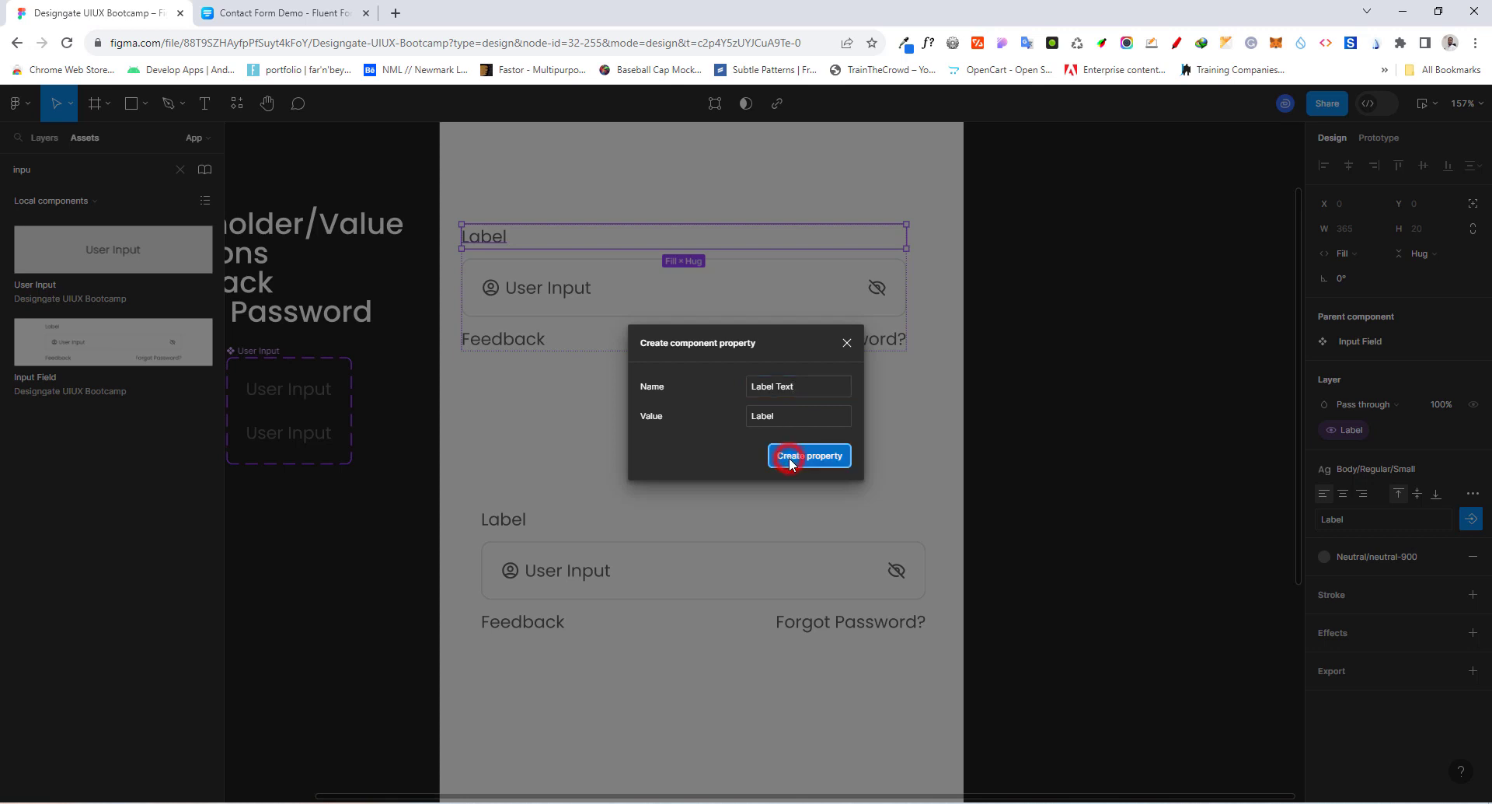
# Create a text property named Feedback Test, with value Feedback, for the Feedback text in the main component.
pyautogui.click(522, 342)
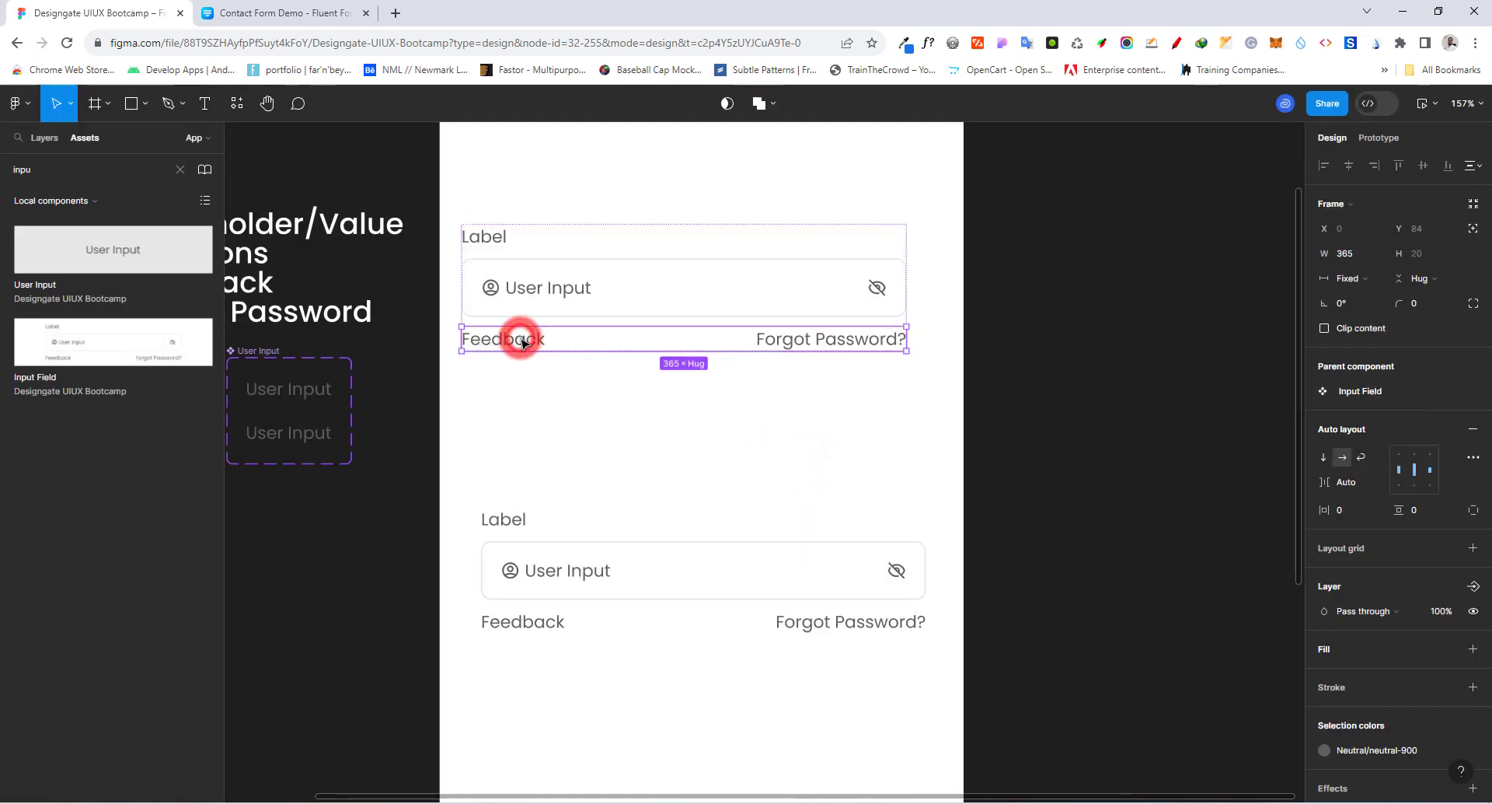
pyautogui.click(522, 342)
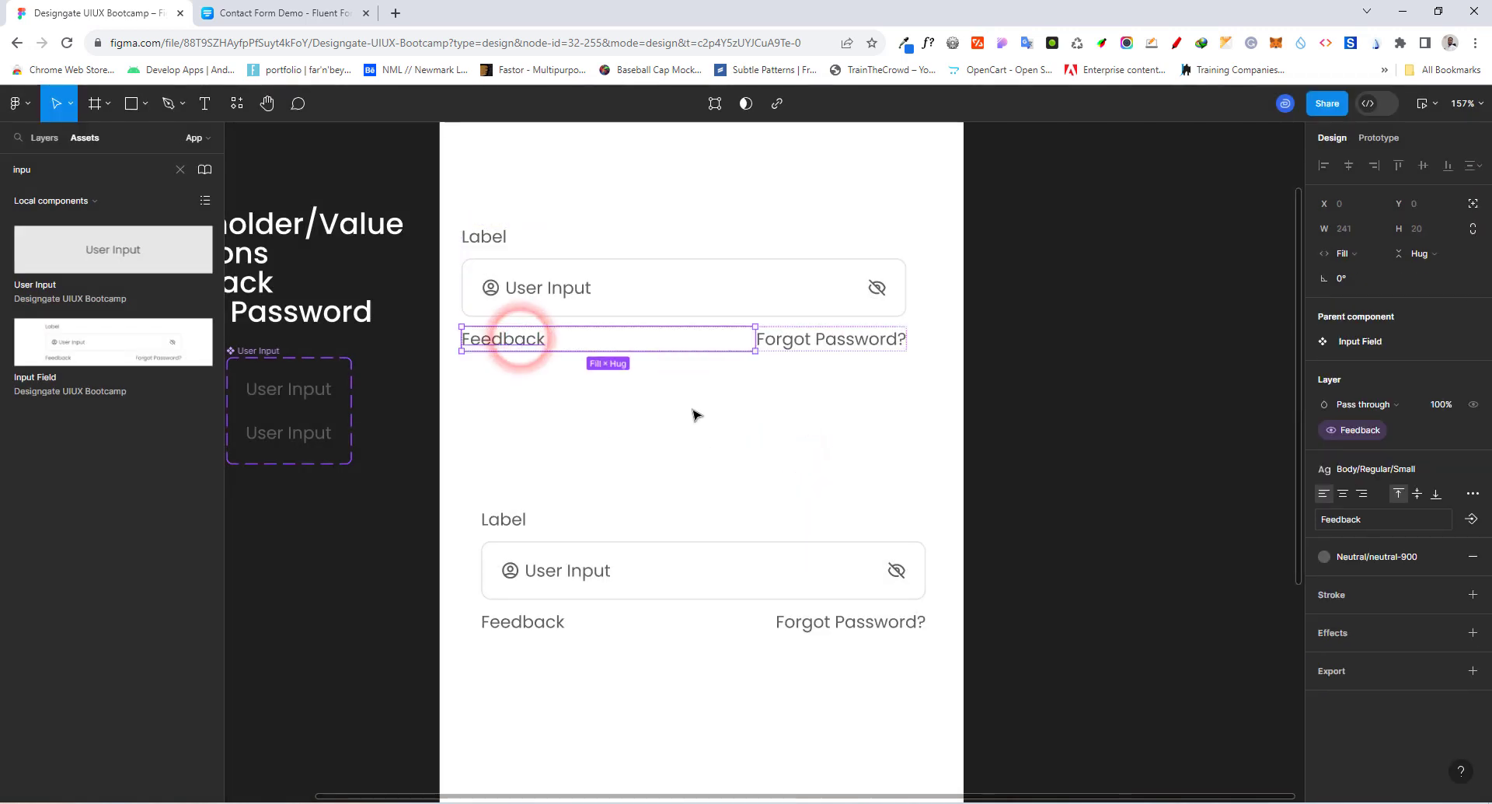
pyautogui.click(1471, 518)
pyautogui.click(1399, 620)
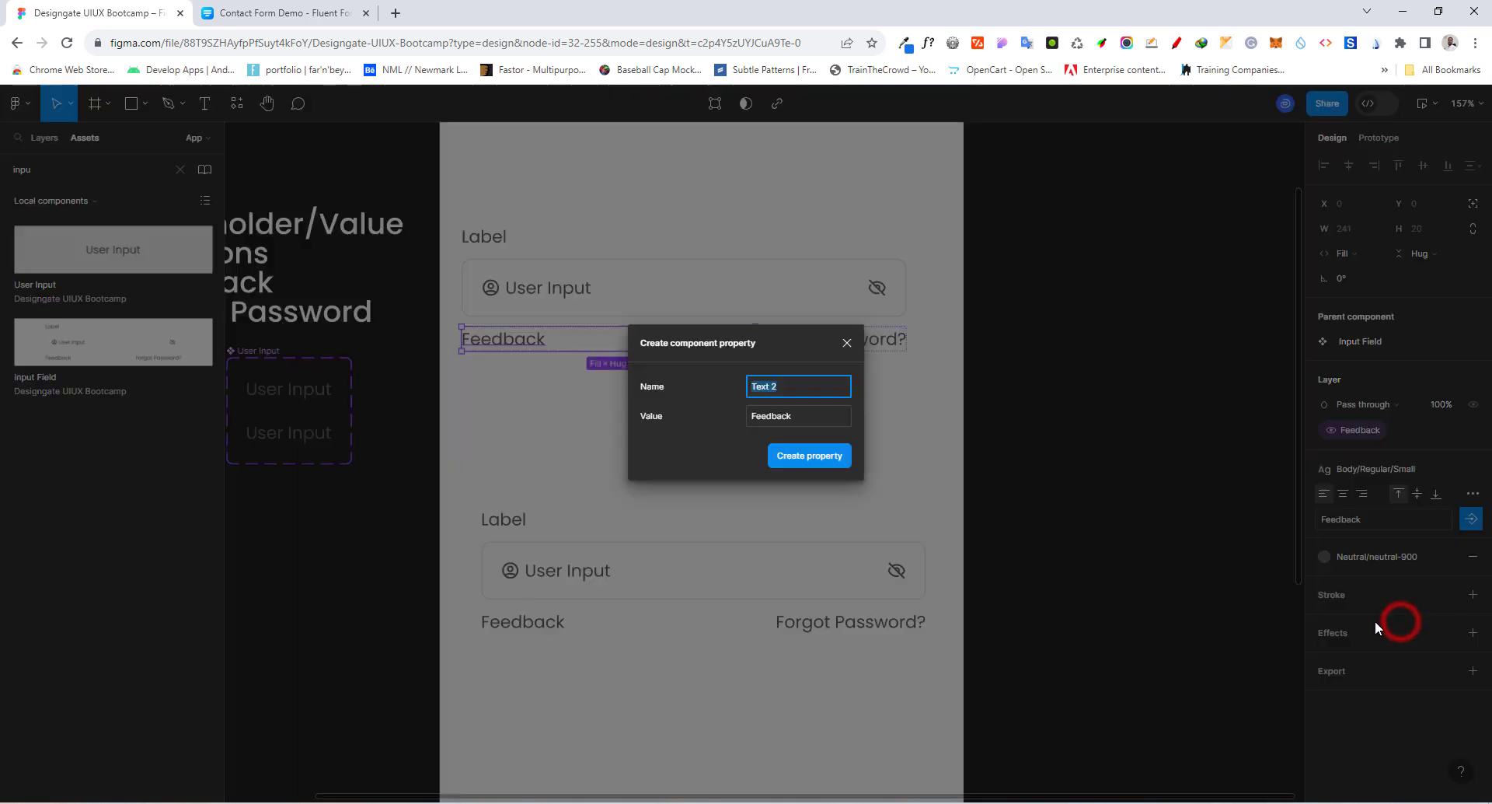
pyautogui.write('Feed')
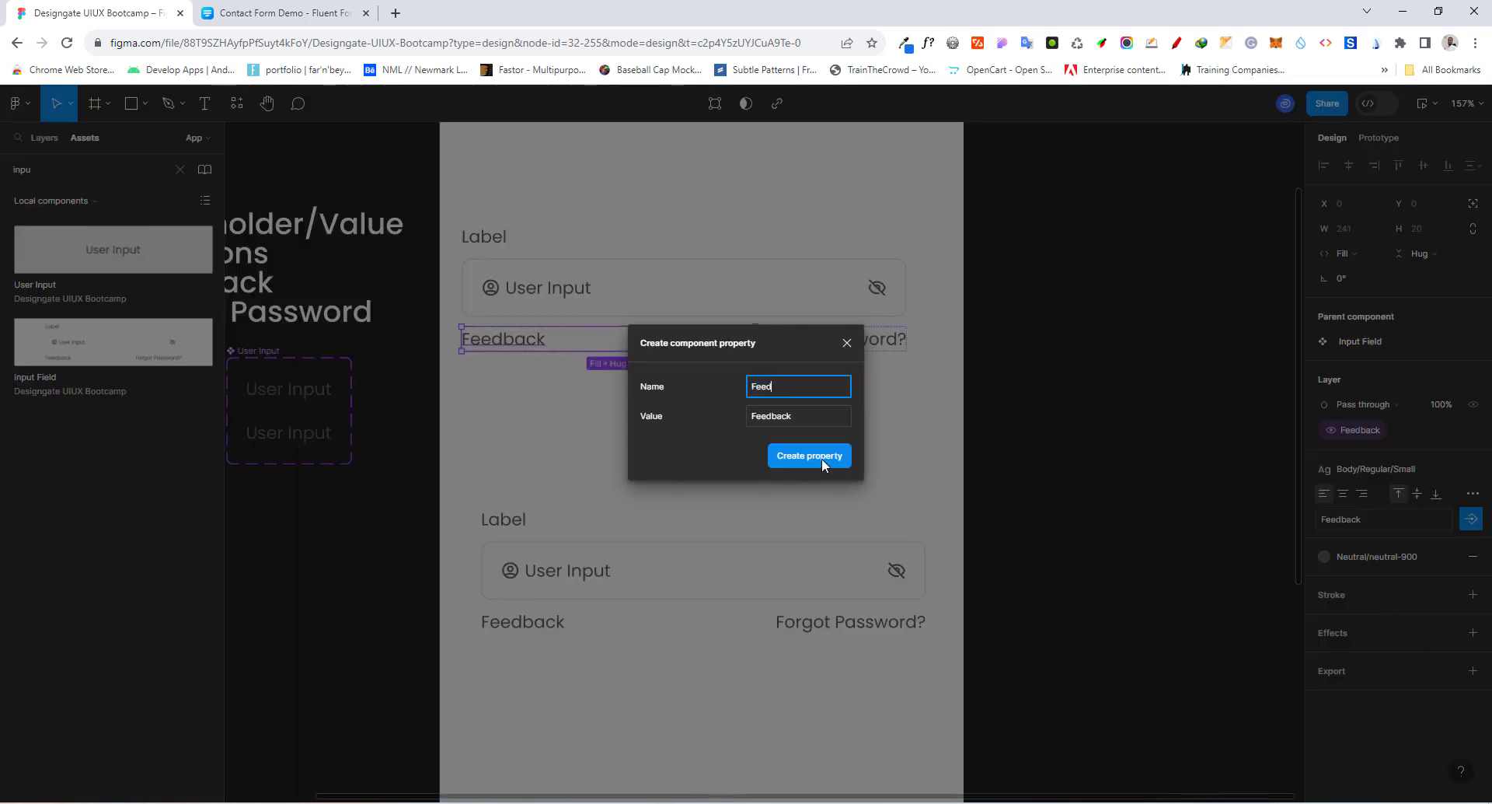
pyautogui.write('back Test')
pyautogui.click(822, 461)
pyautogui.click(561, 573)
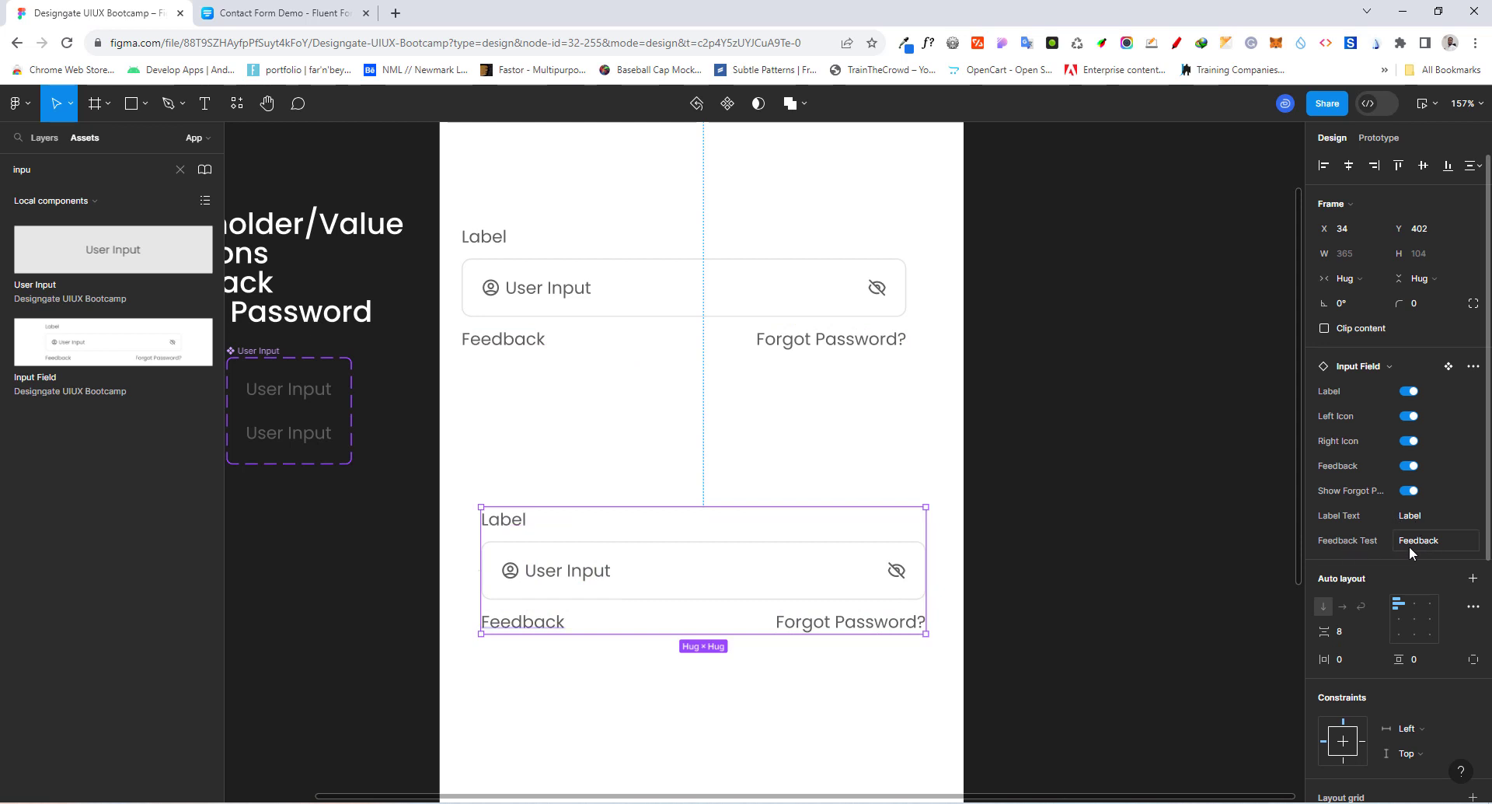
# Create a text property named Forgot password Text, with value Forgot Password?, for the Forgot Password? text in the main component.
pyautogui.click(544, 342)
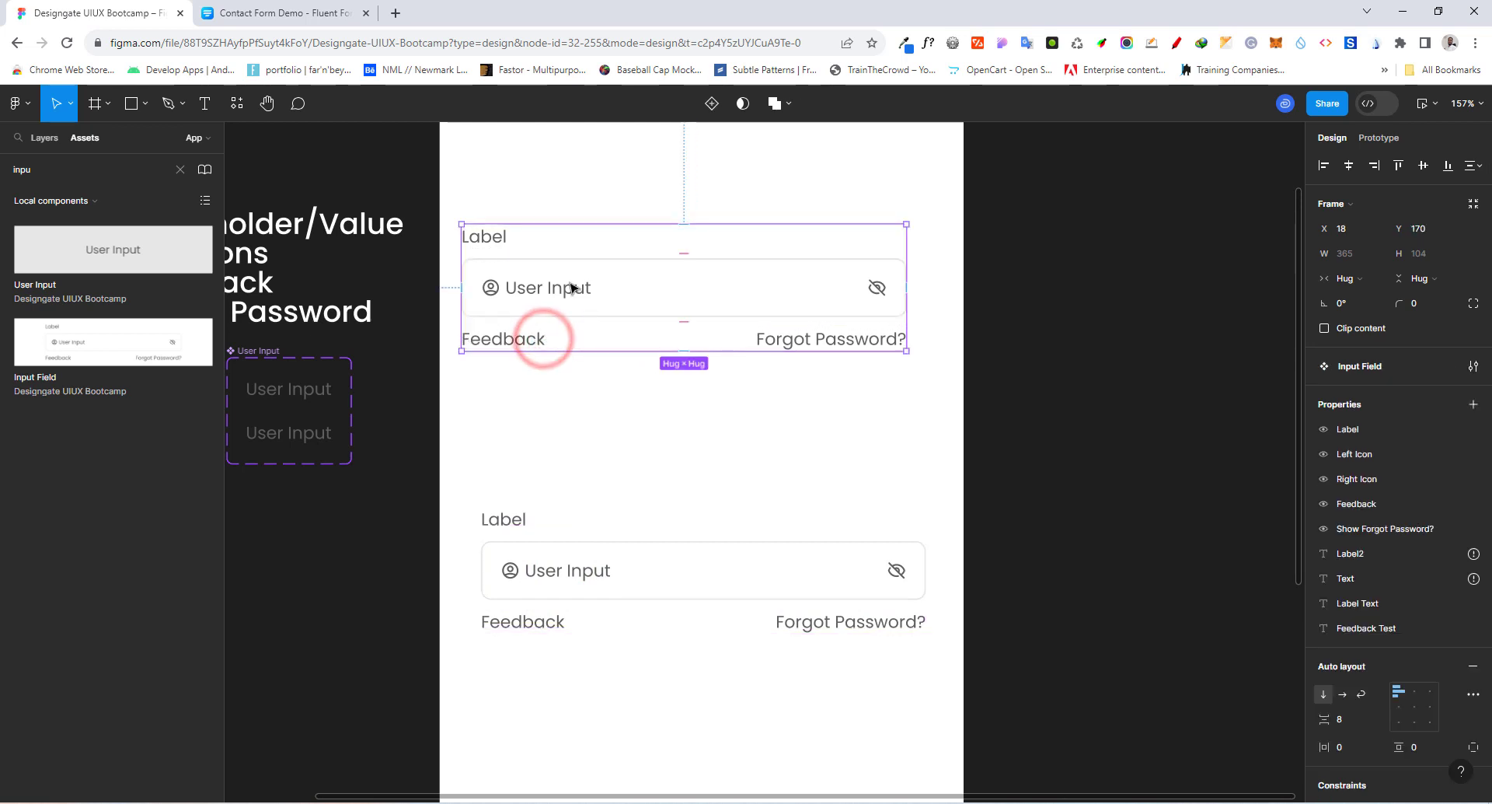
pyautogui.click(808, 340)
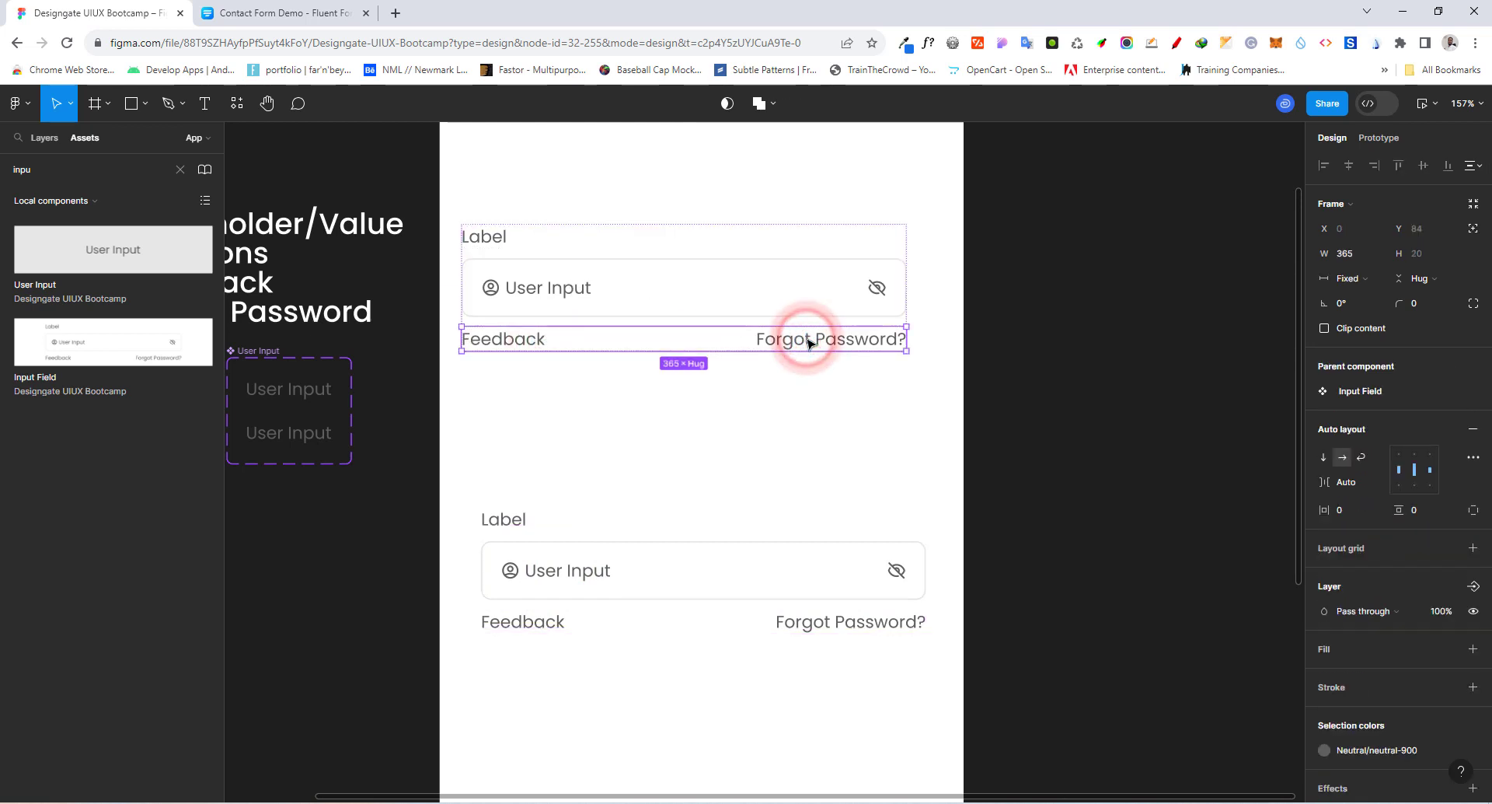
pyautogui.click(791, 381)
pyautogui.click(788, 338)
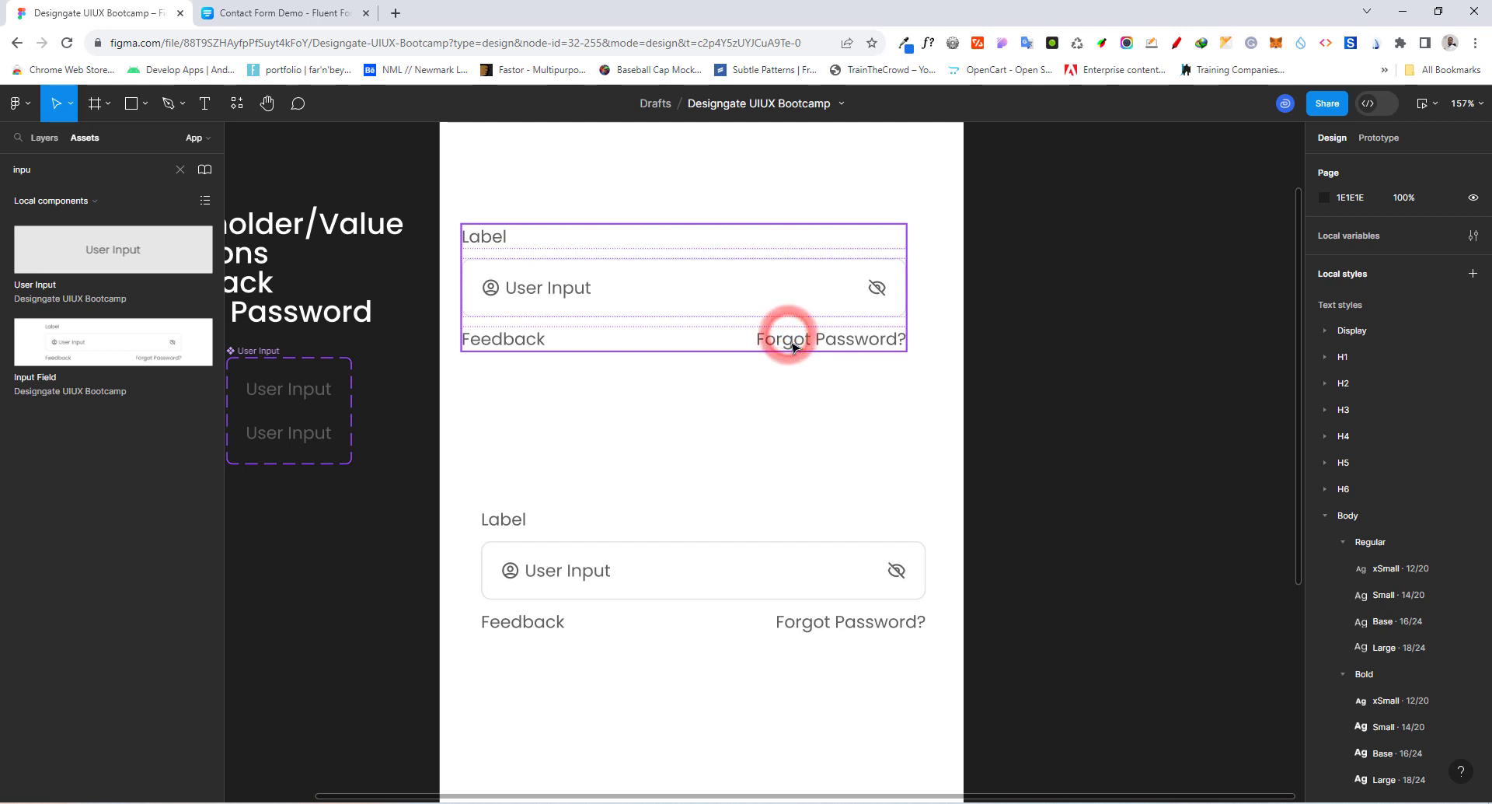
pyautogui.click(789, 340)
pyautogui.click(787, 339)
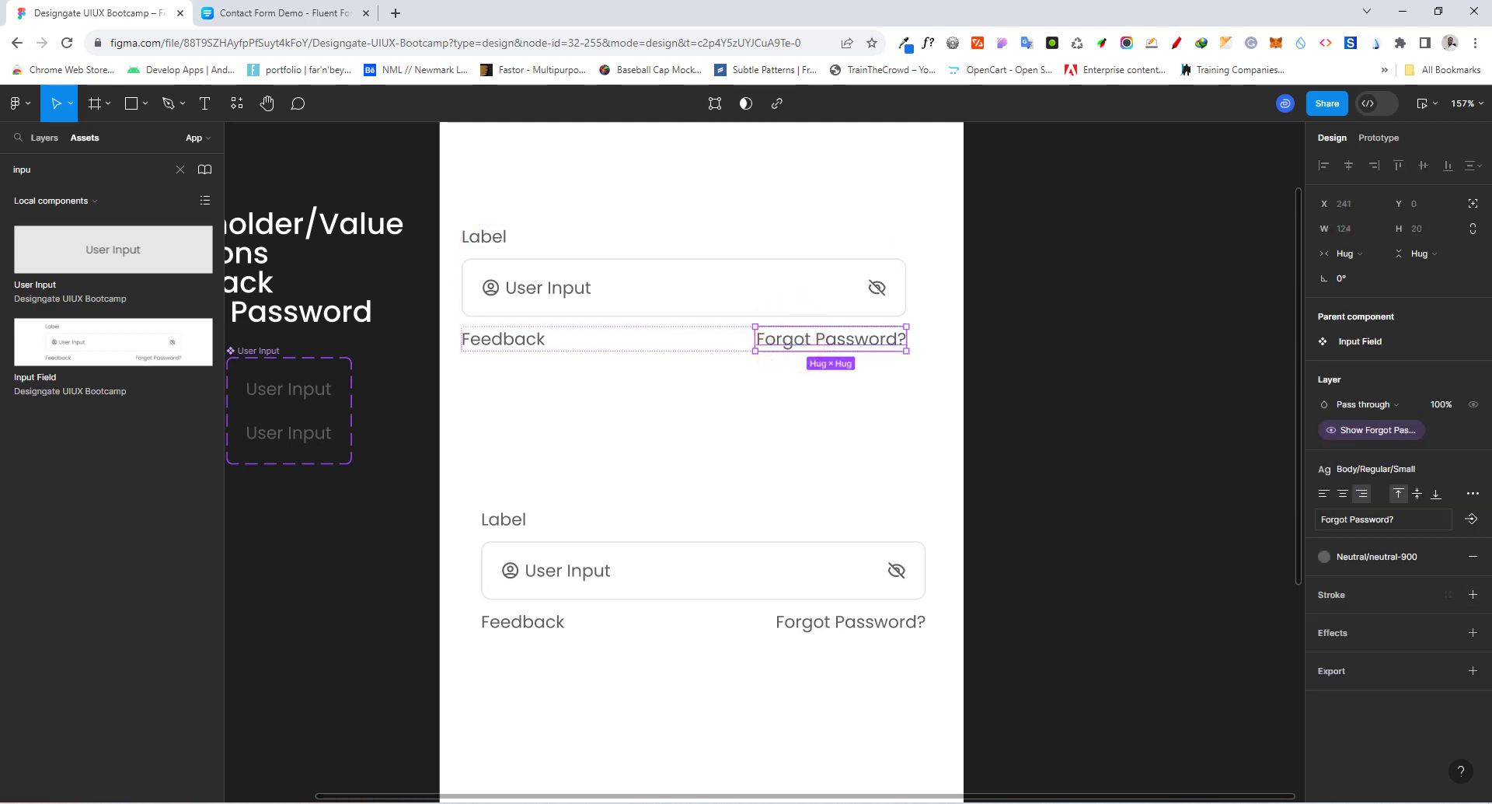
pyautogui.click(1472, 518)
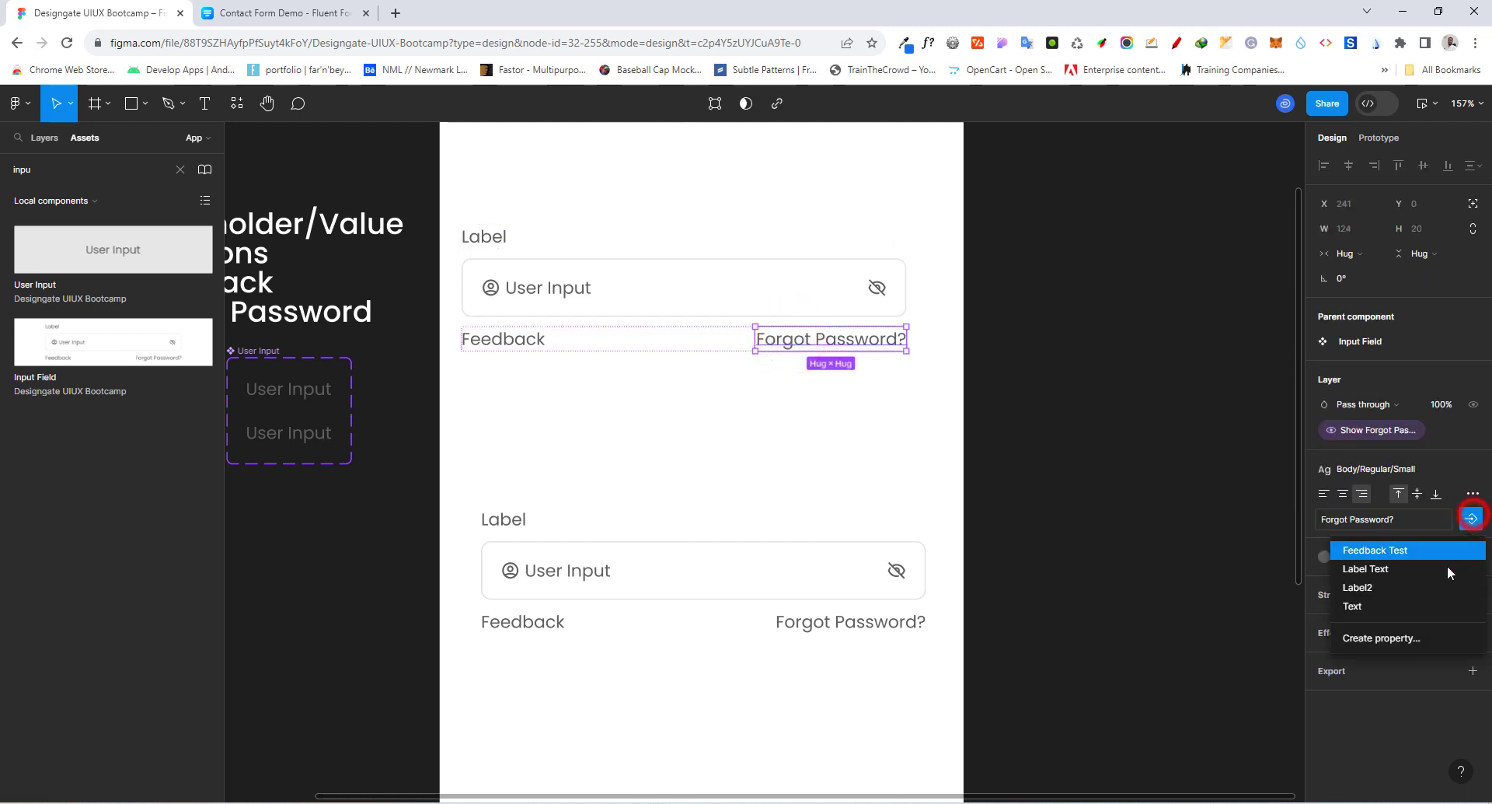
pyautogui.click(1397, 638)
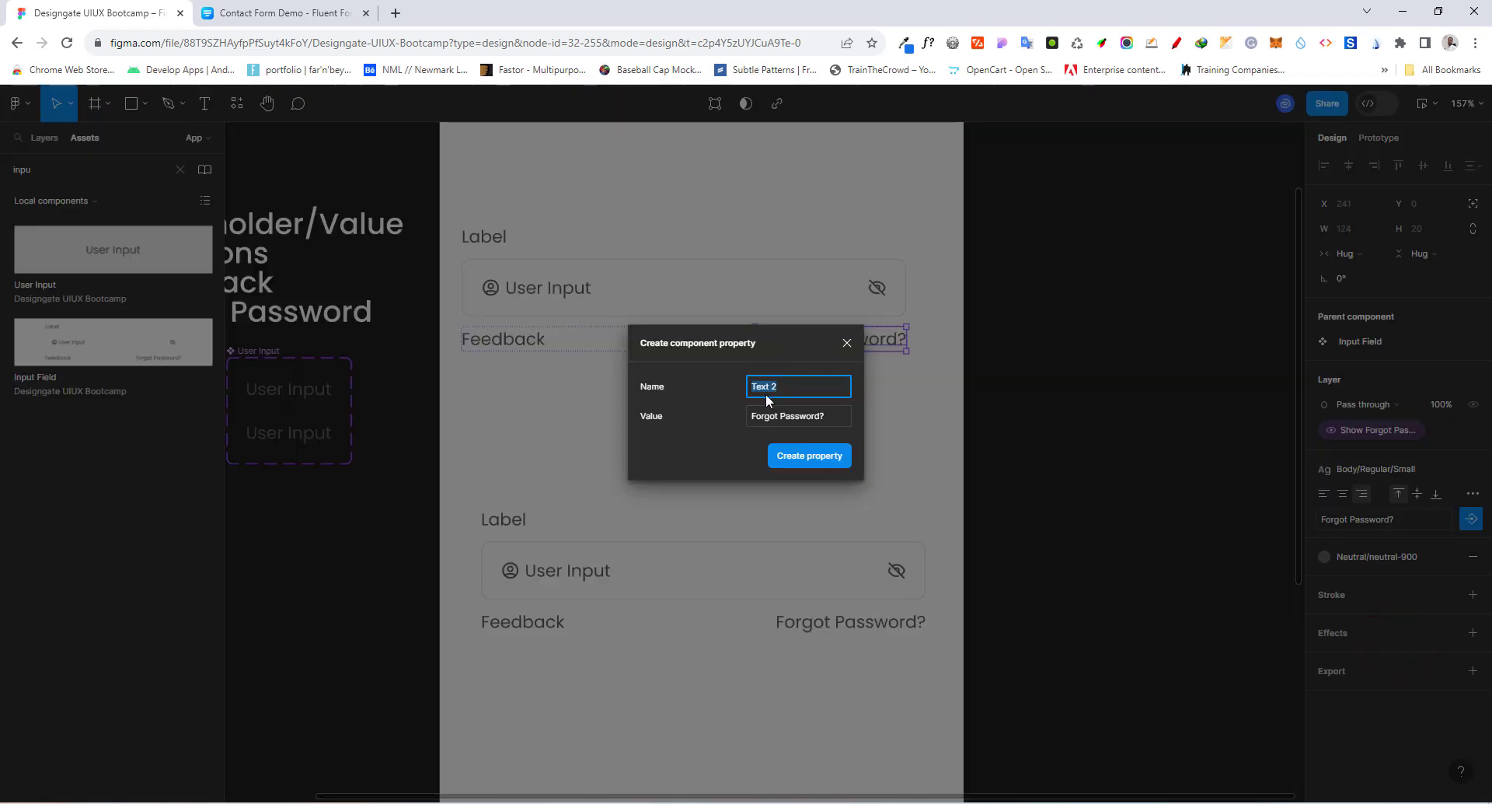
pyautogui.click(779, 388)
pyautogui.press('BackSpace')
pyautogui.press('BackSpace')
pyautogui.click(752, 387)
pyautogui.write('forgotpasswo')
pyautogui.click(797, 462)
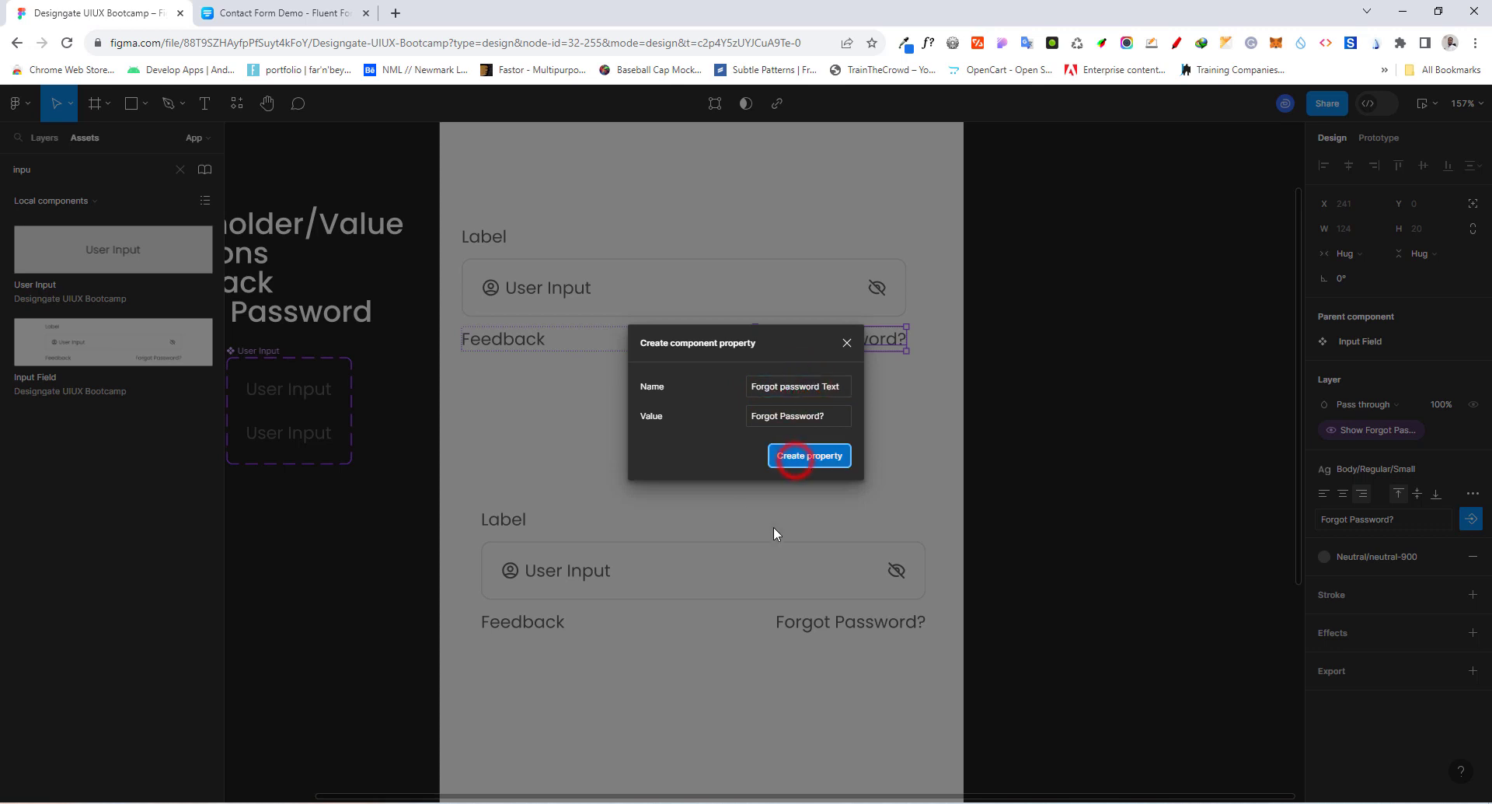
pyautogui.click(622, 433)
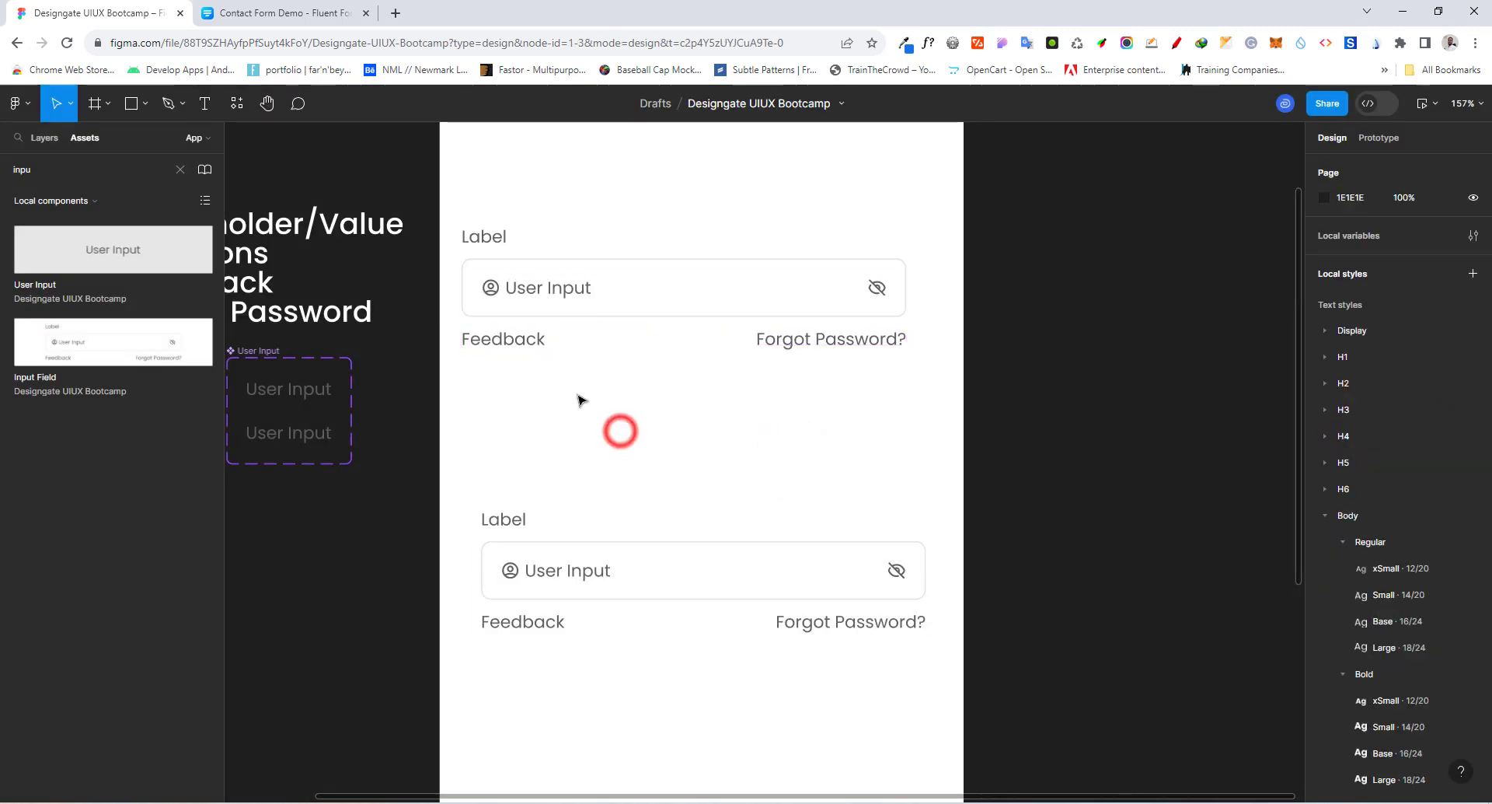
# Expose the properties of the nested User Input instance in the main Input Field component.
pyautogui.click(614, 274)
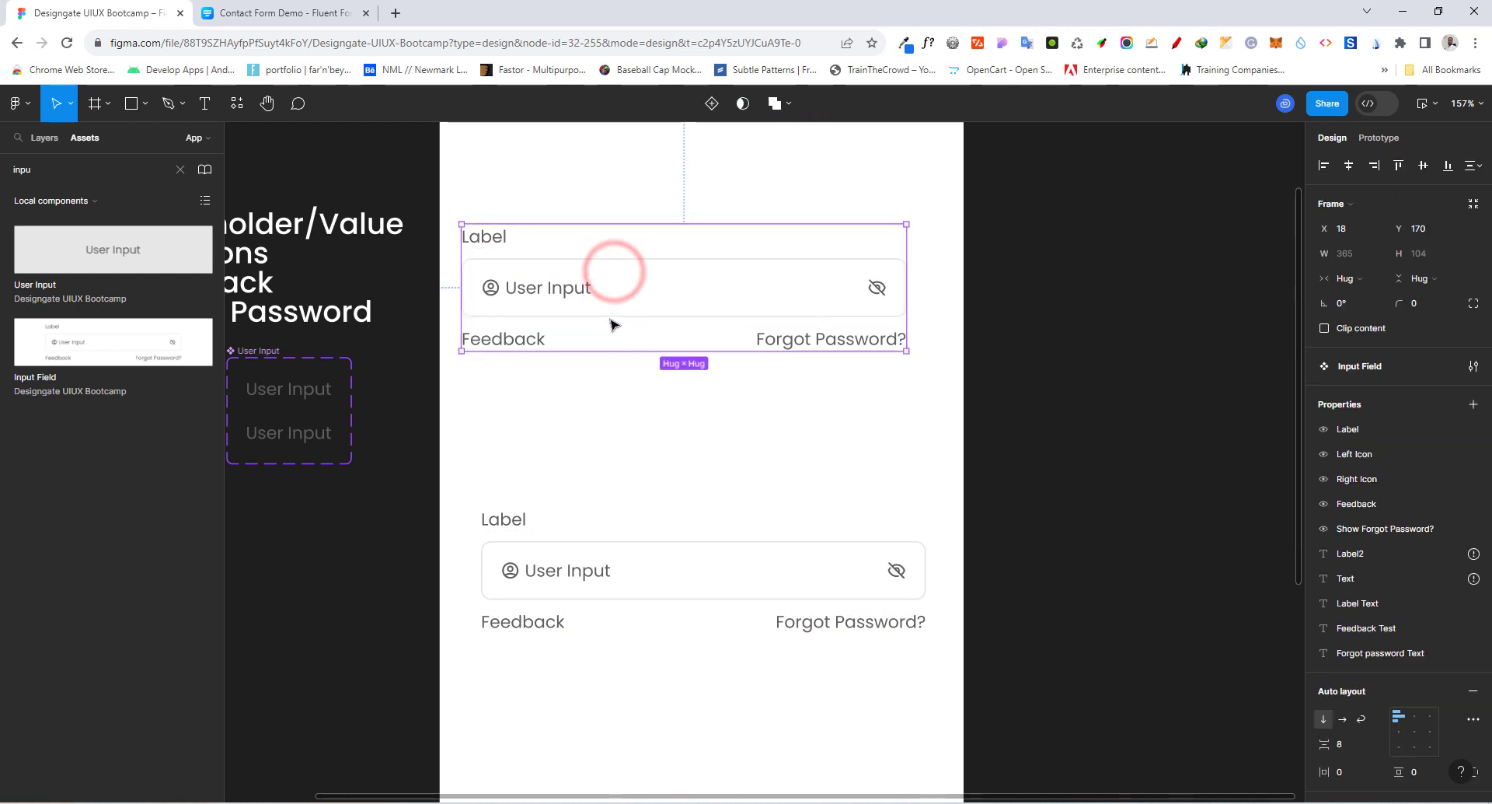
pyautogui.click(631, 580)
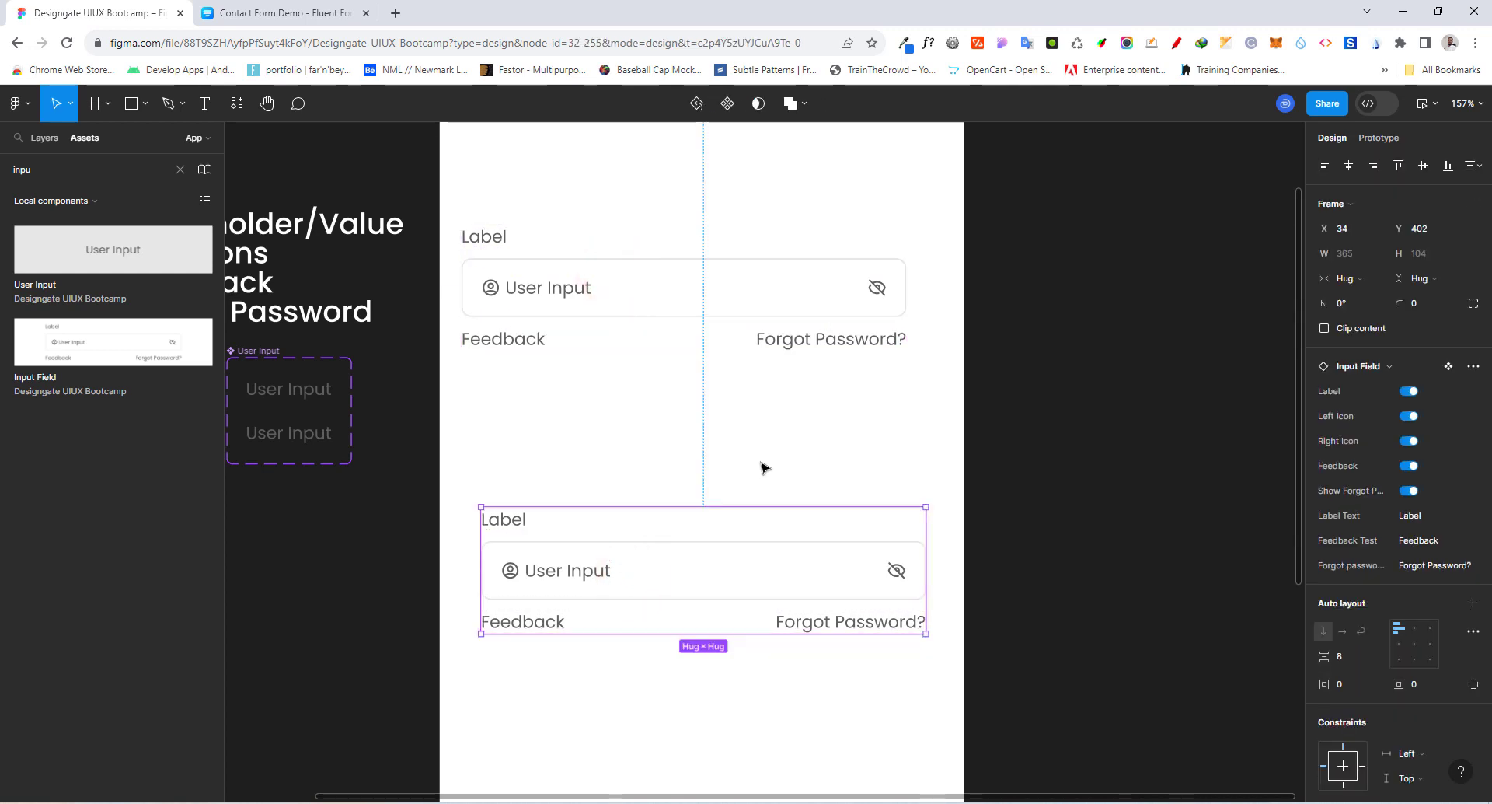
pyautogui.scroll(-2, 1354, 441)
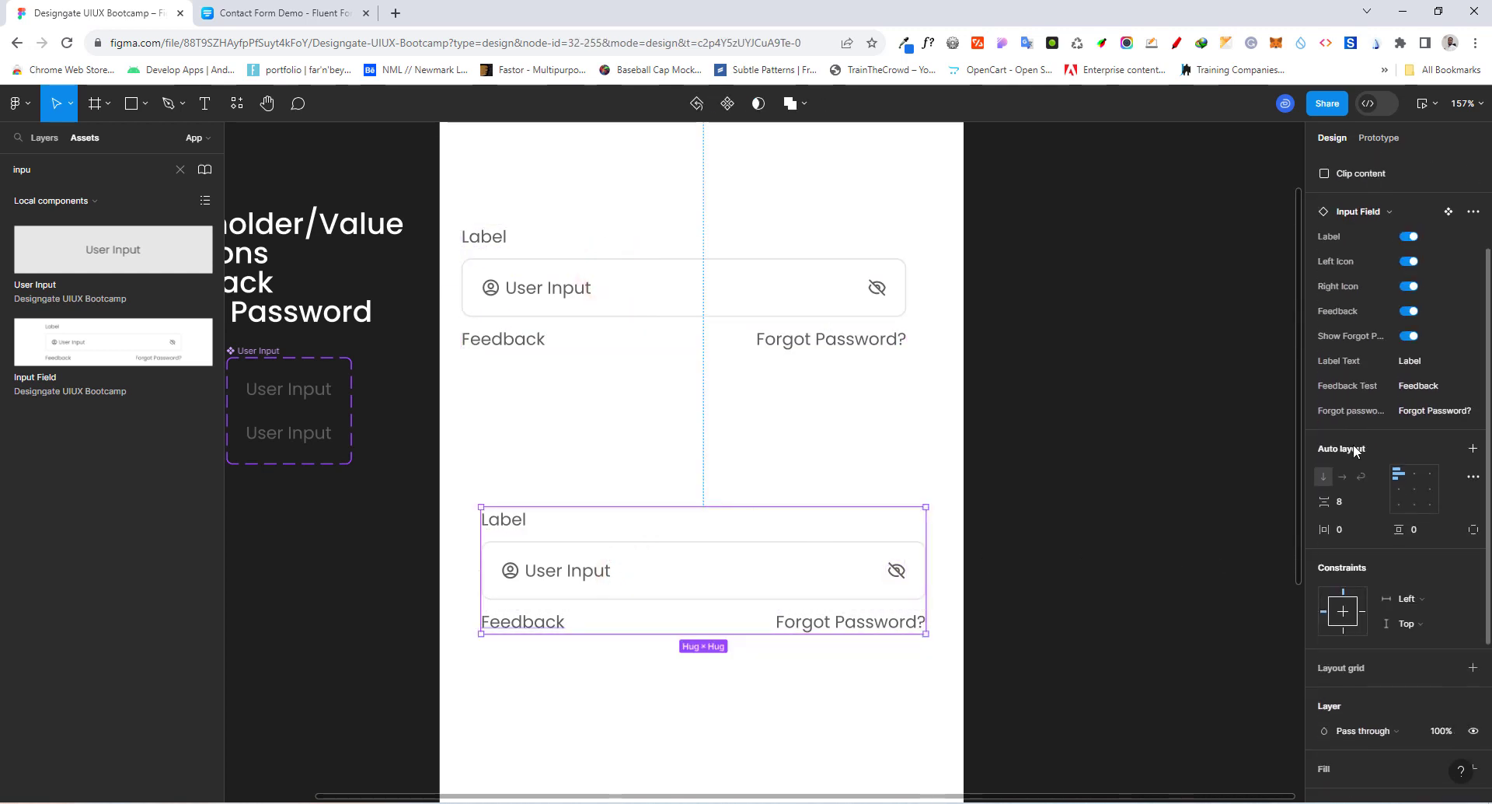
pyautogui.scroll(2, 1361, 419)
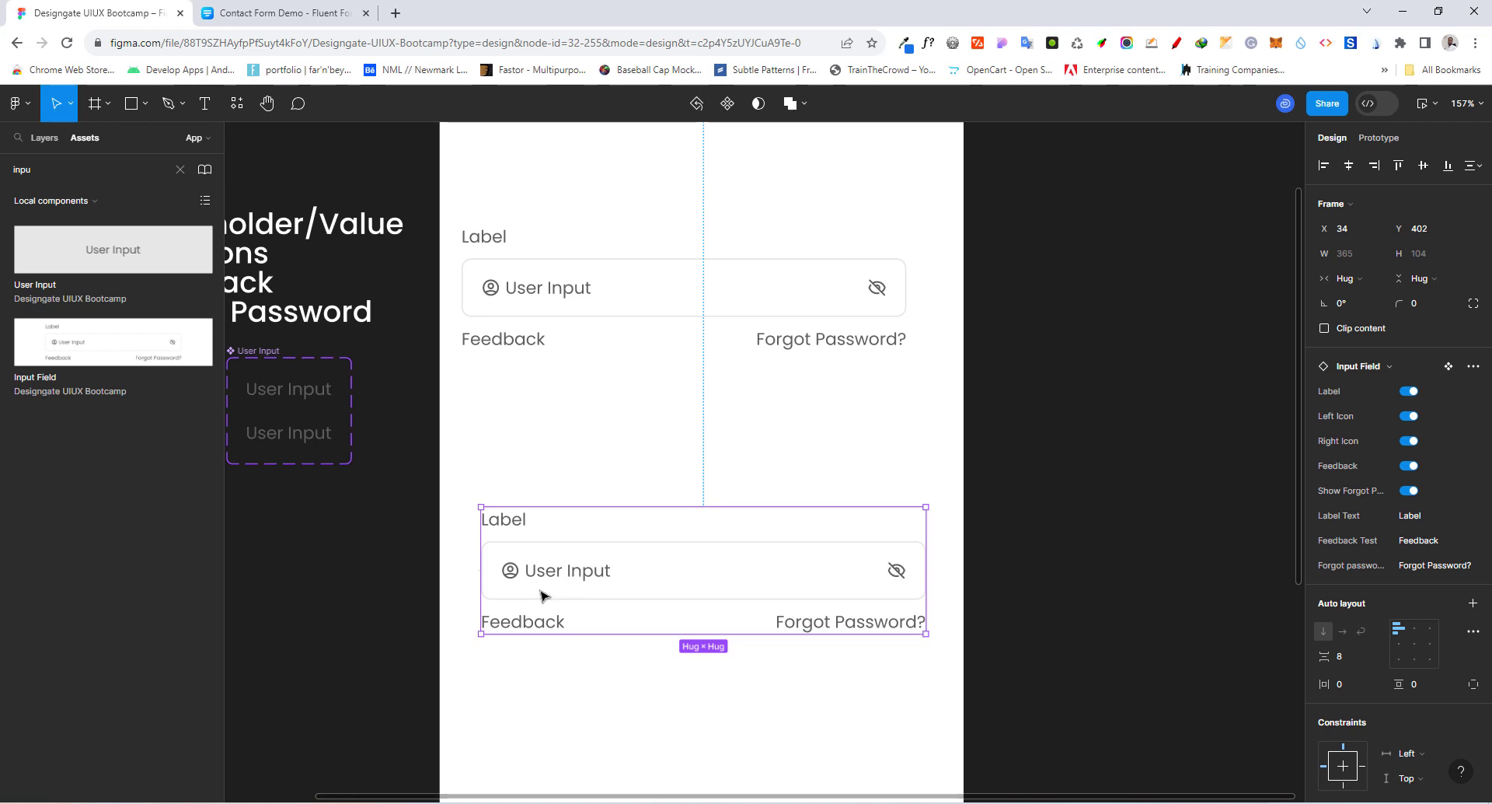
pyautogui.click(639, 304)
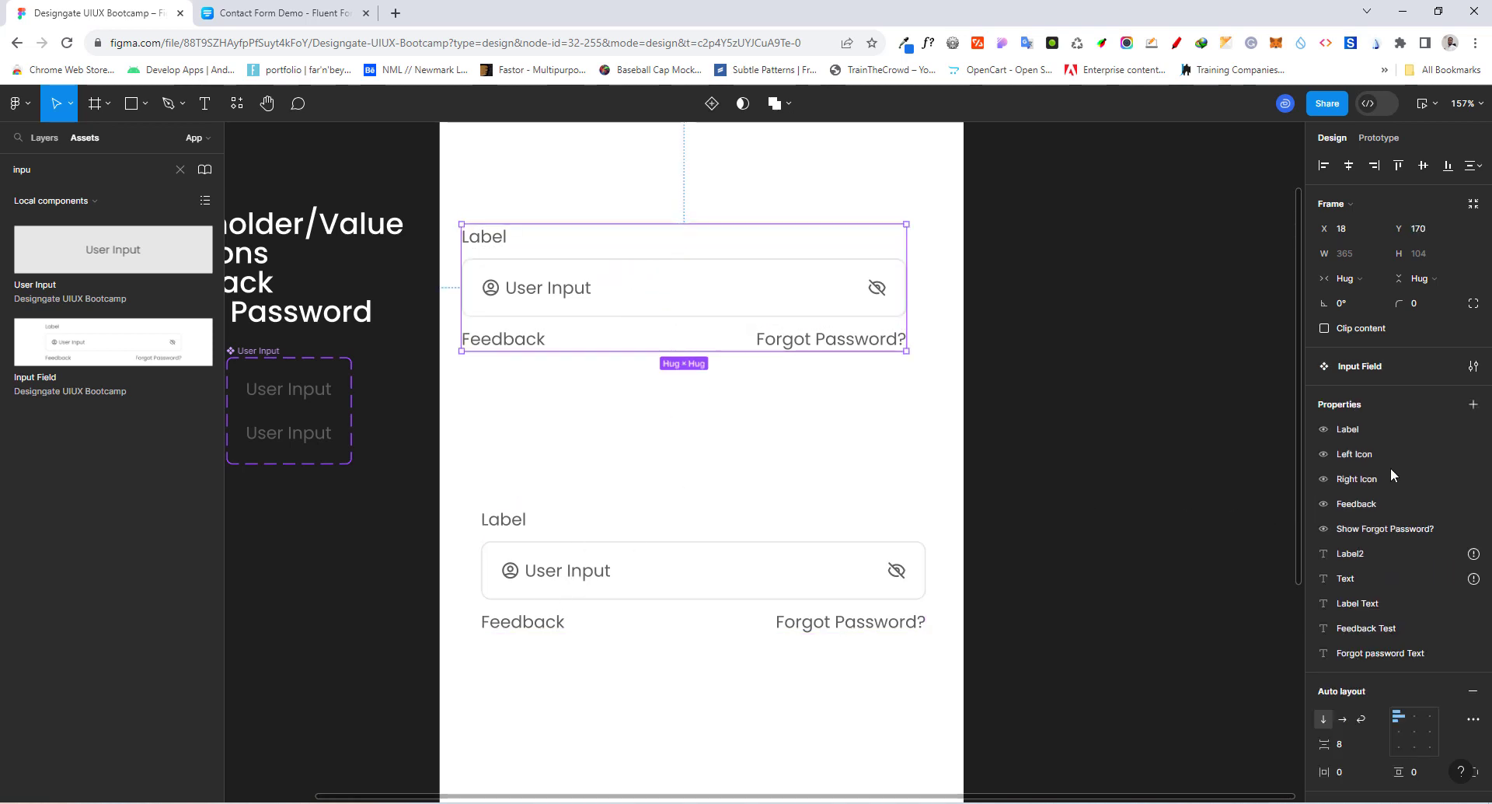
pyautogui.click(1473, 404)
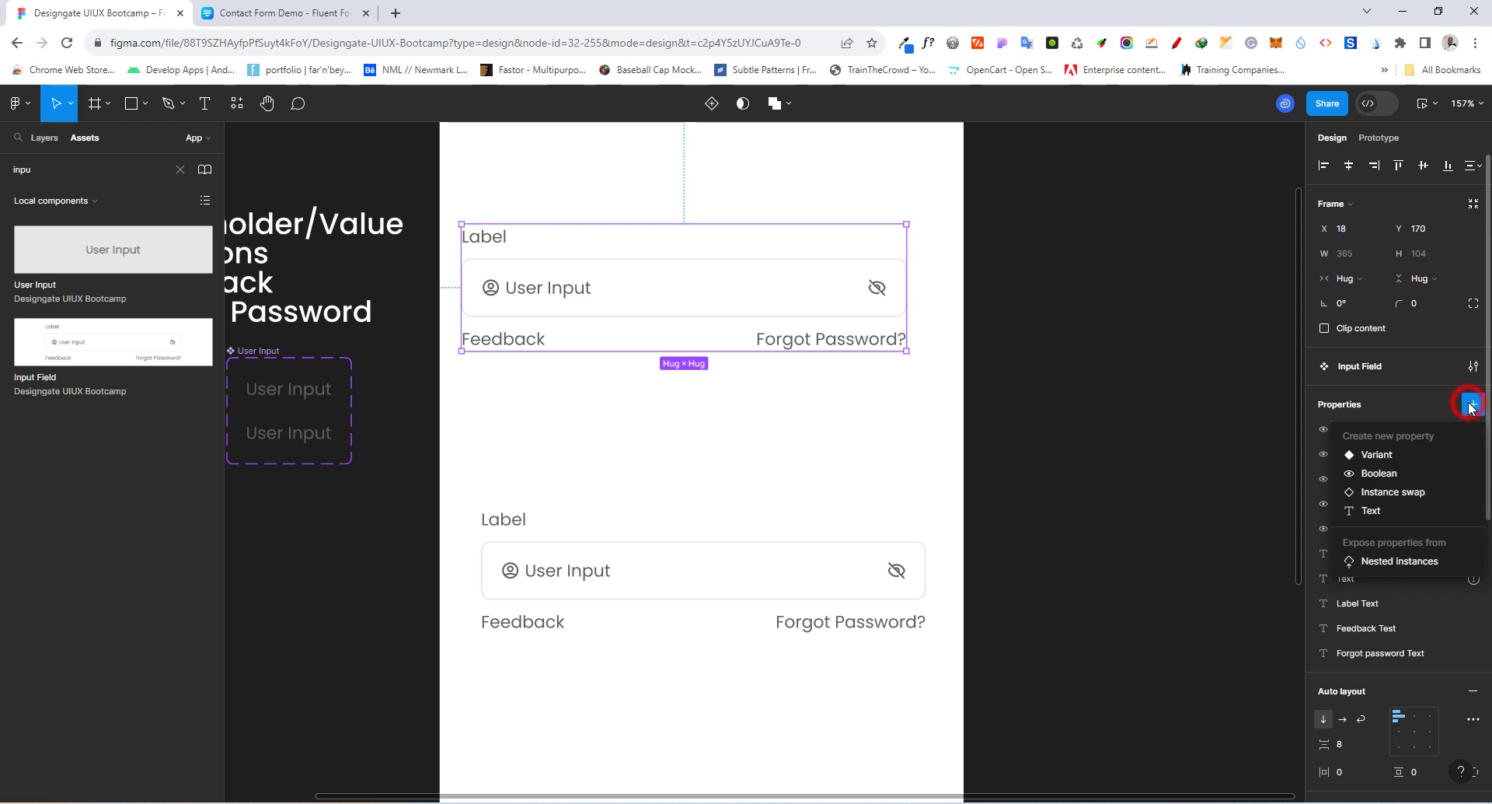
pyautogui.click(1406, 561)
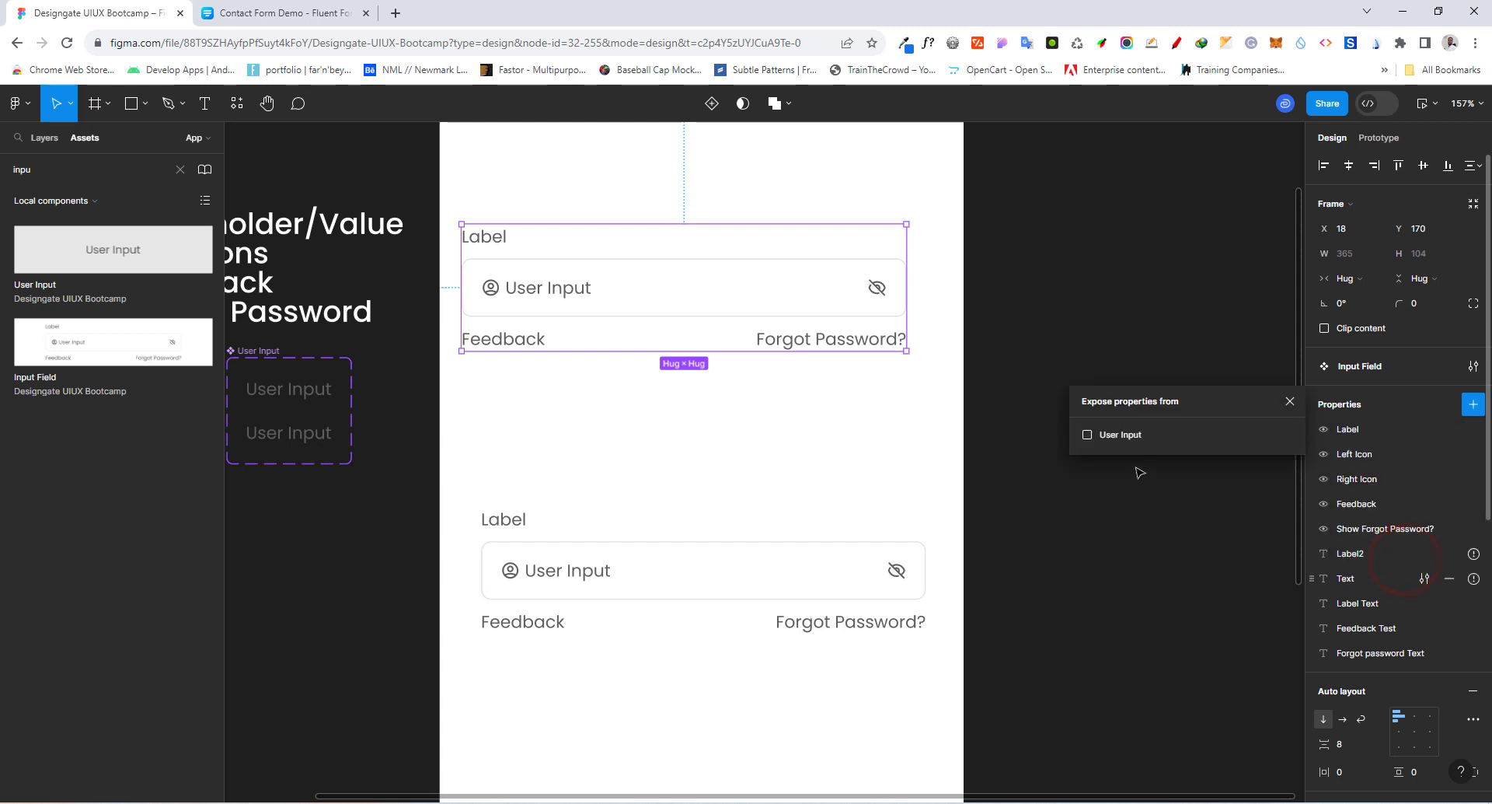
pyautogui.click(1088, 435)
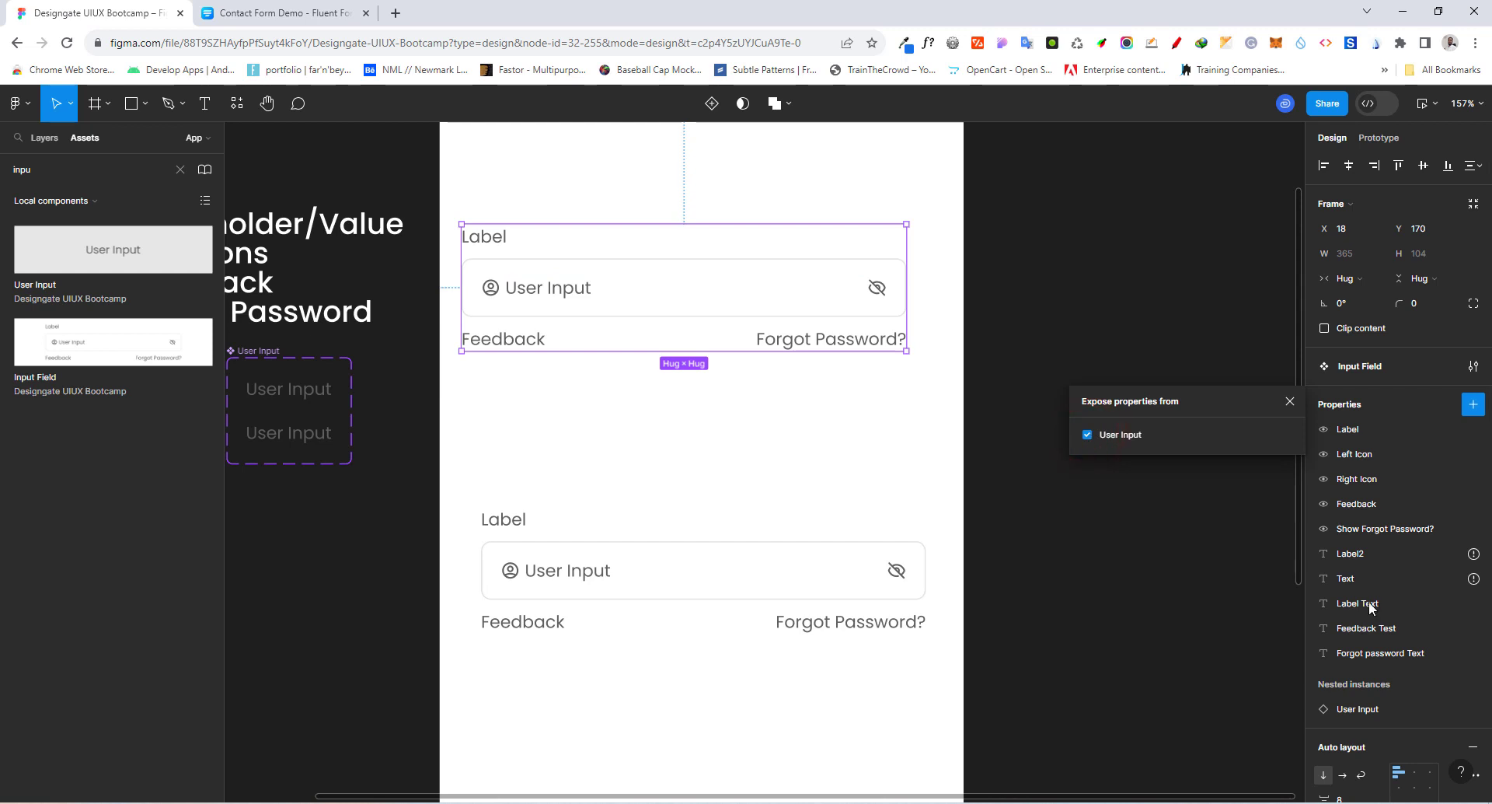
# Try the exposed User Input text value and visibility switch on the Input Field instance below the main component.
pyautogui.click(674, 624)
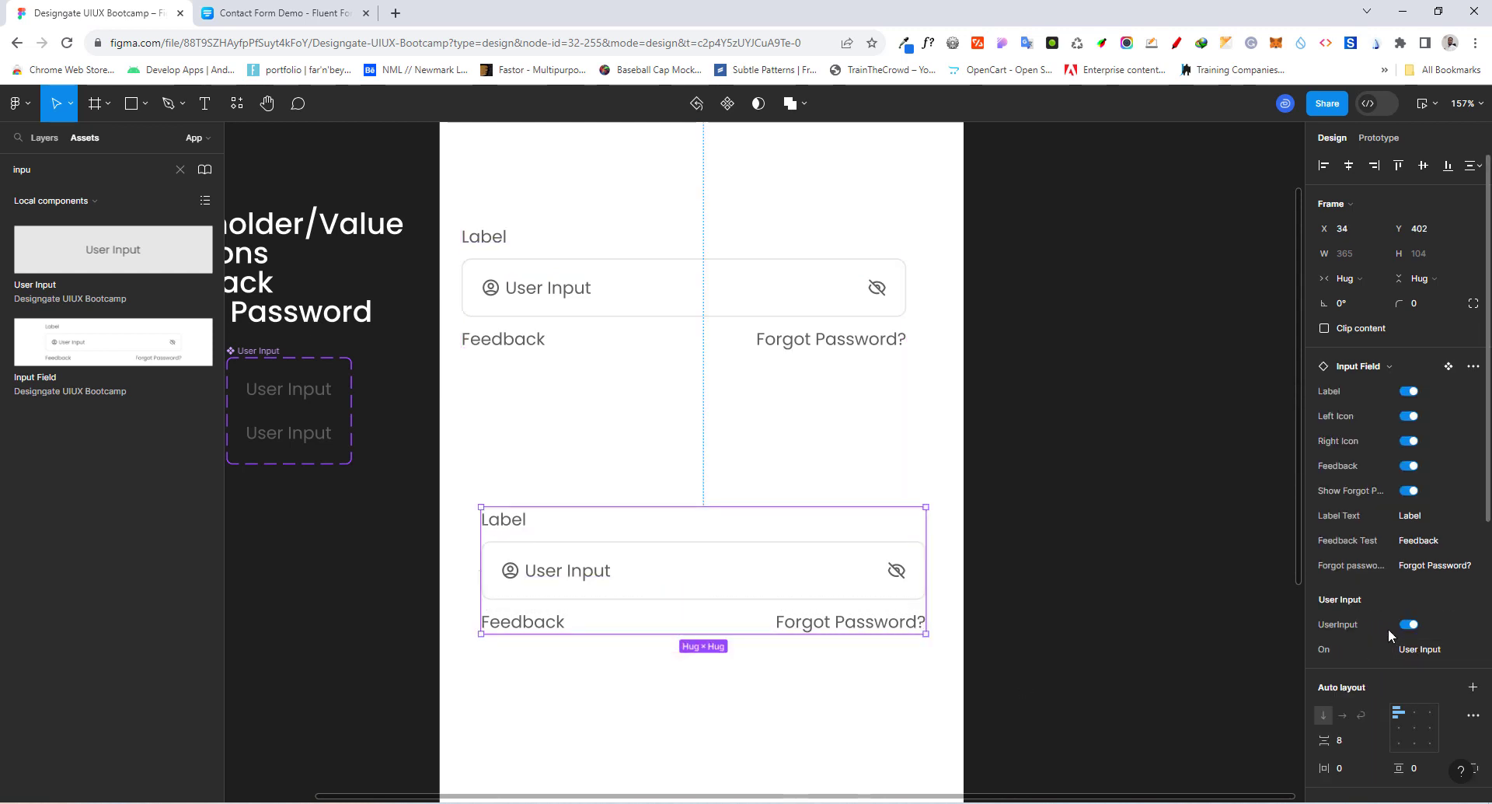
pyautogui.click(1420, 648)
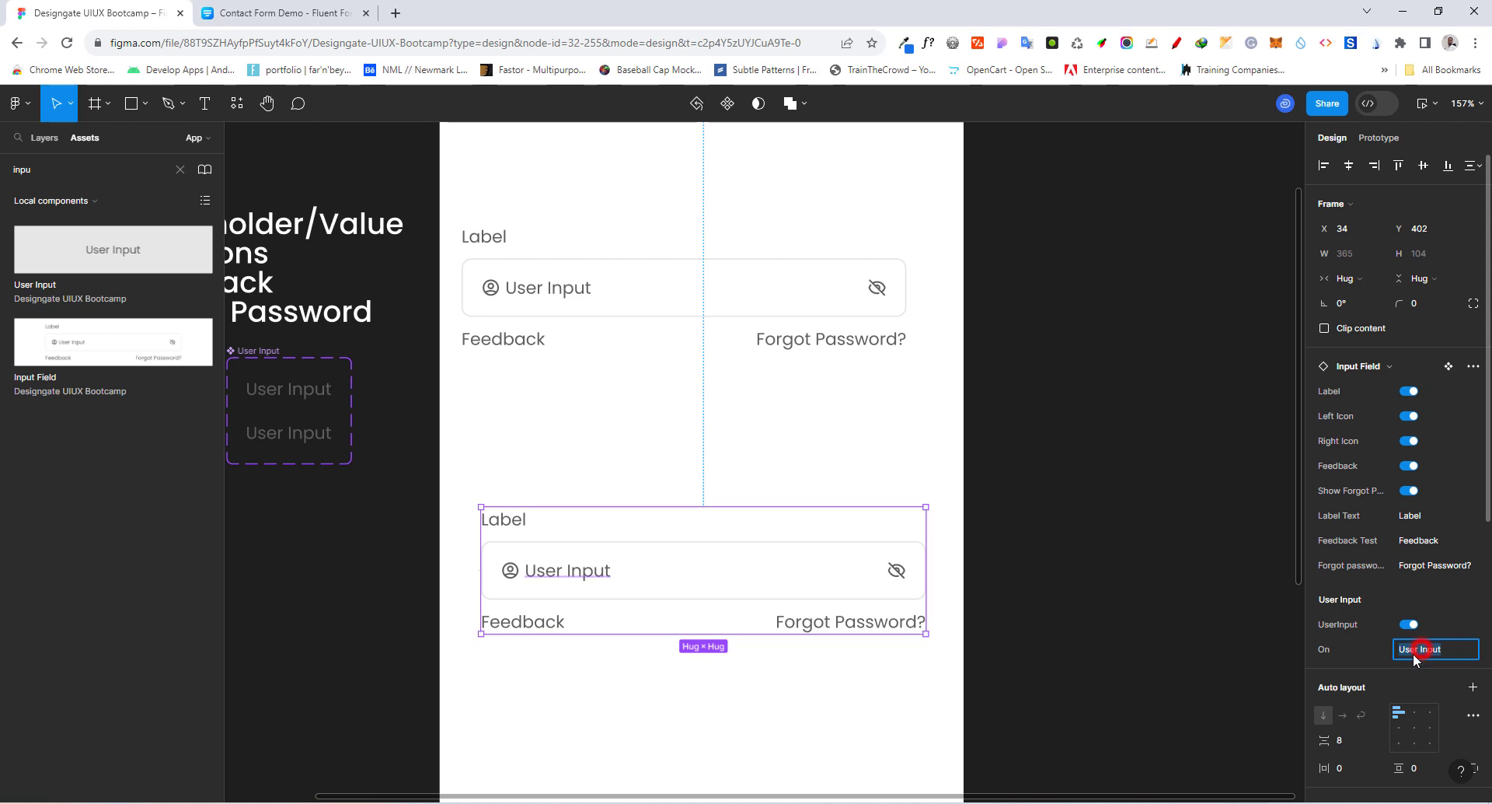
pyautogui.click(1368, 638)
pyautogui.click(1407, 624)
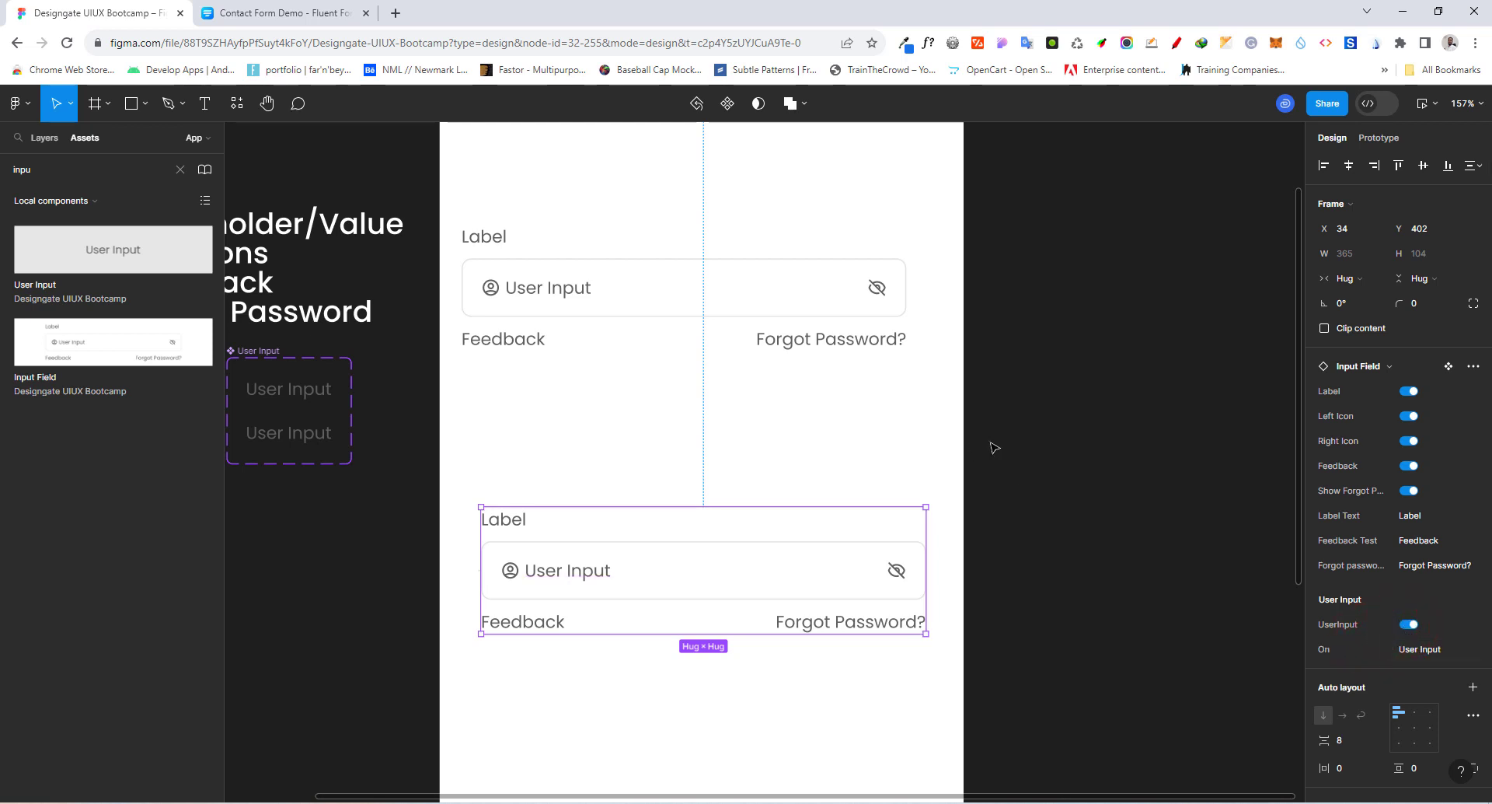
# Change the fill of the lower User Input text in the User Input component to the neutral-700 color style.
pyautogui.scroll(-2, 999, 441)
pyautogui.scroll(3, 282, 453)
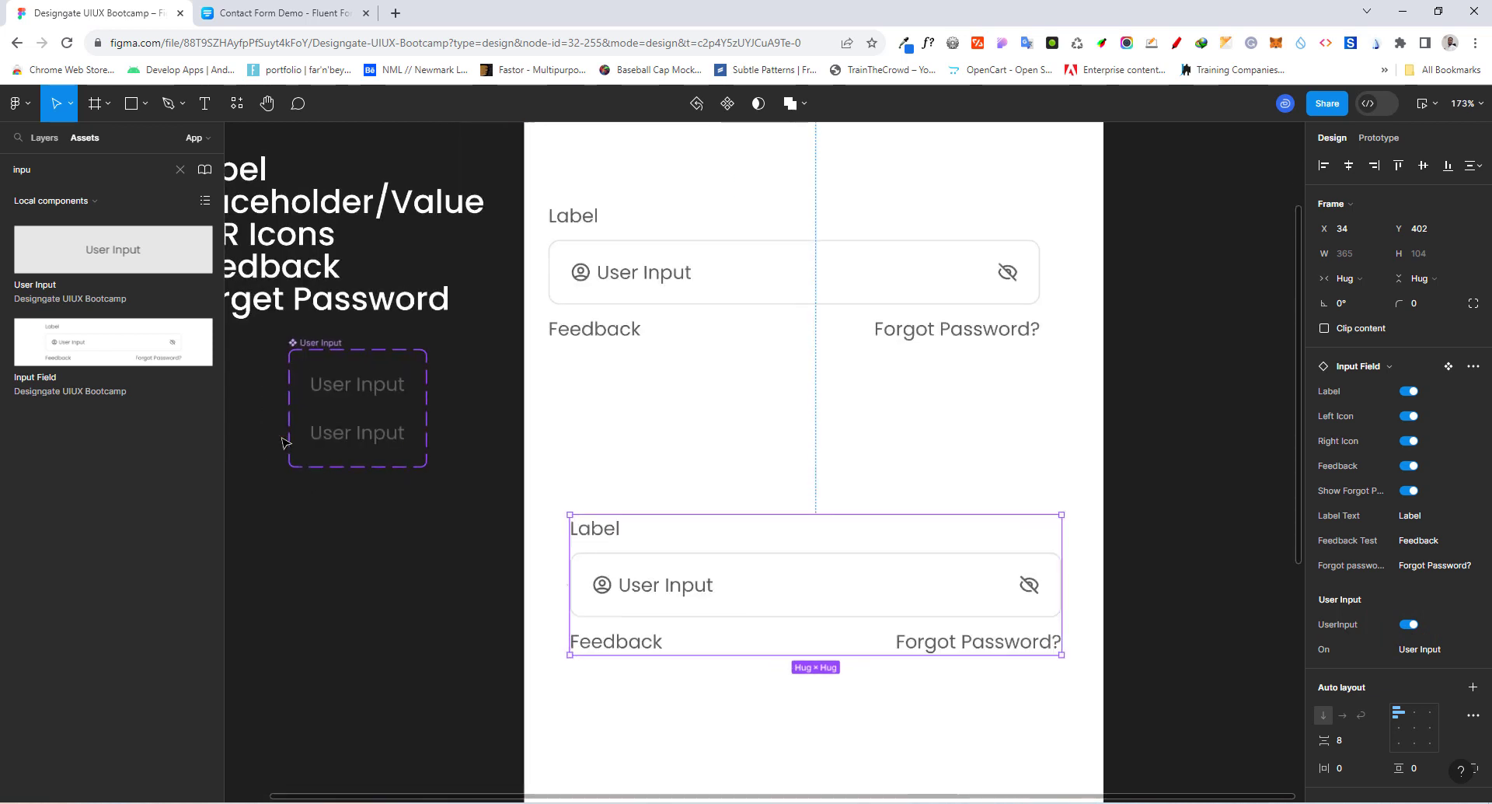
pyautogui.click(372, 431)
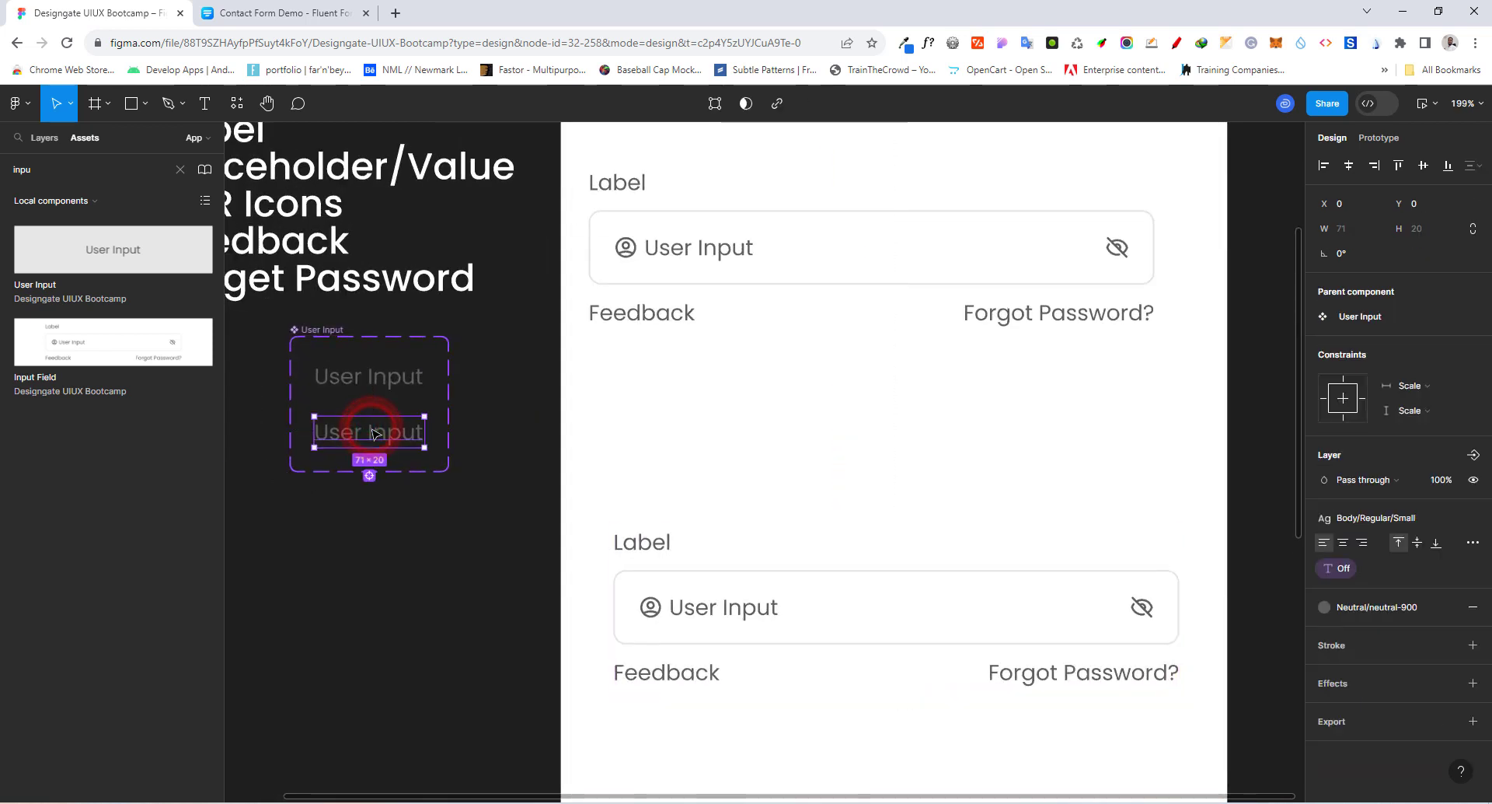
pyautogui.click(1370, 607)
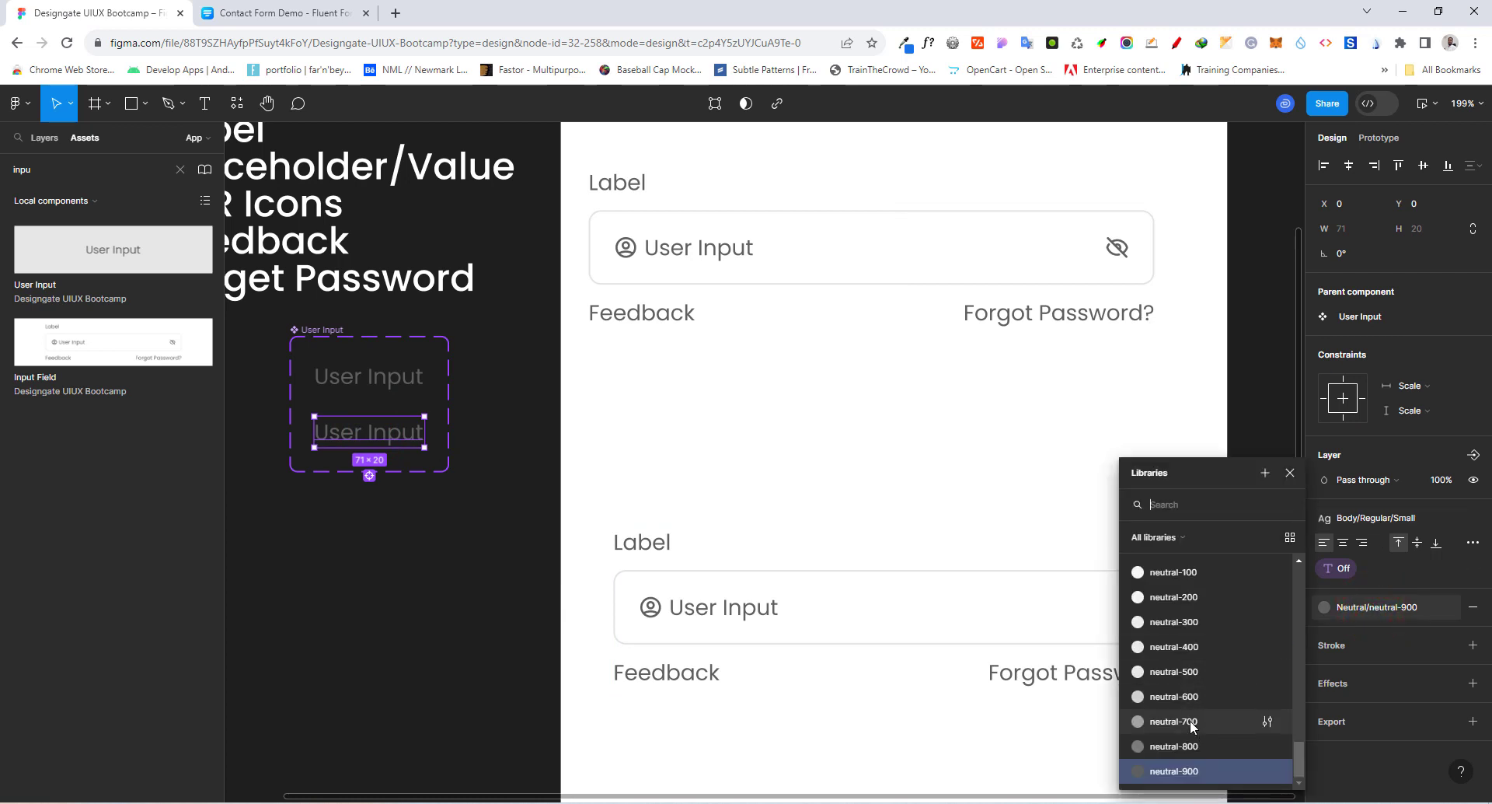
pyautogui.click(1173, 721)
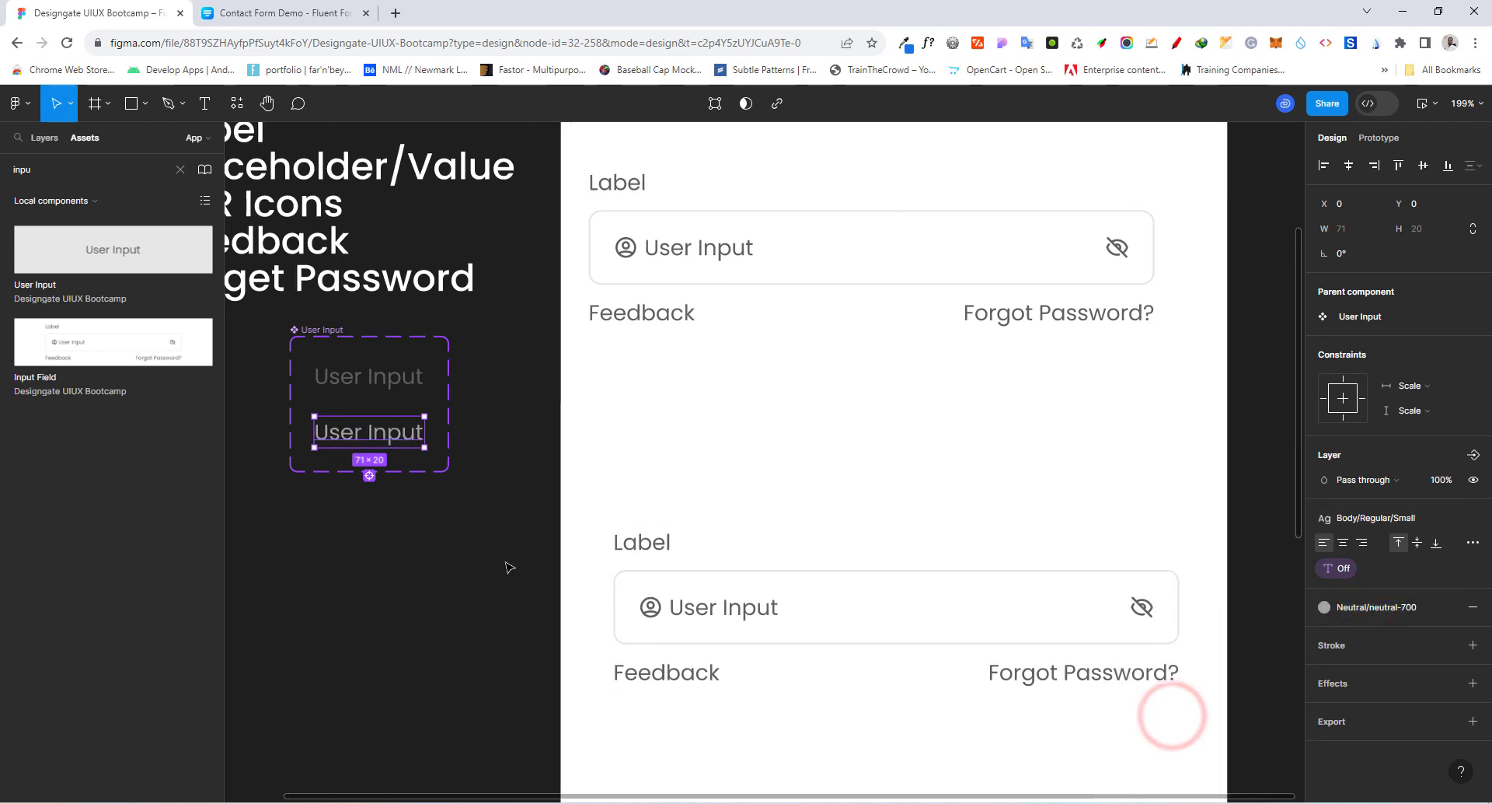
pyautogui.click(389, 523)
pyautogui.scroll(-5, 426, 496)
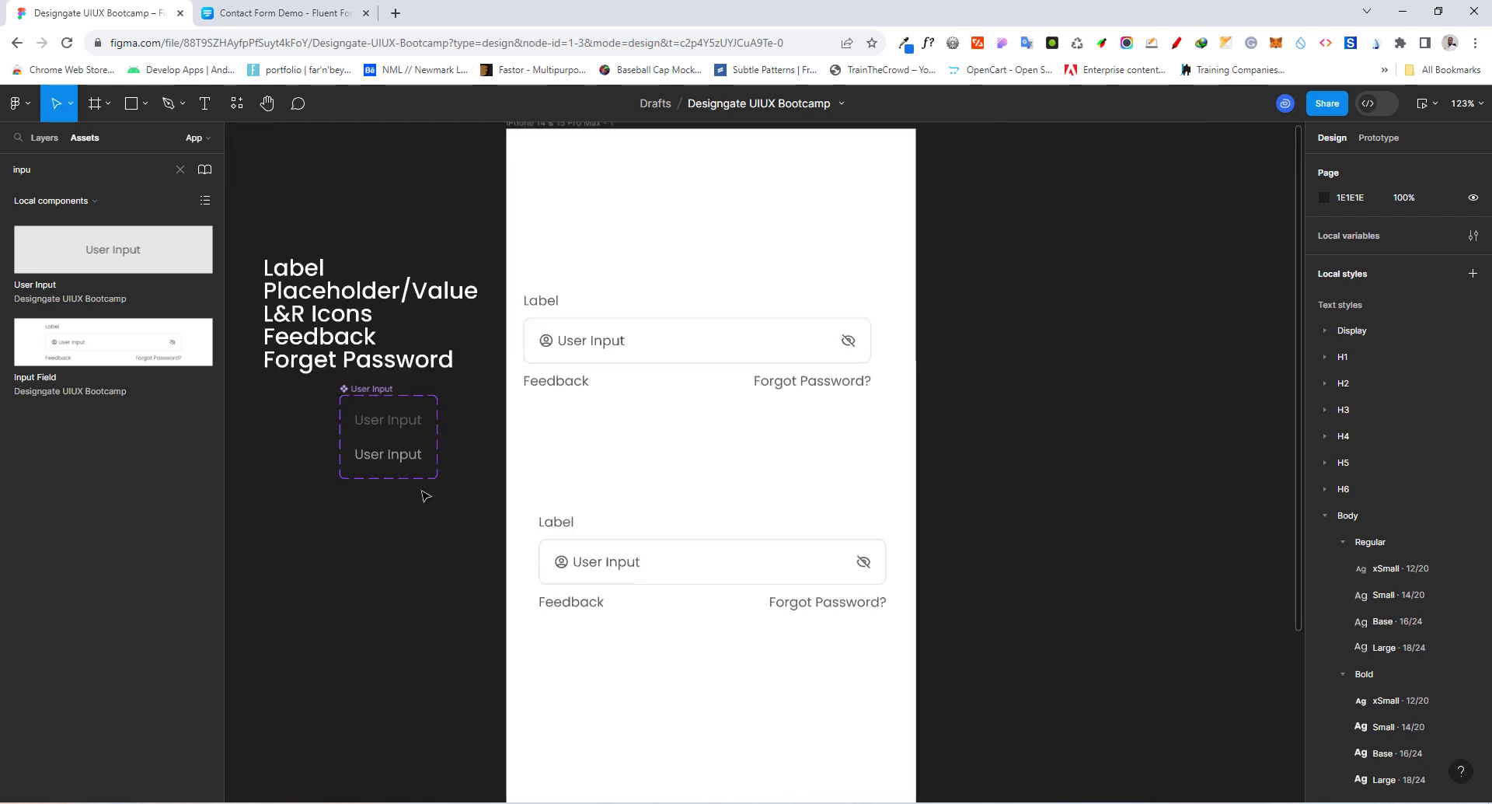
# Move the main Input Field component up to X 32, Y 28 and its instance down to X 34, Y 537.
pyautogui.scroll(-3, 777, 561)
pyautogui.scroll(1, 513, 395)
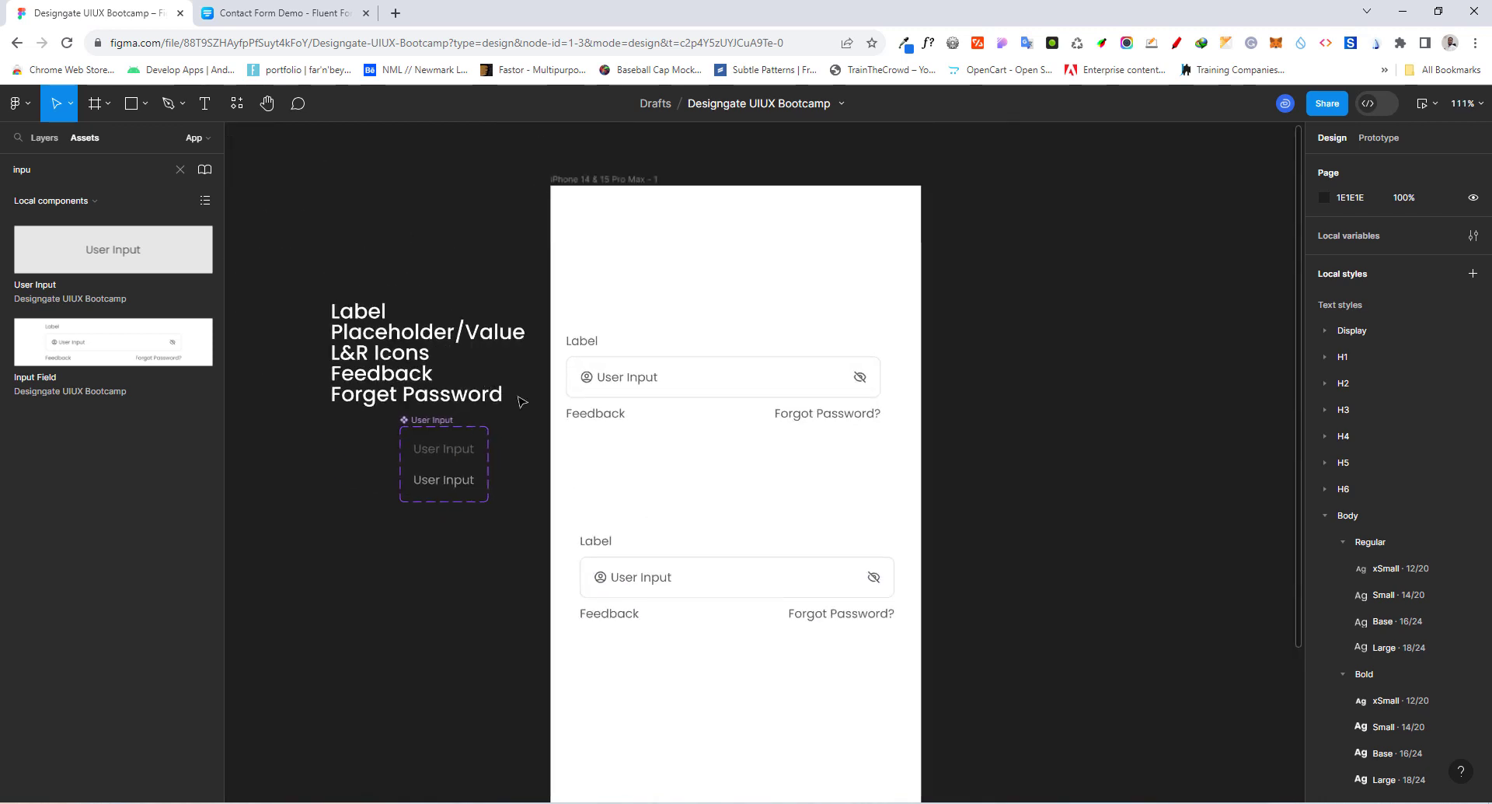
pyautogui.click(674, 402)
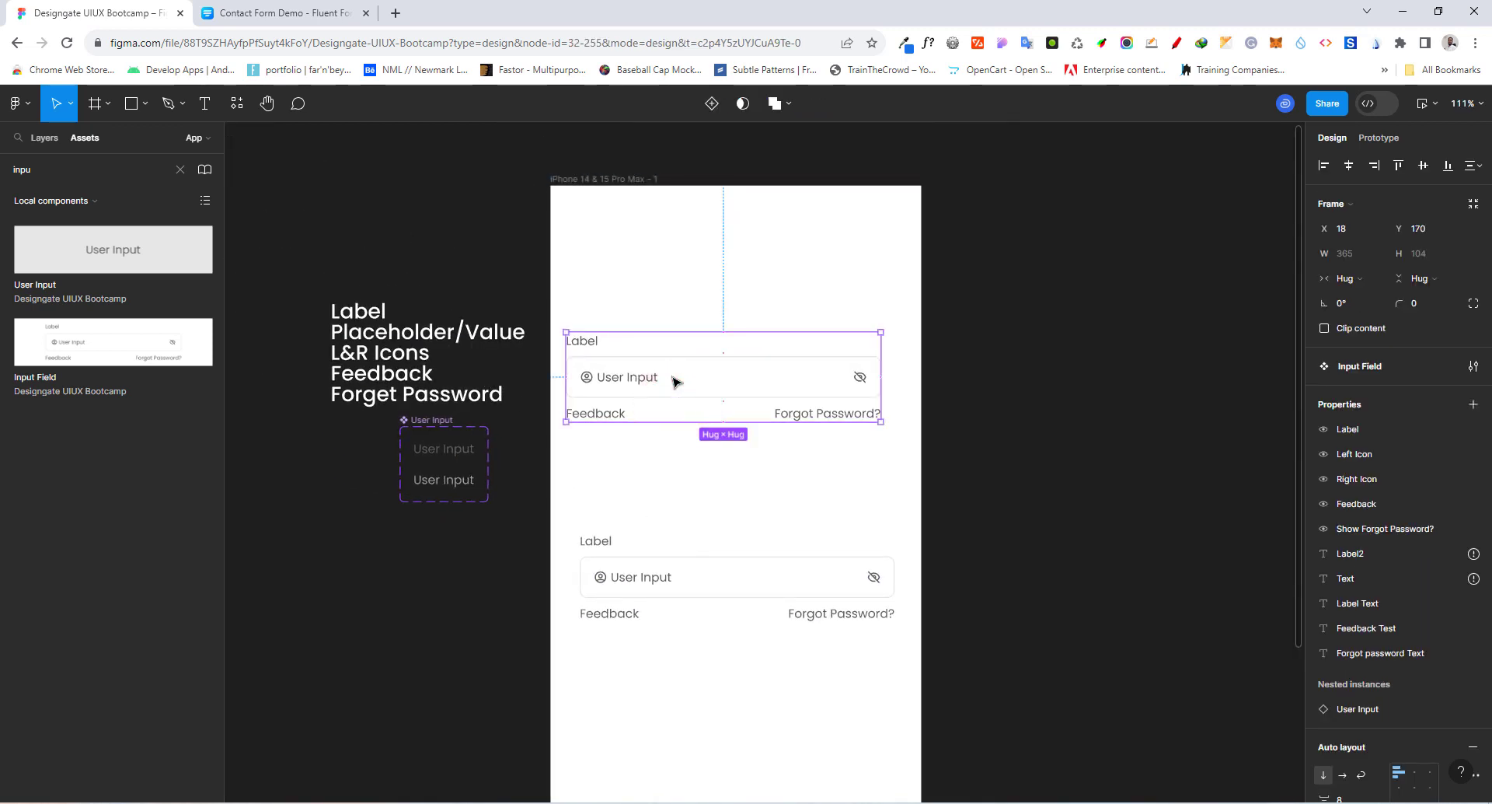
pyautogui.moveTo(675, 381); pyautogui.dragTo(688, 259)
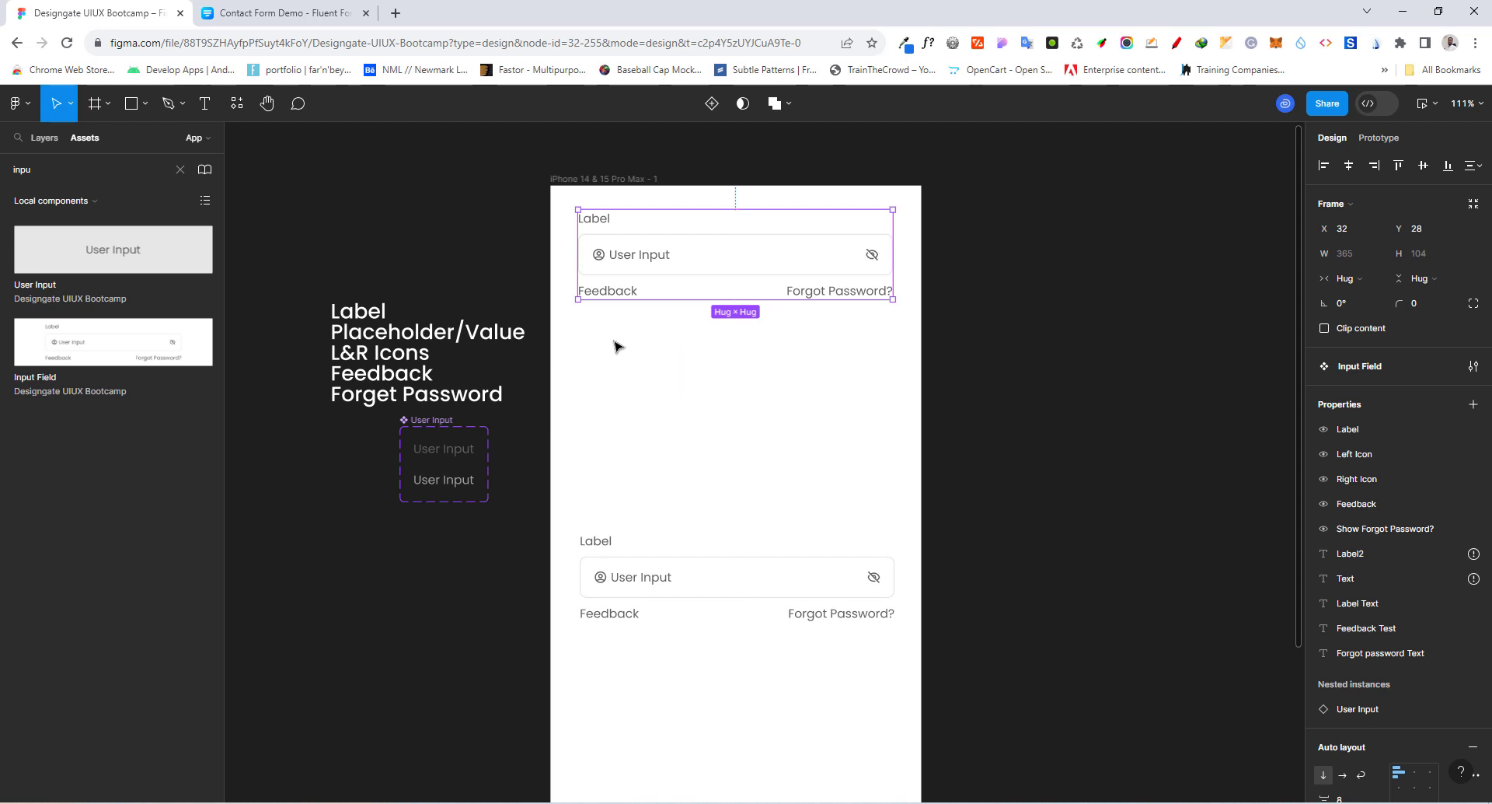
pyautogui.click(619, 556)
pyautogui.moveTo(635, 580); pyautogui.dragTo(644, 701)
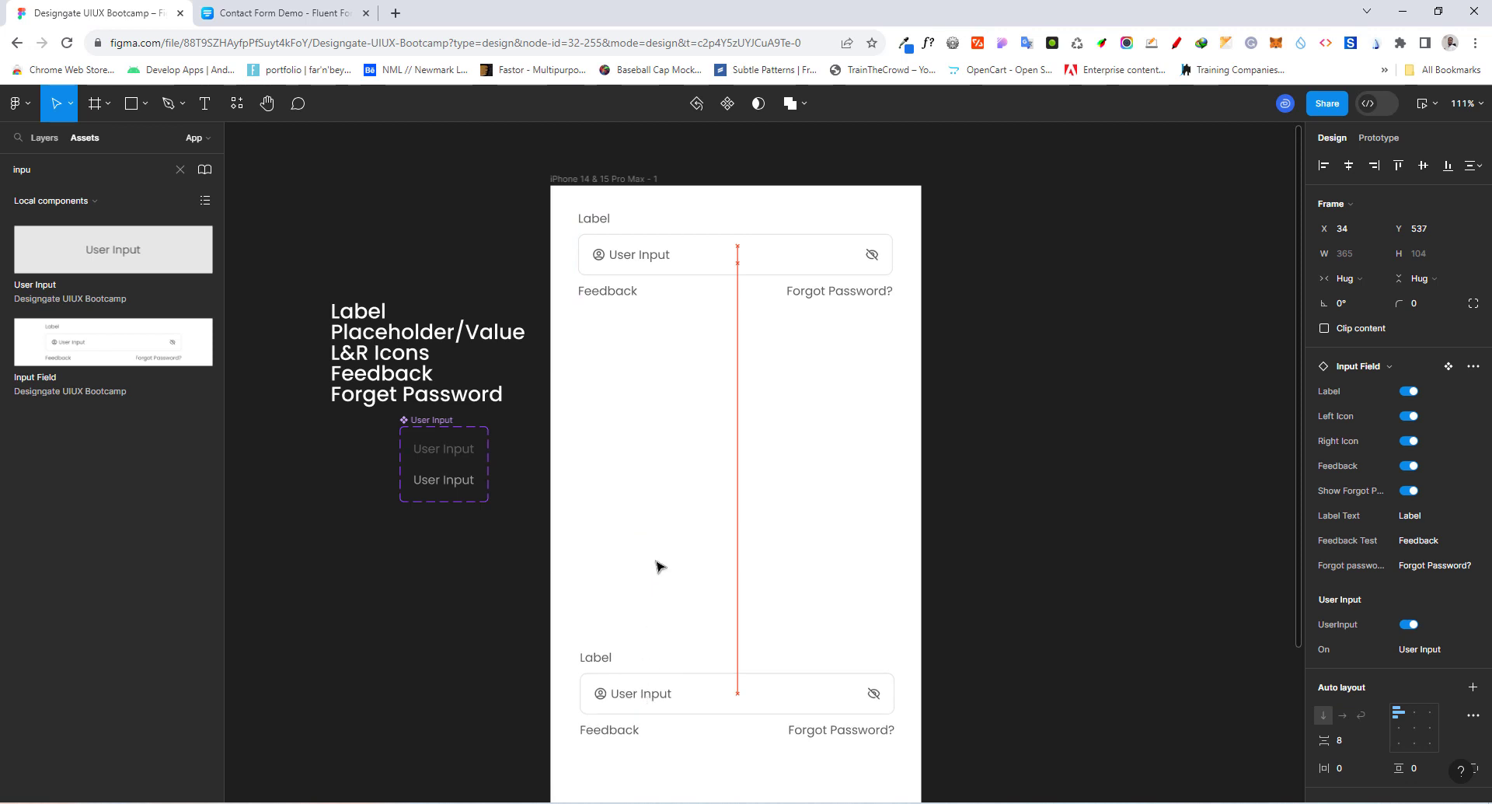
# Add a second variant to the main Input Field component, naming the variant property State and its value Active.
pyautogui.click(670, 241)
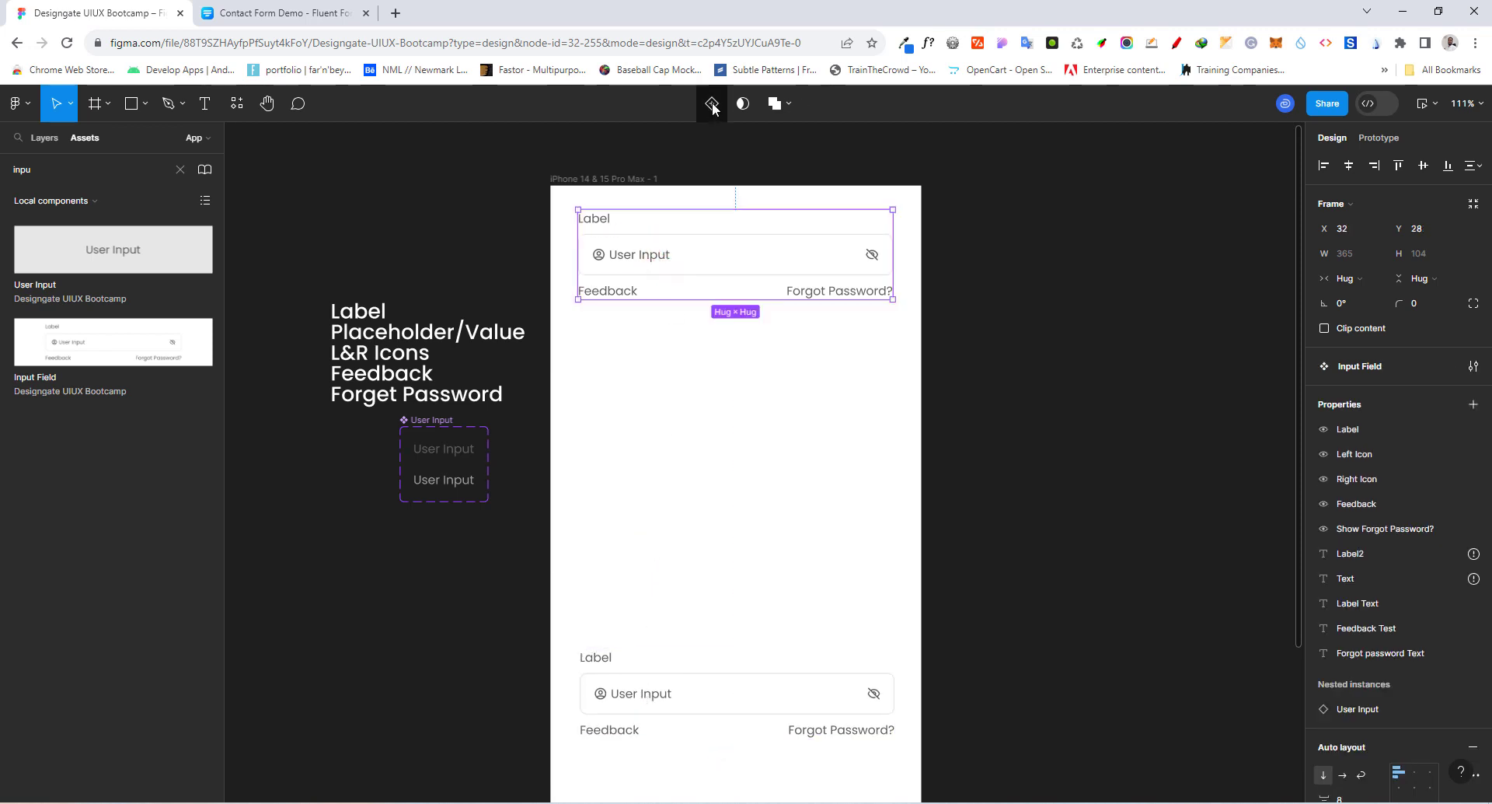
pyautogui.click(713, 106)
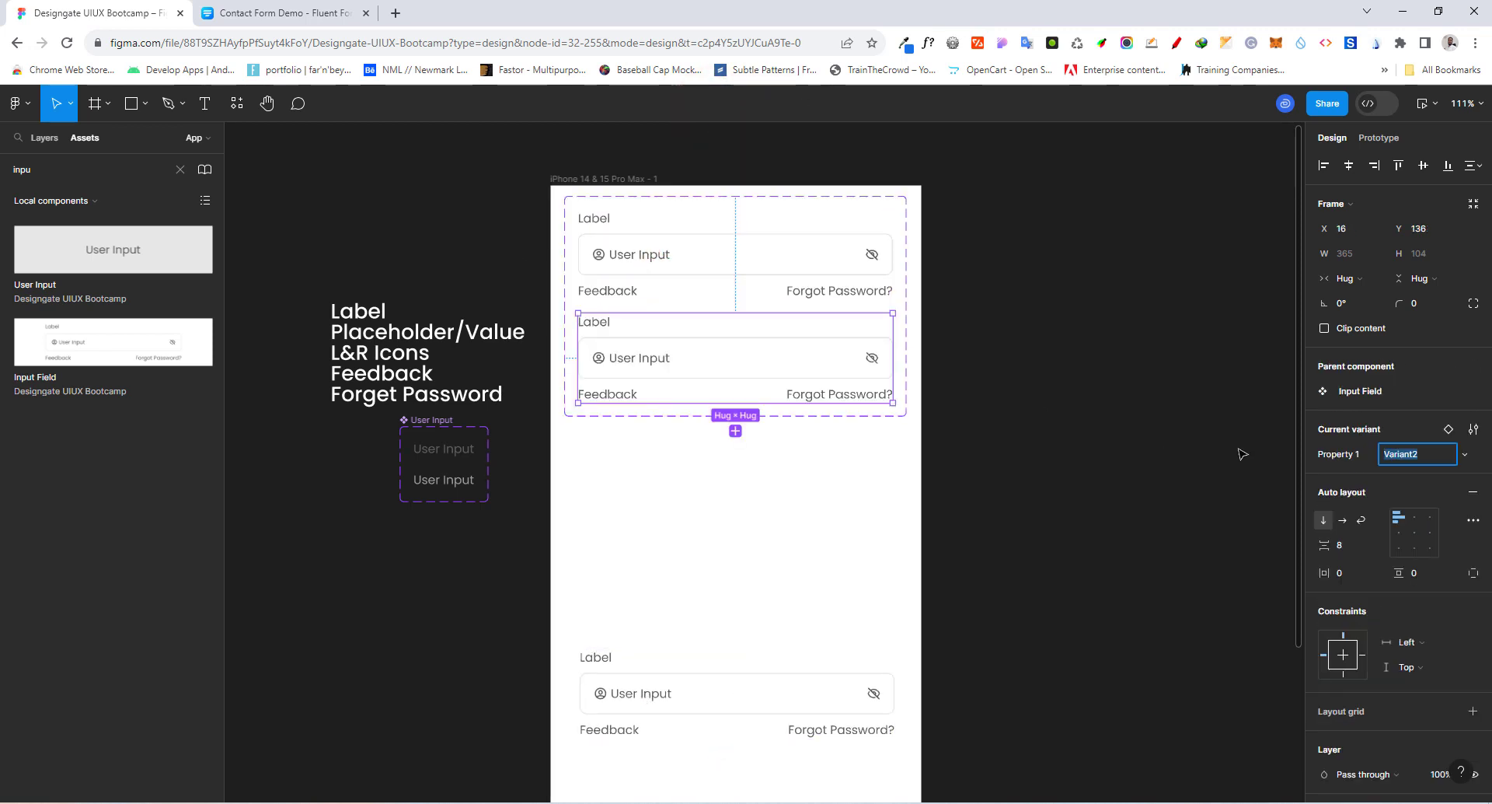
pyautogui.doubleClick(1332, 457)
pyautogui.write('State')
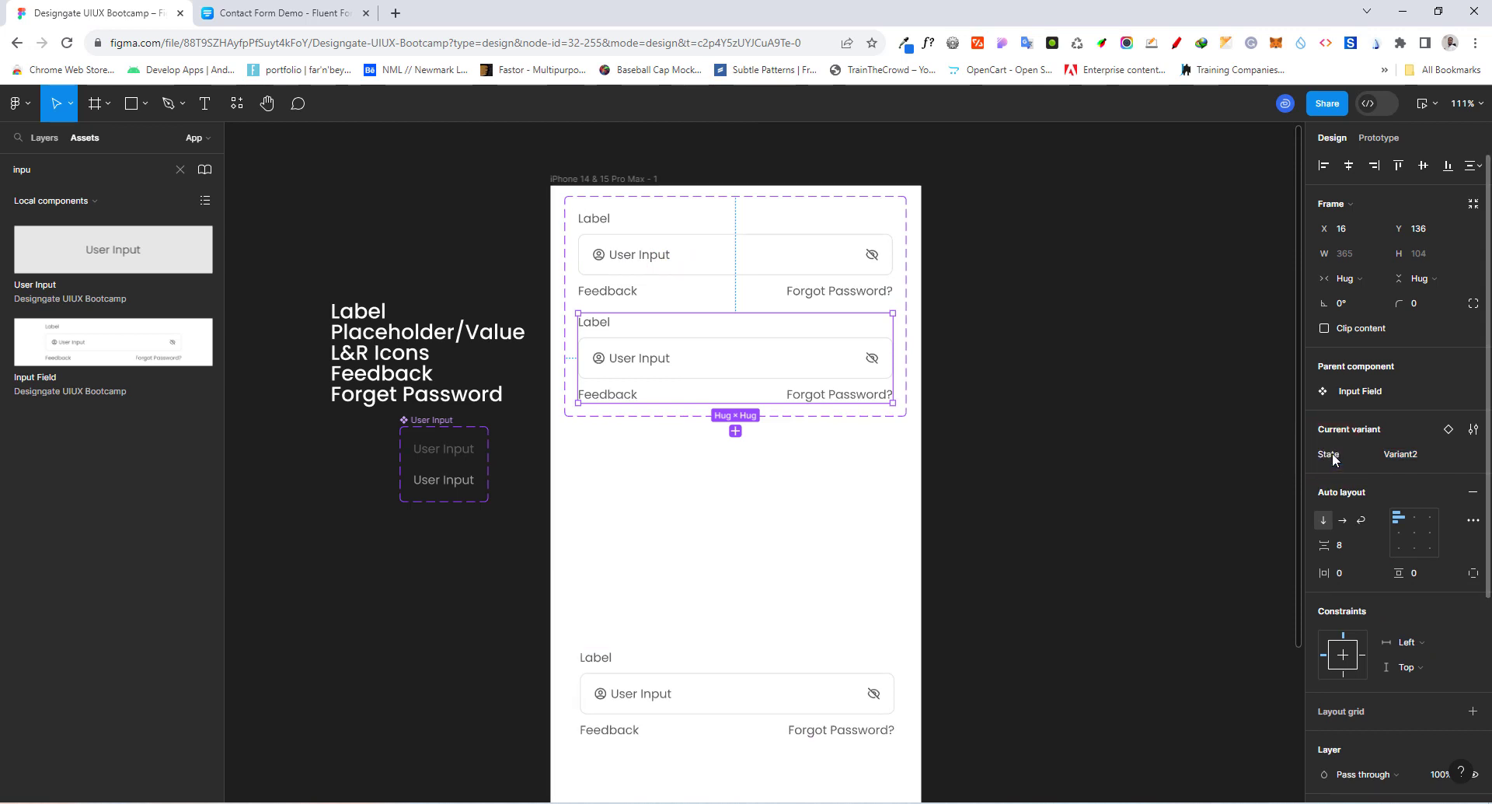
pyautogui.doubleClick(1413, 457)
pyautogui.write('Active')
pyautogui.press('Return')
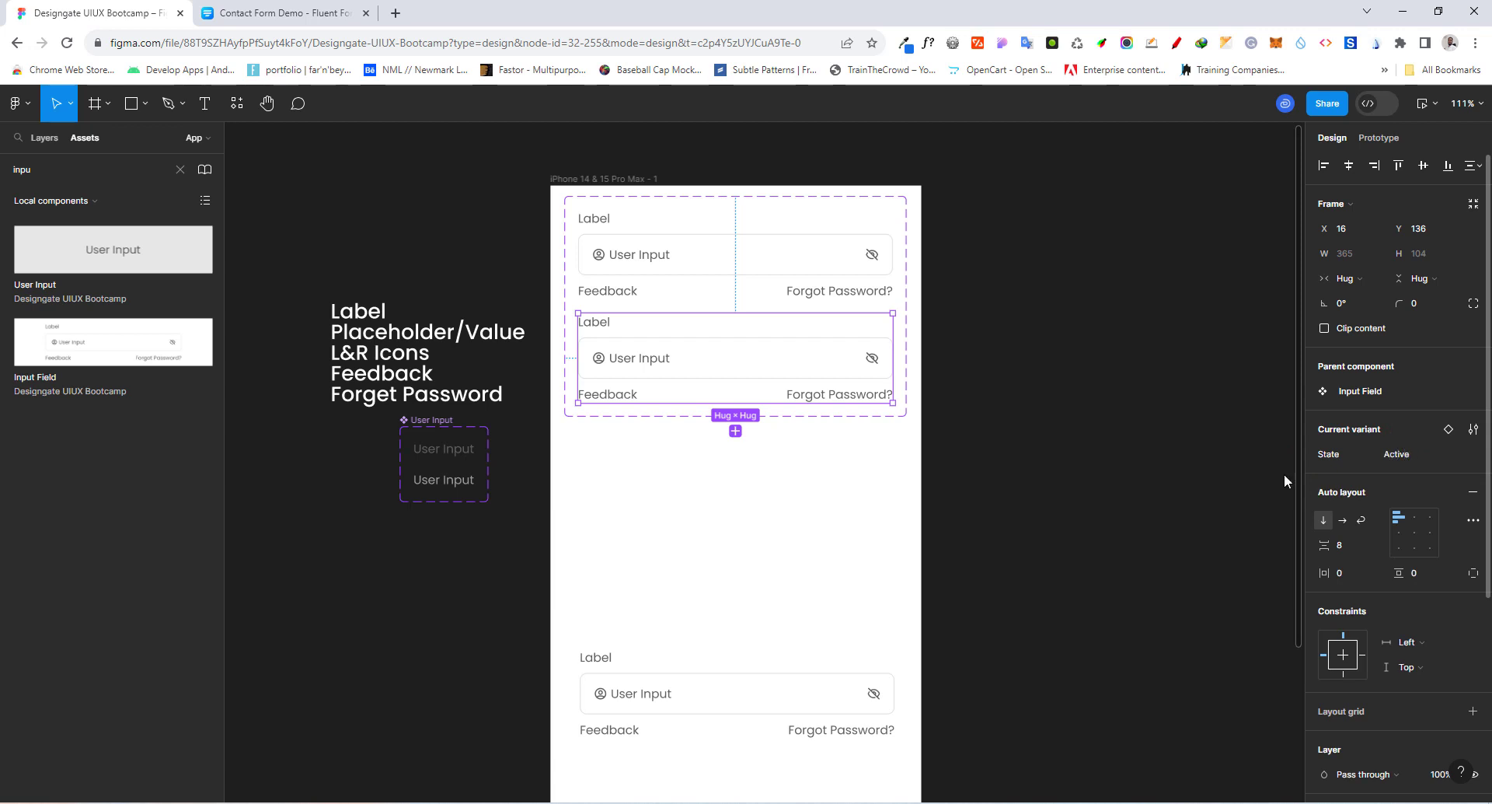
# Add a third Input Field variant with its State value set to Error.
pyautogui.click(734, 430)
pyautogui.doubleClick(1429, 454)
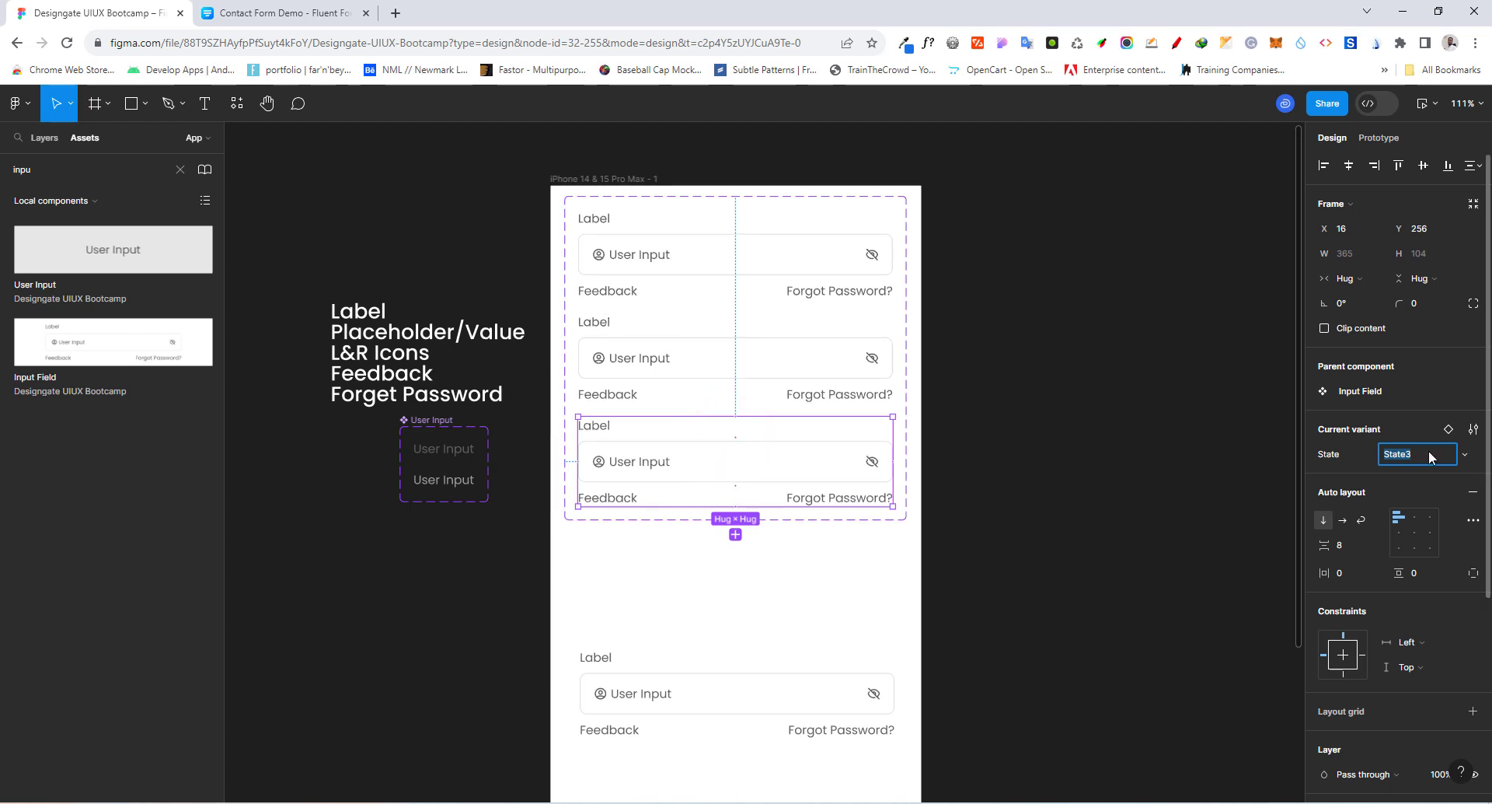
pyautogui.write('Error')
pyautogui.press('Return')
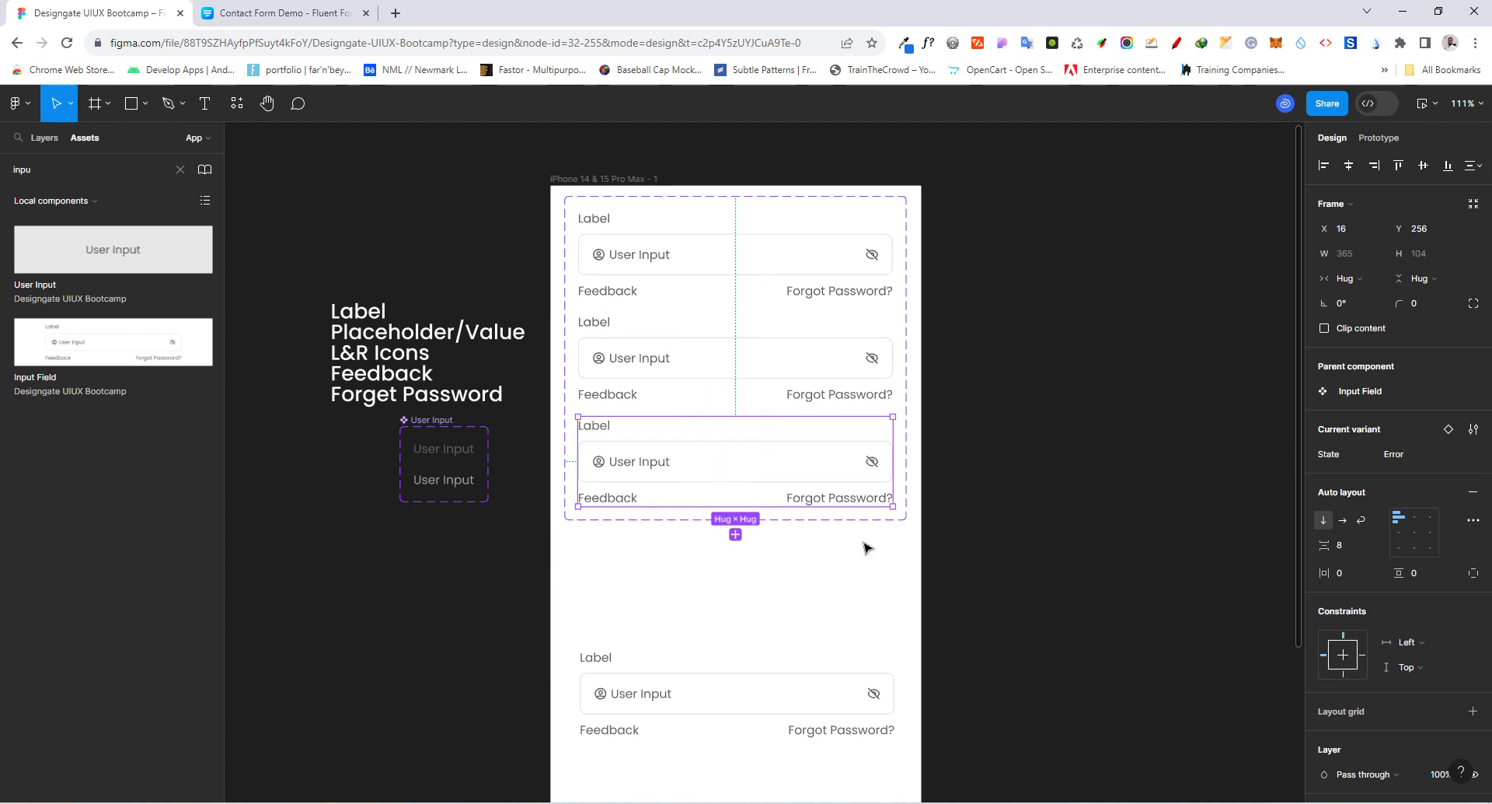
# Add a fourth Input Field variant with State set to Disabled, and move the separate instance down to Y 557.
pyautogui.click(735, 536)
pyautogui.click(1407, 467)
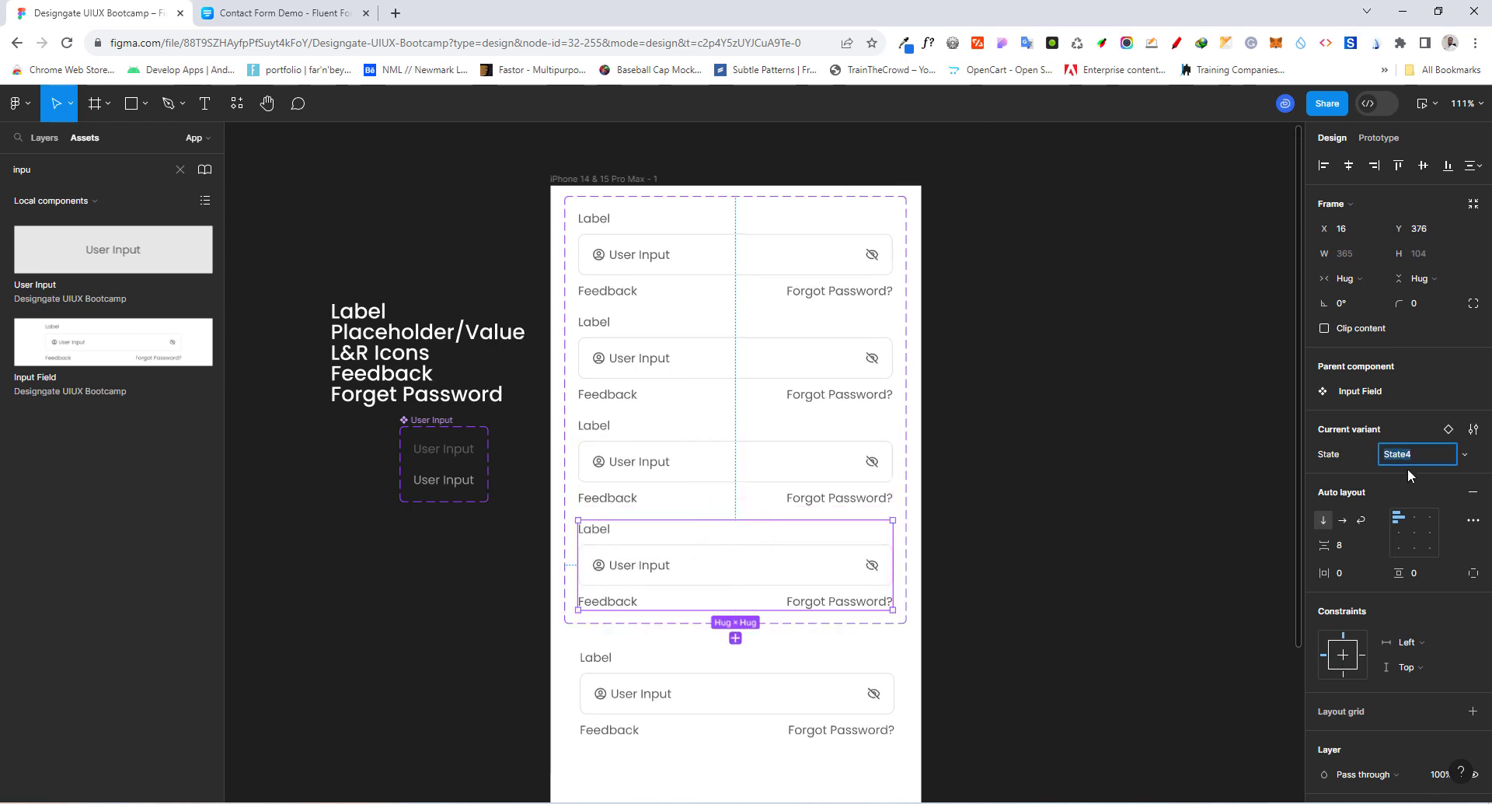
pyautogui.write('Disabled')
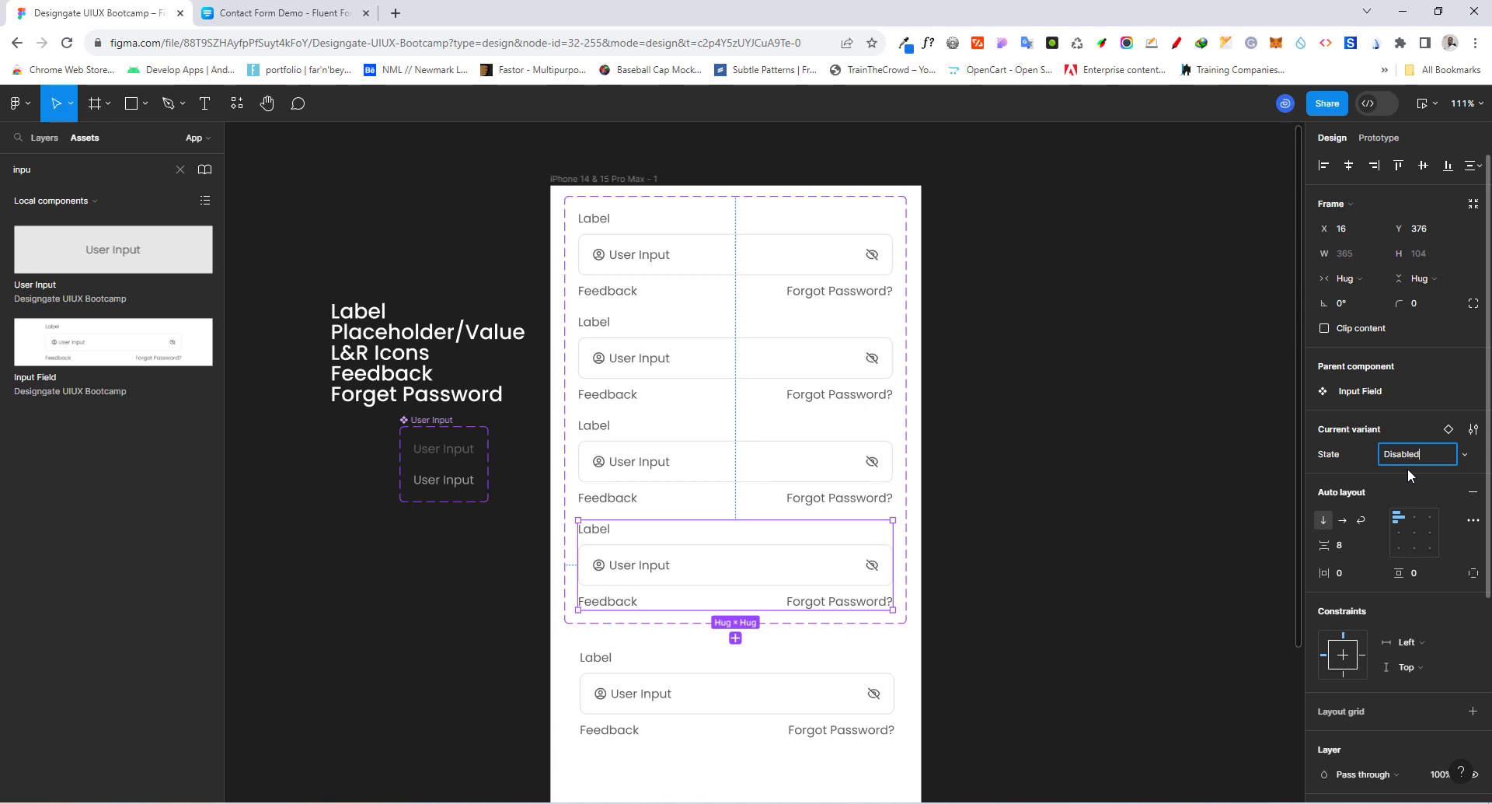
pyautogui.press('Return')
pyautogui.click(1056, 546)
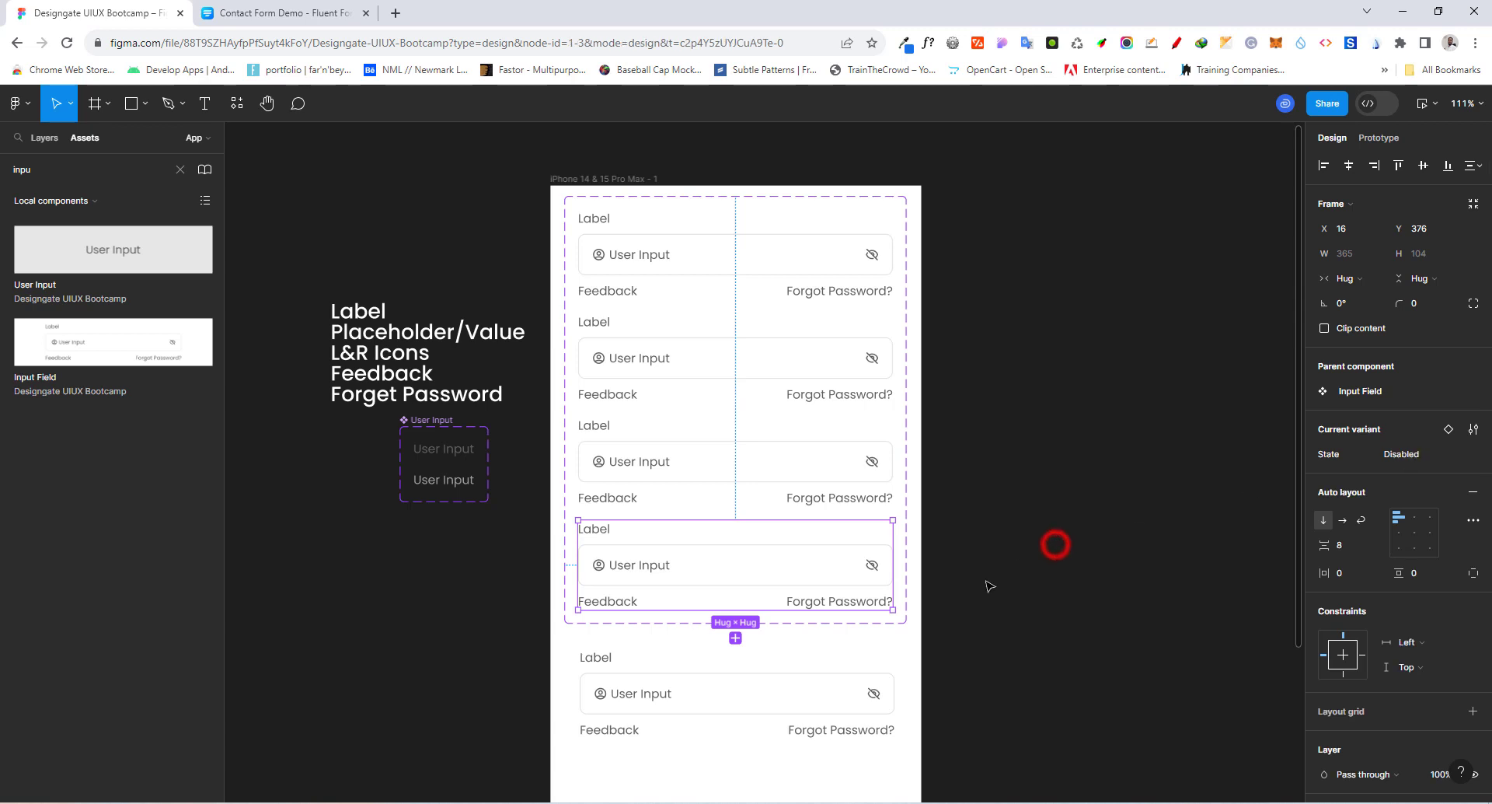
pyautogui.click(746, 666)
pyautogui.moveTo(734, 694); pyautogui.dragTo(732, 711)
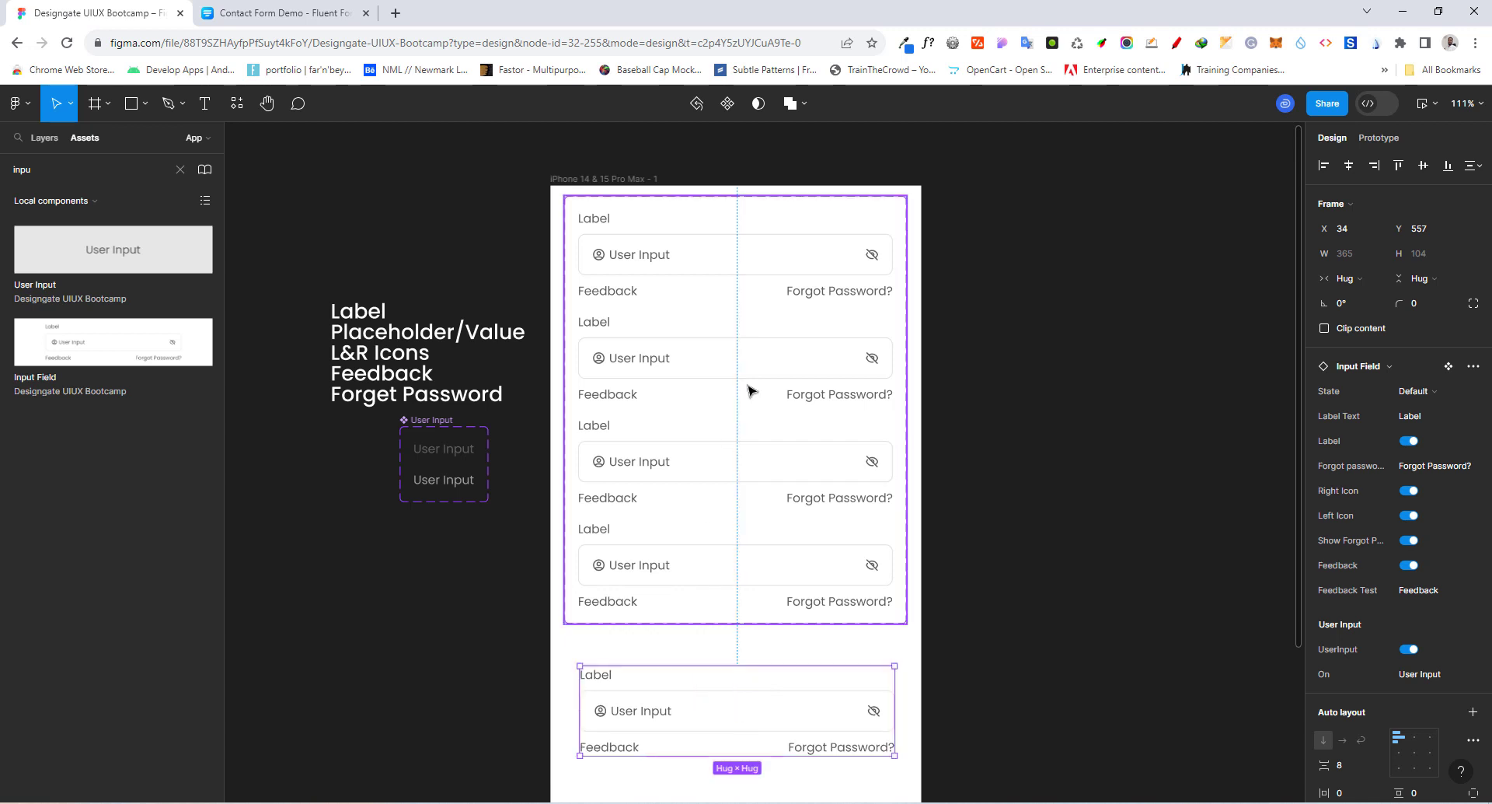
# Set the stroke of the input box in the Active variant to the primary-500 color style.
pyautogui.click(686, 373)
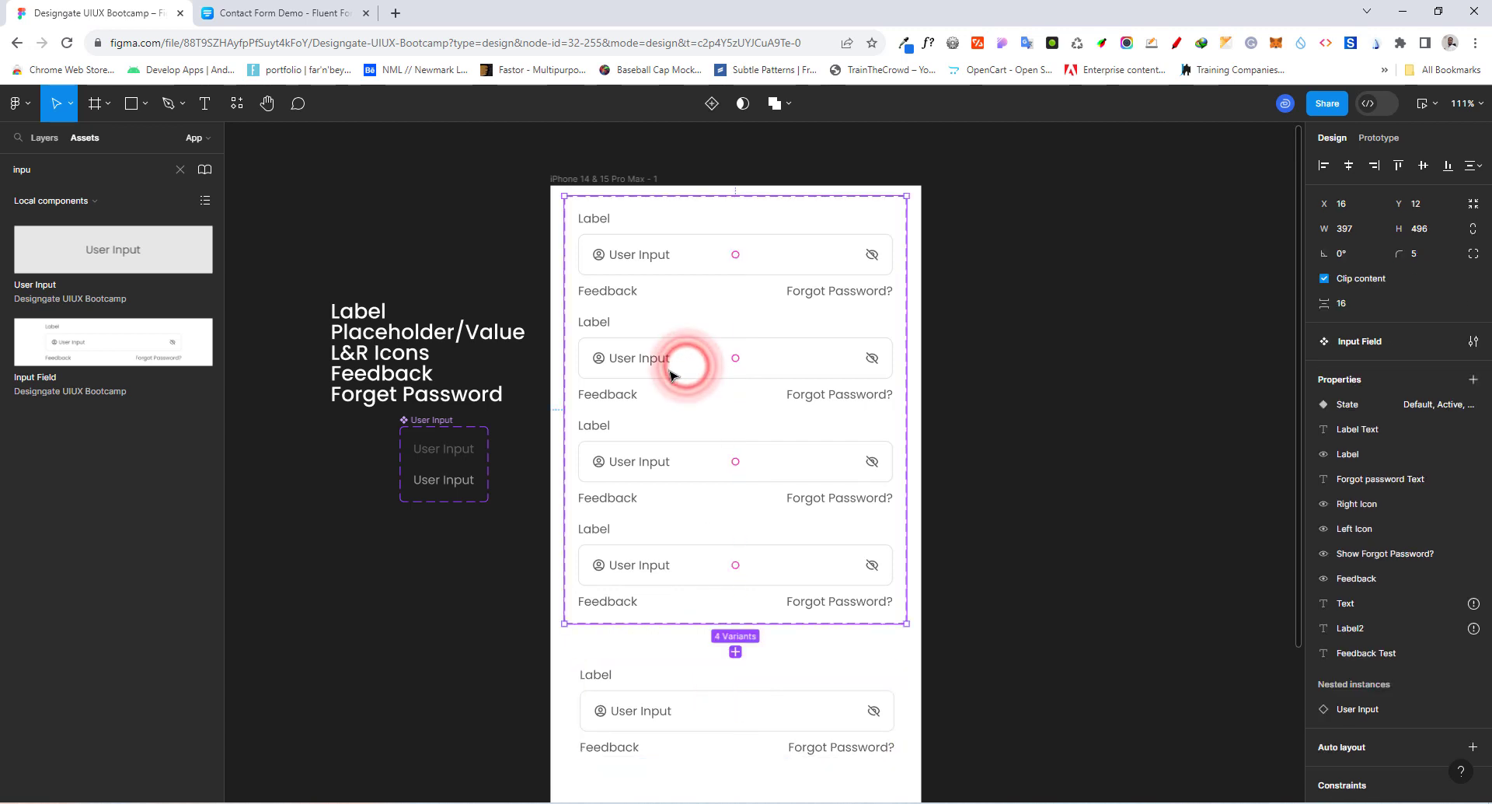
pyautogui.click(678, 374)
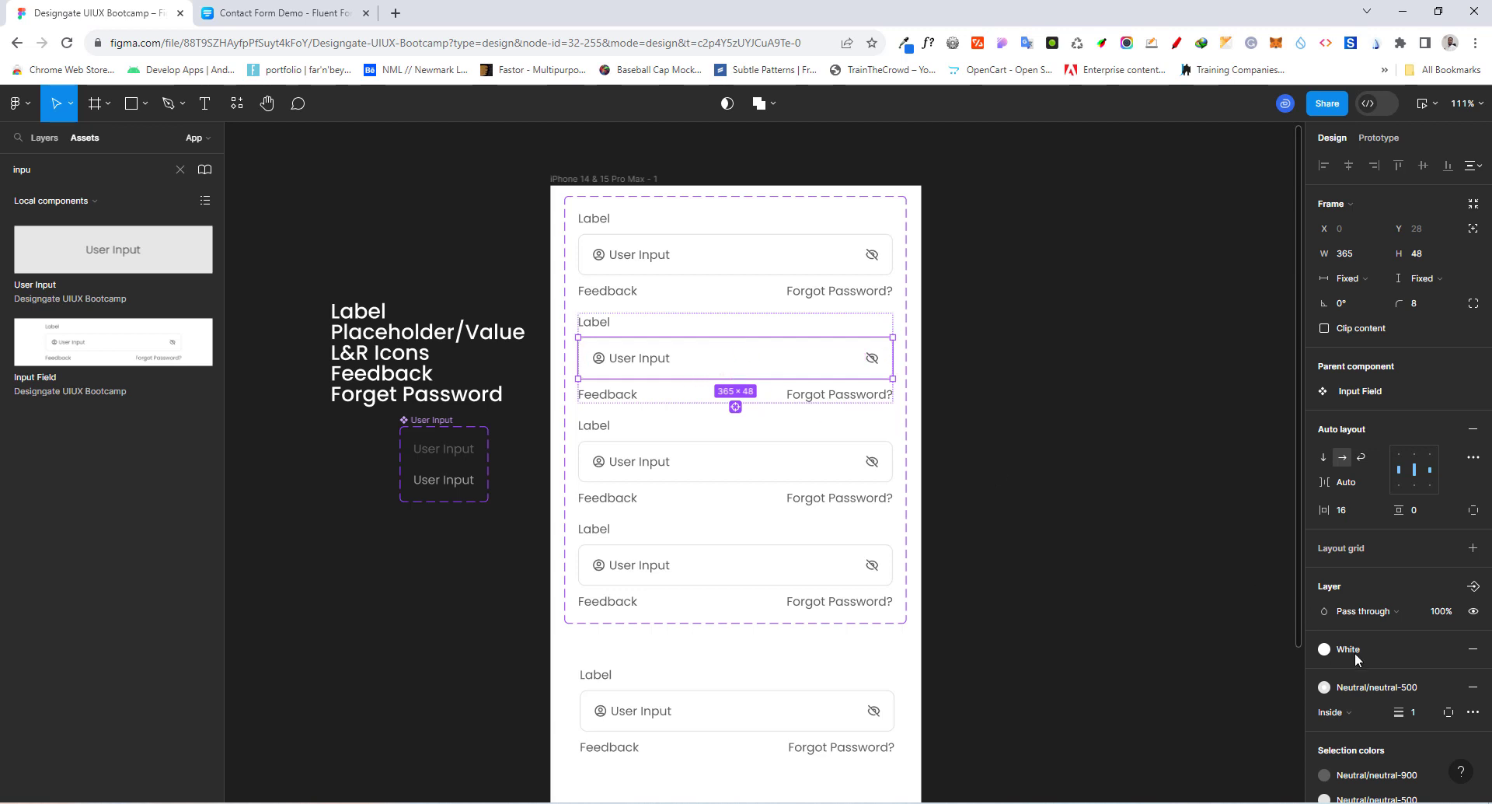
pyautogui.scroll(-1, 1355, 652)
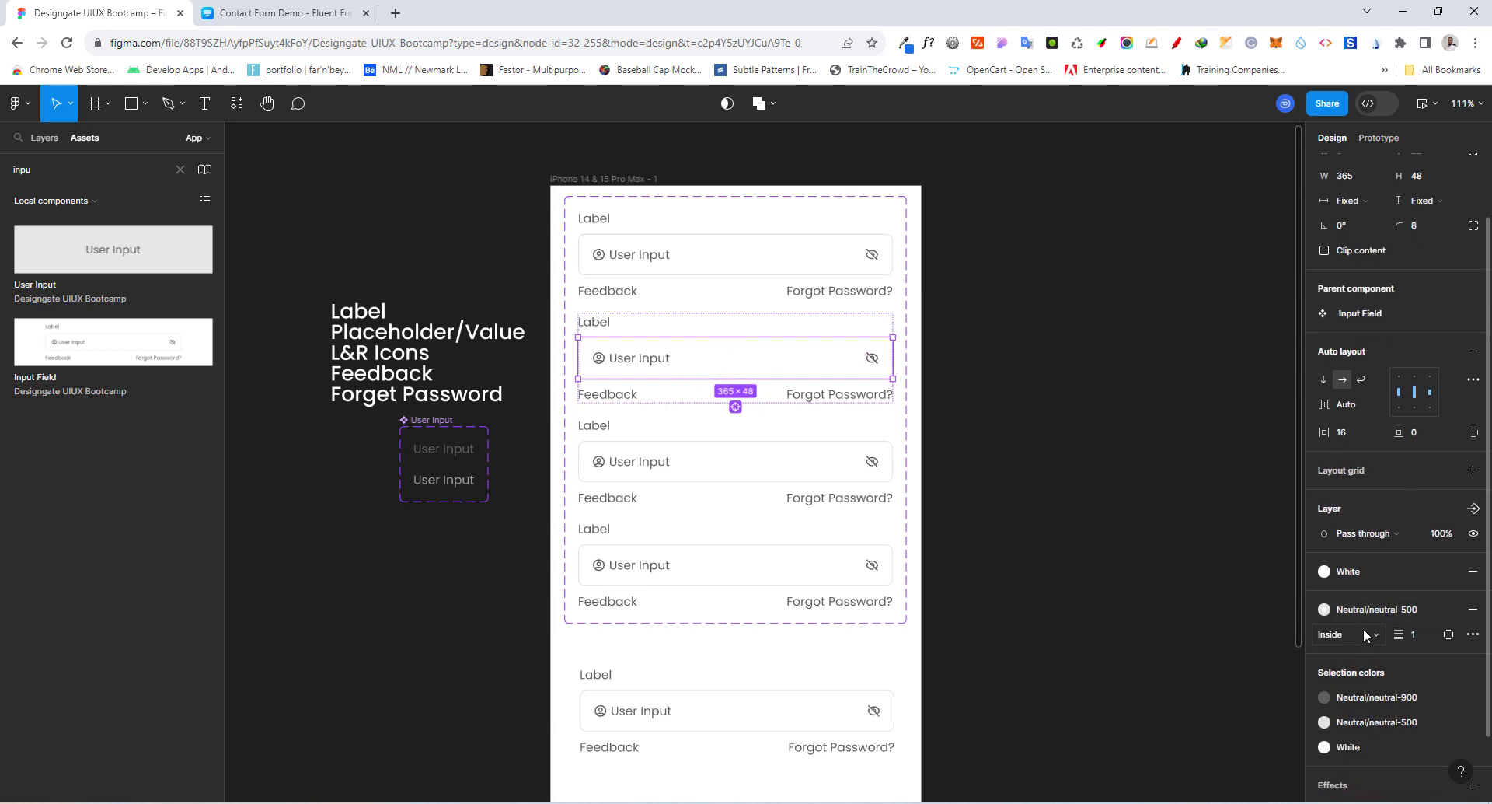
pyautogui.click(1363, 606)
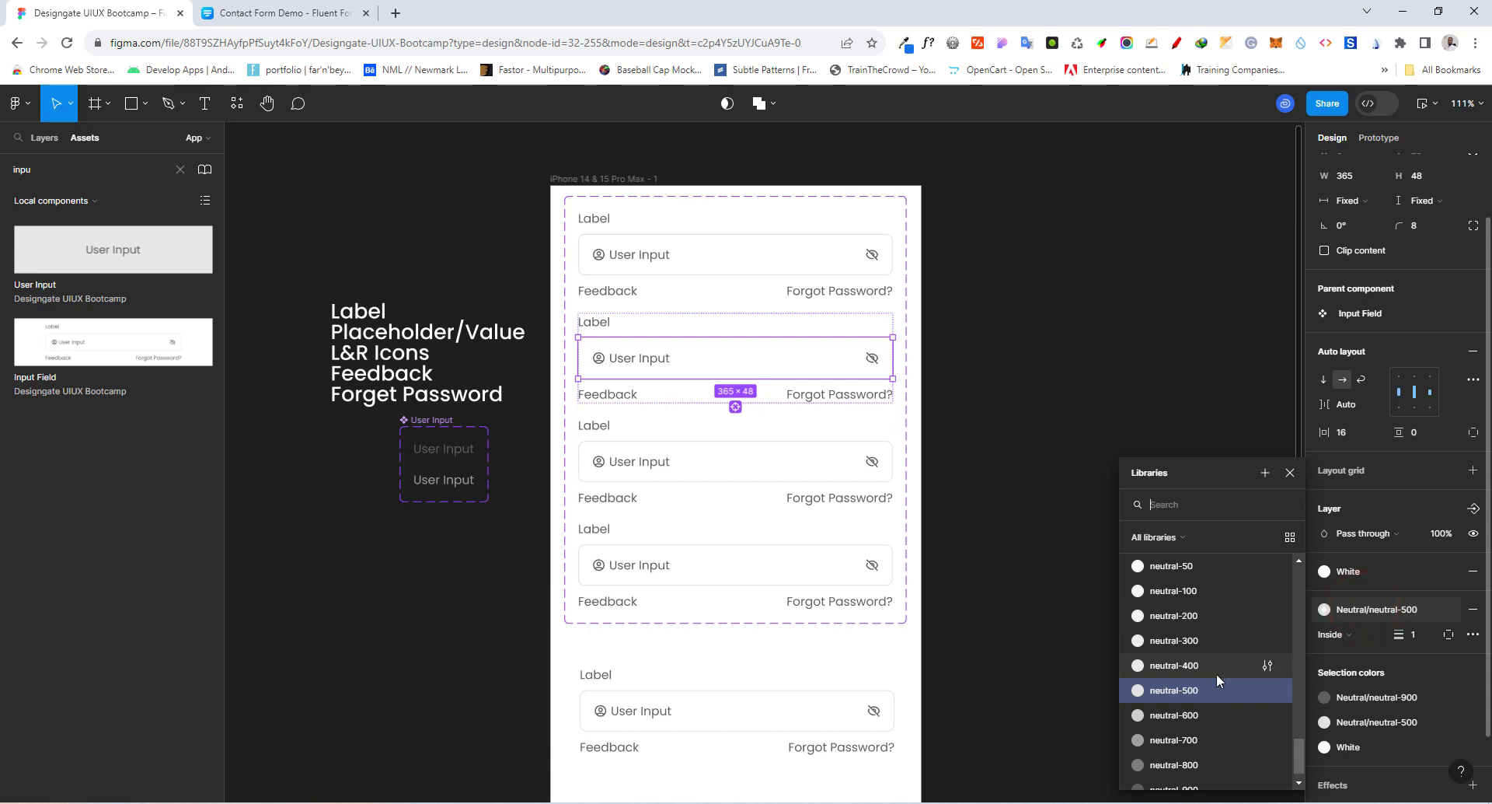
pyautogui.scroll(10, 1216, 673)
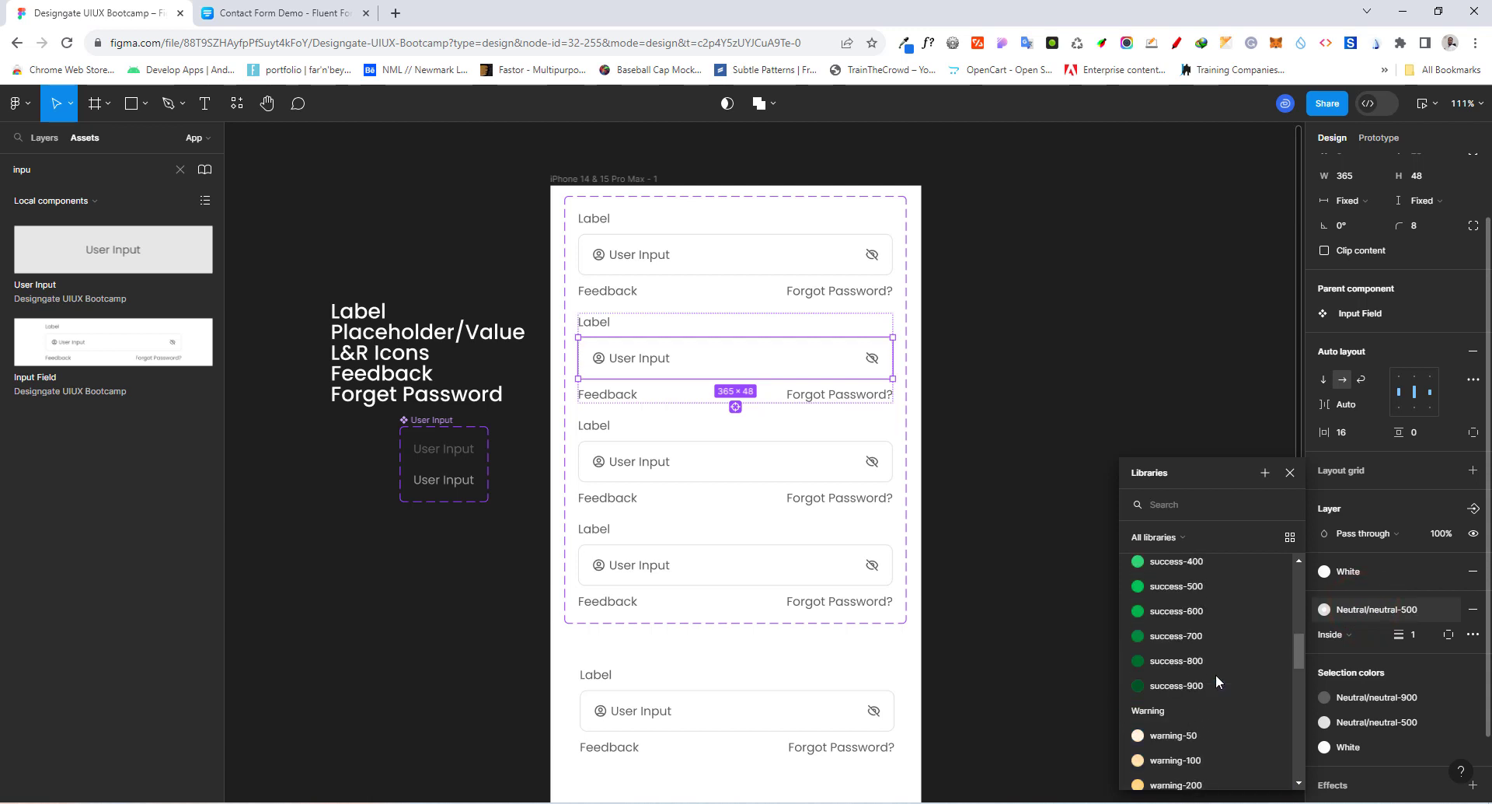
pyautogui.scroll(4, 1215, 674)
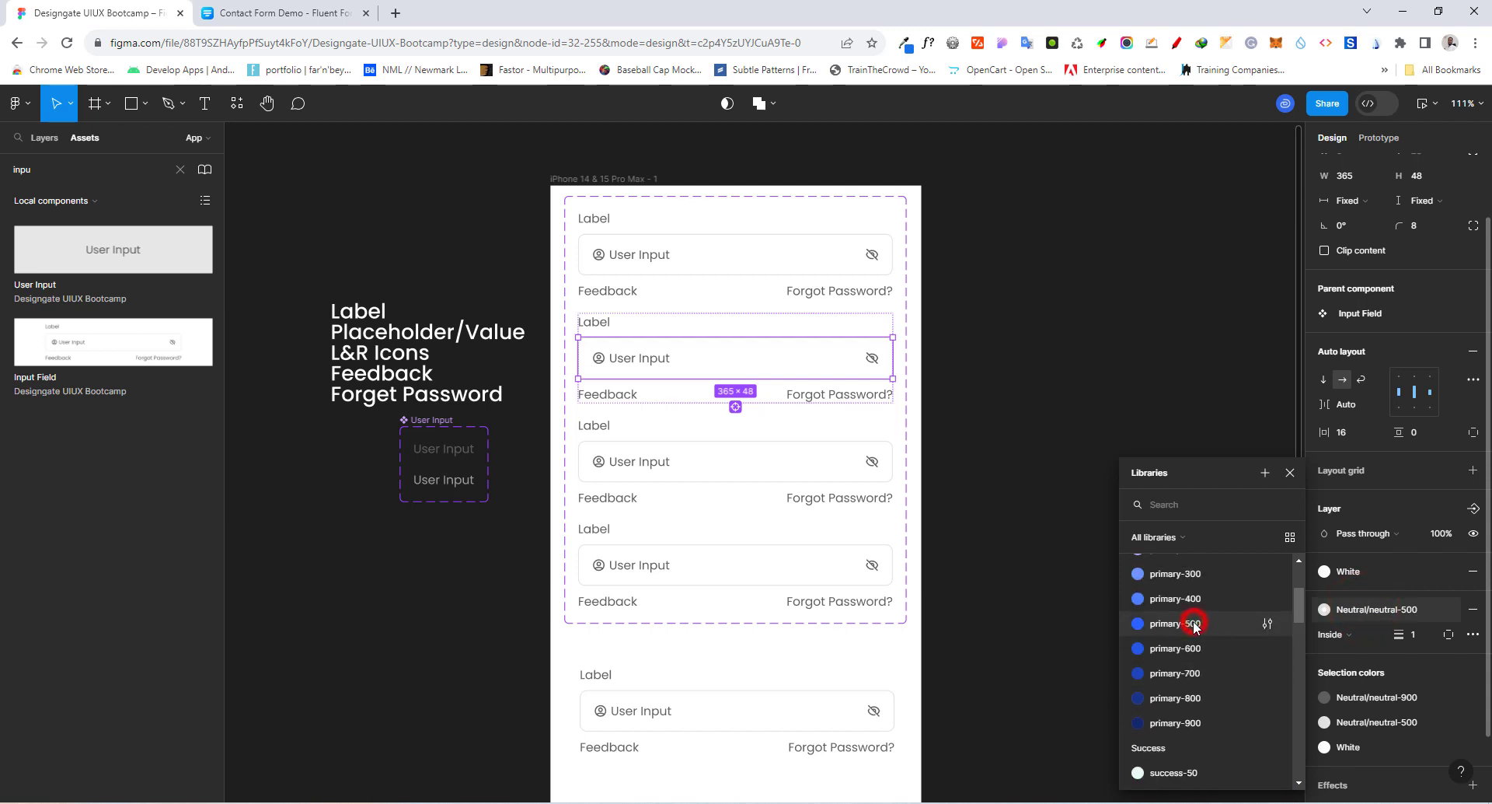
pyautogui.click(1194, 625)
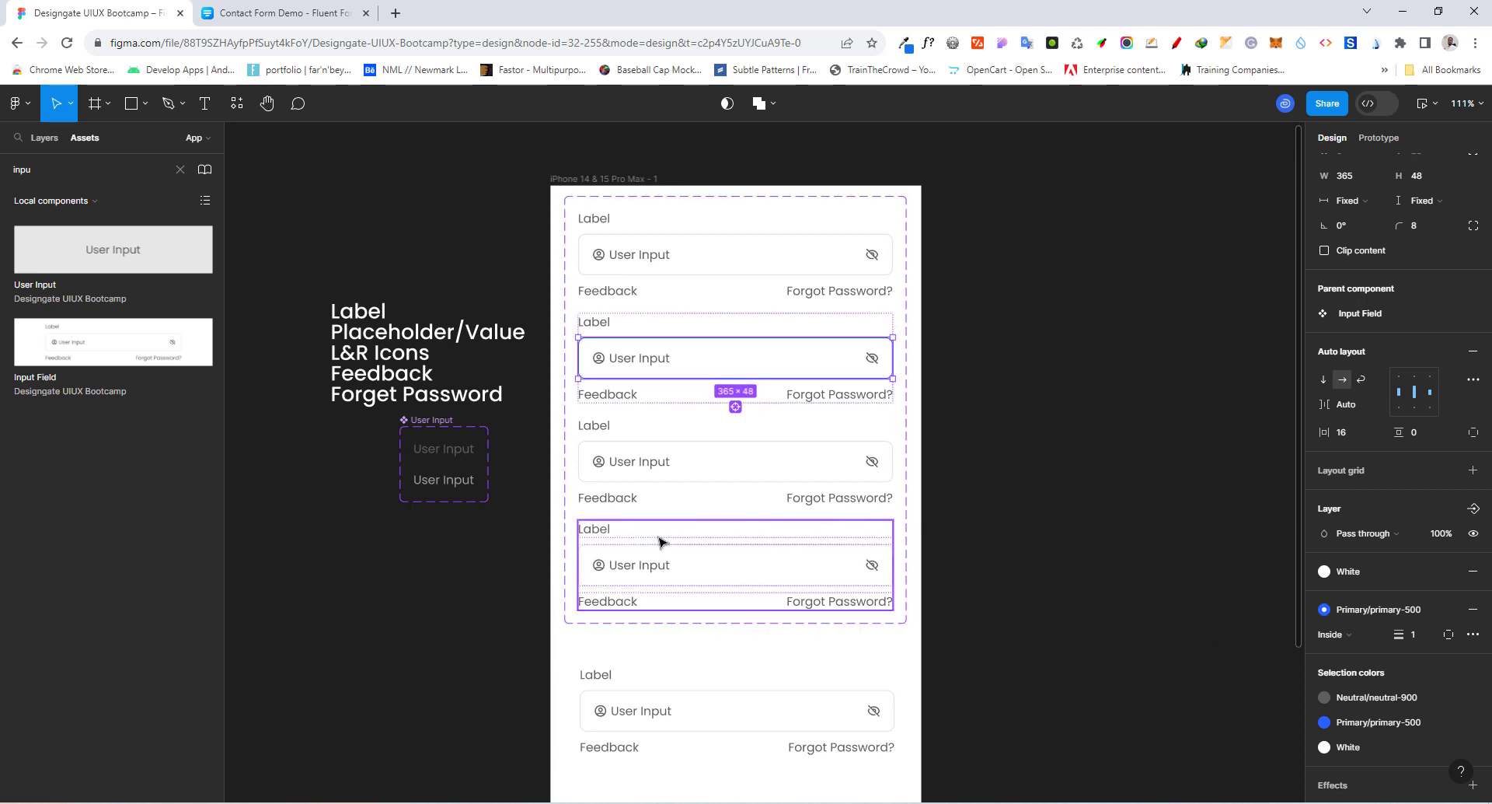
# Set the stroke of the input box in the Error variant to the error-500 color style.
pyautogui.click(692, 459)
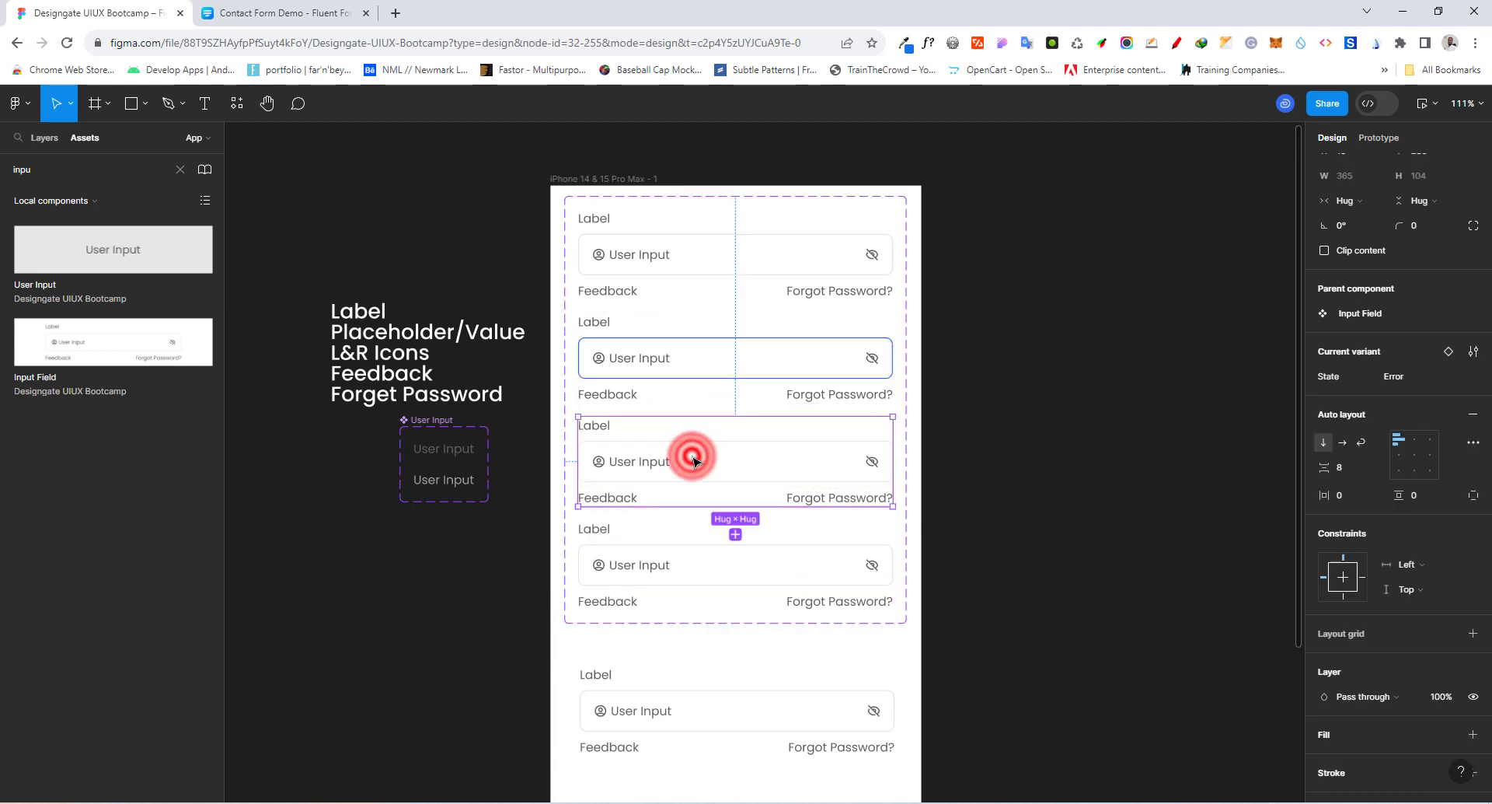
pyautogui.doubleClick(691, 458)
pyautogui.doubleClick(697, 459)
pyautogui.click(749, 442)
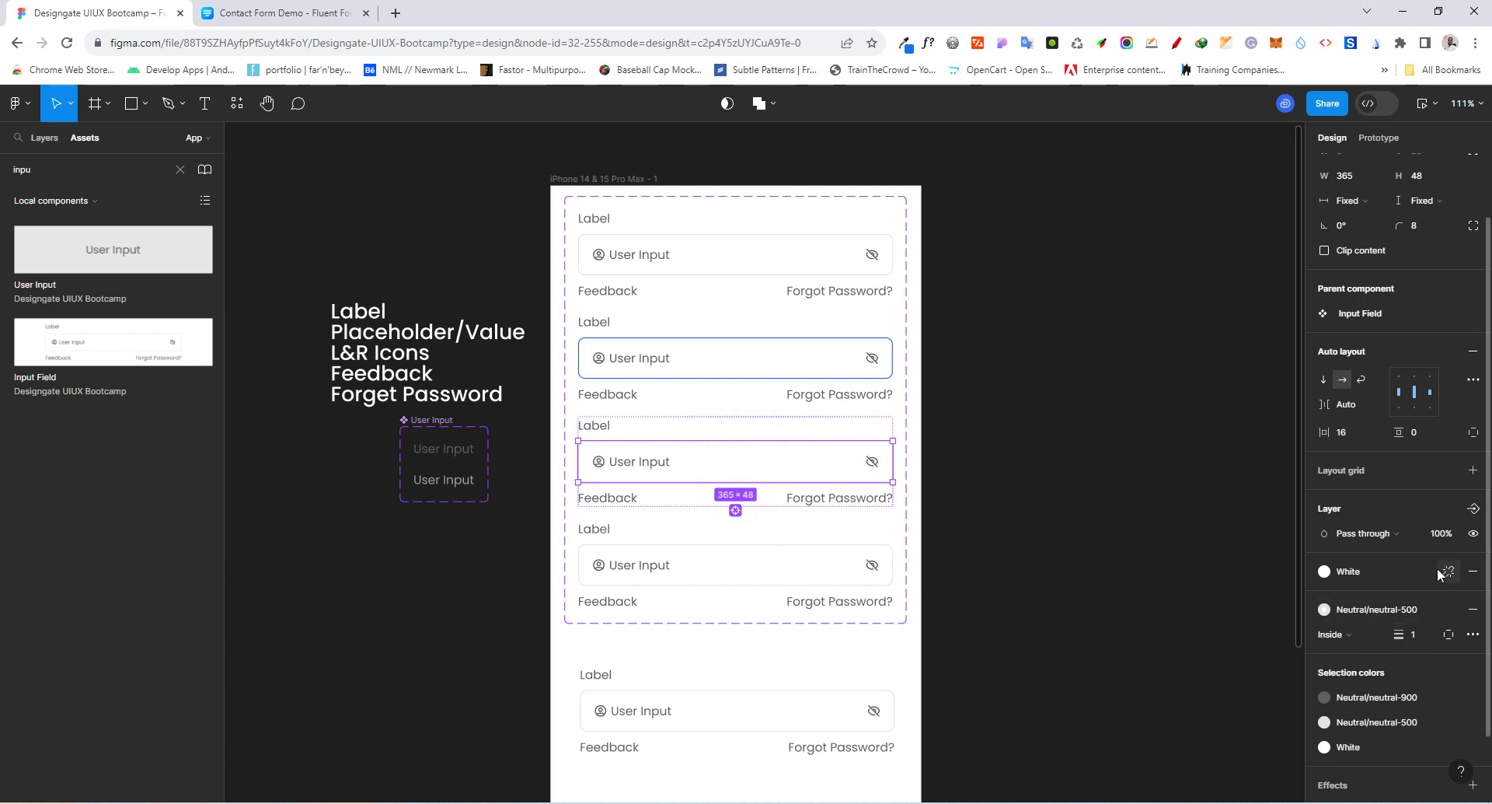
pyautogui.scroll(-1, 1436, 565)
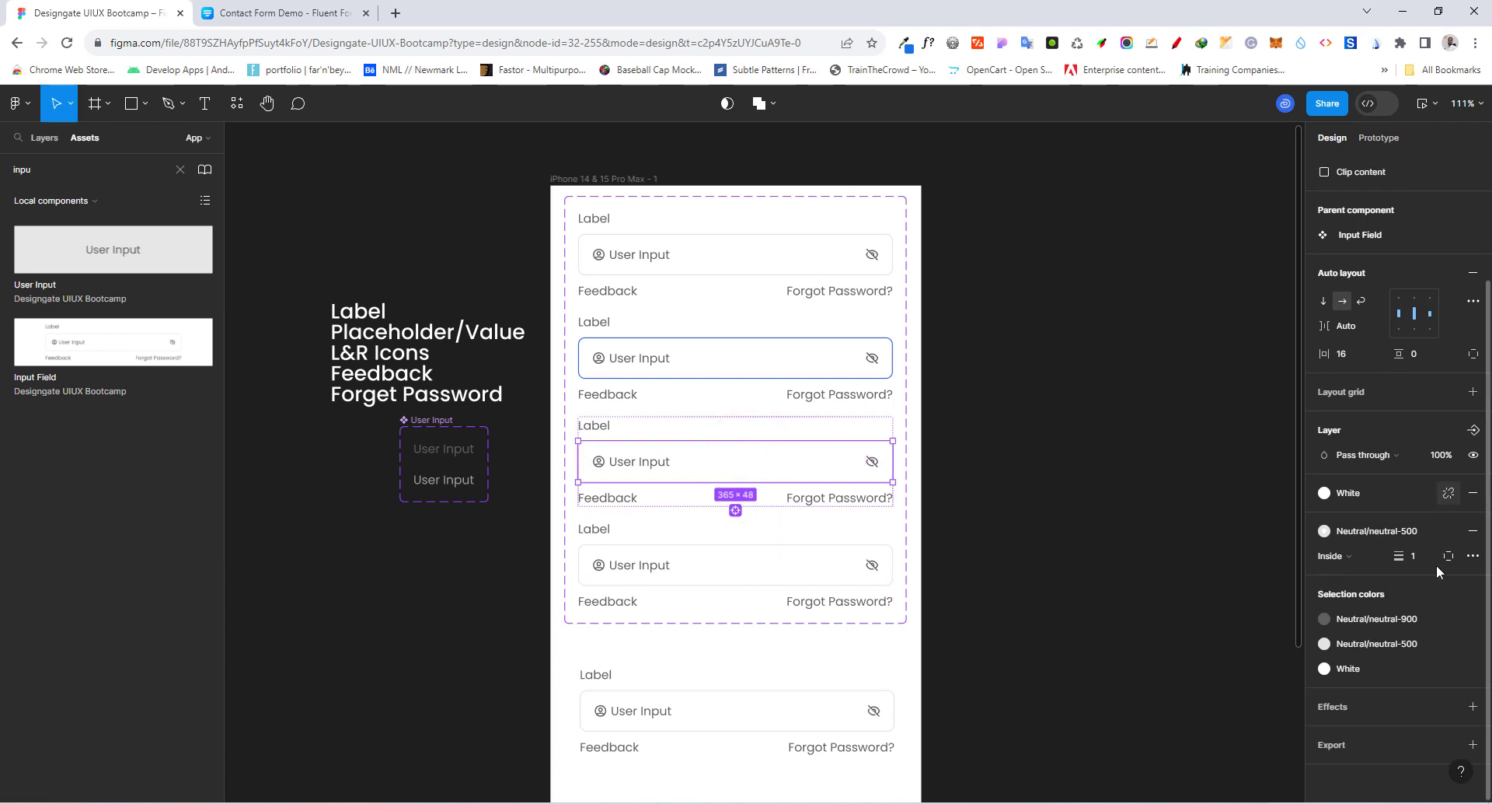
pyautogui.click(1369, 530)
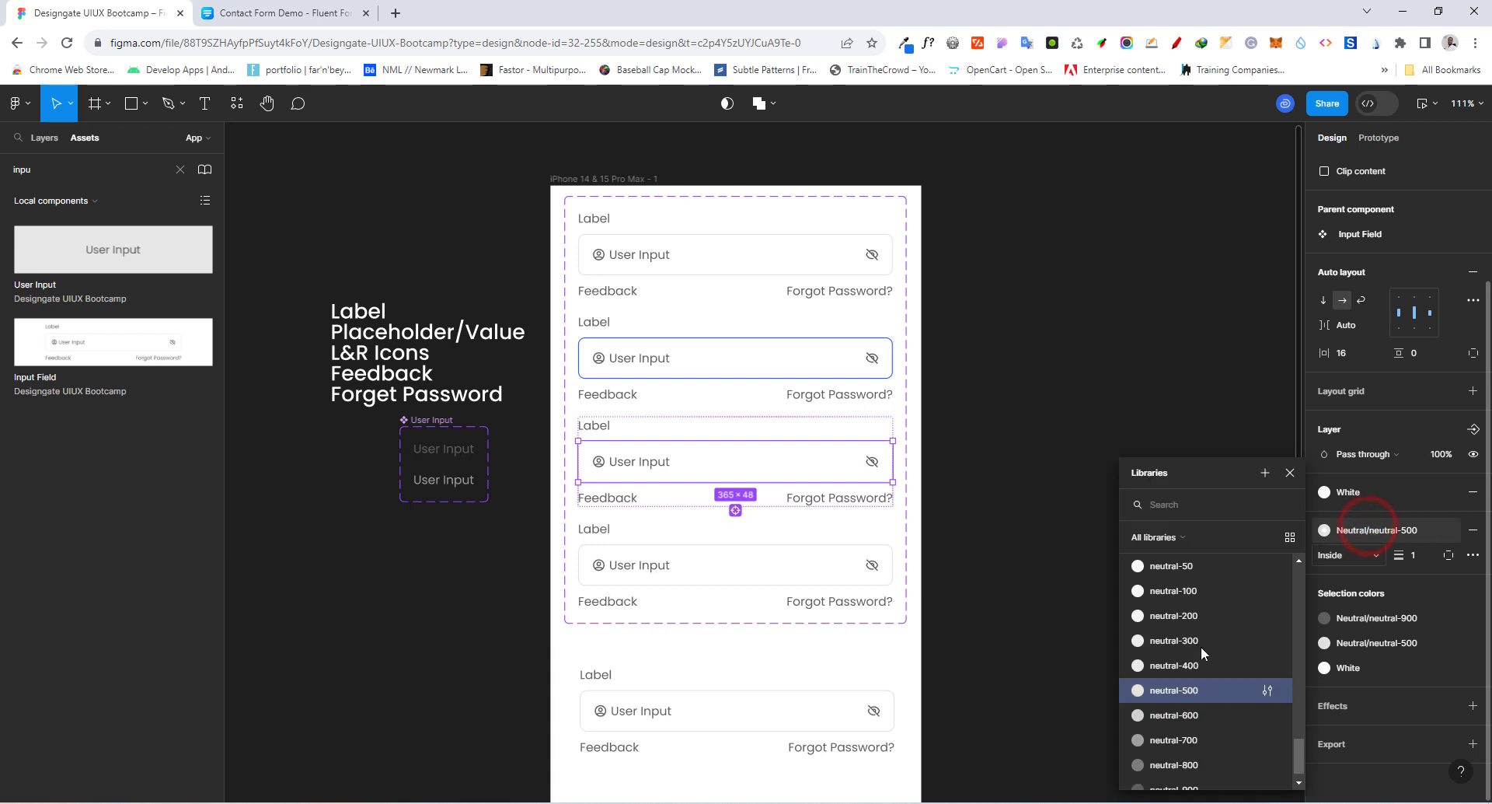
pyautogui.scroll(-5, 1174, 660)
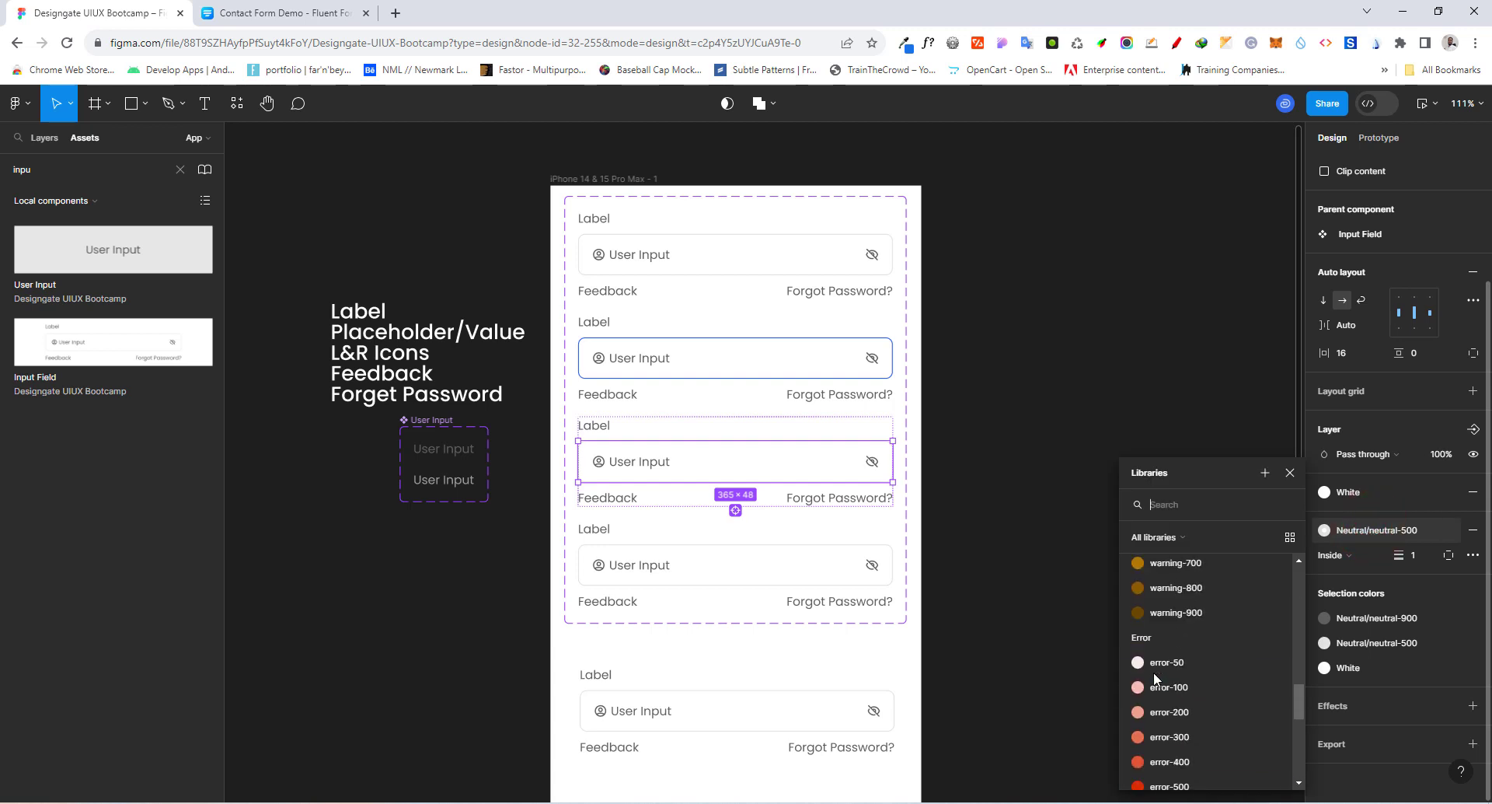
pyautogui.scroll(-3, 1154, 676)
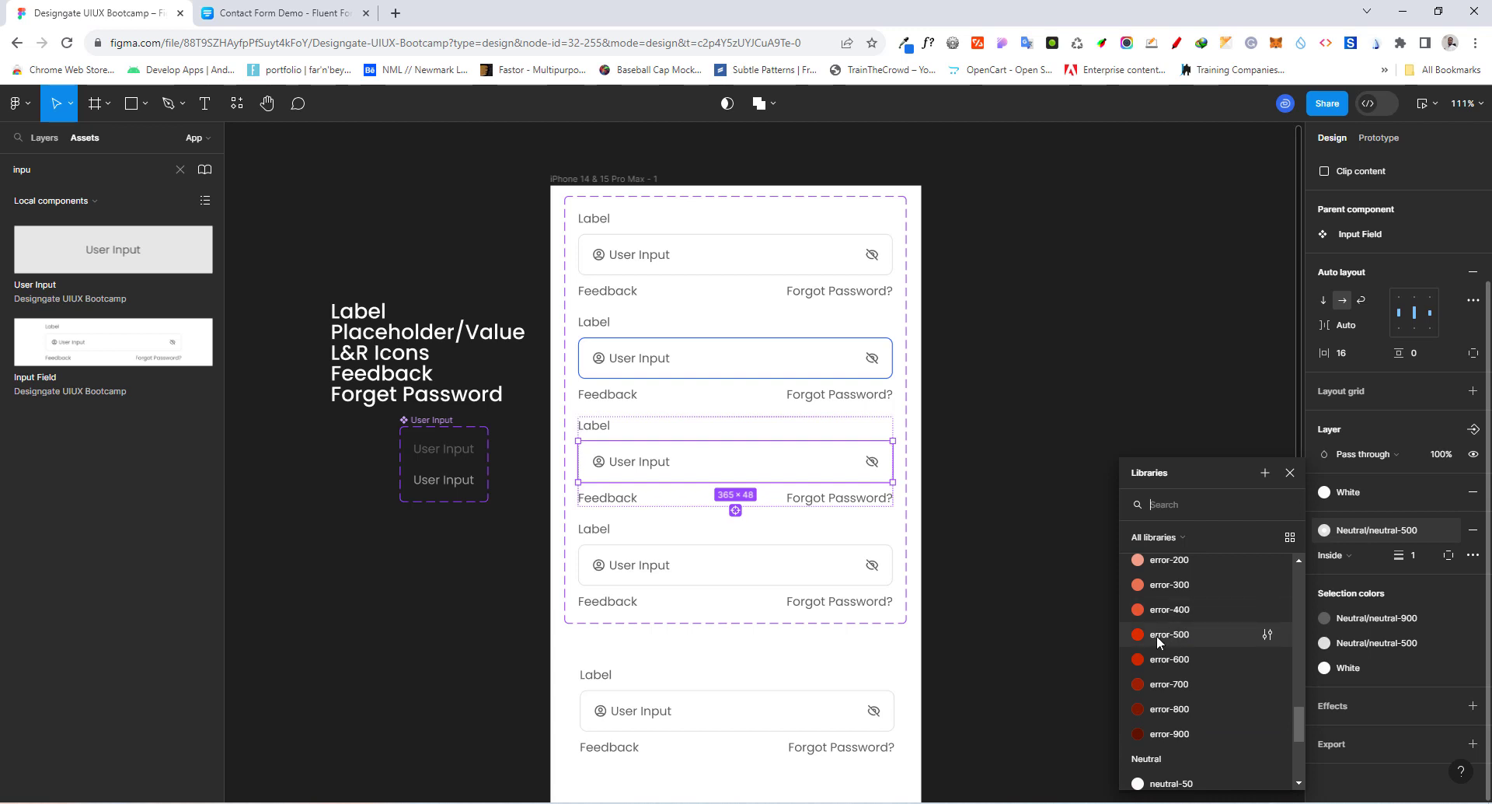
pyautogui.click(1156, 636)
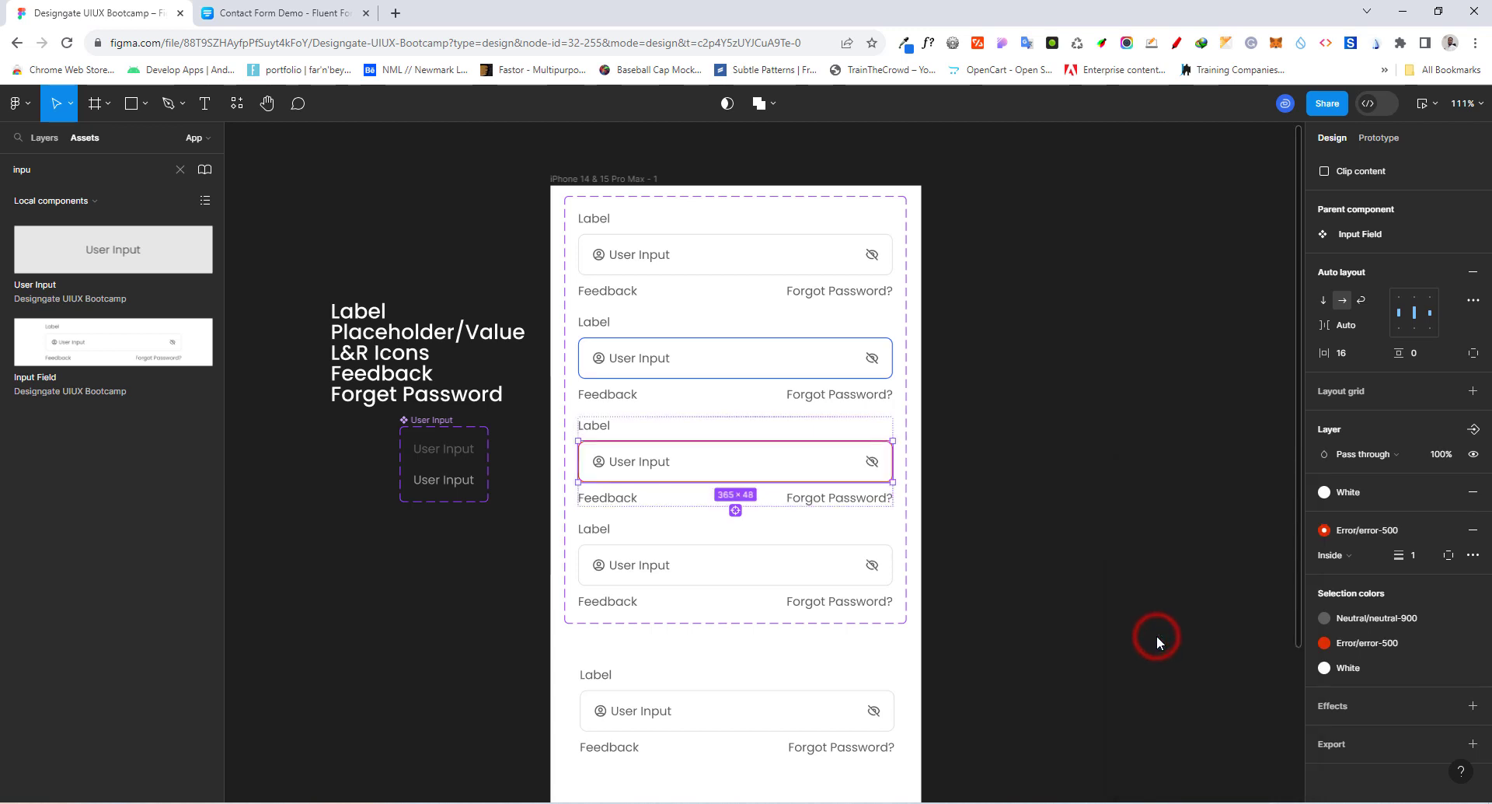
# Set the fill of the Feedback text in the Error variant to the error-500 color style.
pyautogui.click(609, 503)
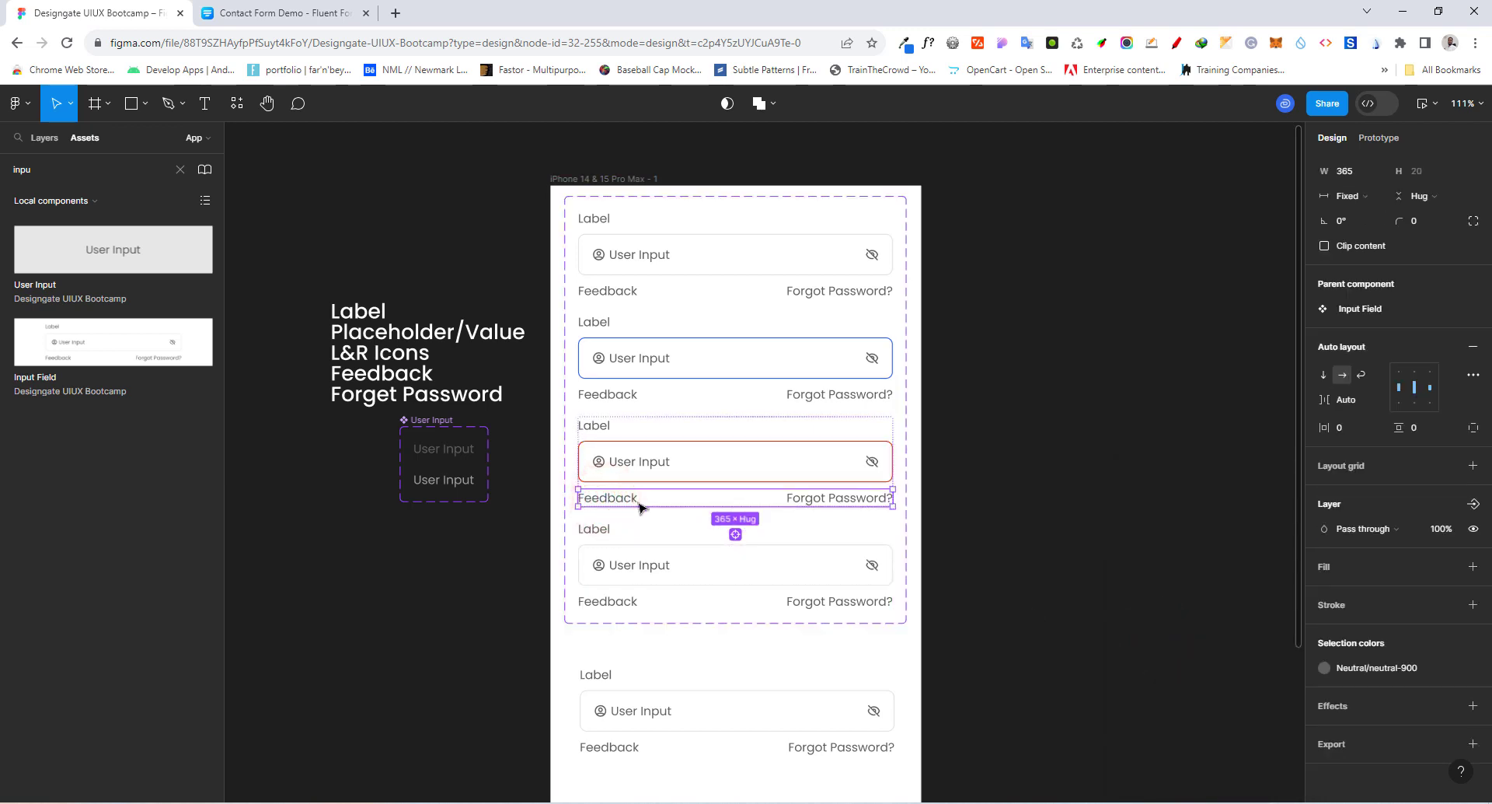
pyautogui.doubleClick(622, 498)
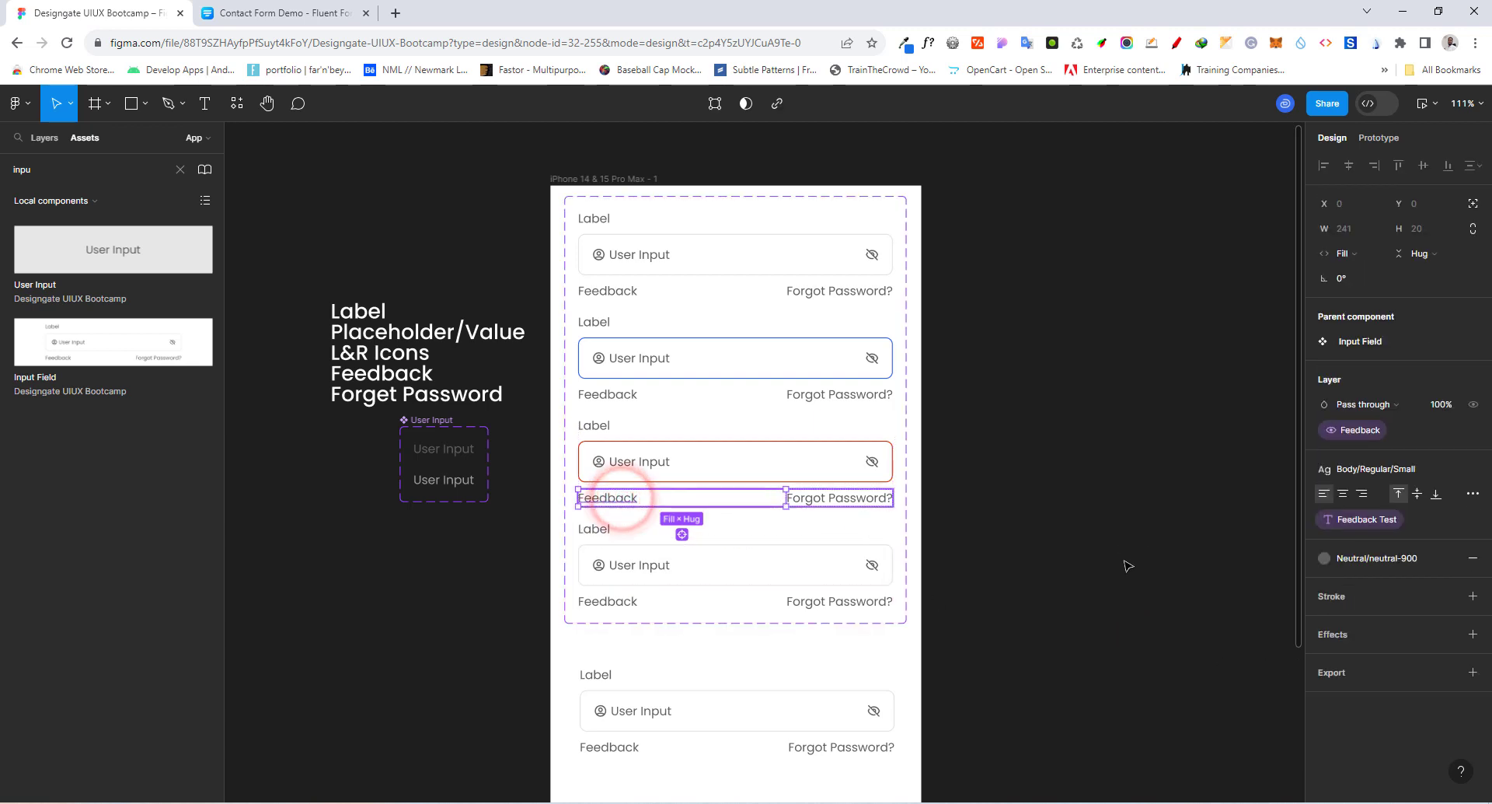
pyautogui.click(1374, 563)
pyautogui.scroll(5, 1192, 655)
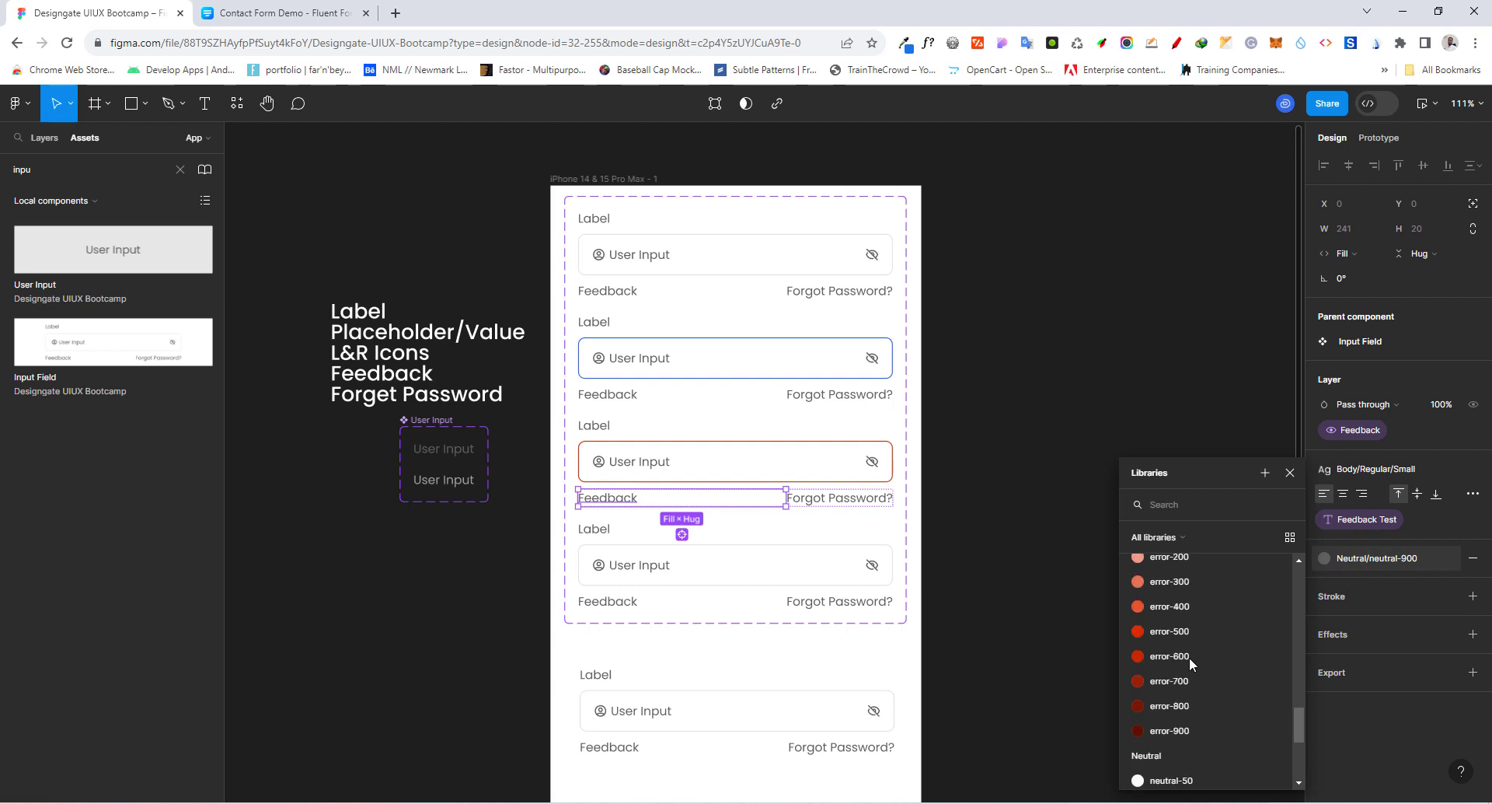
pyautogui.click(1164, 636)
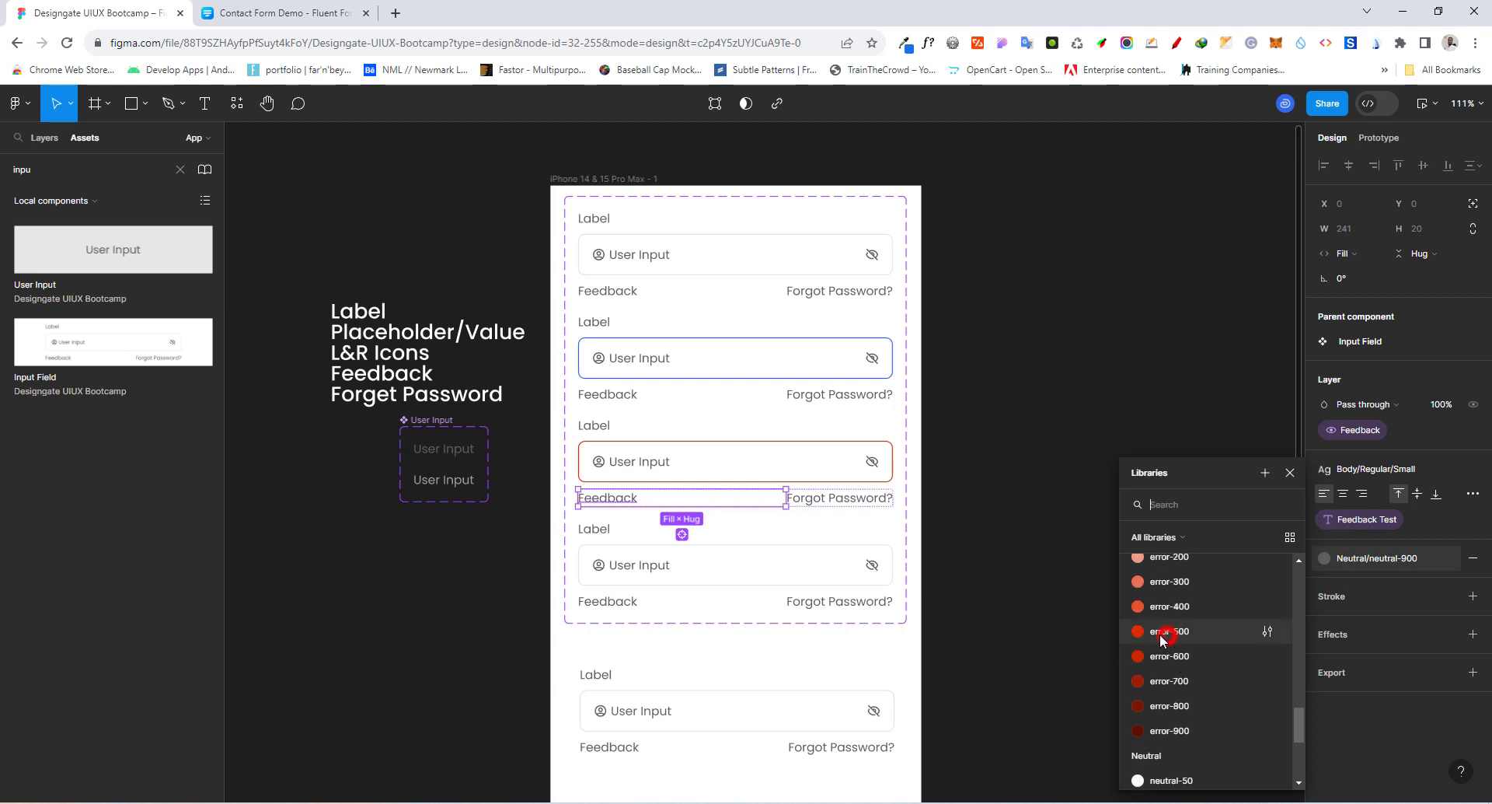
pyautogui.click(1008, 531)
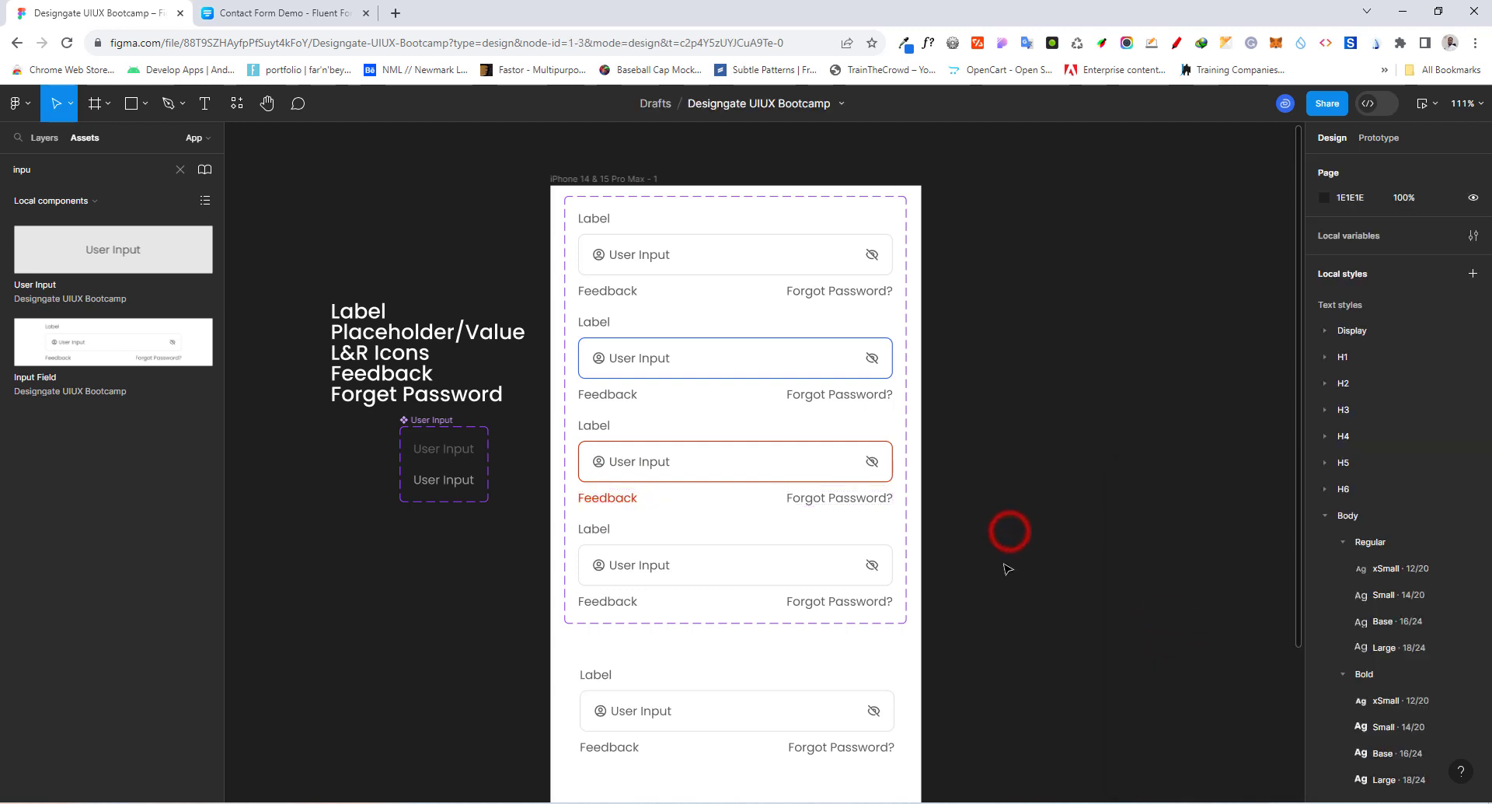
# Replace the neutral-900 color of the Disabled variant's text and icons with neutral-400, and change it to neutral-500.
pyautogui.click(717, 579)
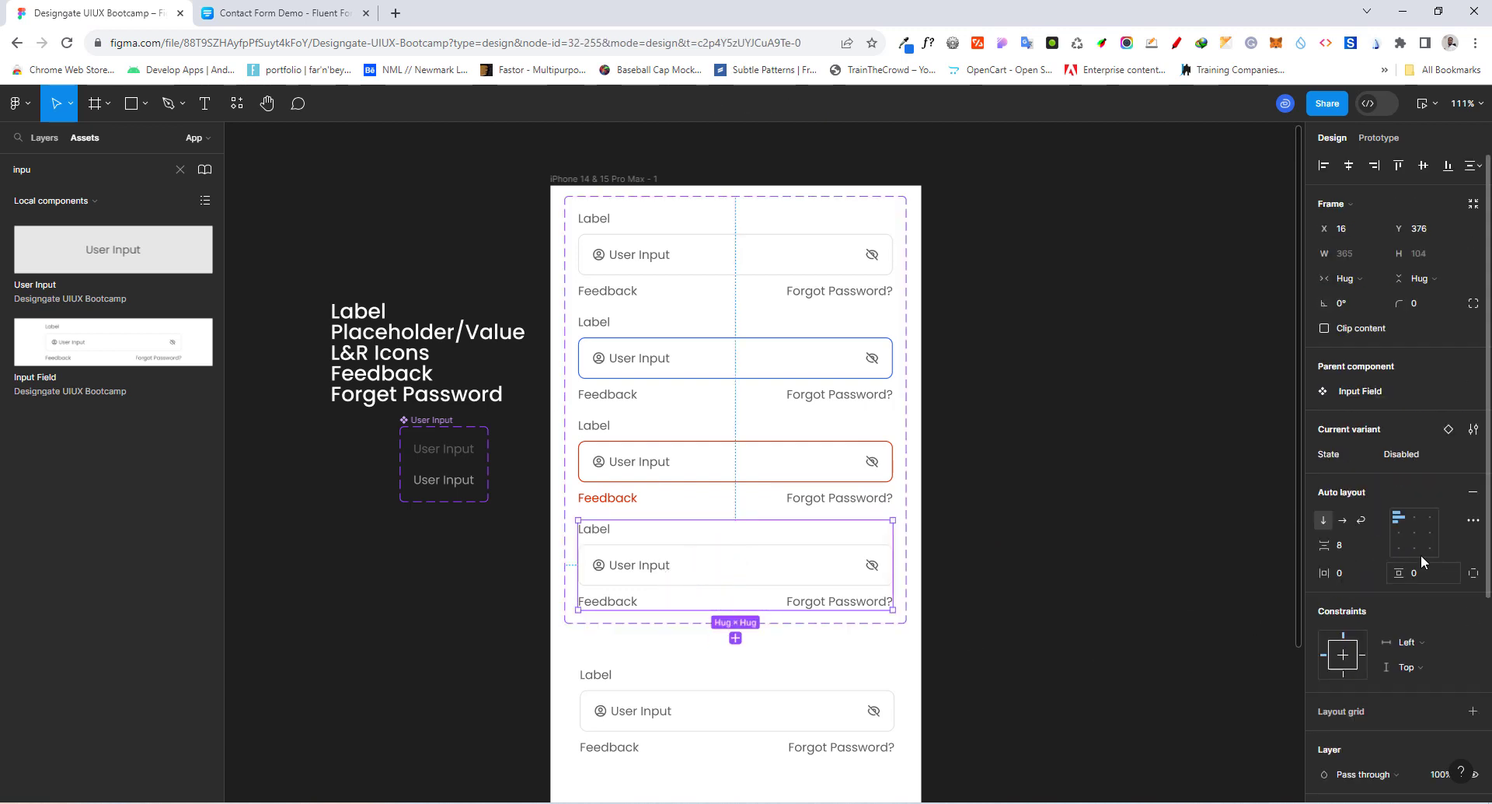
pyautogui.scroll(-4, 1419, 554)
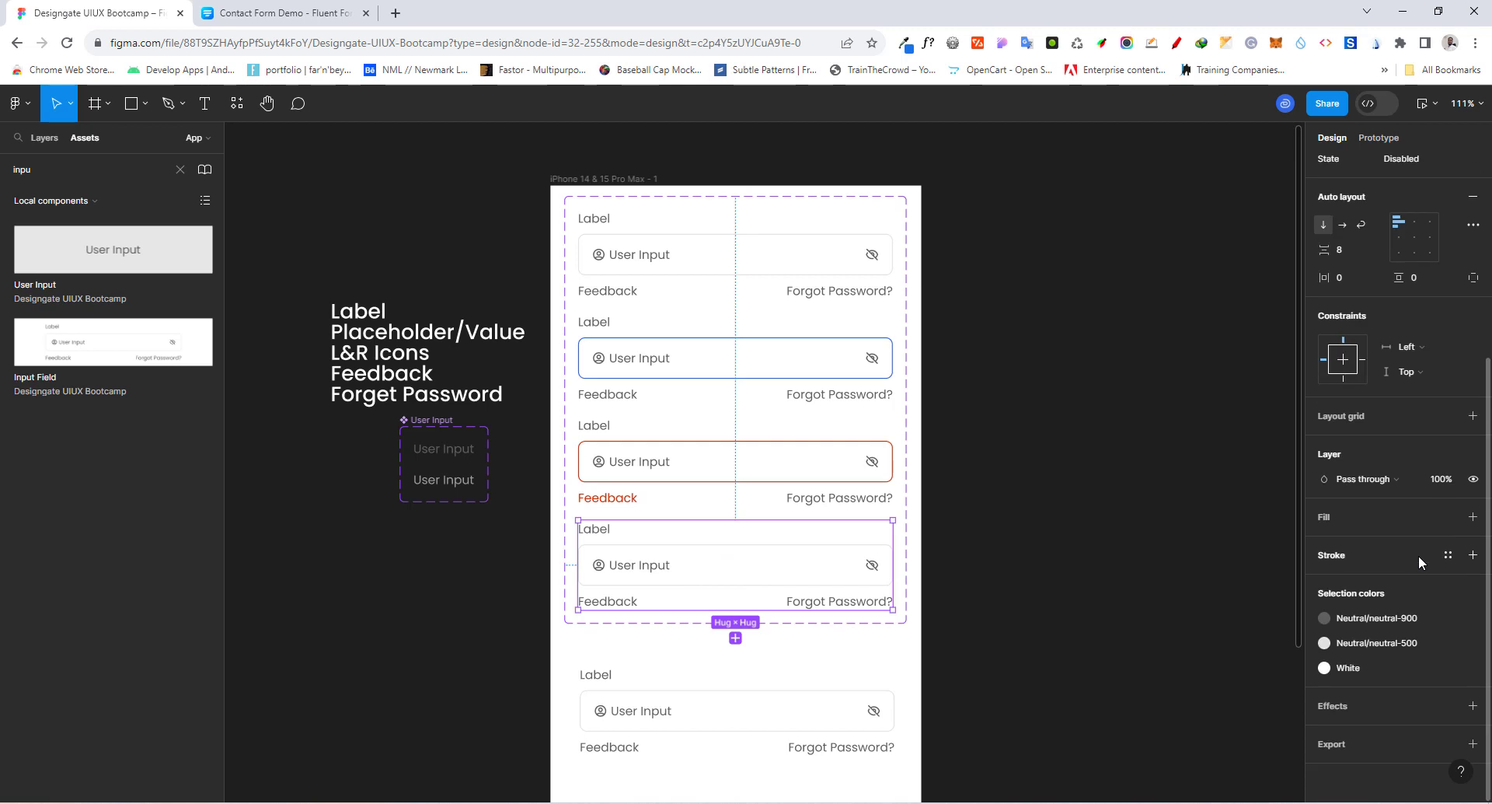
pyautogui.click(1365, 618)
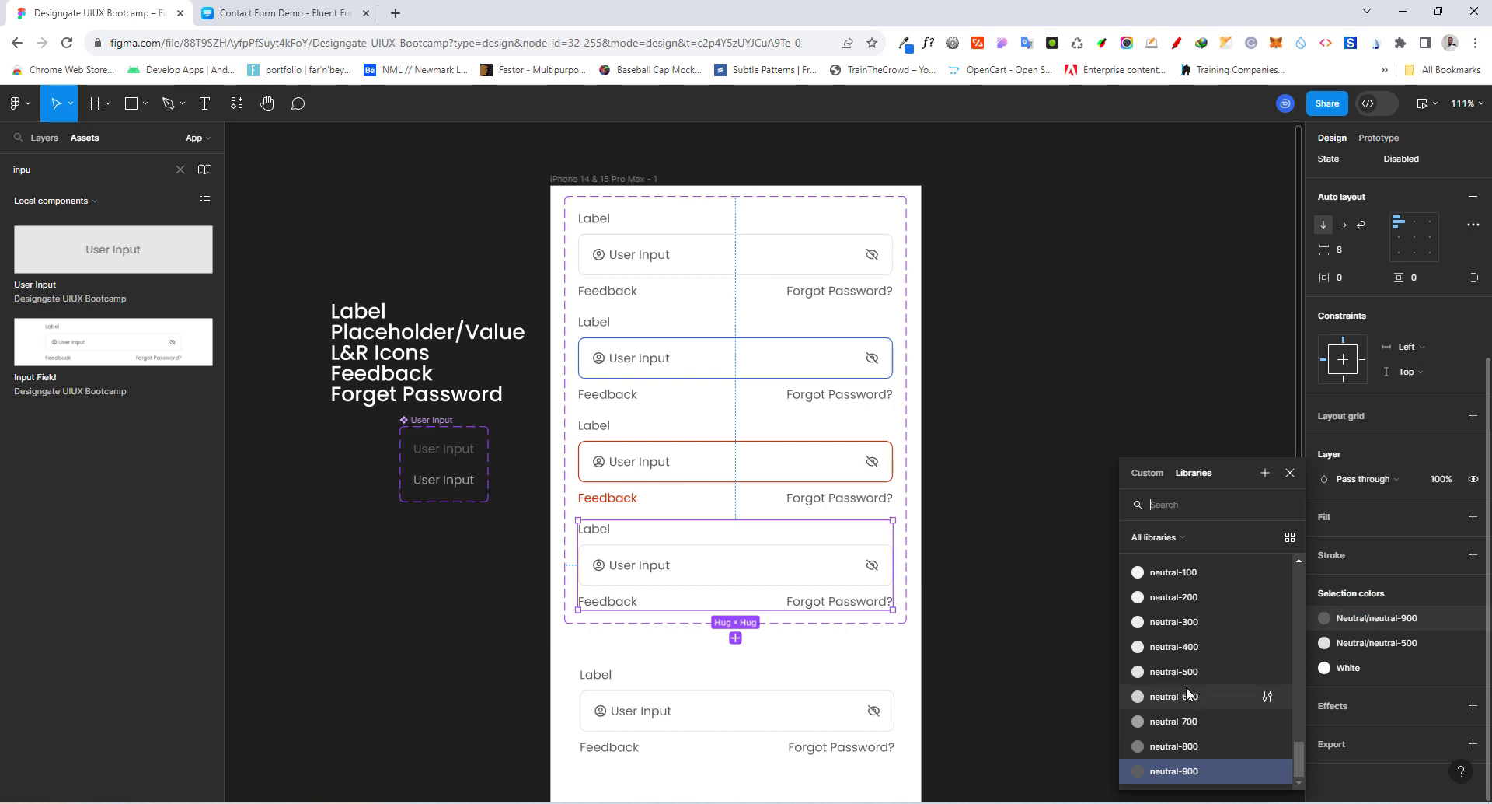
pyautogui.click(1183, 650)
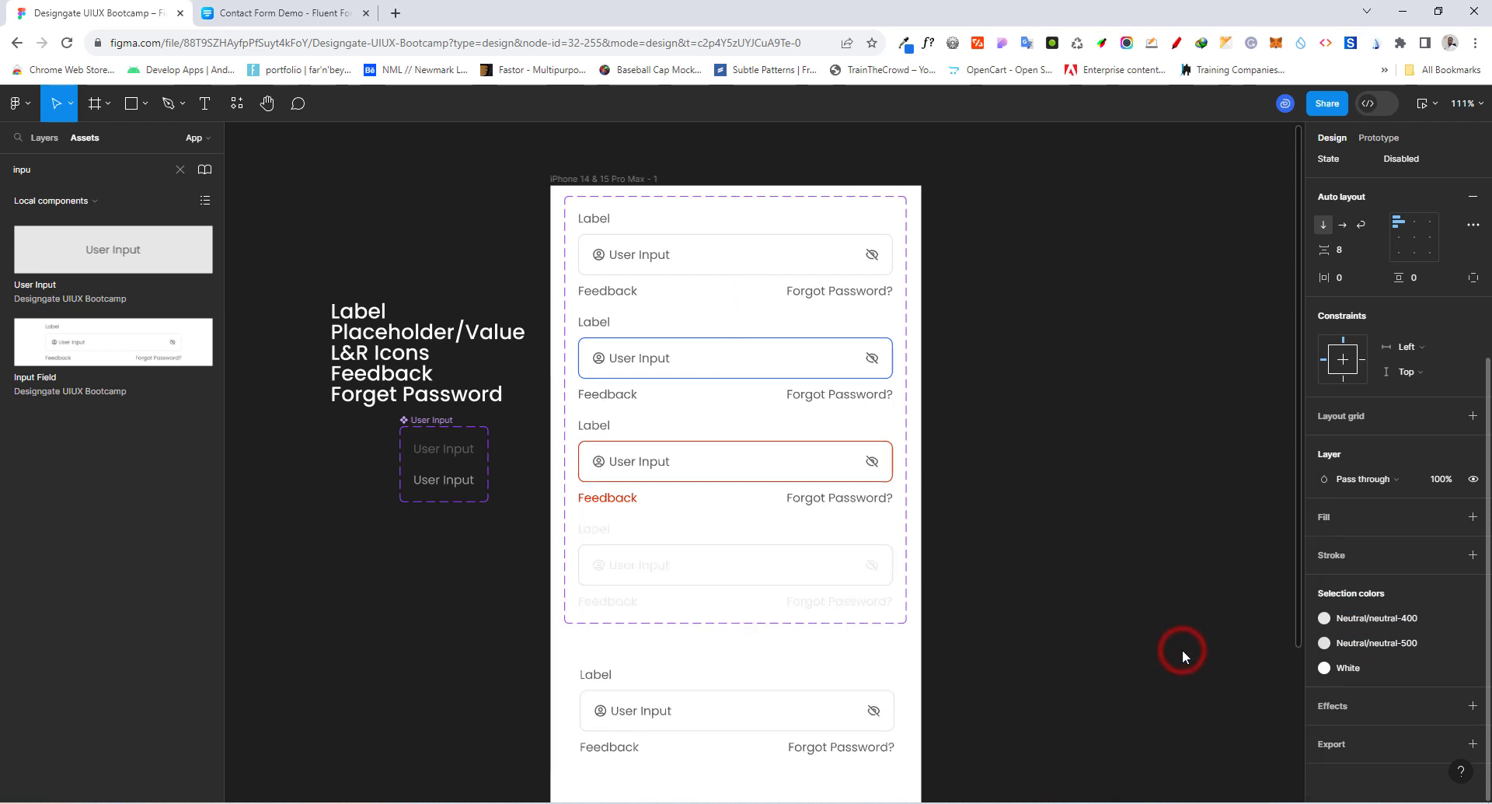
pyautogui.click(1367, 617)
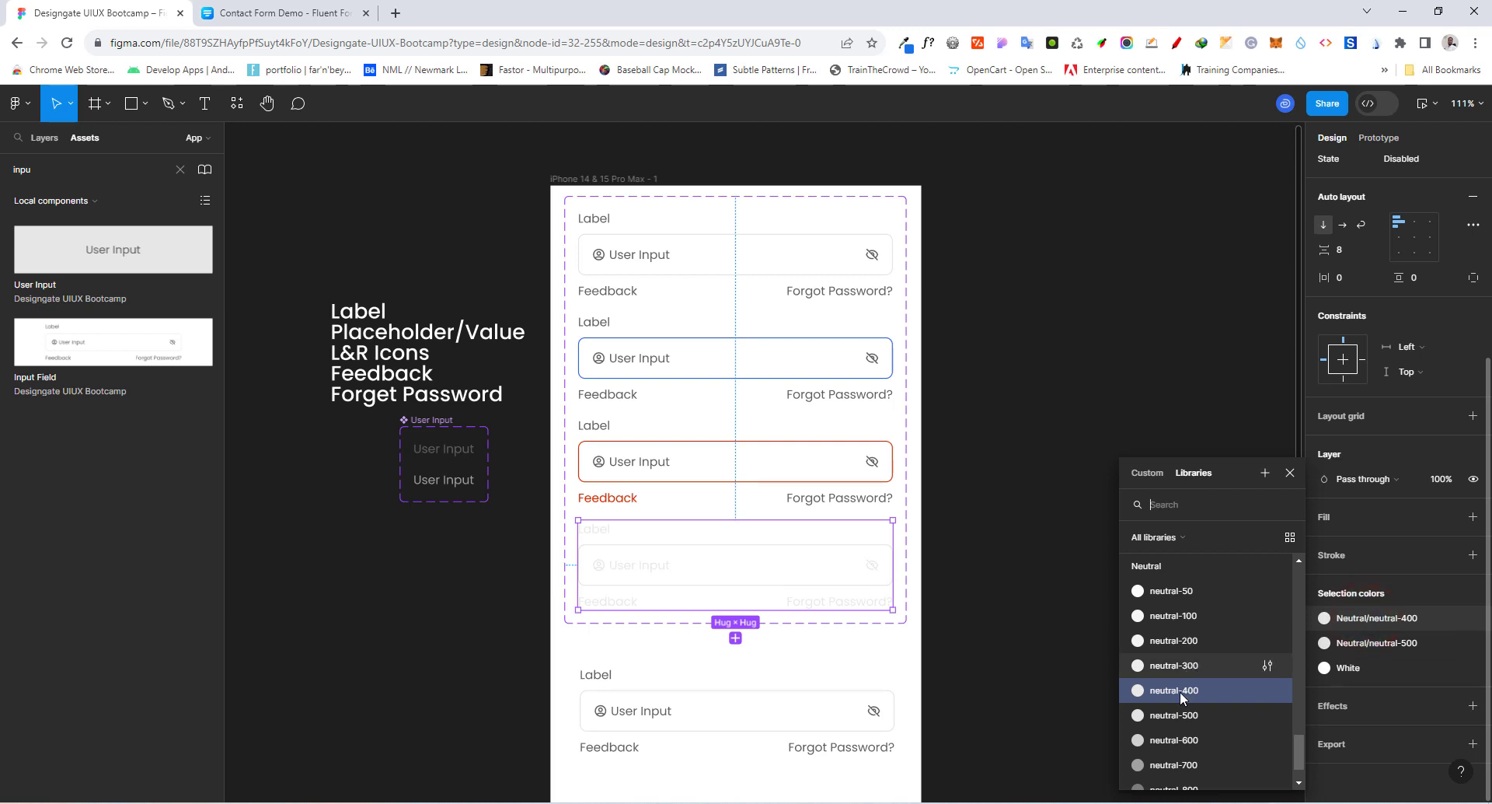
pyautogui.click(1176, 714)
pyautogui.click(1045, 554)
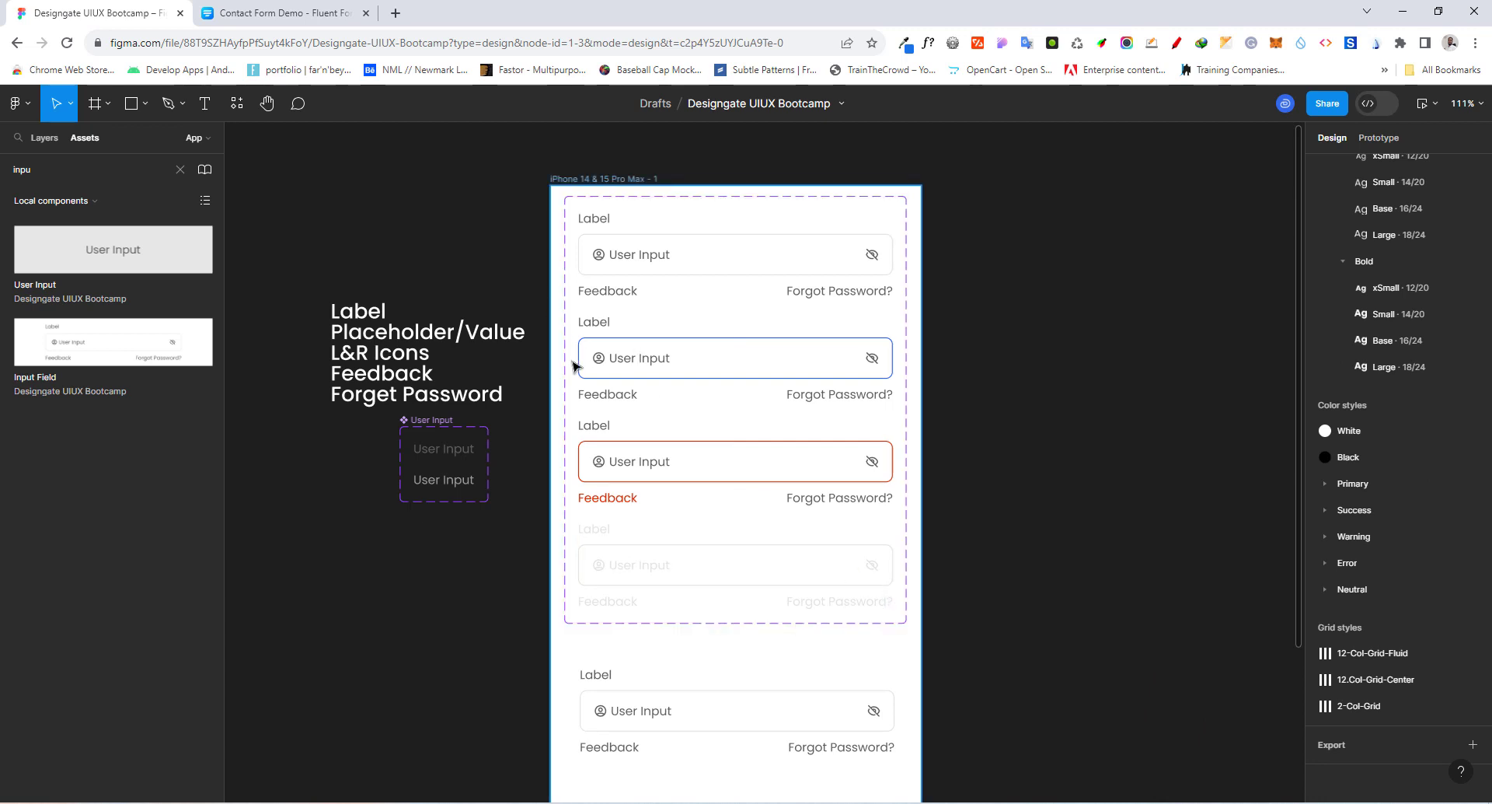
# Test the separate Input Field instance by switching its State to Active, Error and Disabled, and return it to Default.
pyautogui.keyDown('ctrl'); pyautogui.scroll(-3, 576, 360); pyautogui.keyUp('ctrl')
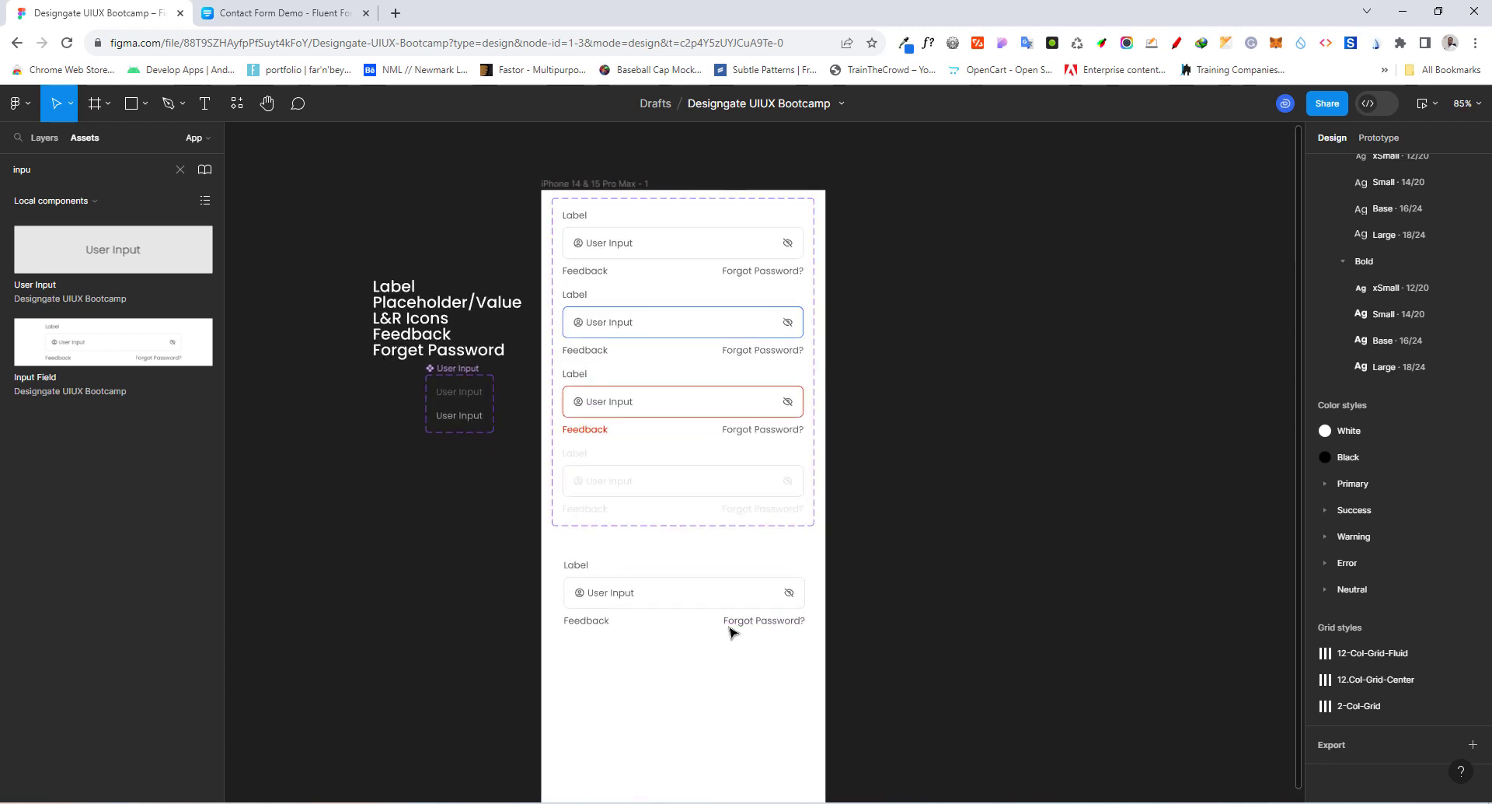
pyautogui.keyDown('ctrl'); pyautogui.scroll(2, 731, 631); pyautogui.keyUp('ctrl')
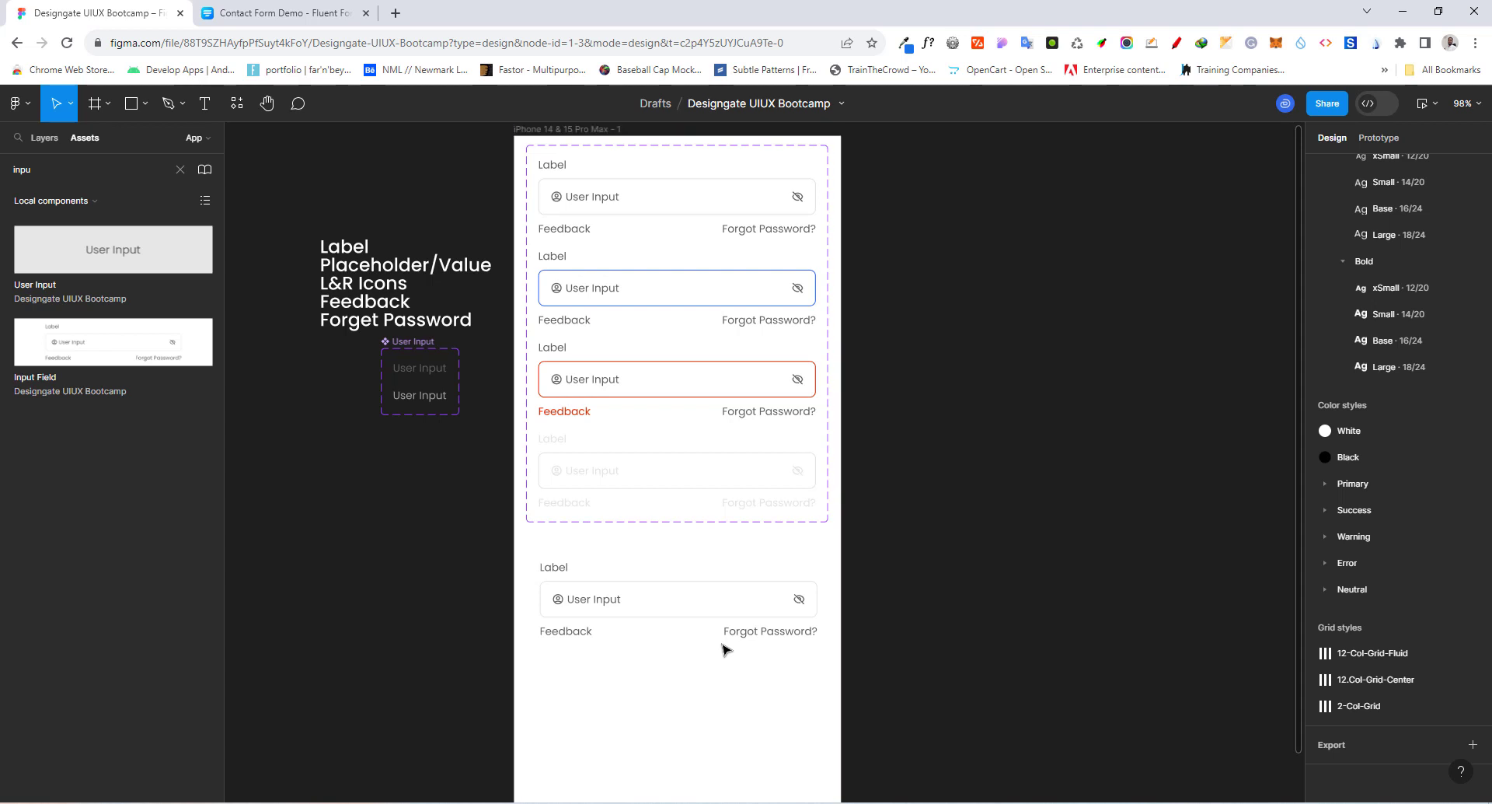
pyautogui.click(670, 608)
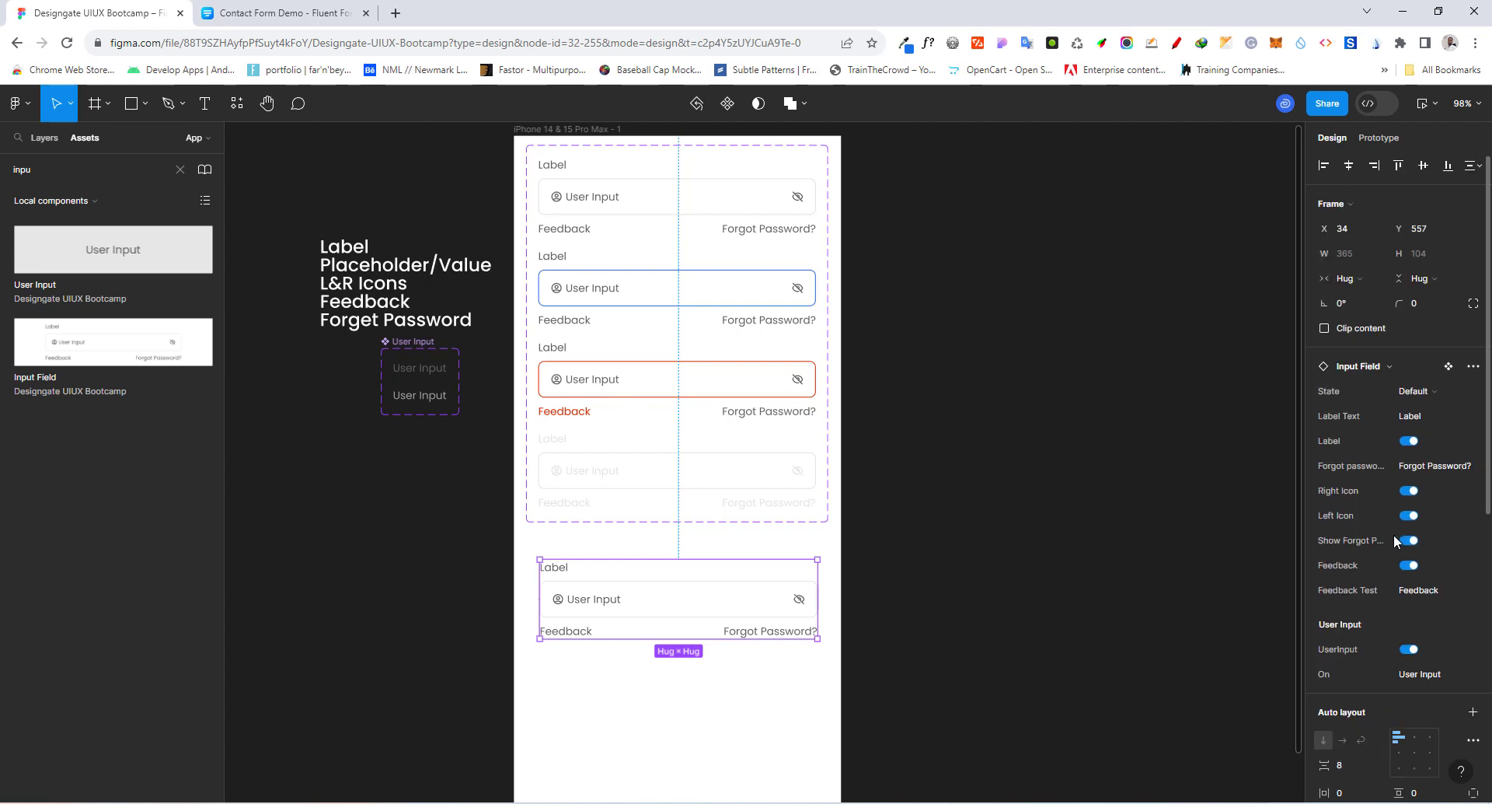
pyautogui.click(1430, 391)
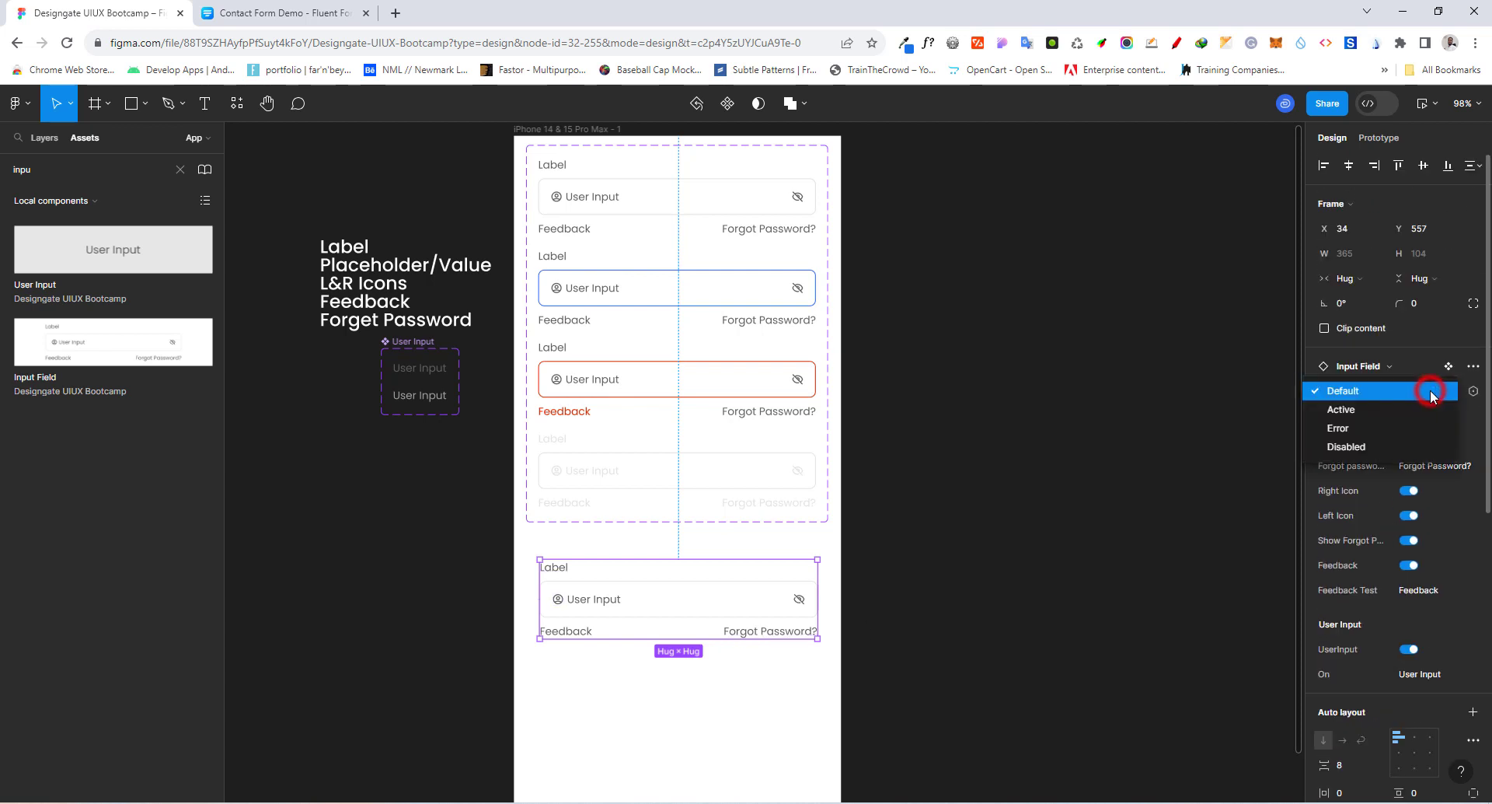
pyautogui.click(1351, 410)
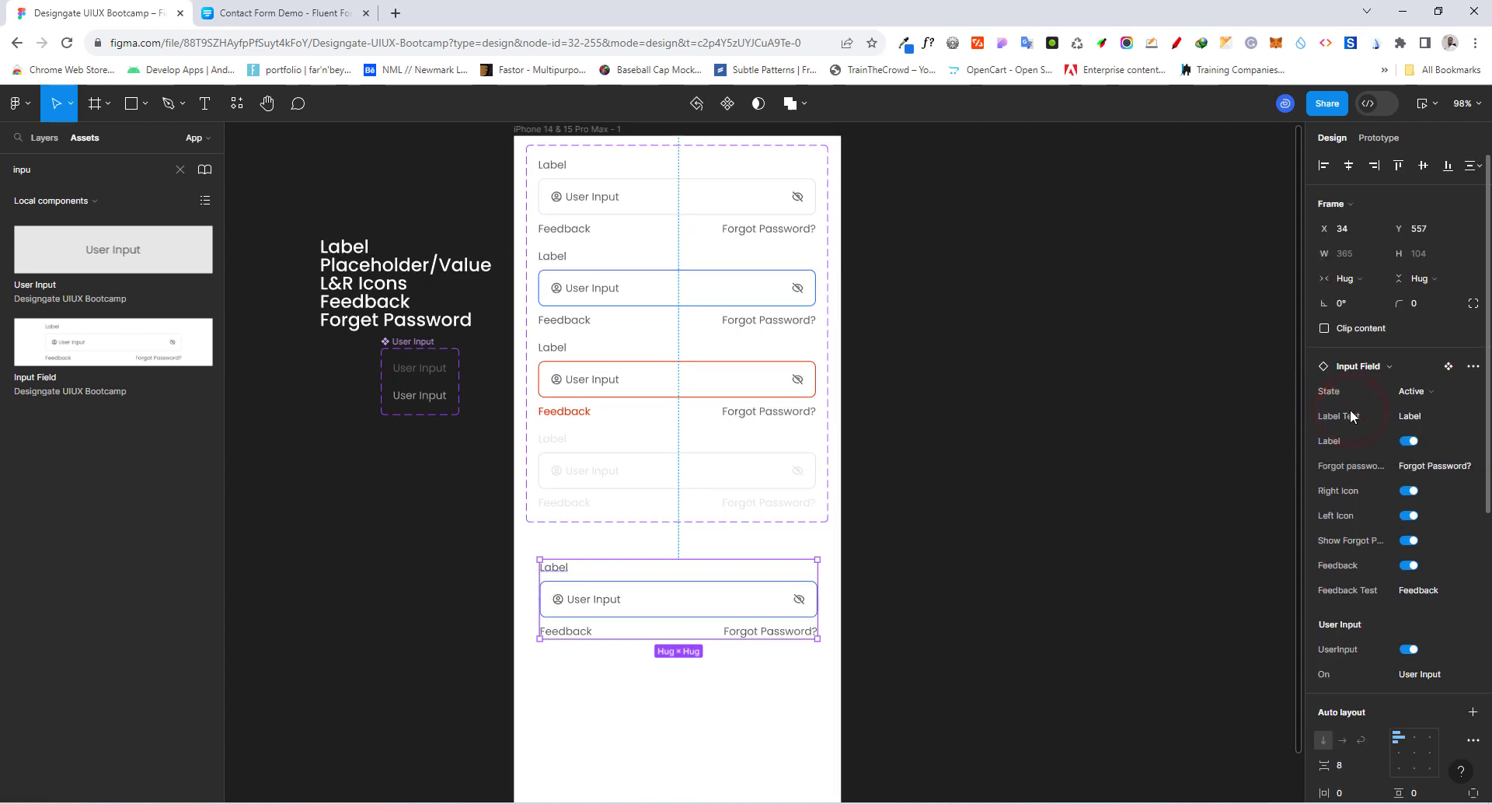
pyautogui.click(1429, 393)
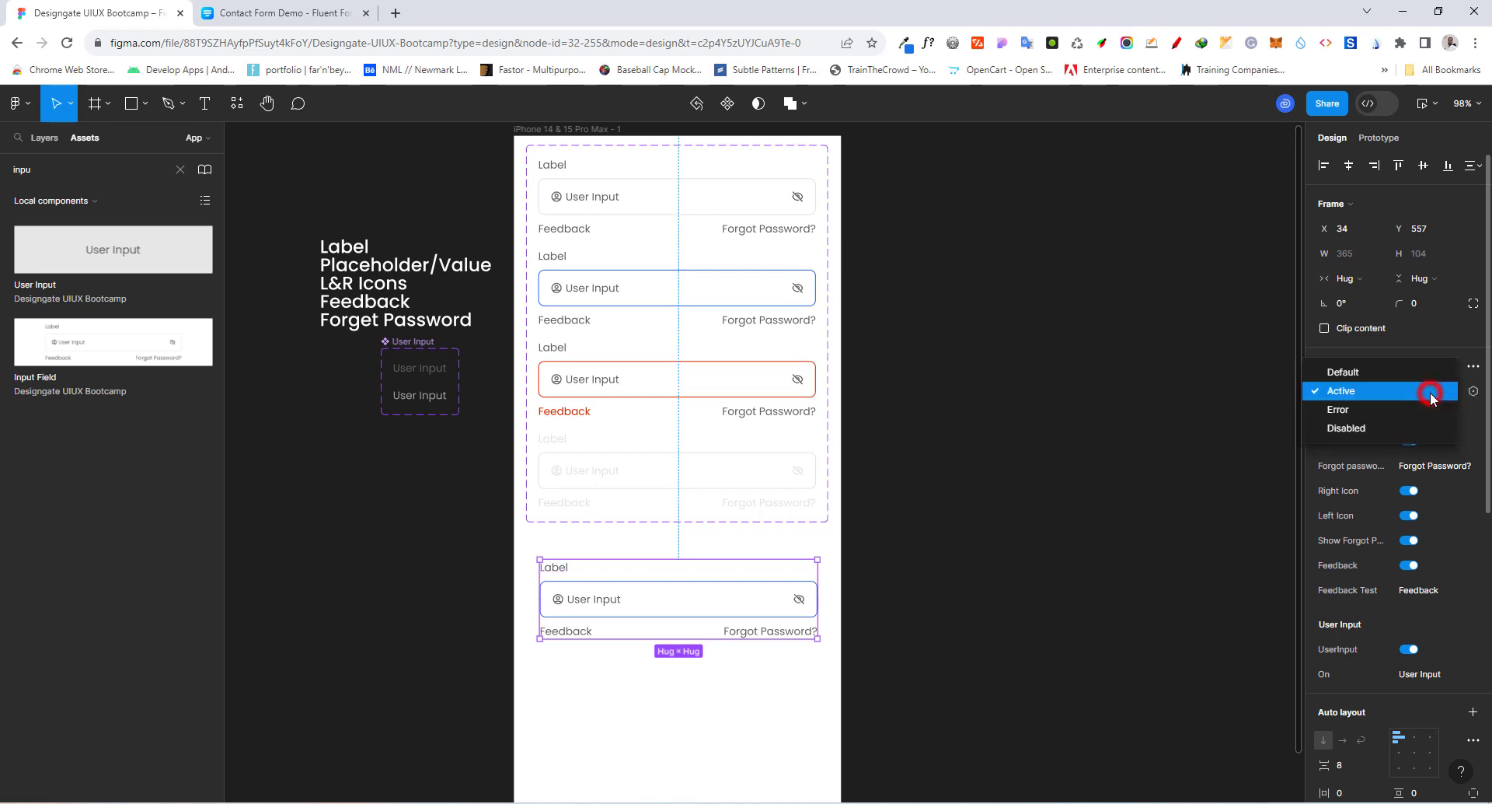
pyautogui.click(1369, 414)
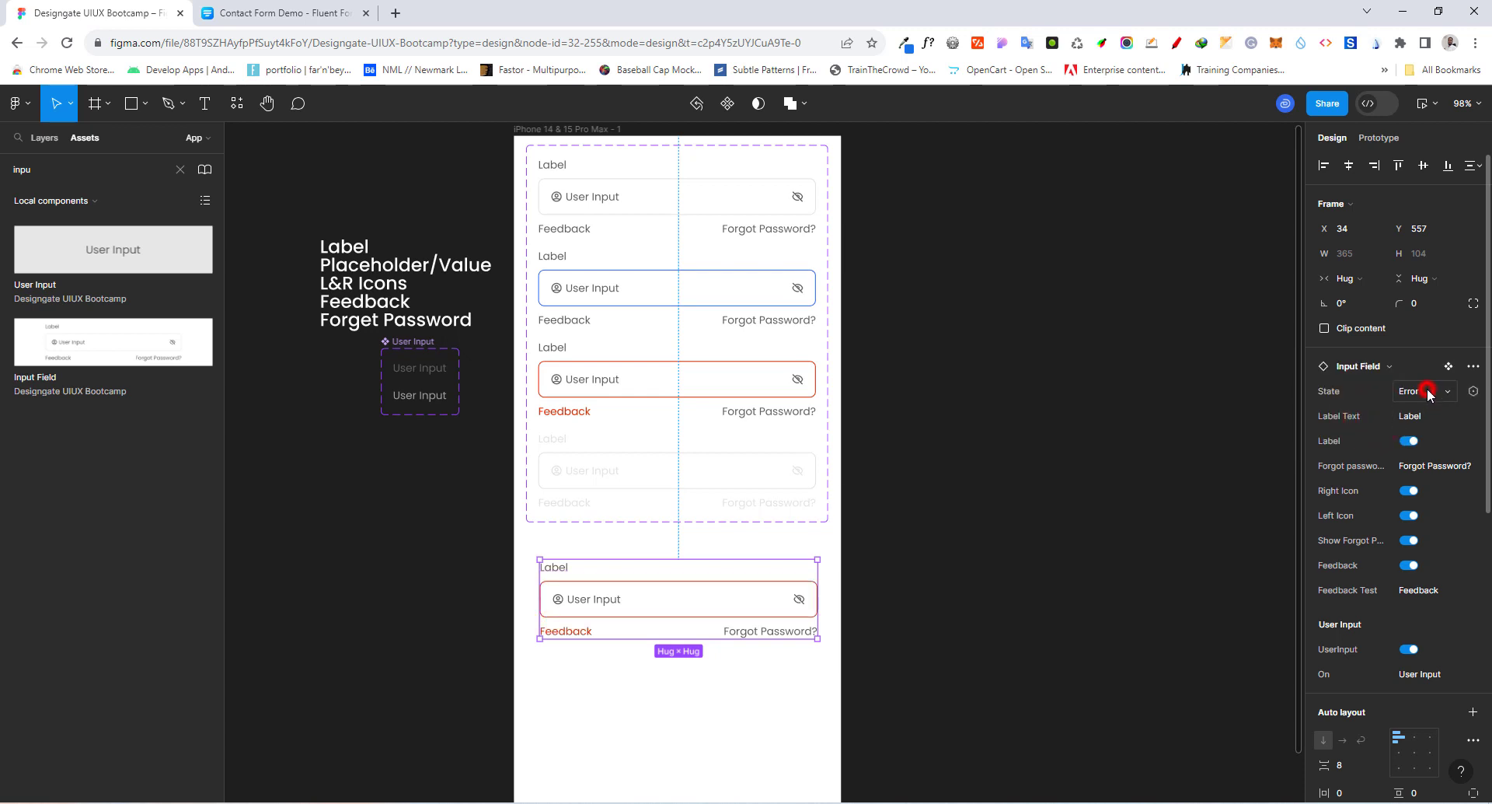
pyautogui.click(1428, 391)
pyautogui.click(1364, 413)
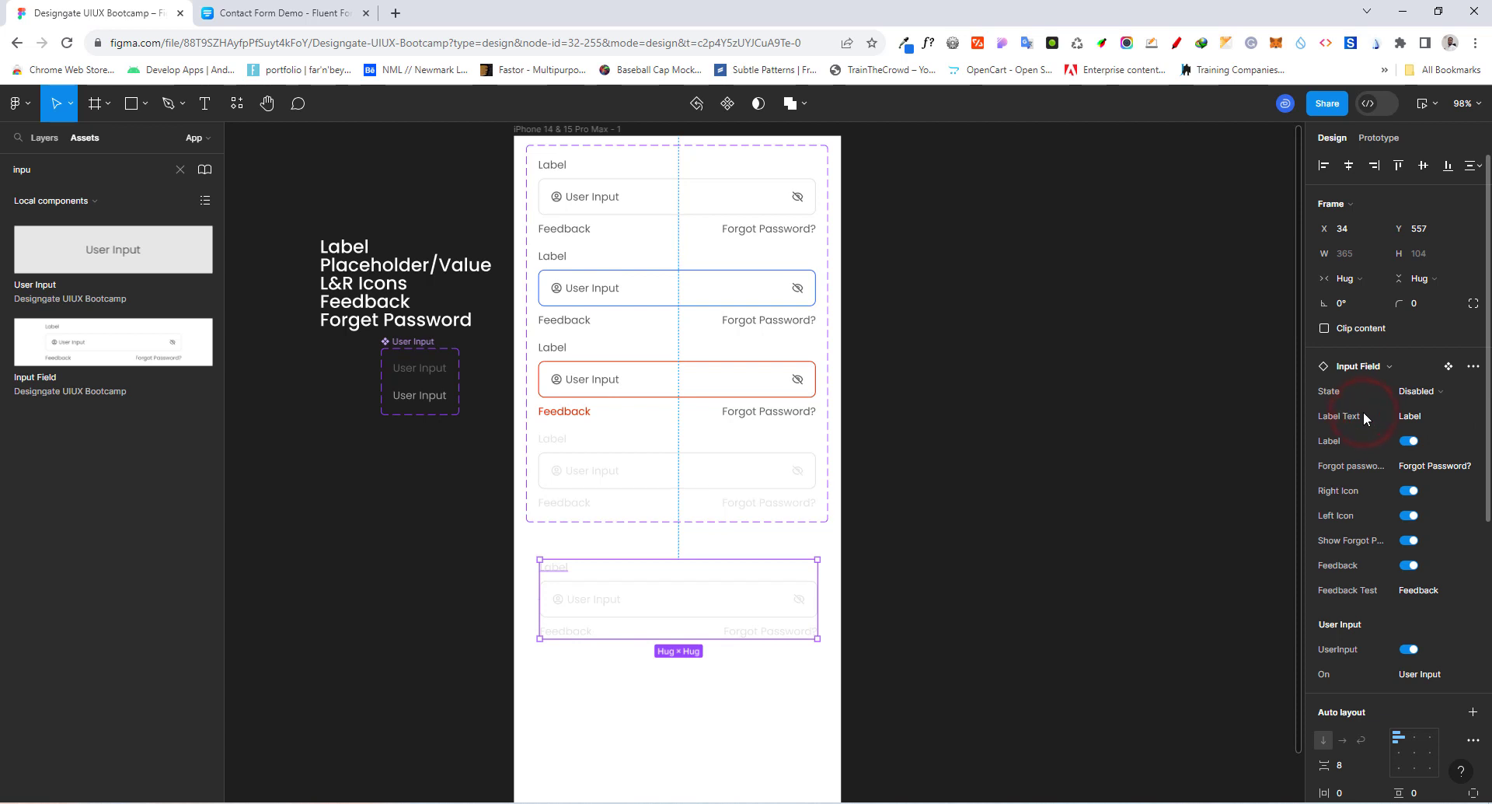
pyautogui.click(1434, 392)
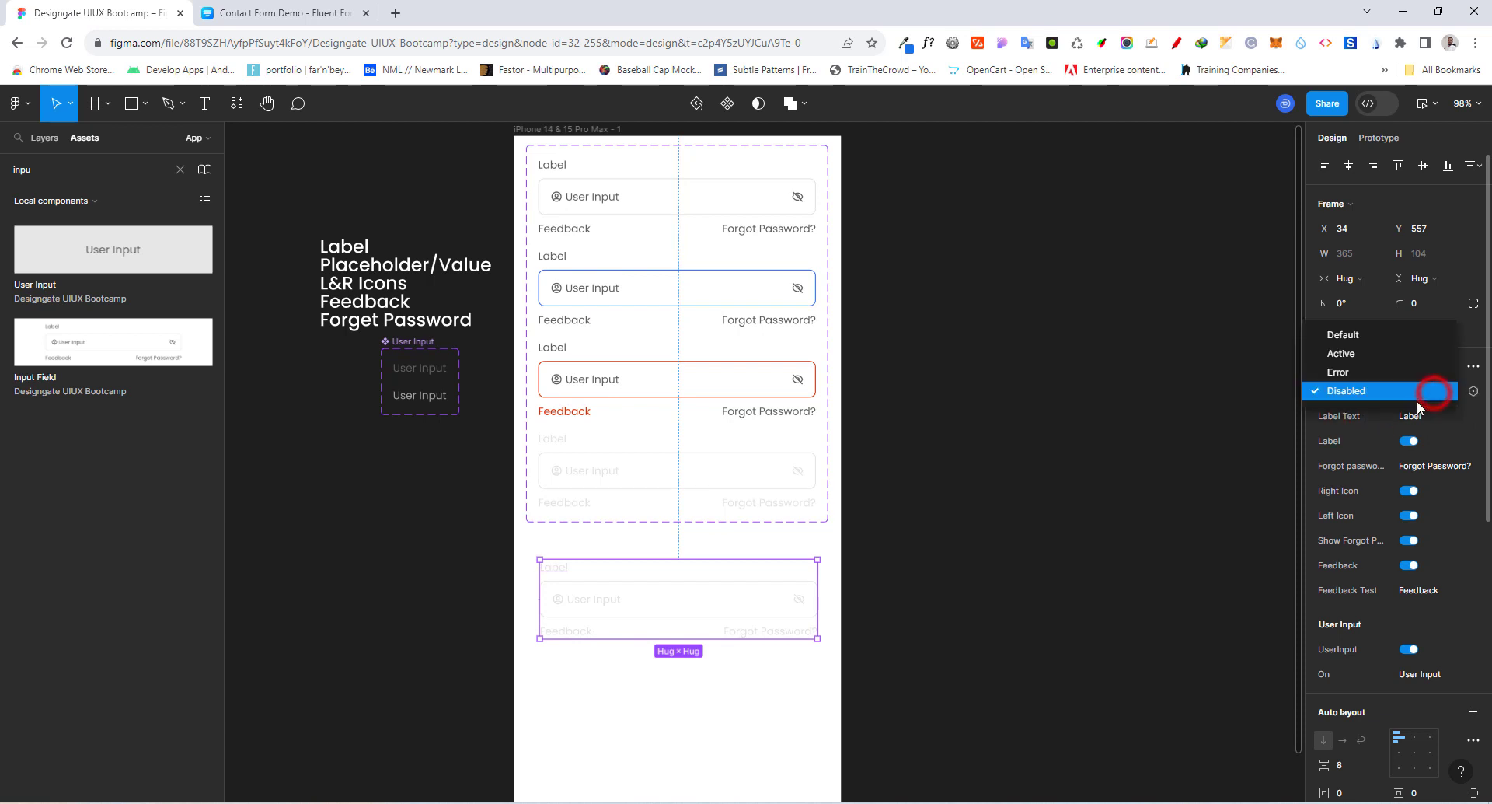
pyautogui.click(1358, 335)
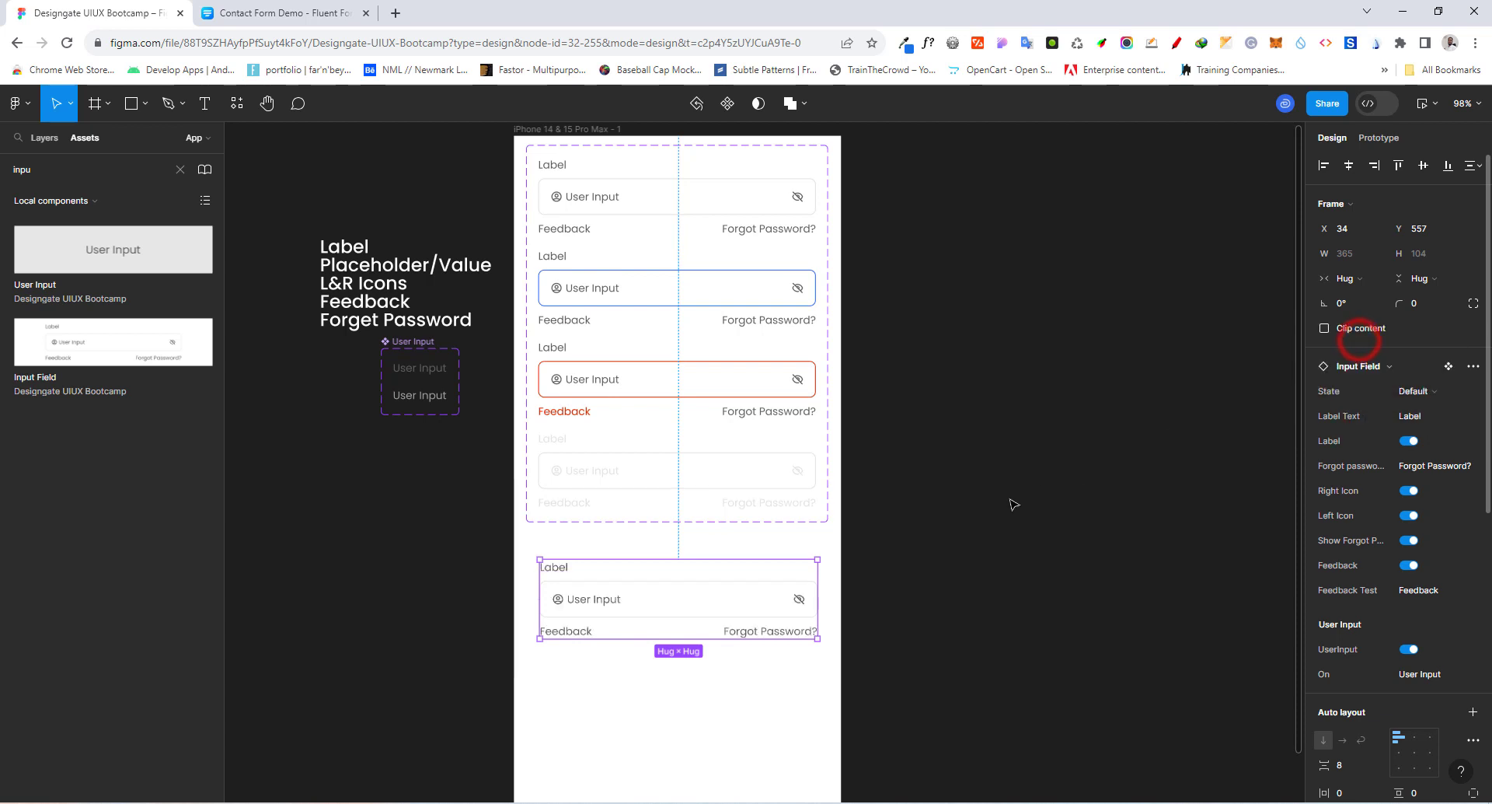
pyautogui.click(923, 608)
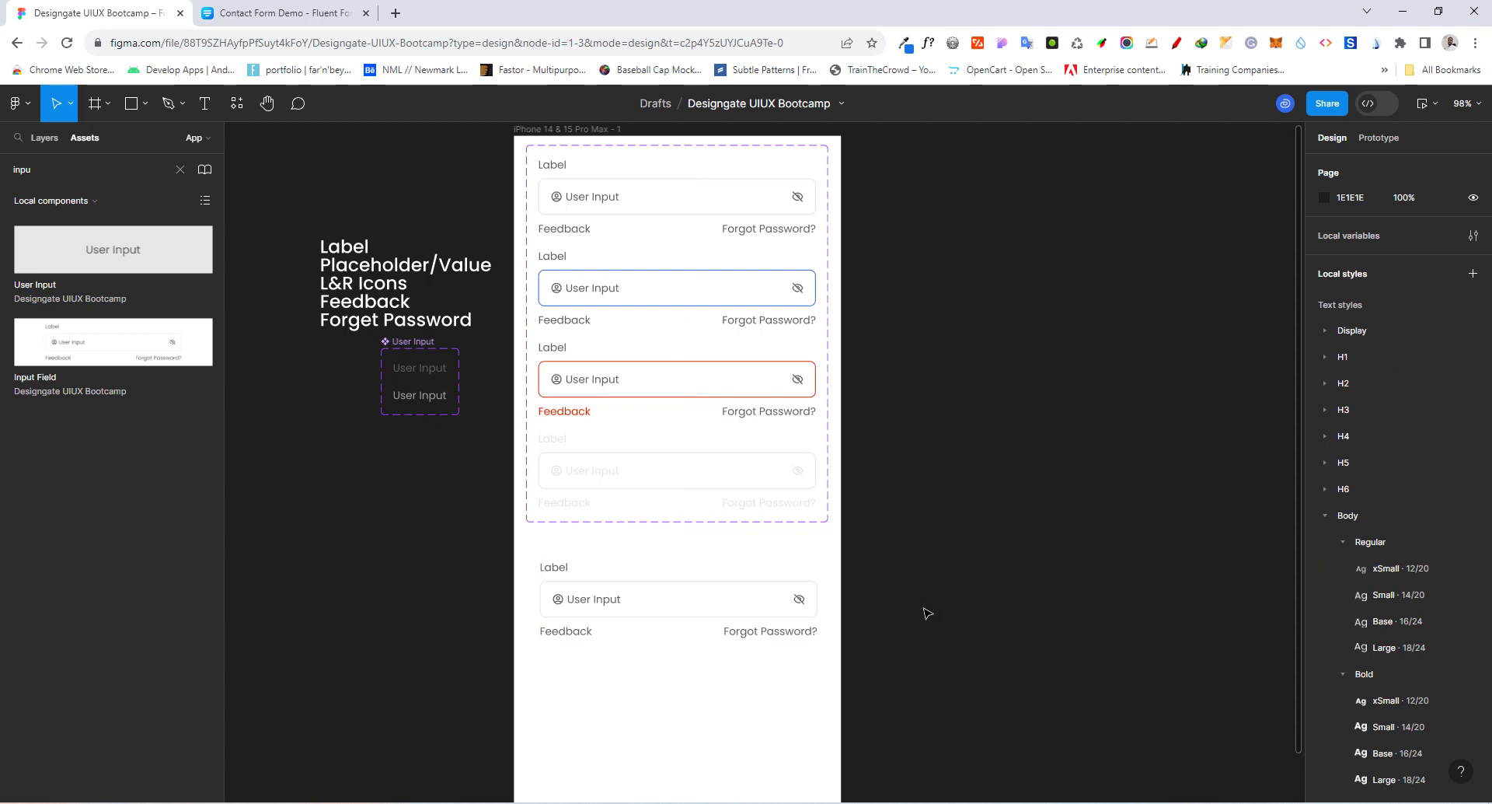
pyautogui.scroll(-2, 635, 494)
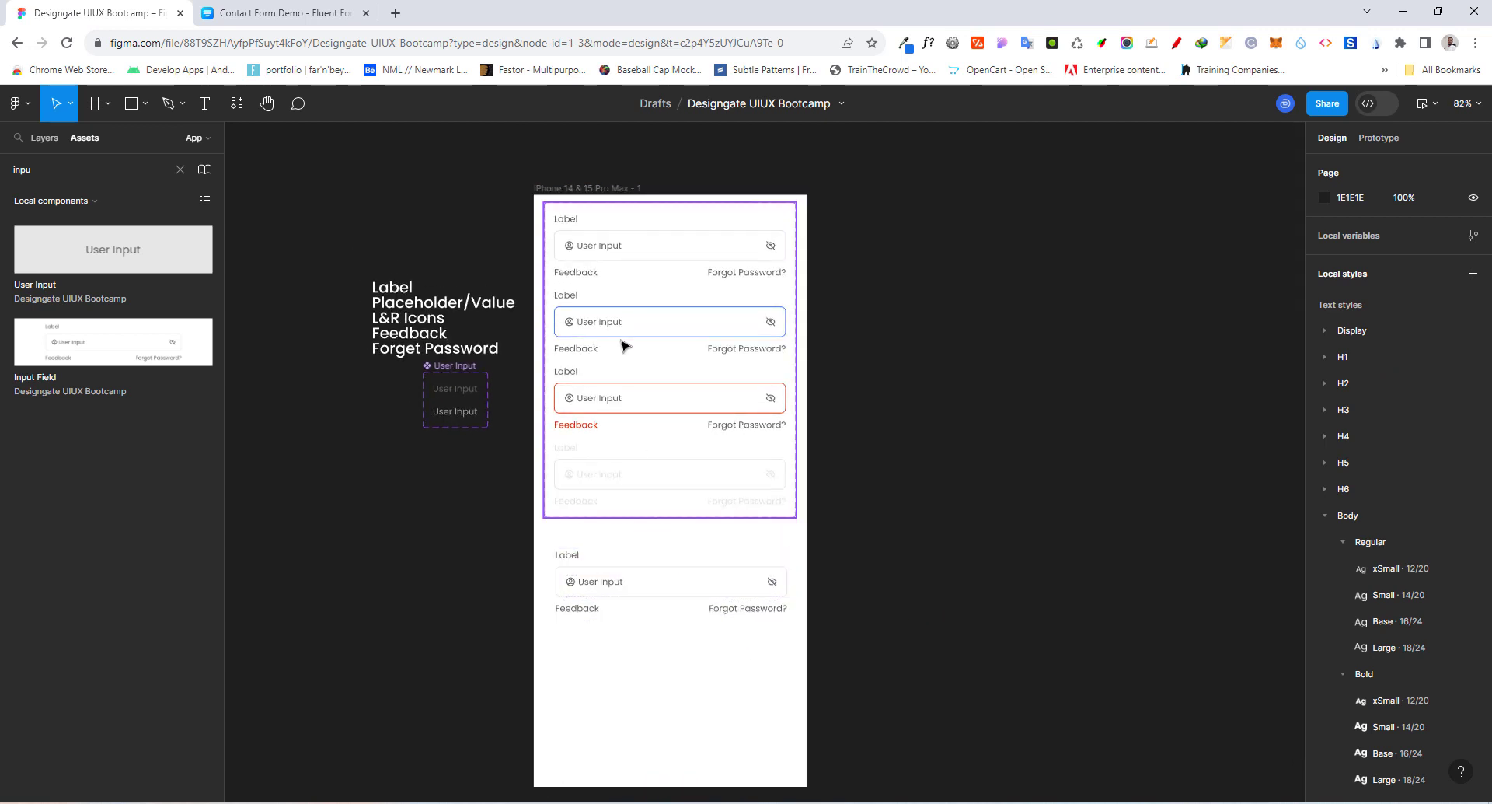